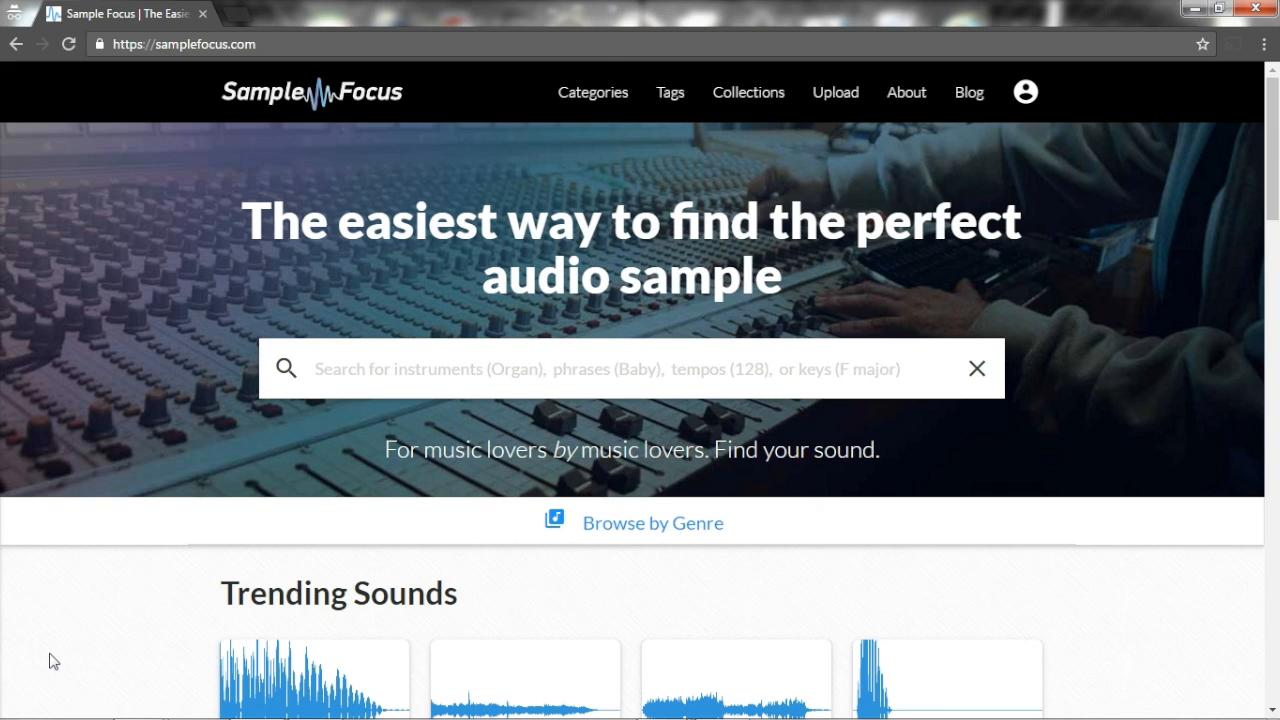
# Browse the sample categories for the Drums type with the Breakbeat subtype
pyautogui.click(586, 92)
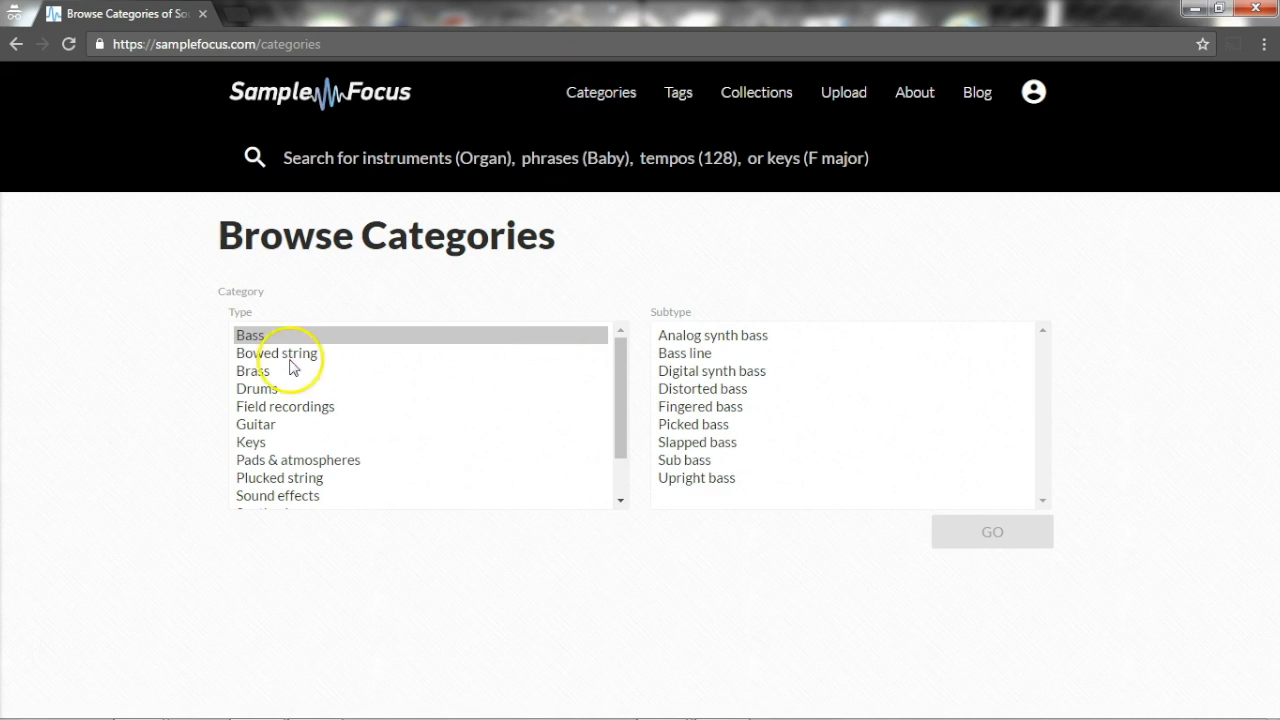
pyautogui.click(250, 390)
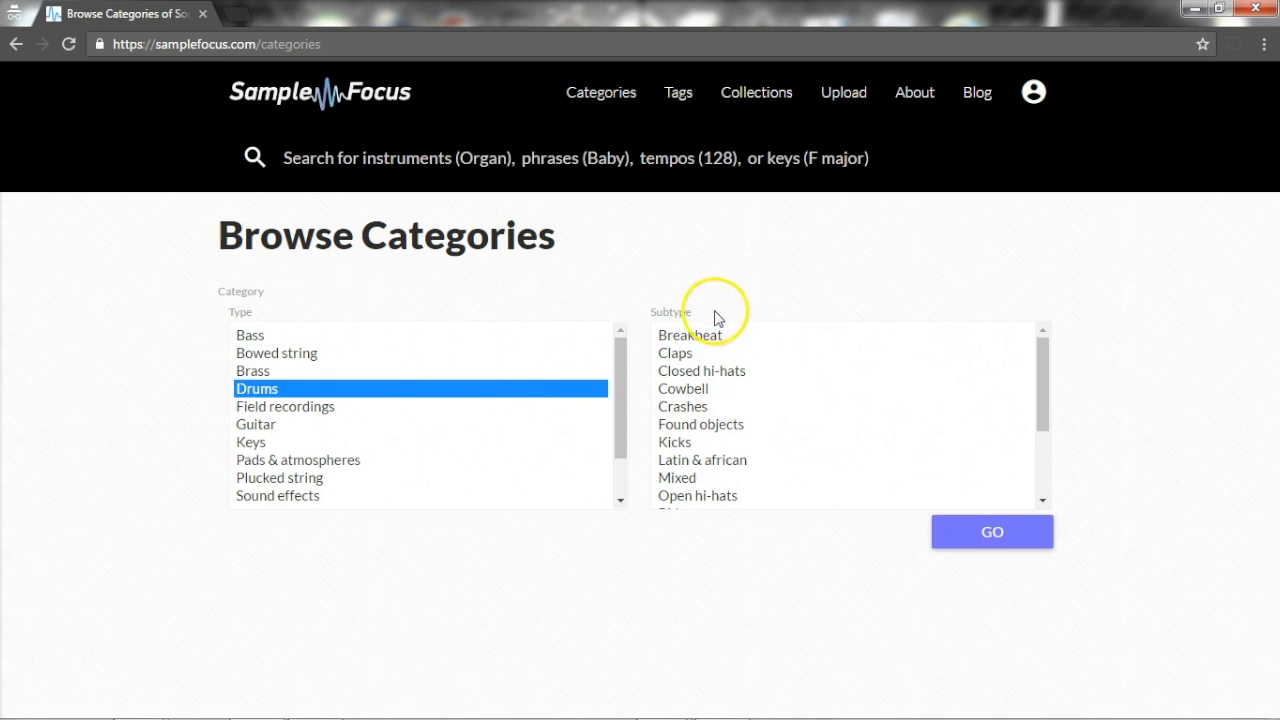
pyautogui.click(700, 337)
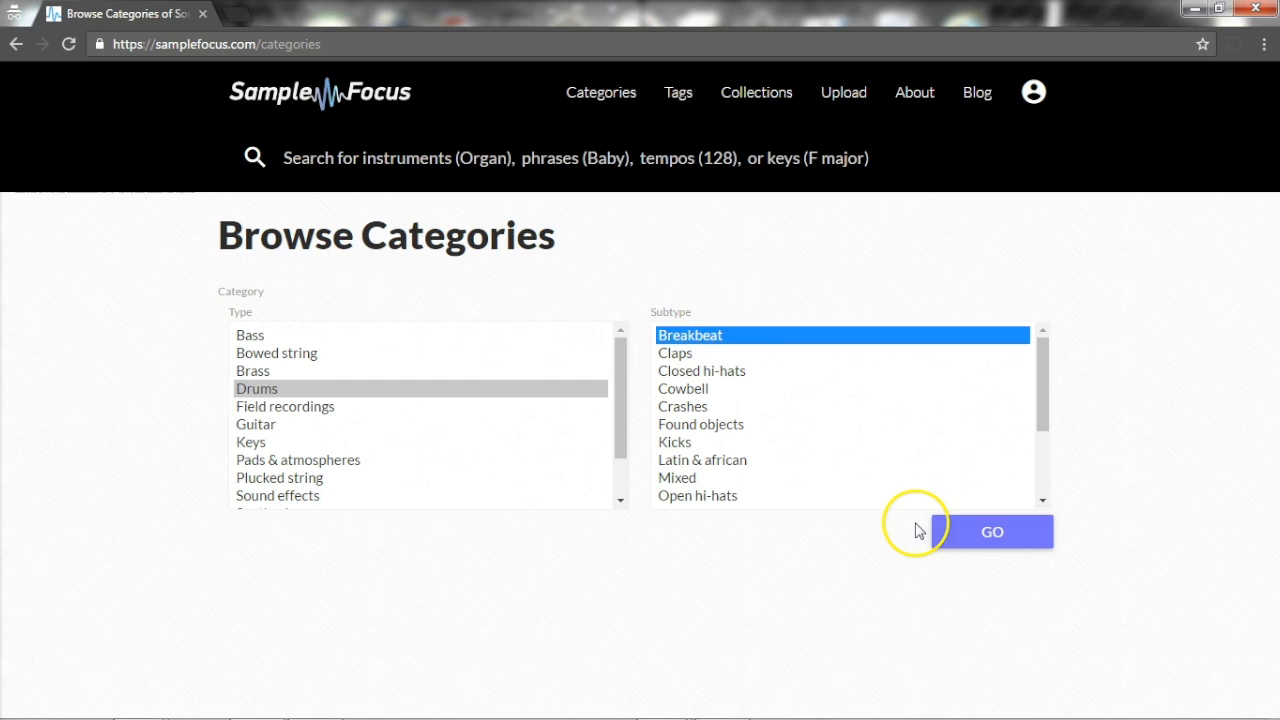
pyautogui.click(979, 540)
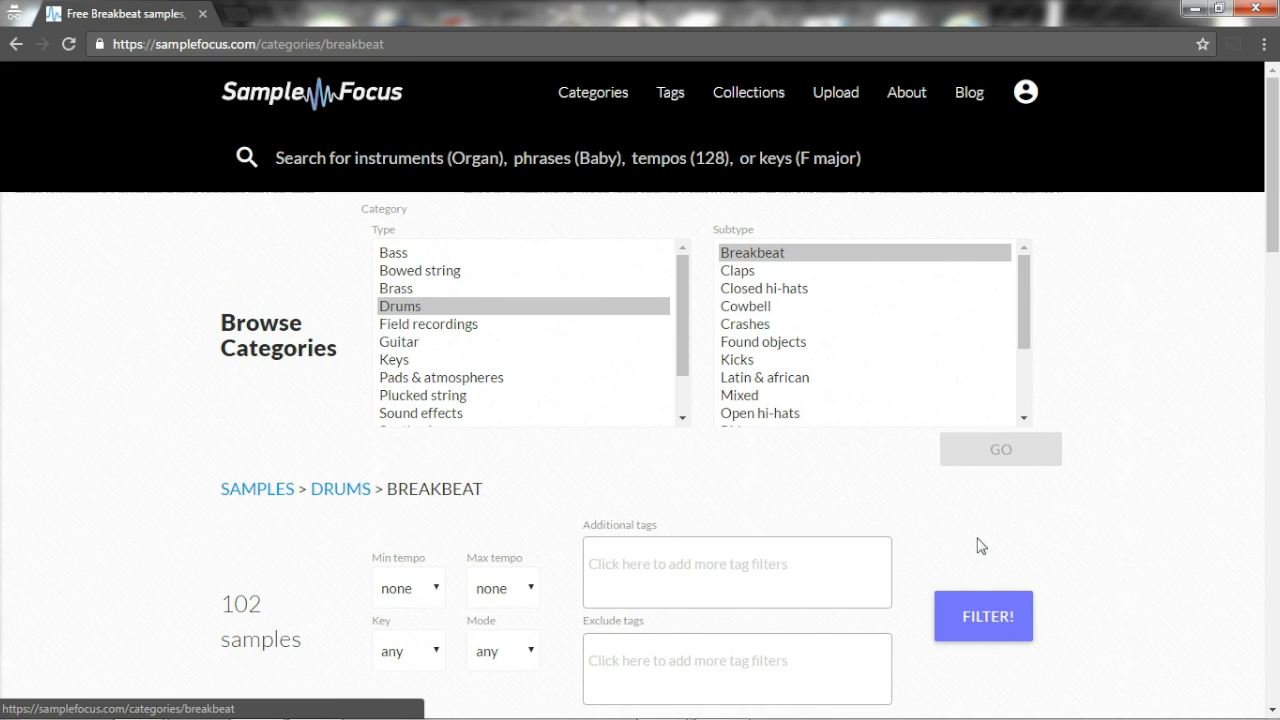
# Preview the Amen Break sample in the breakbeat results and download it
pyautogui.moveTo(1272, 206); pyautogui.dragTo(1275, 342)
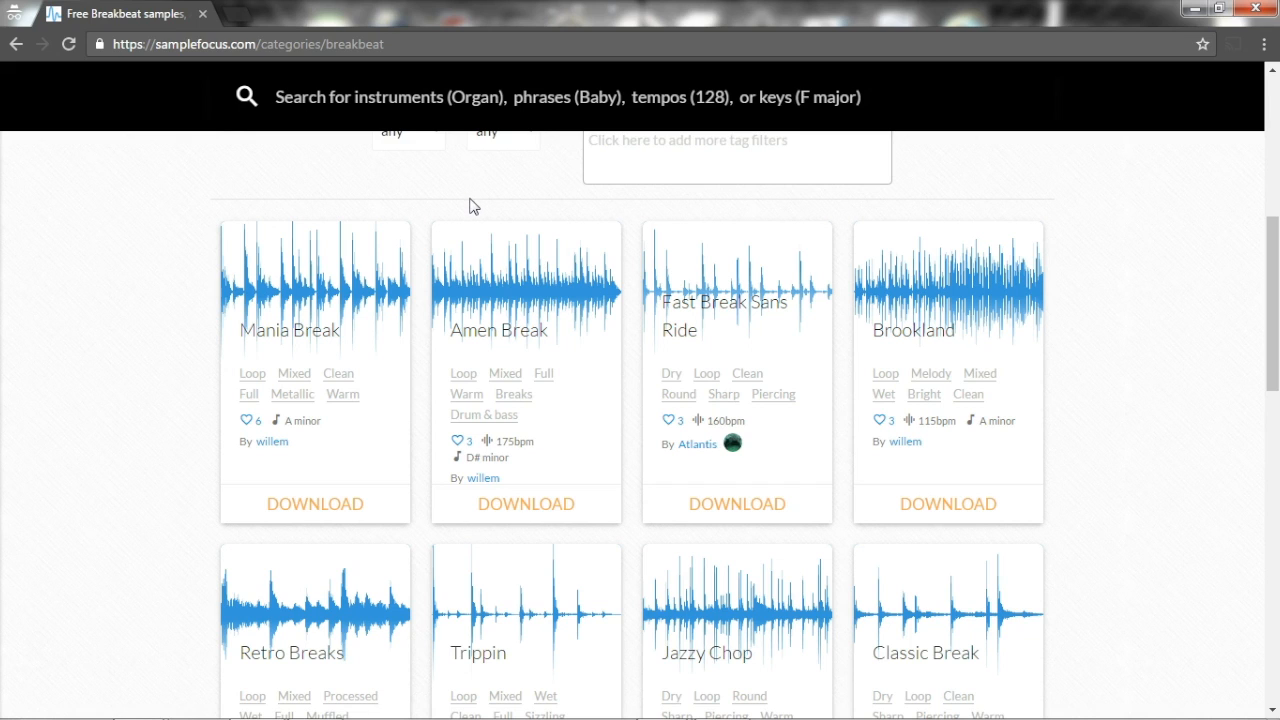
pyautogui.click(485, 285)
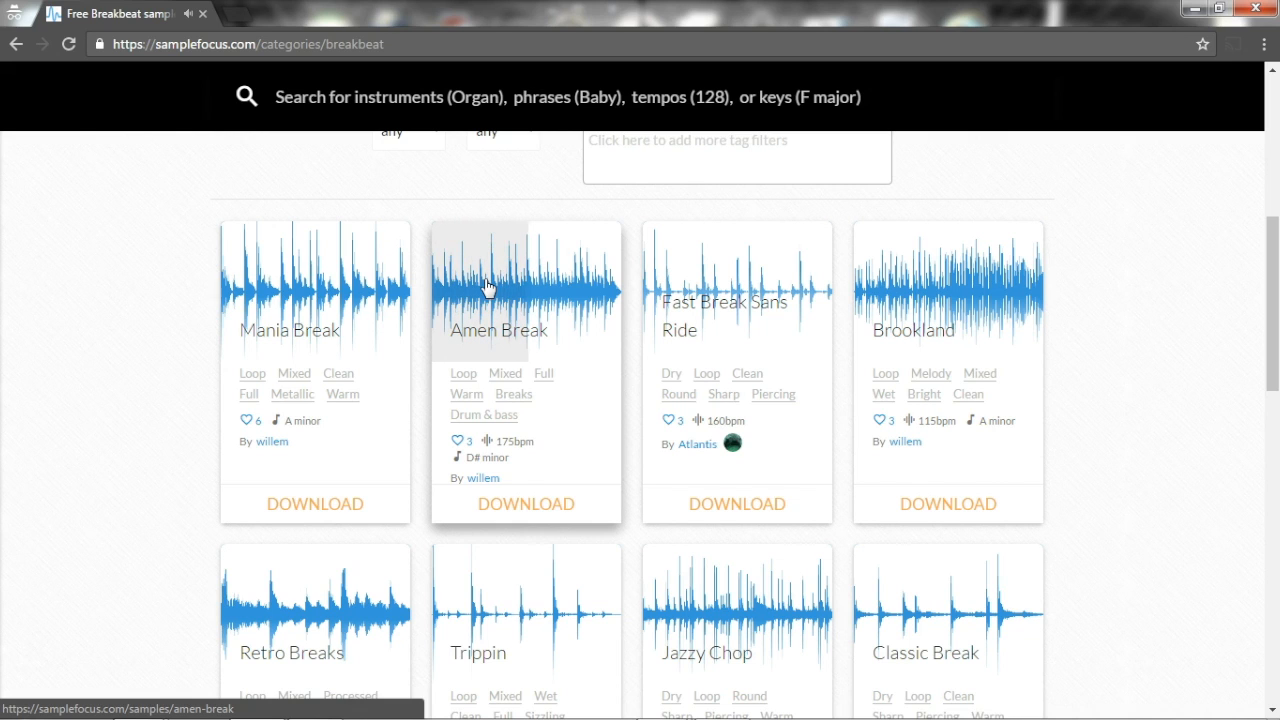
pyautogui.click(509, 275)
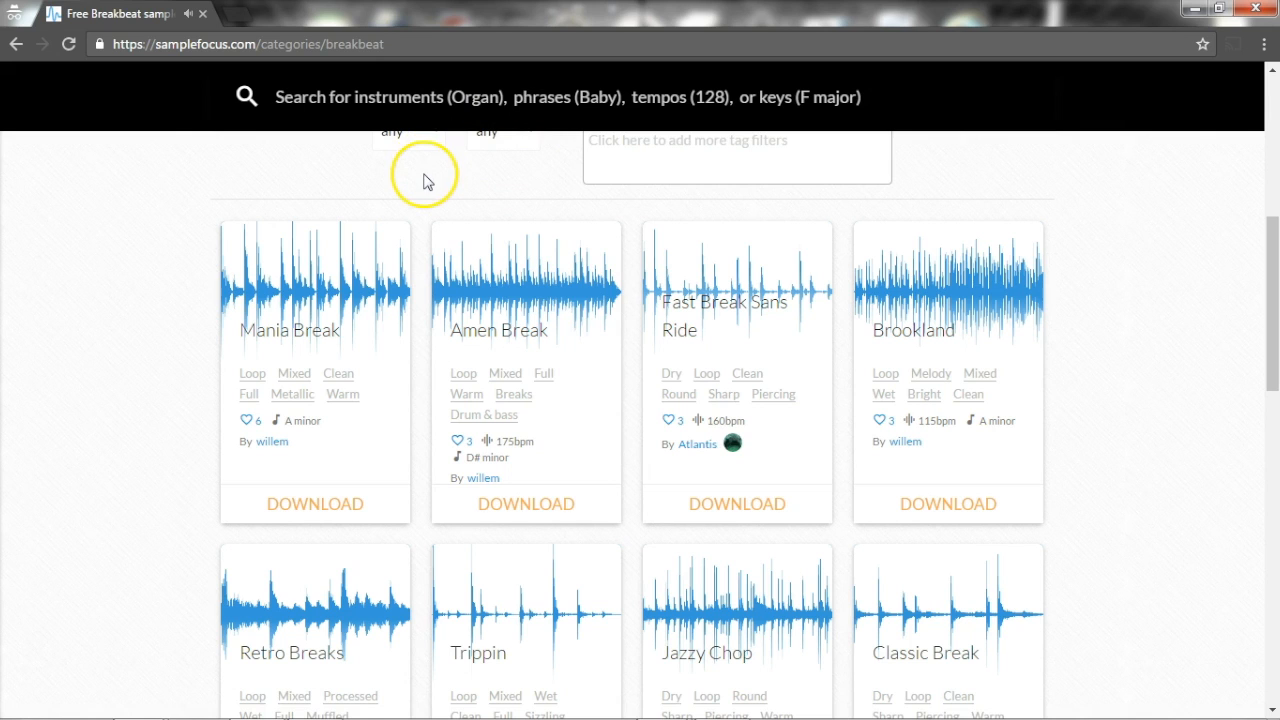
pyautogui.click(530, 509)
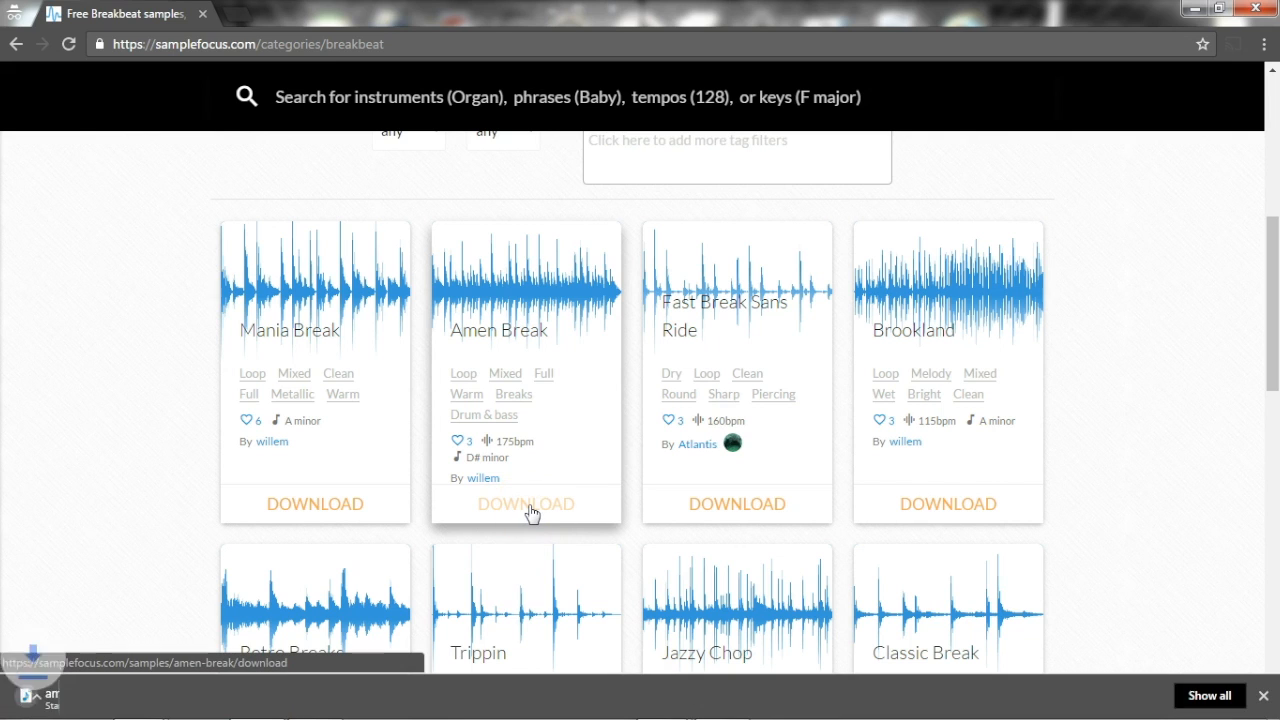
# Open the Amen Break sample's own page and show its complimentary sounds
pyautogui.click(514, 285)
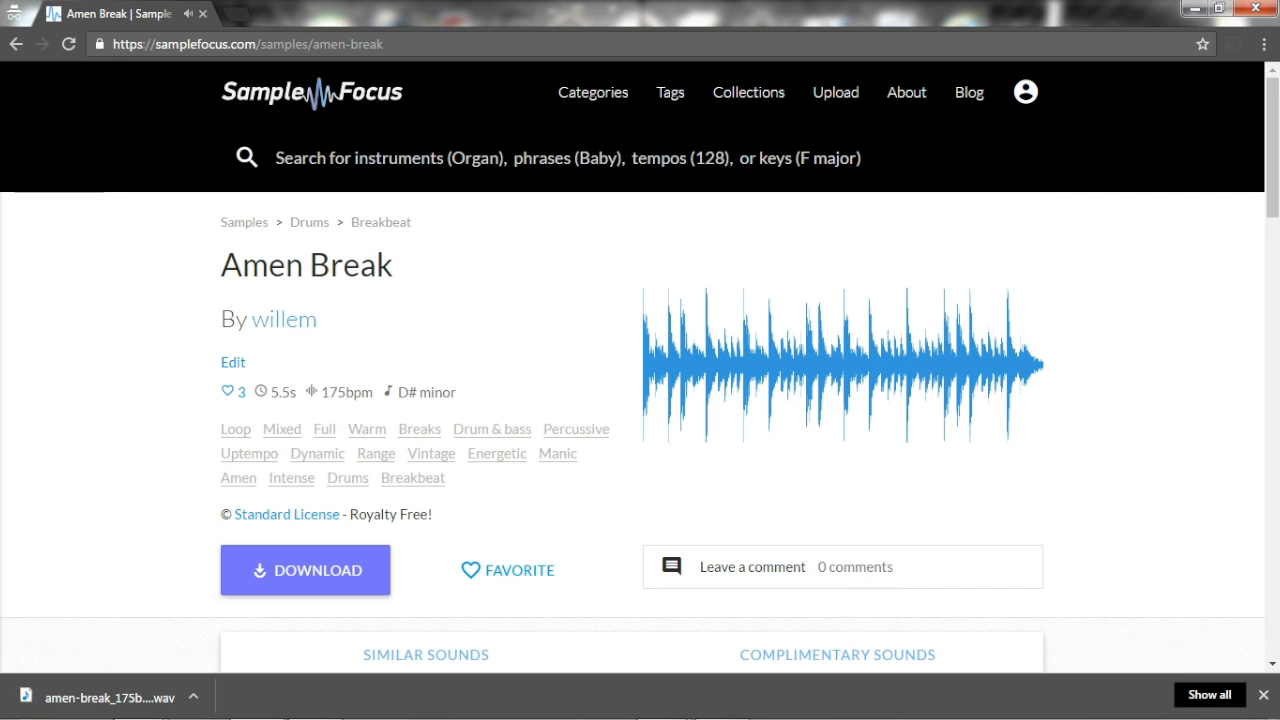
pyautogui.moveTo(1274, 178); pyautogui.dragTo(1275, 385)
pyautogui.click(824, 514)
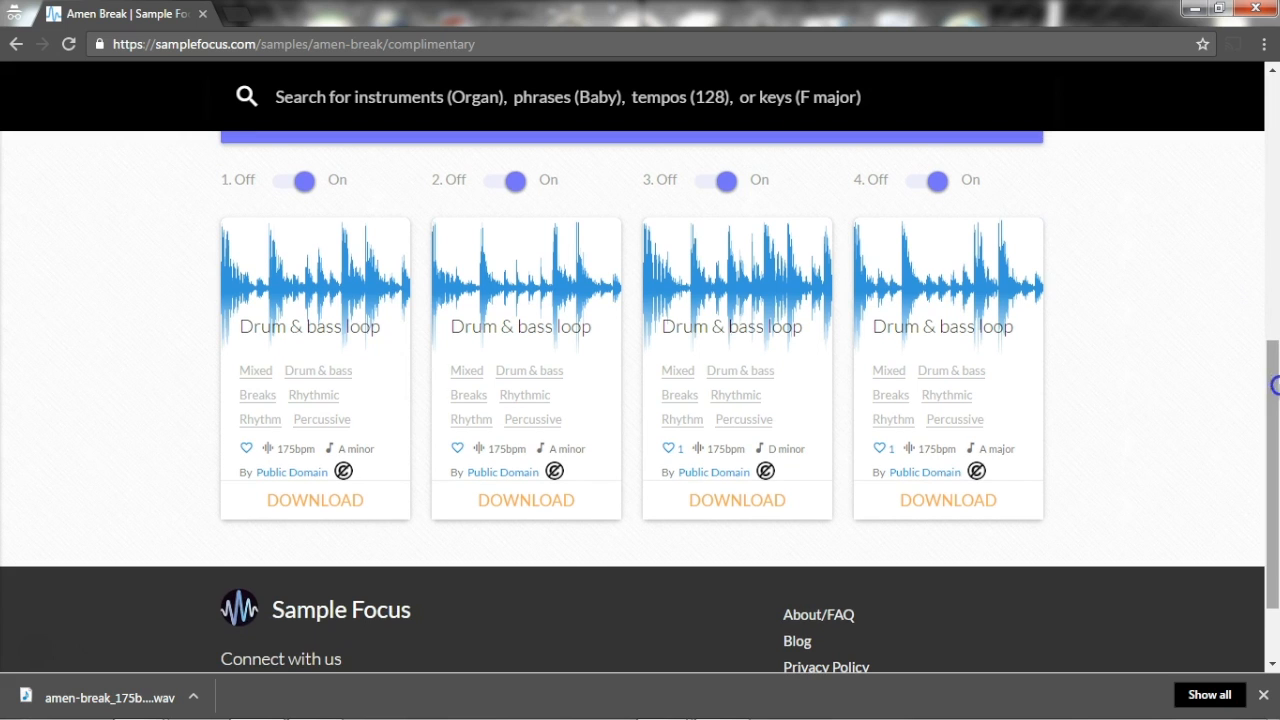
# Preview each of the four complimentary Drum & bass loops
pyautogui.click(321, 286)
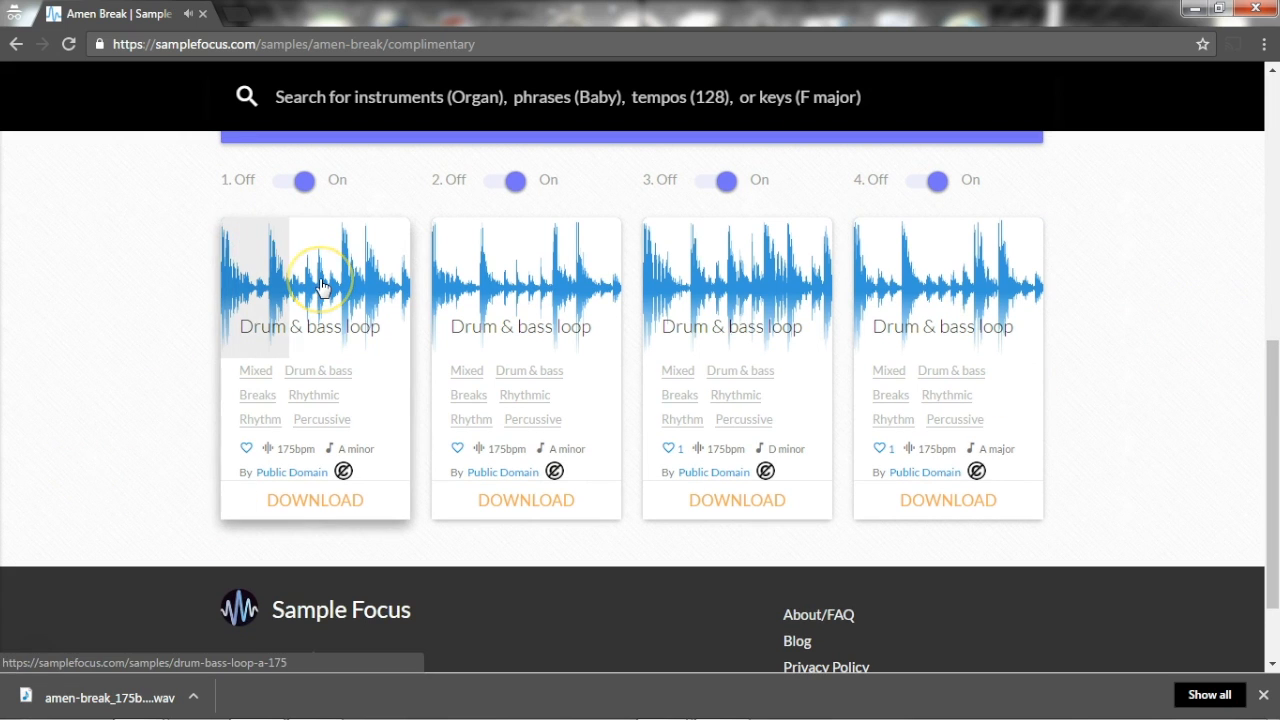
pyautogui.click(557, 293)
pyautogui.click(645, 280)
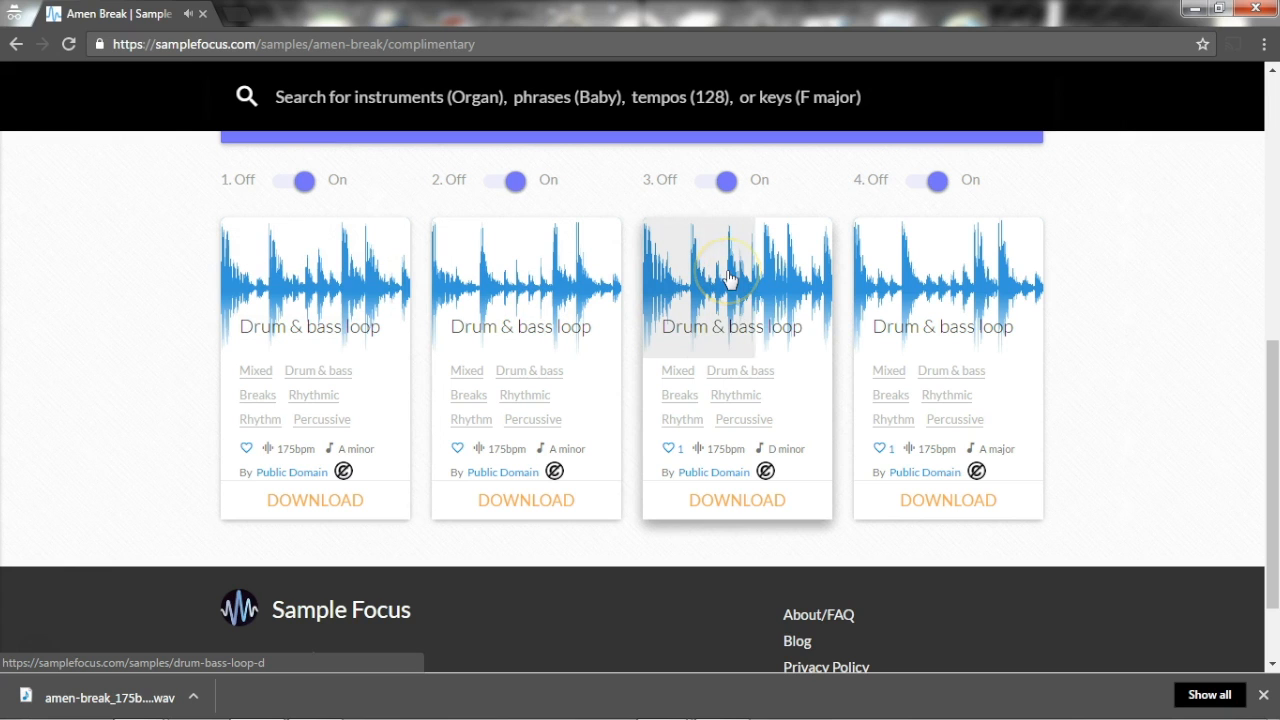
pyautogui.click(909, 268)
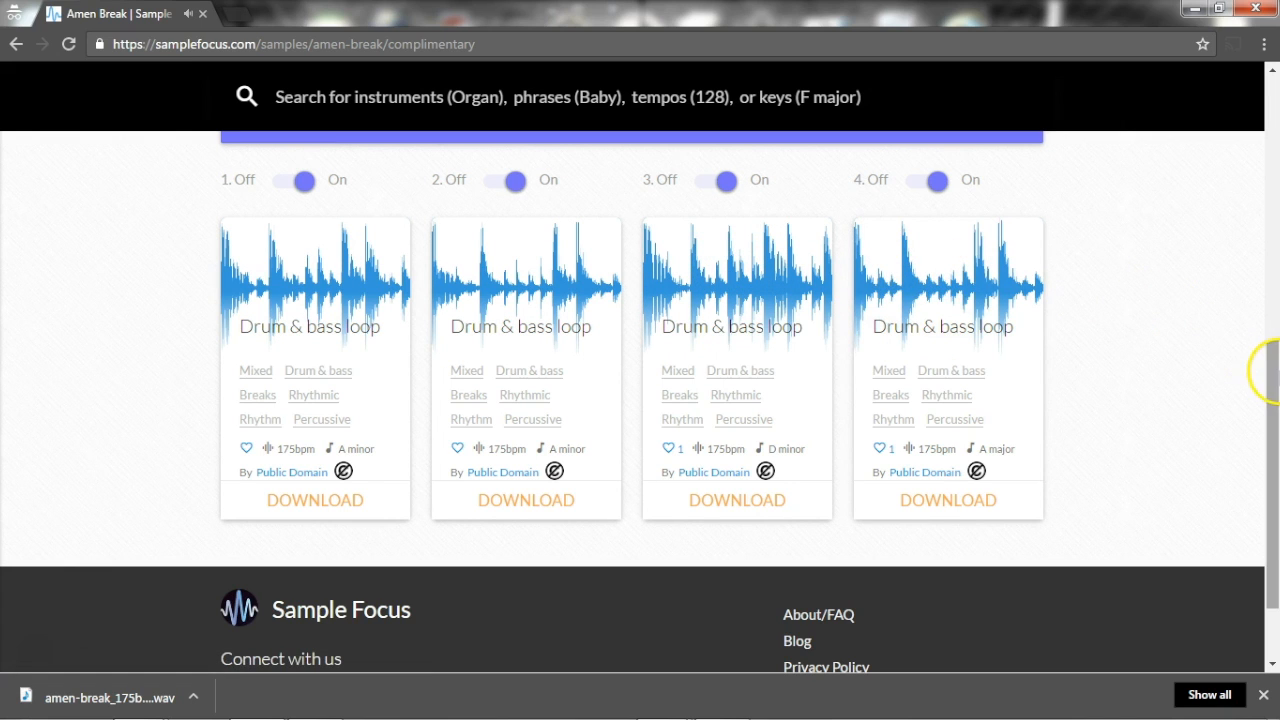
# Download all four complimentary Drum & bass loops
pyautogui.click(302, 504)
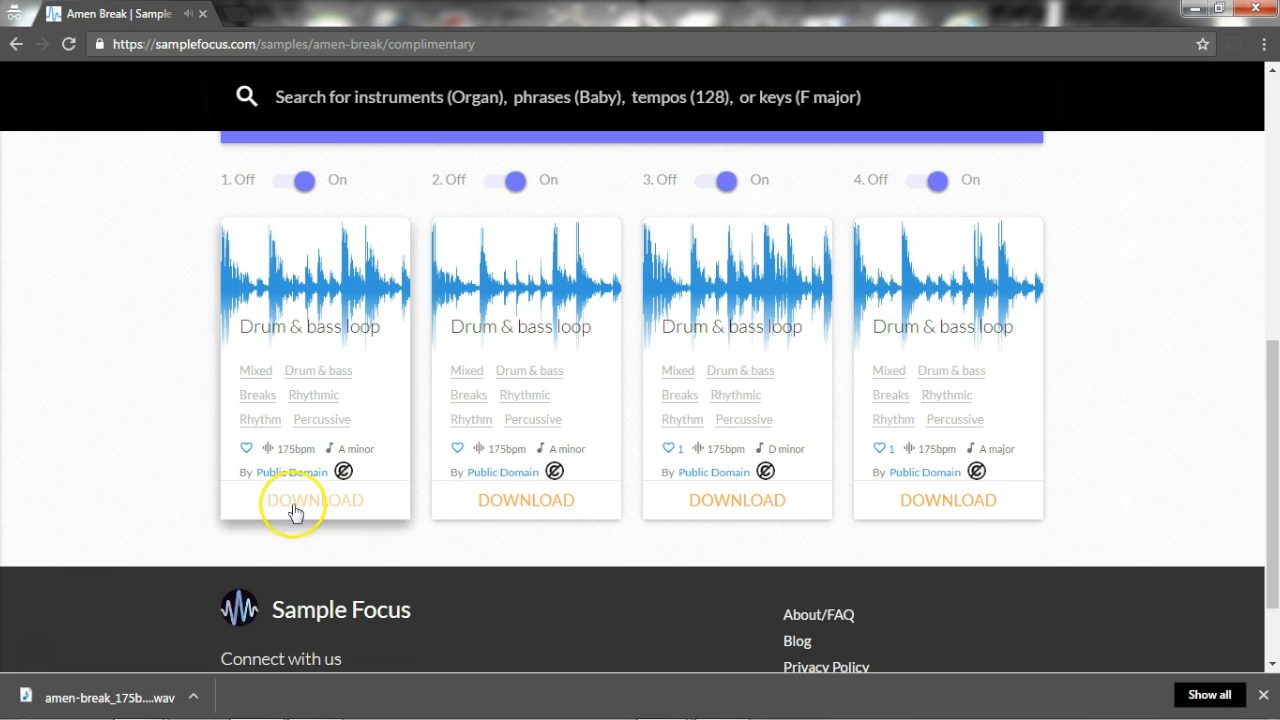
pyautogui.click(508, 500)
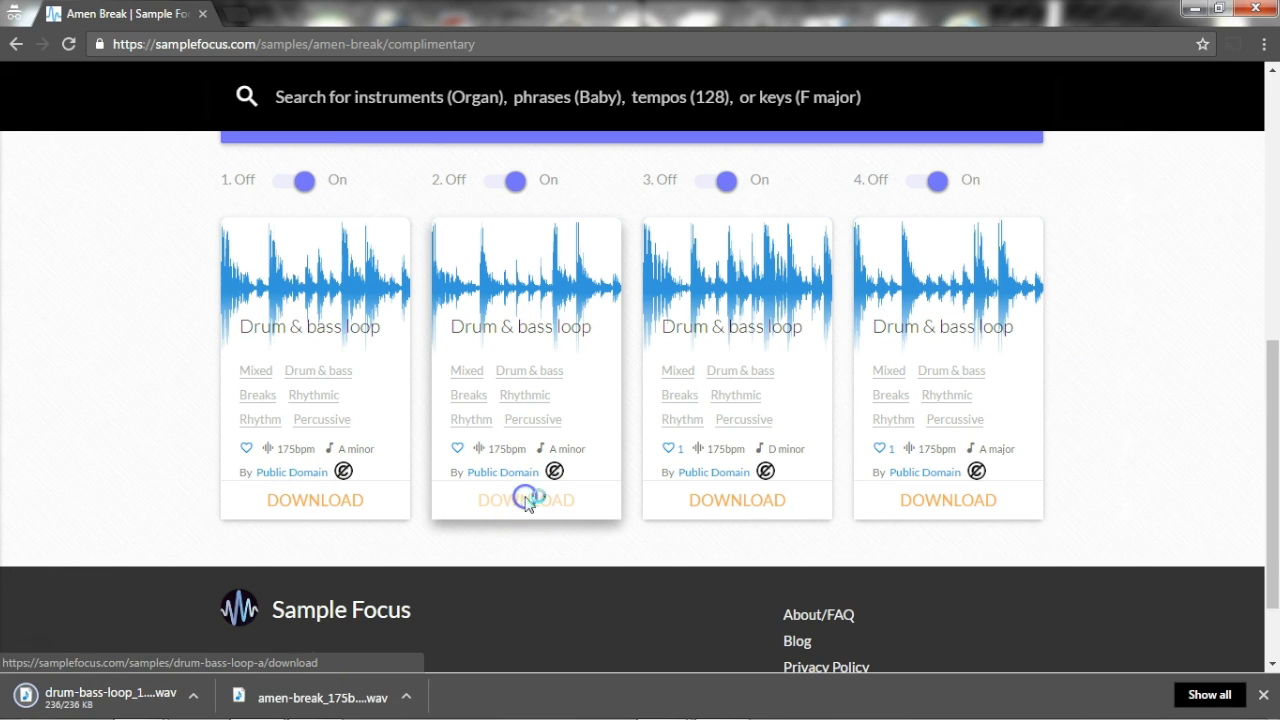
pyautogui.click(758, 505)
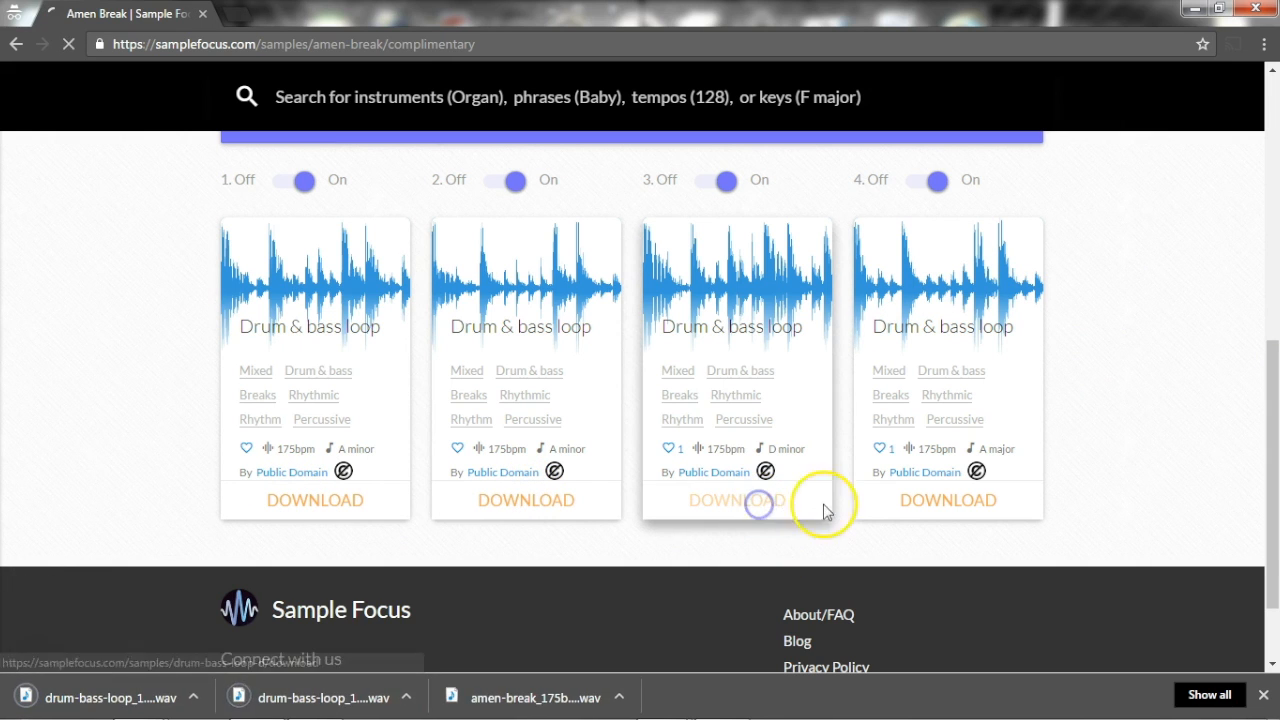
pyautogui.click(972, 506)
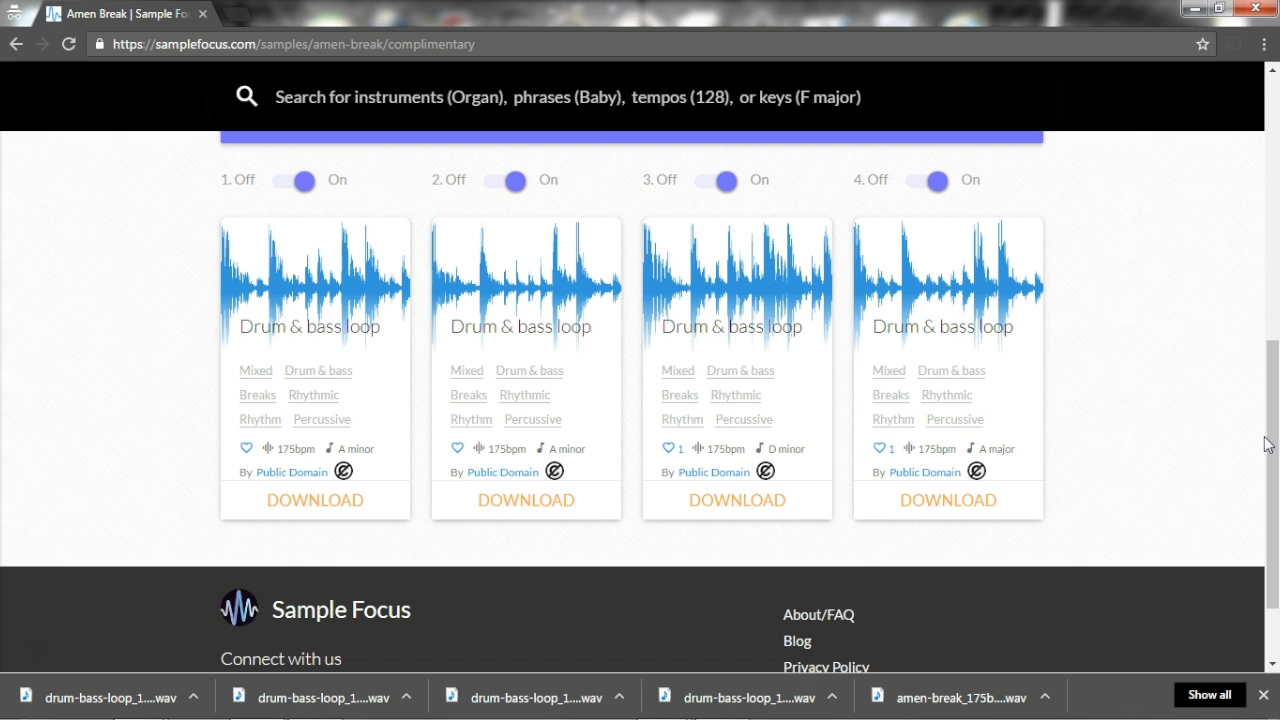
# Return to the sample categories and browse the Bass type with the Analog synth bass subtype
pyautogui.moveTo(1266, 445); pyautogui.dragTo(1273, 147)
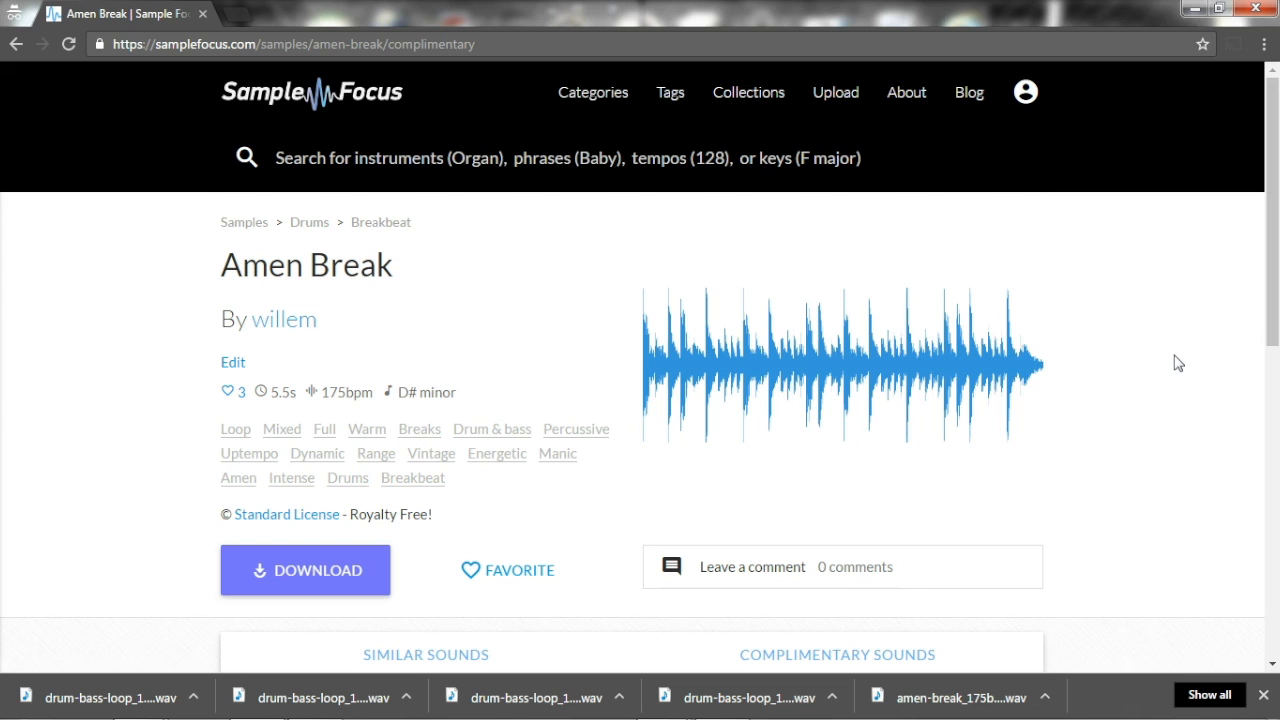
pyautogui.moveTo(1273, 274); pyautogui.dragTo(1273, 245)
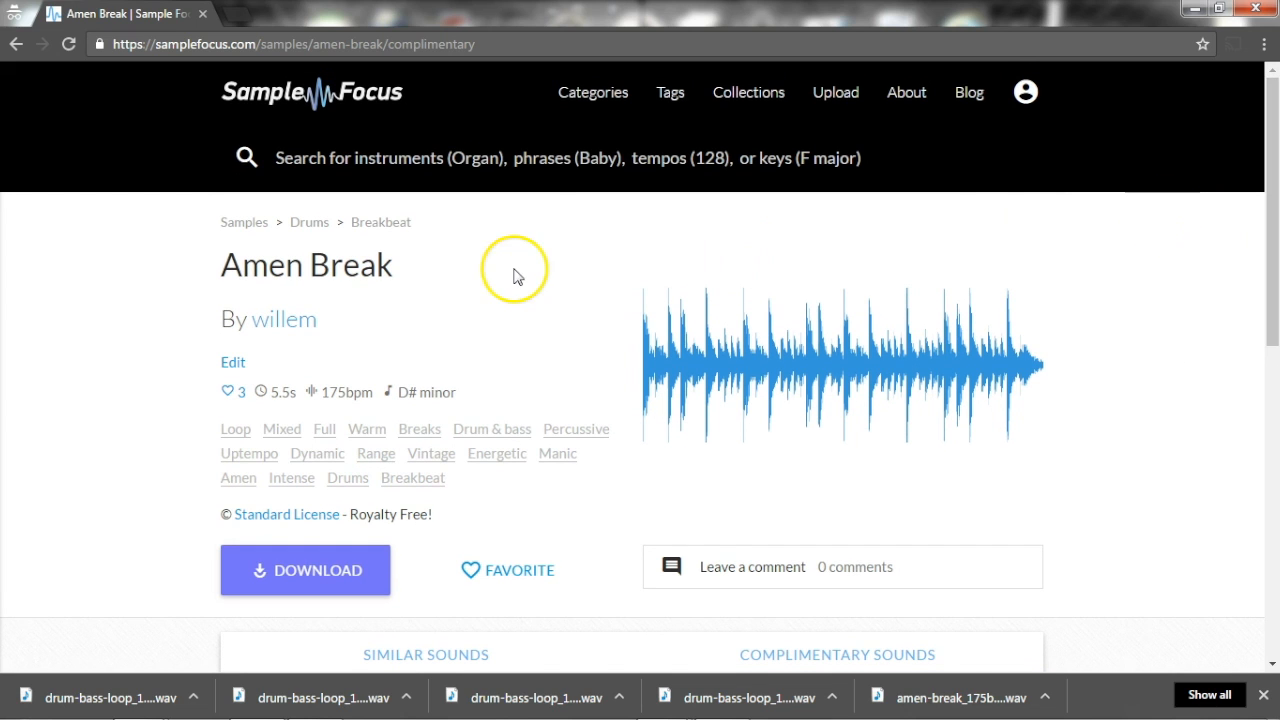
pyautogui.click(587, 93)
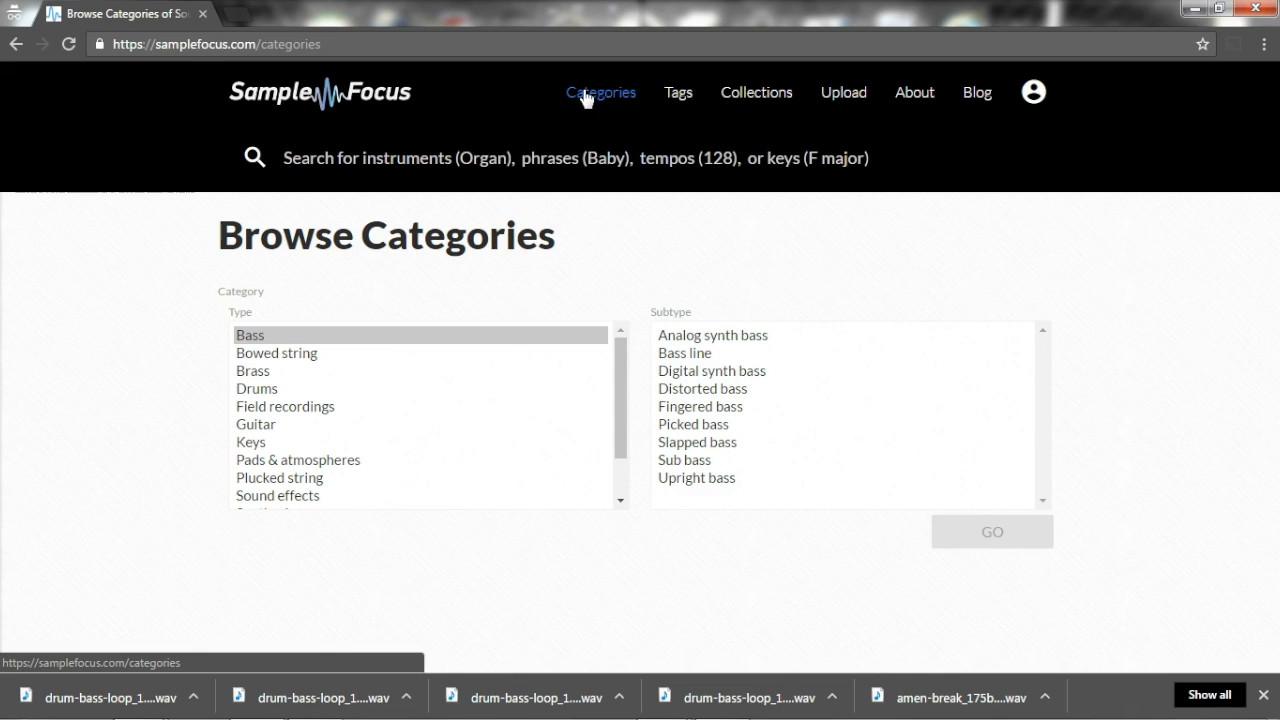
pyautogui.click(730, 340)
pyautogui.click(1027, 540)
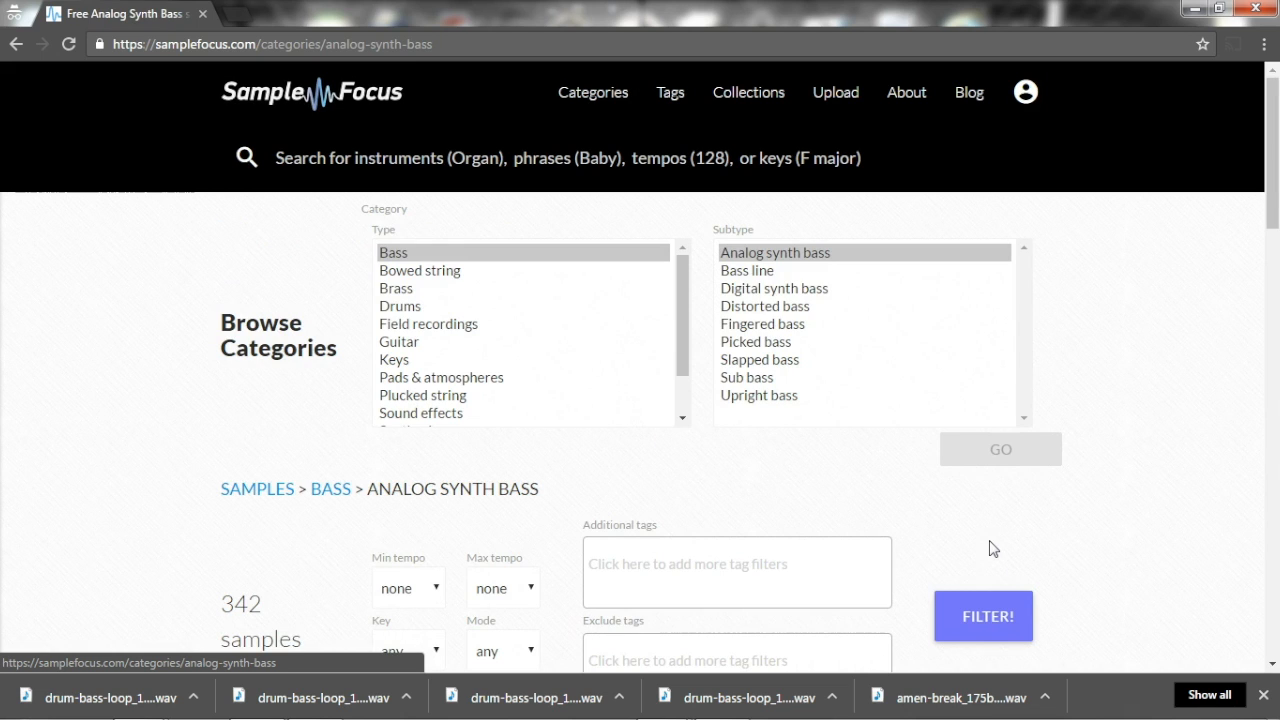
# Filter the analog synth bass samples by the additional tag Drum & Bass
pyautogui.moveTo(1272, 149); pyautogui.dragTo(1273, 190)
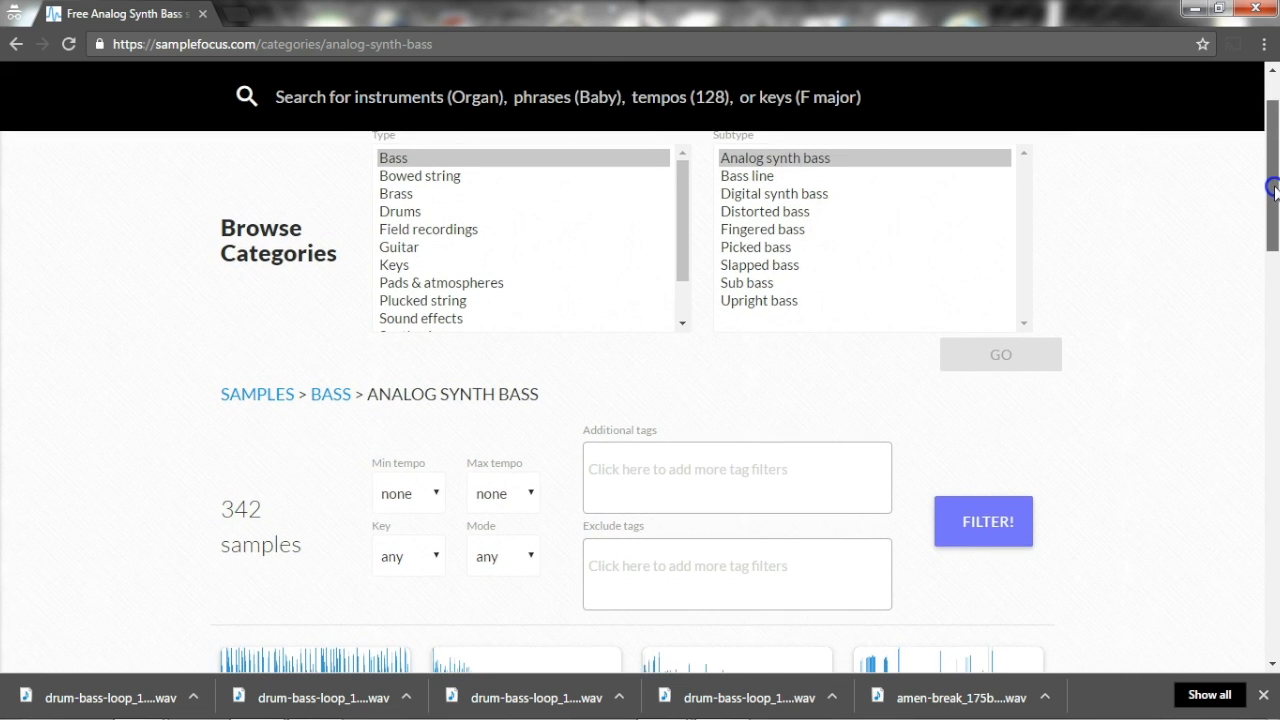
pyautogui.click(609, 479)
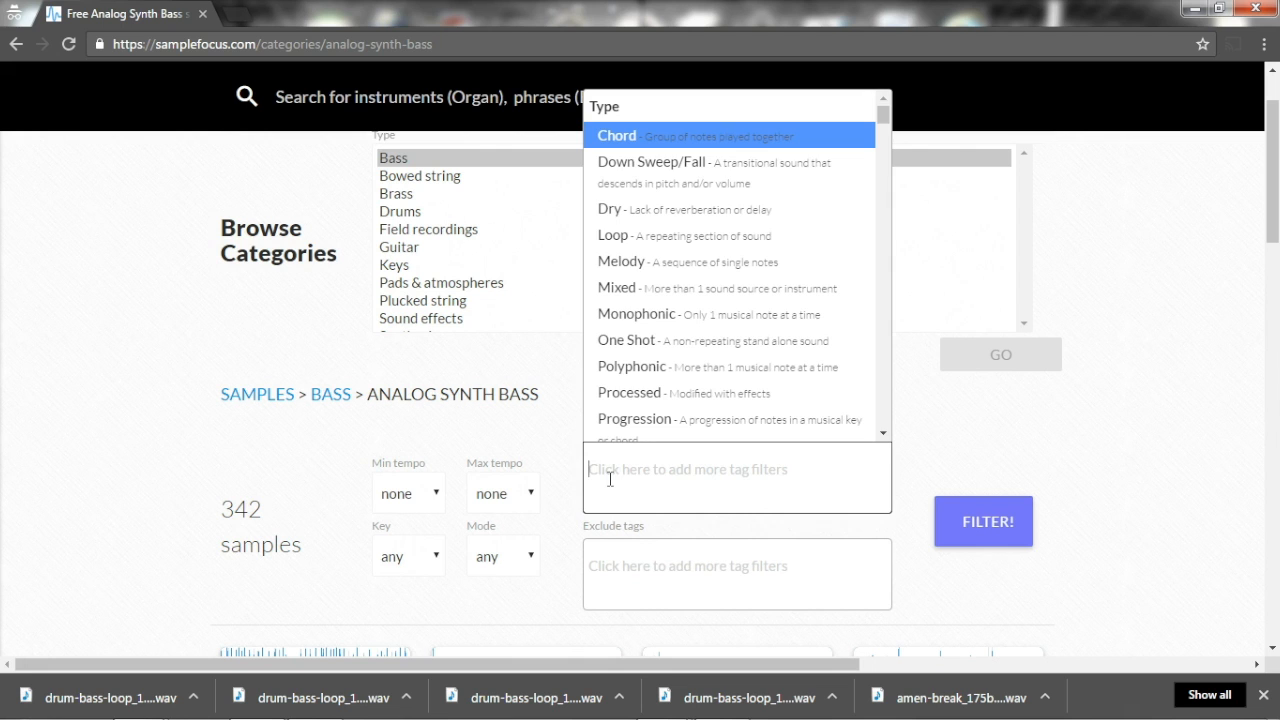
pyautogui.write('drum')
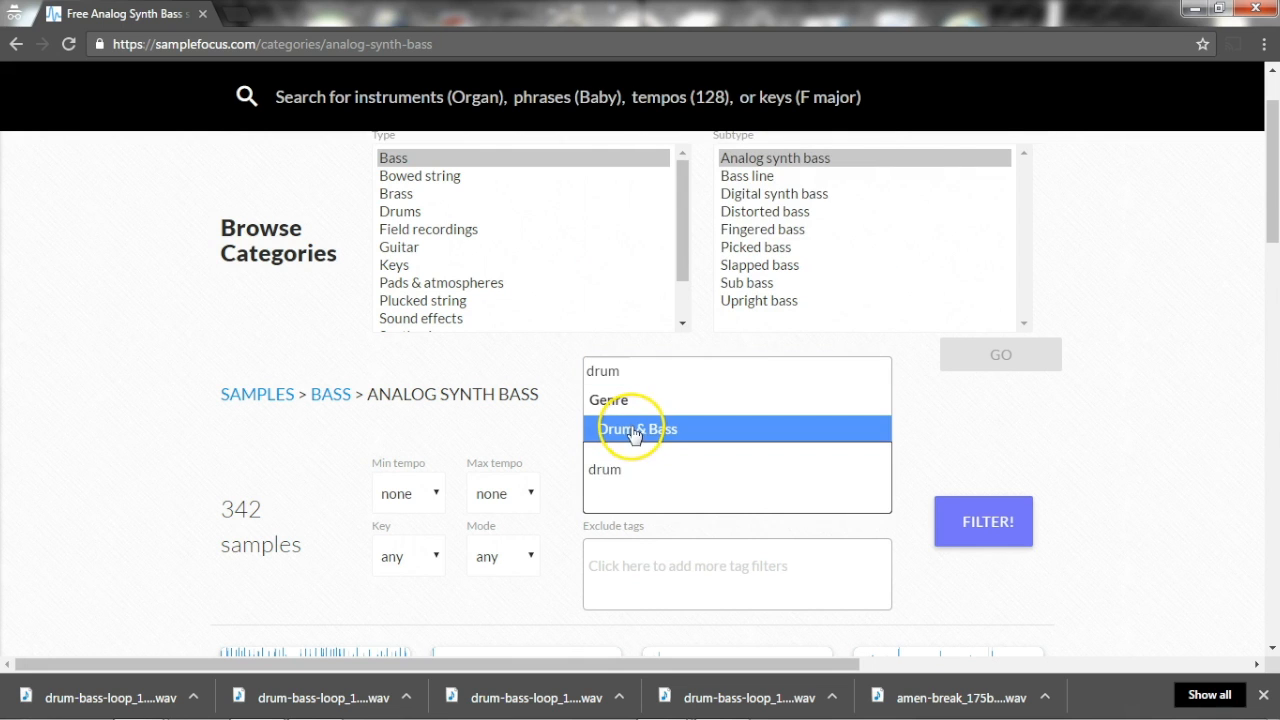
pyautogui.click(623, 429)
pyautogui.click(1003, 524)
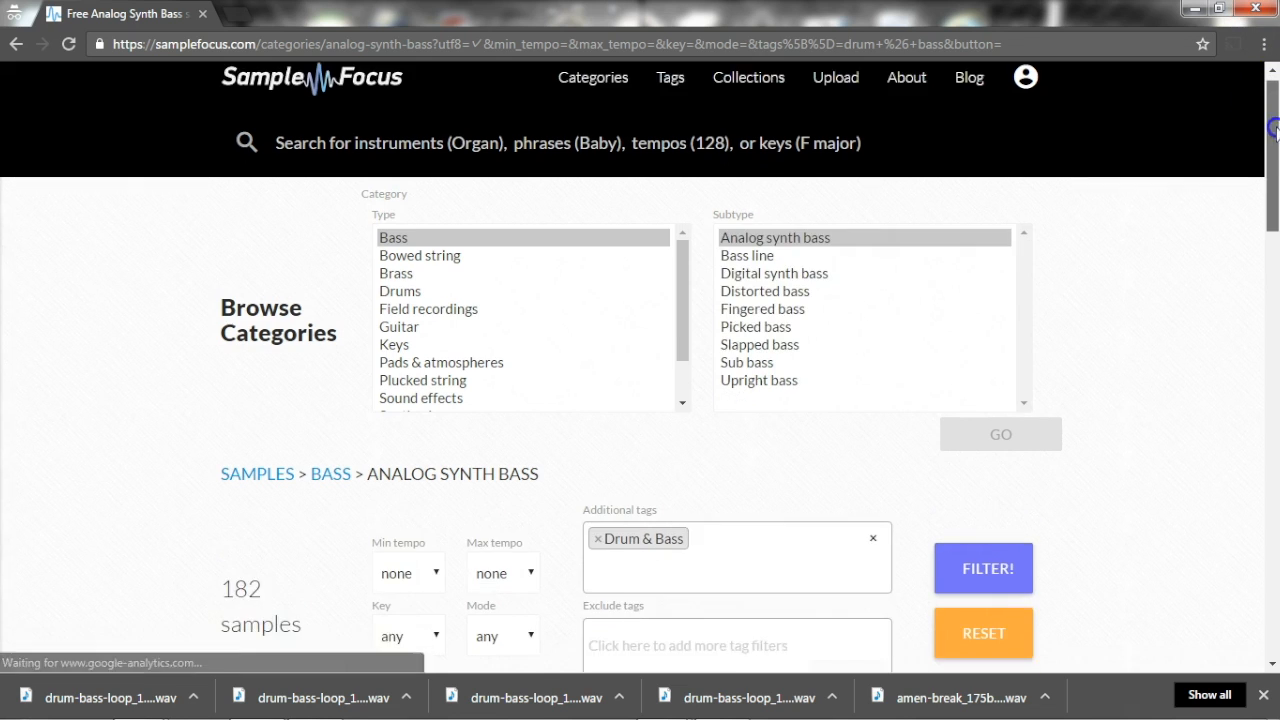
# Preview the Bass Cut 054 sample in the filtered results and download it
pyautogui.scroll(-5, 1273, 236)
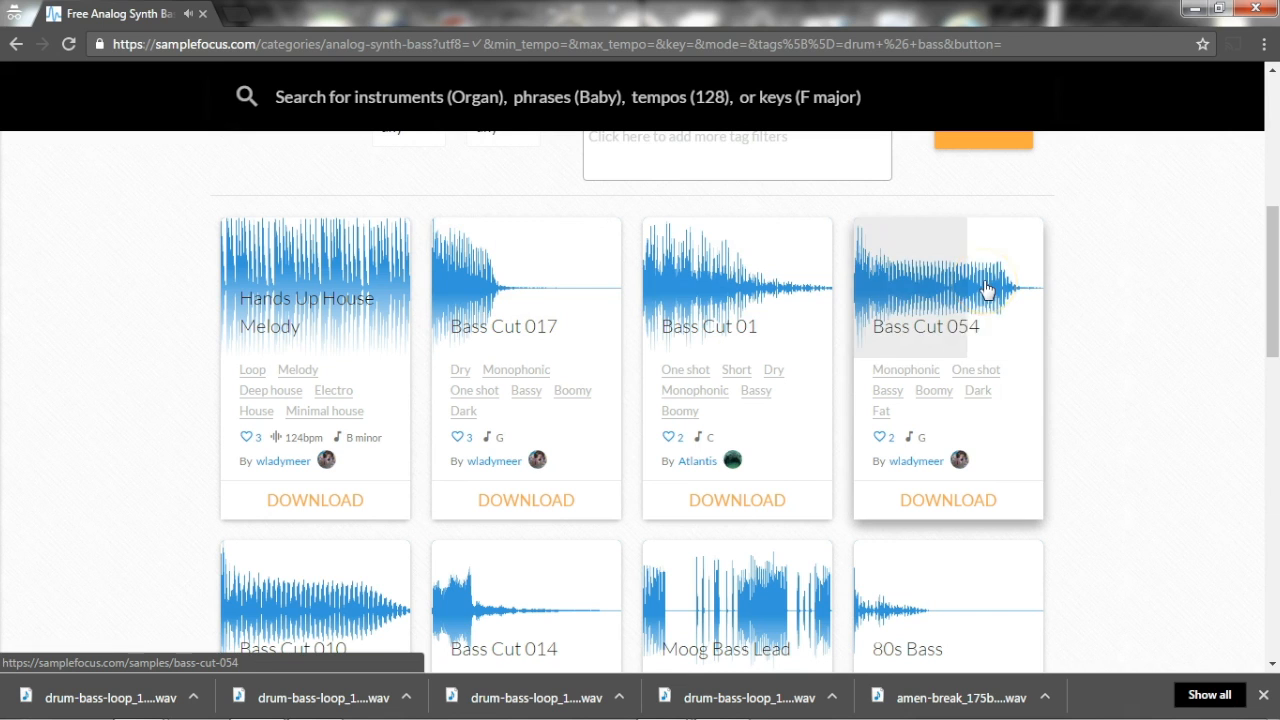
pyautogui.moveTo(1272, 270); pyautogui.dragTo(1275, 374)
pyautogui.click(981, 366)
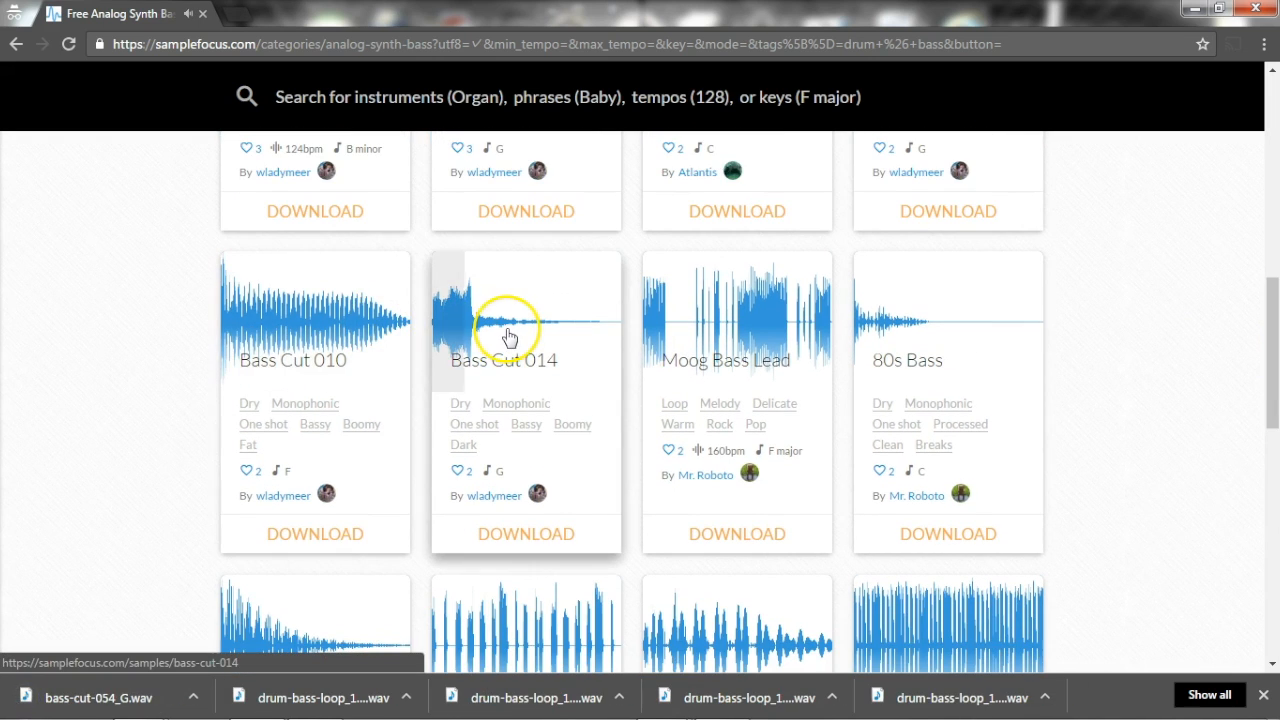
# Preview the Moog Bass Lead and 80s Bass samples, and download 80s Bass
pyautogui.click(712, 321)
pyautogui.click(971, 322)
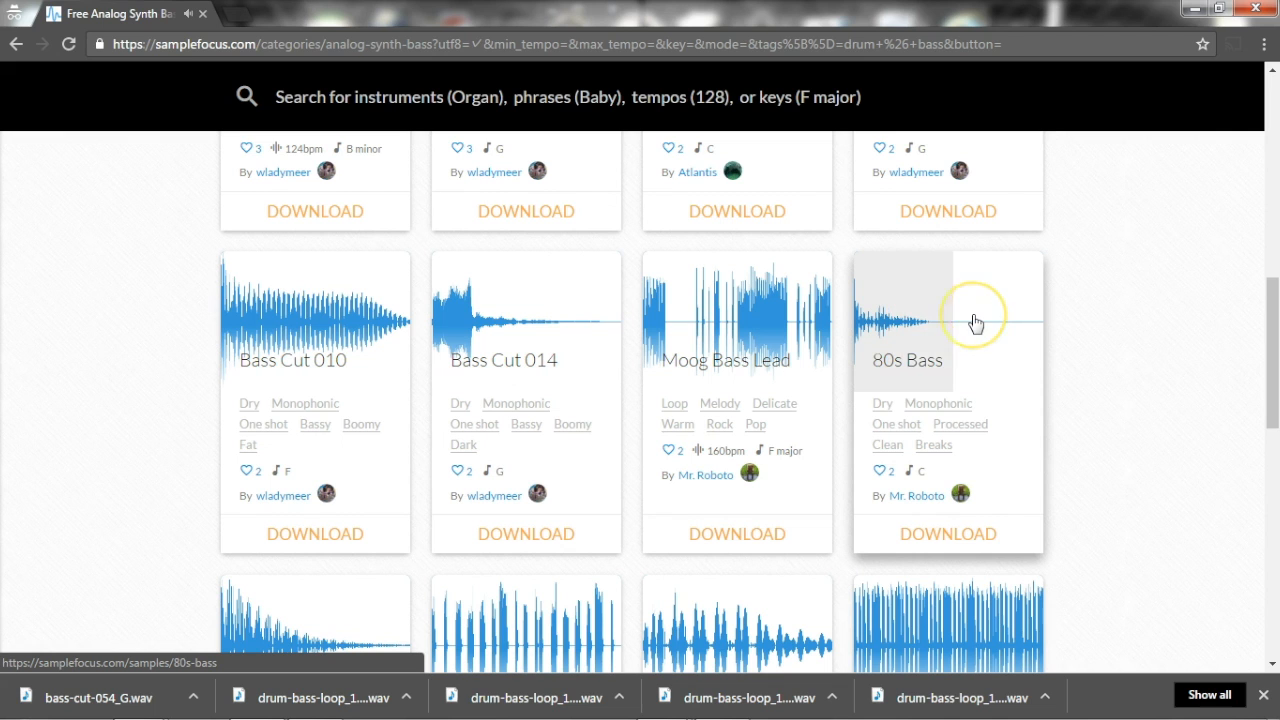
pyautogui.click(977, 531)
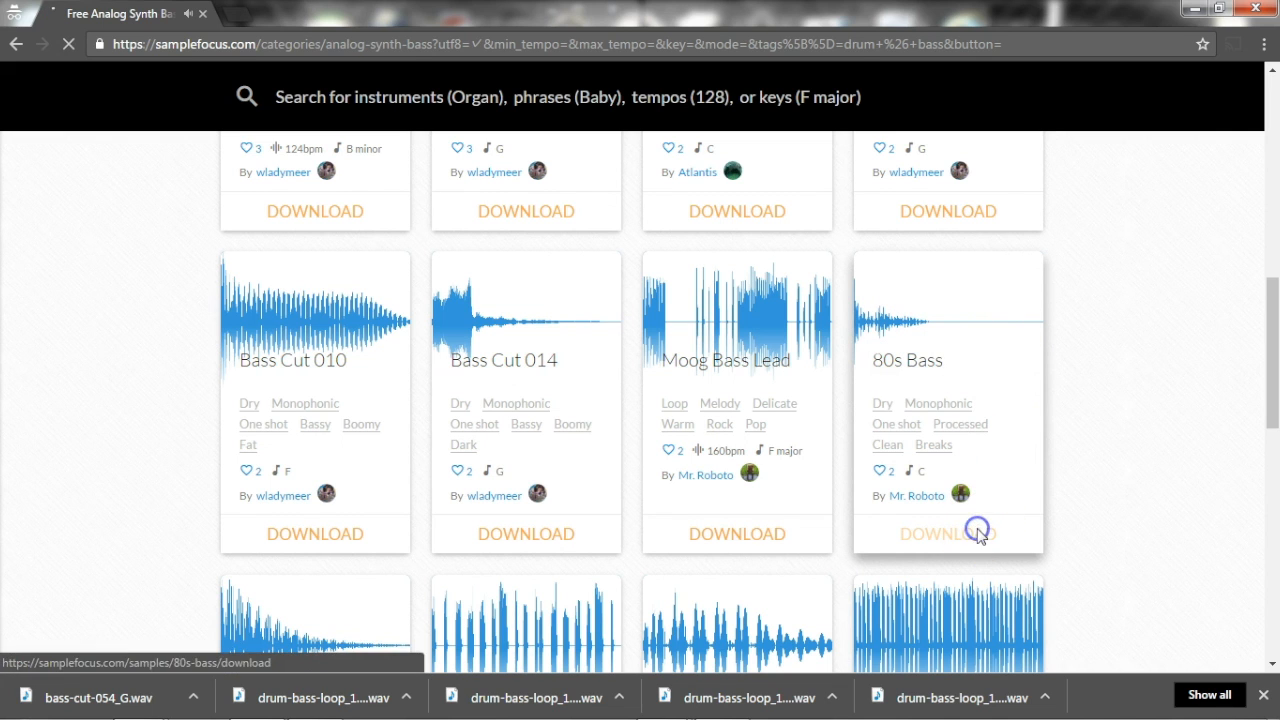
# Preview further bass samples in the filtered results and download Bass Cut 044
pyautogui.moveTo(1267, 325); pyautogui.dragTo(1274, 433)
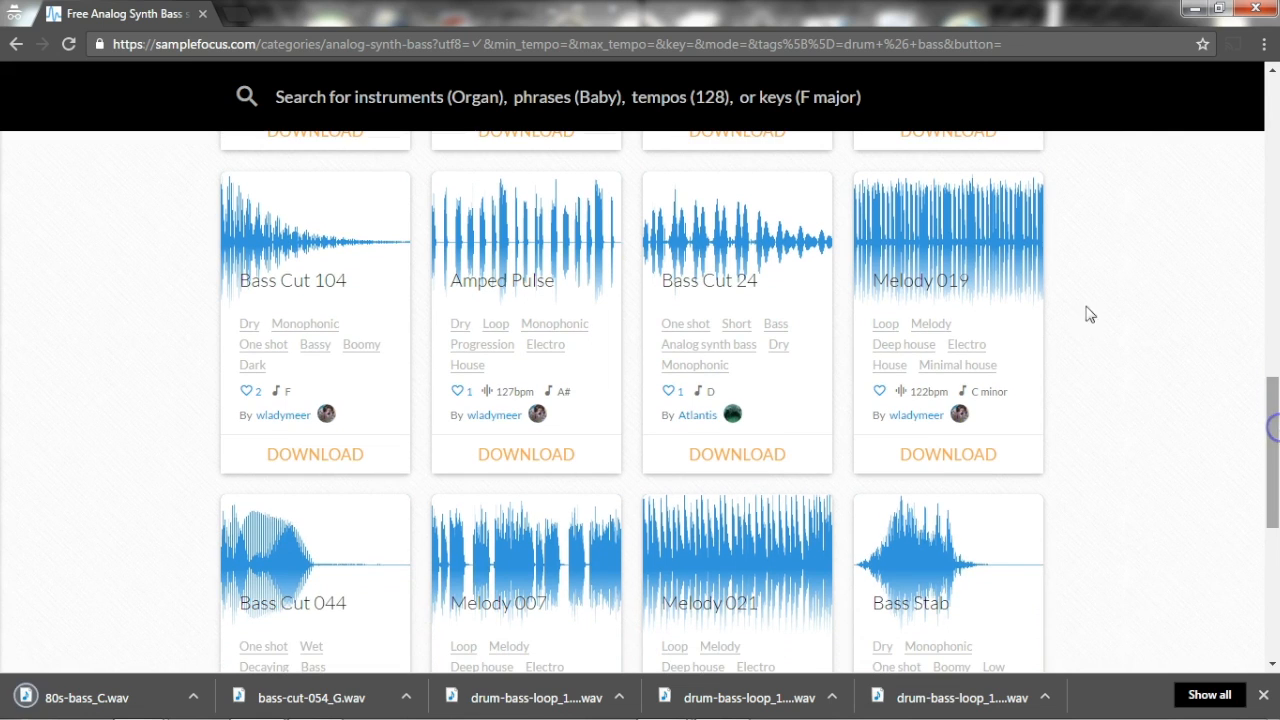
pyautogui.moveTo(575, 243)
pyautogui.moveTo(738, 262)
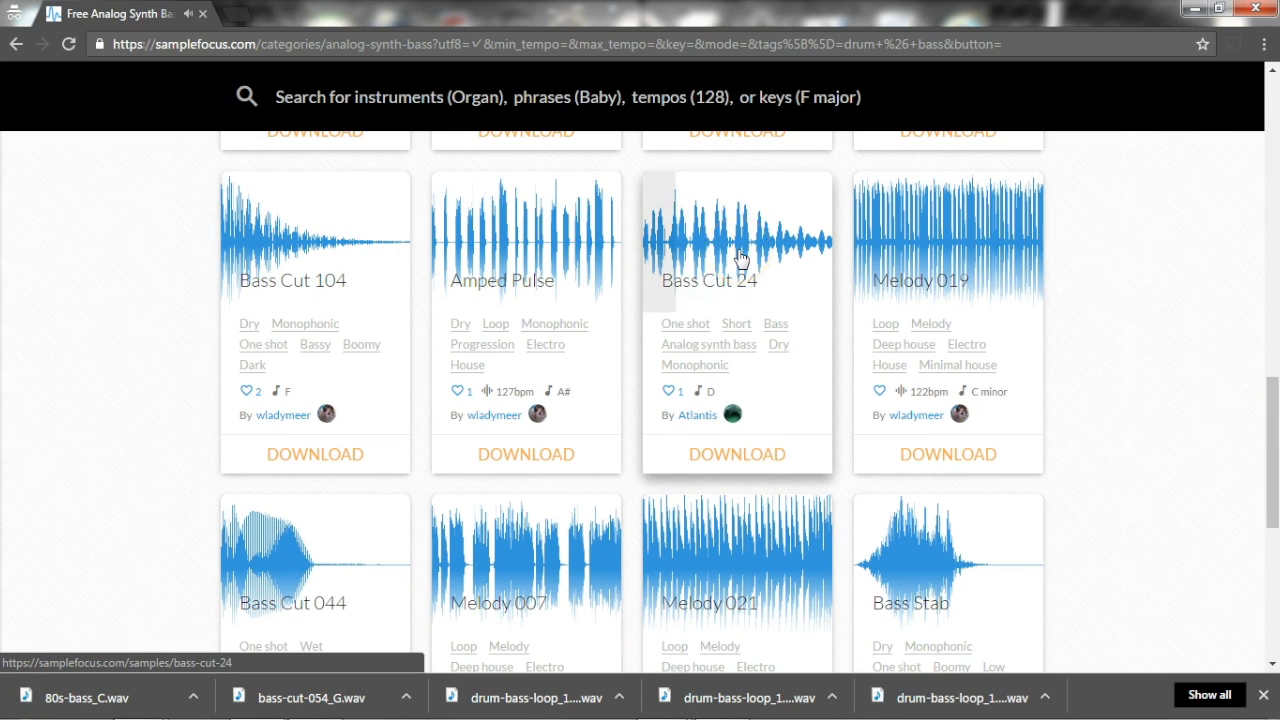
pyautogui.moveTo(970, 244)
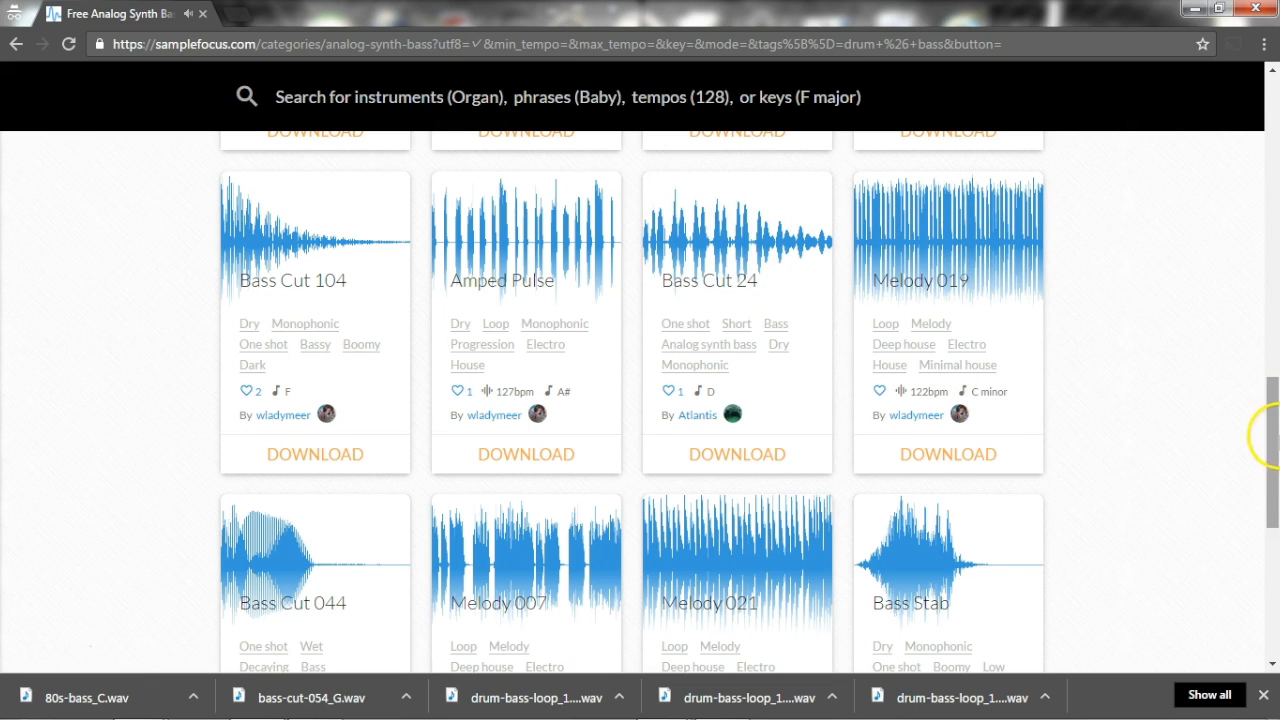
pyautogui.scroll(-1, 1271, 430)
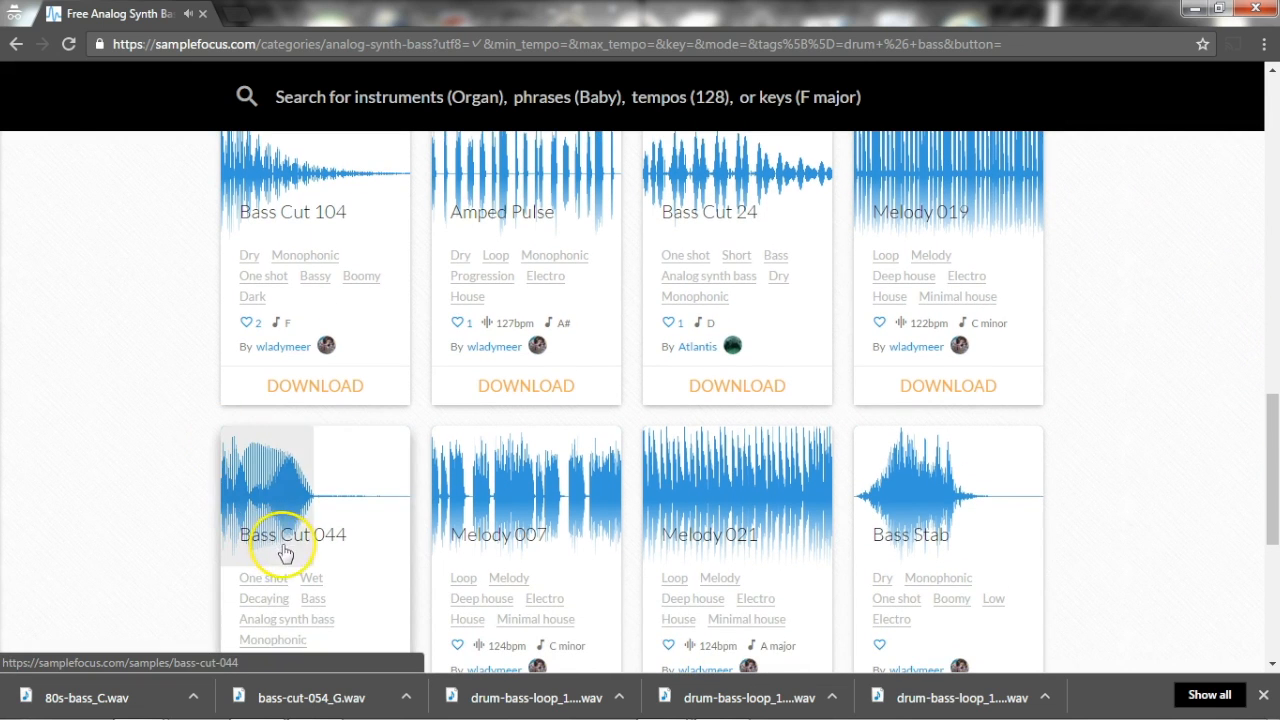
pyautogui.scroll(-3, 1262, 432)
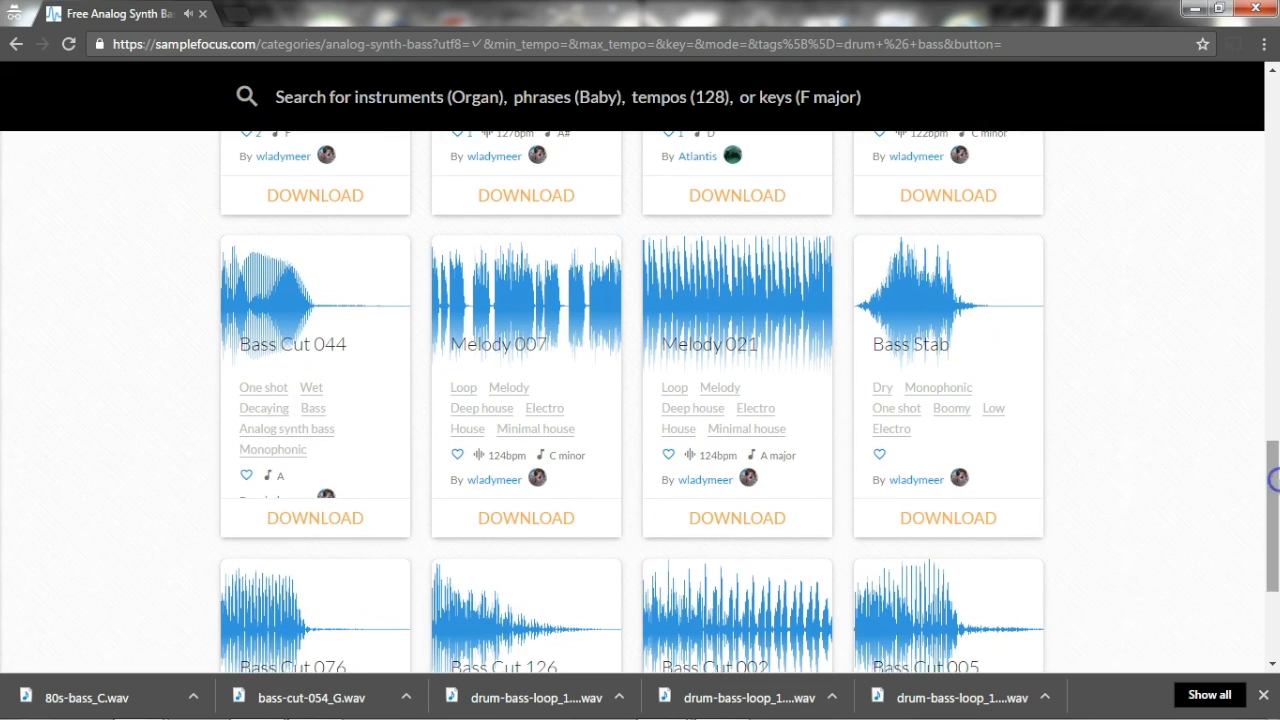
pyautogui.click(297, 533)
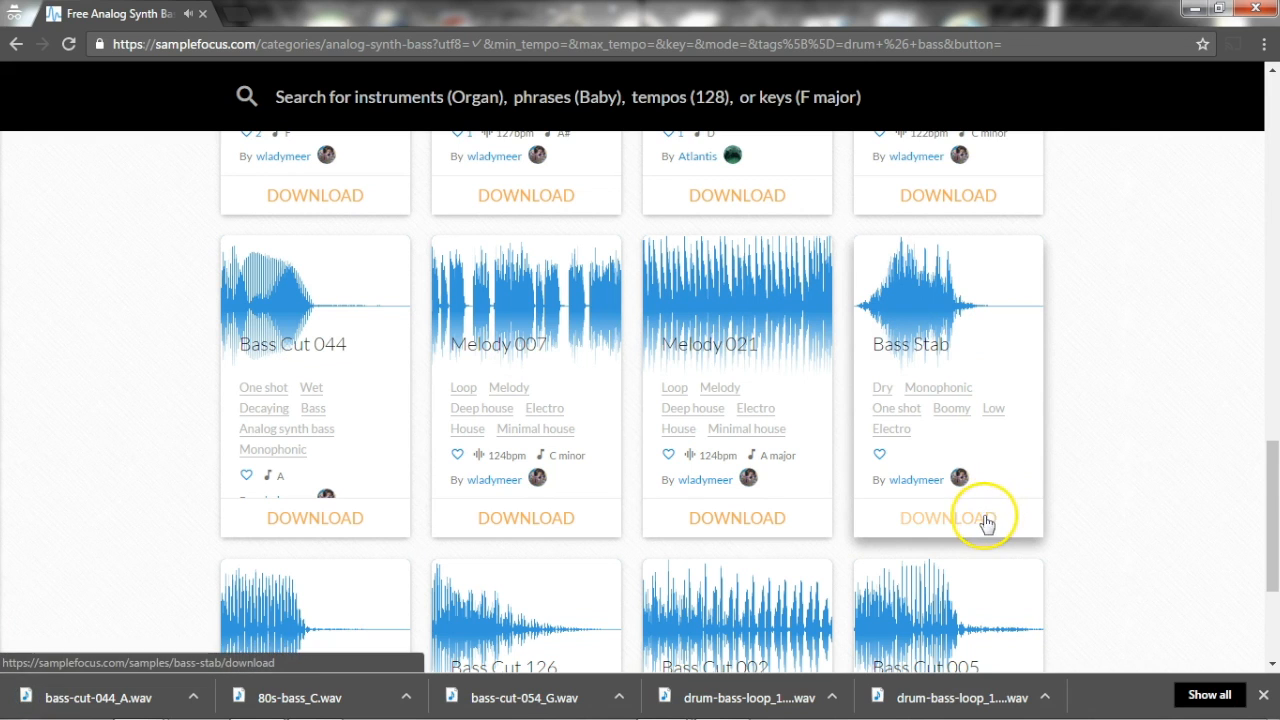
# Download the Bass Stab sample and preview Bass Cut 076, Bass Cut 126, Bass Cut 002 and Bass Cut 005
pyautogui.moveTo(1273, 465); pyautogui.dragTo(1275, 541)
pyautogui.click(257, 357)
pyautogui.click(436, 372)
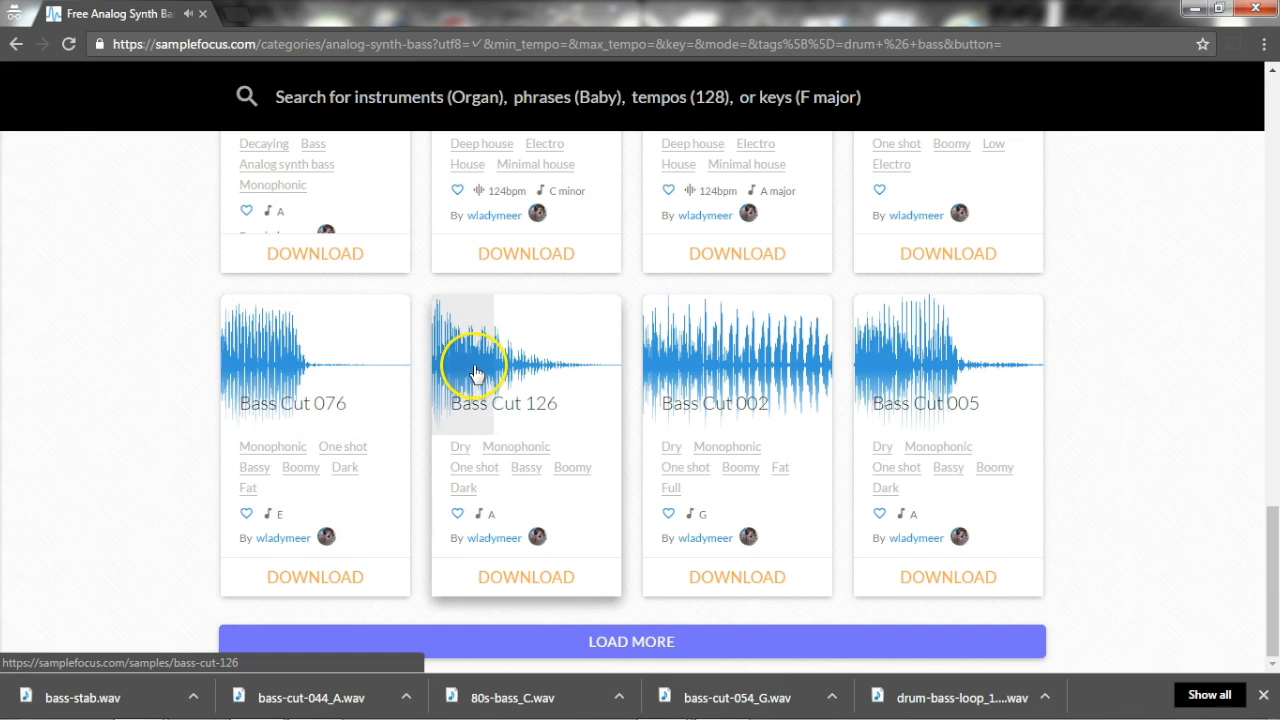
pyautogui.click(708, 364)
pyautogui.click(894, 366)
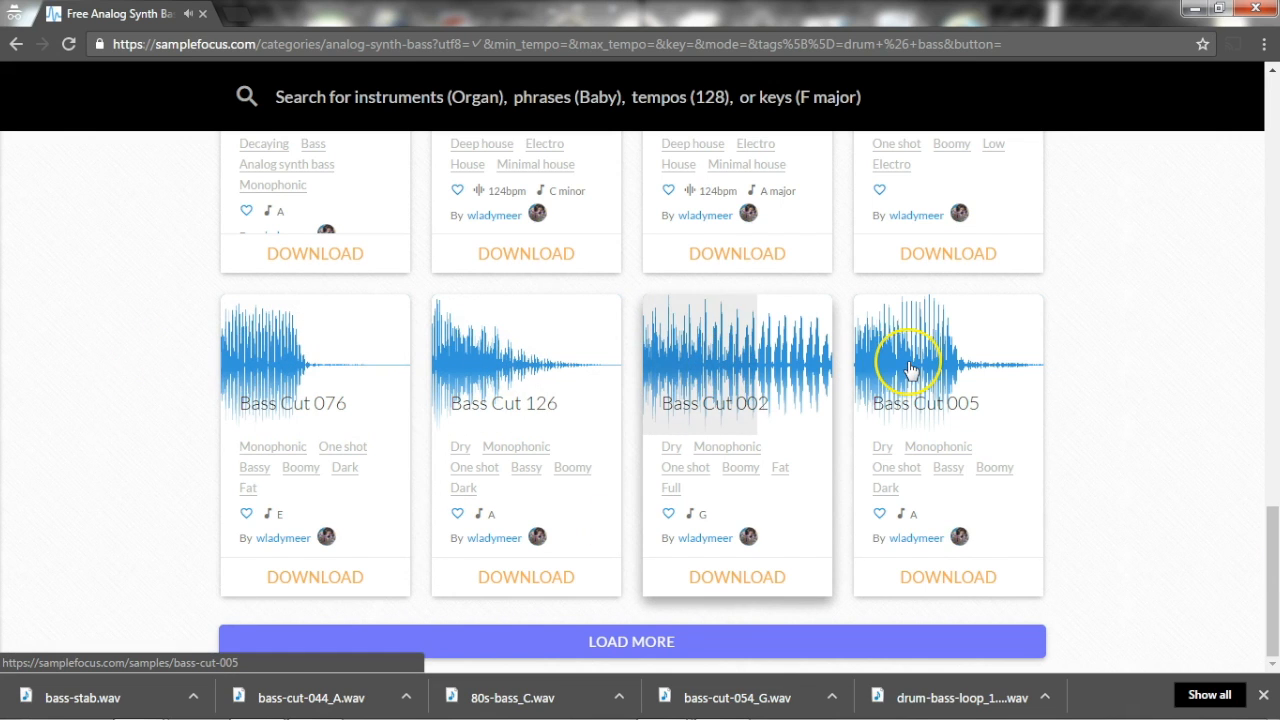
pyautogui.click(906, 366)
pyautogui.click(902, 386)
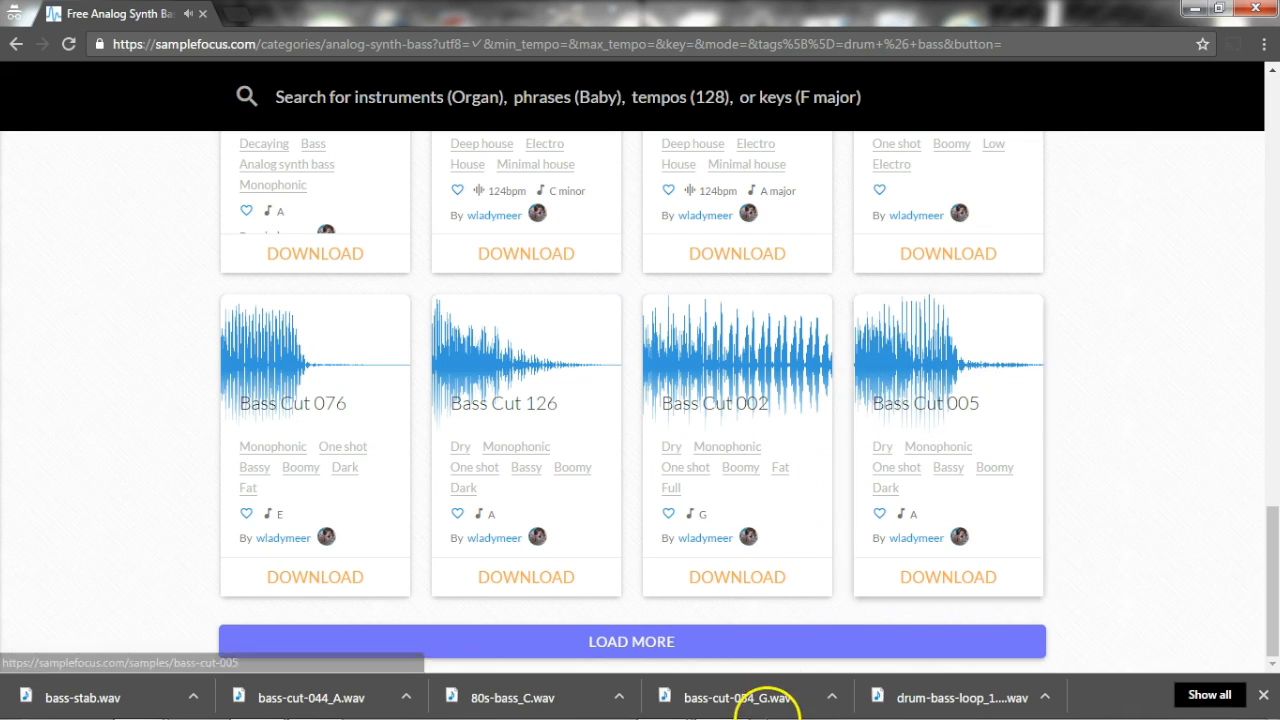
# Load more of the filtered analog synth bass samples and look through the additional results
pyautogui.click(758, 638)
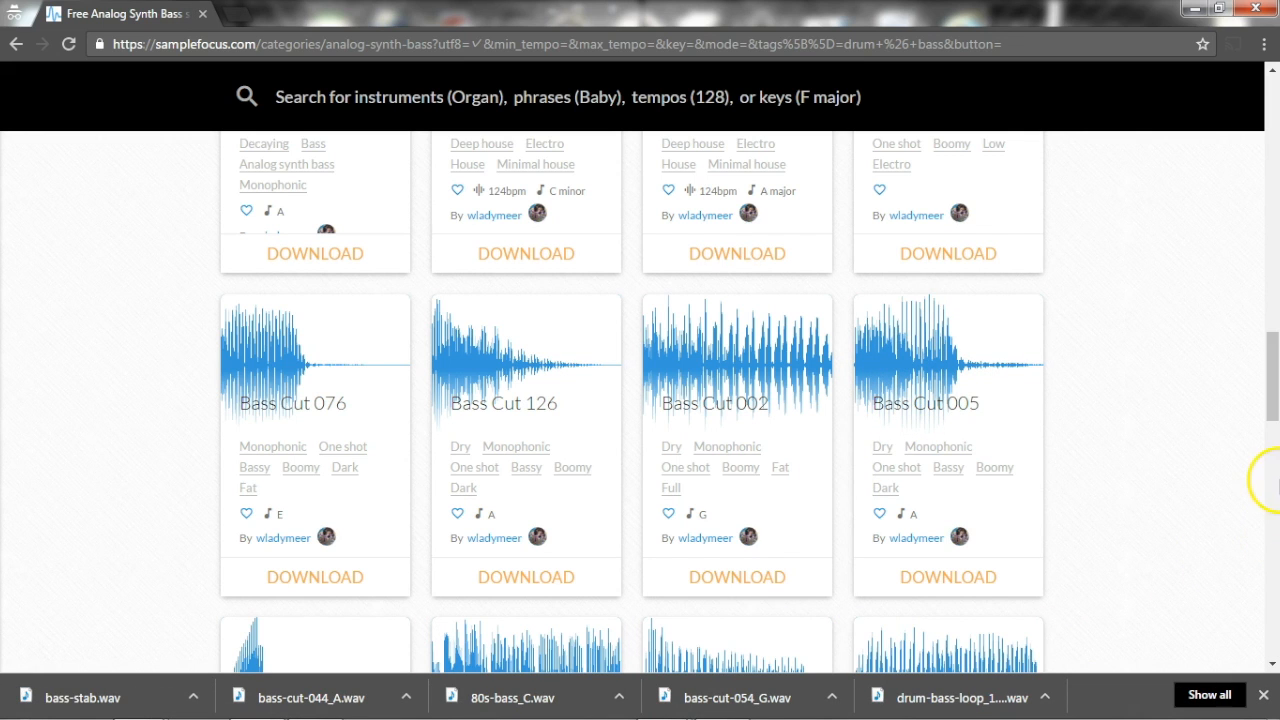
pyautogui.click(1273, 438)
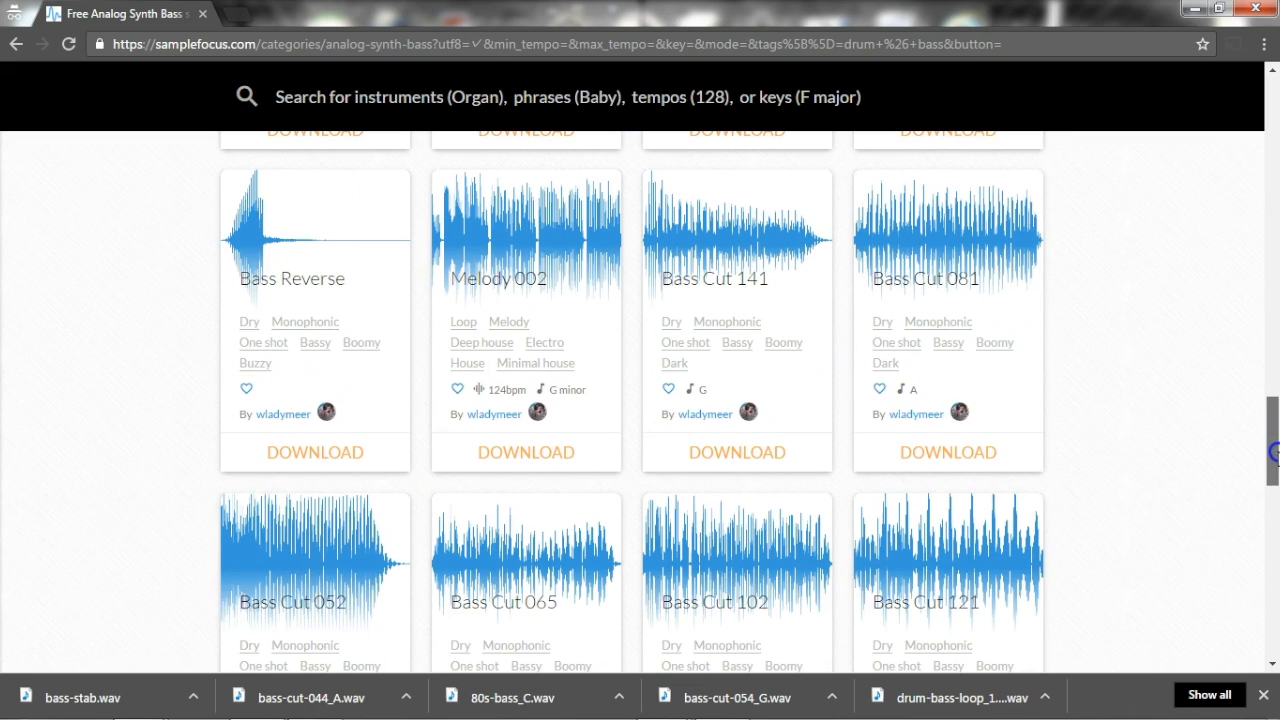
pyautogui.moveTo(1273, 448); pyautogui.dragTo(1251, 120)
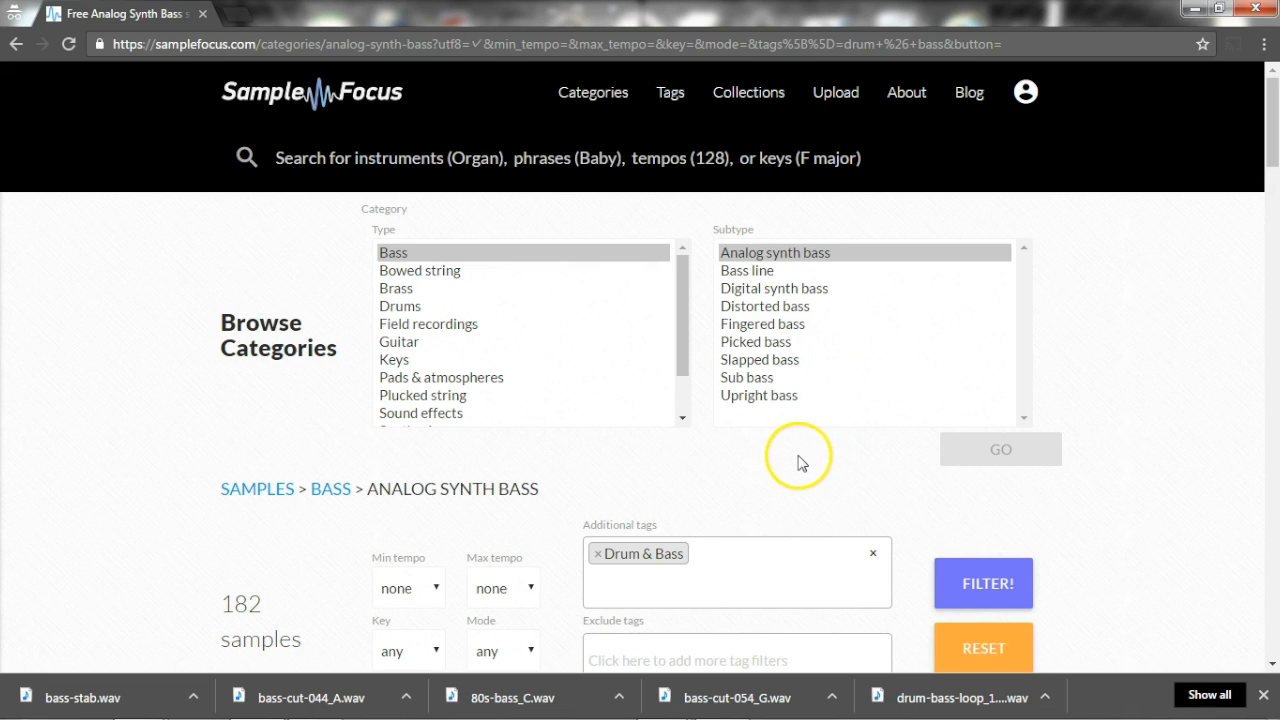
# Remove the Drum & Bass tag and browse the Pads & atmospheres category instead
pyautogui.click(484, 381)
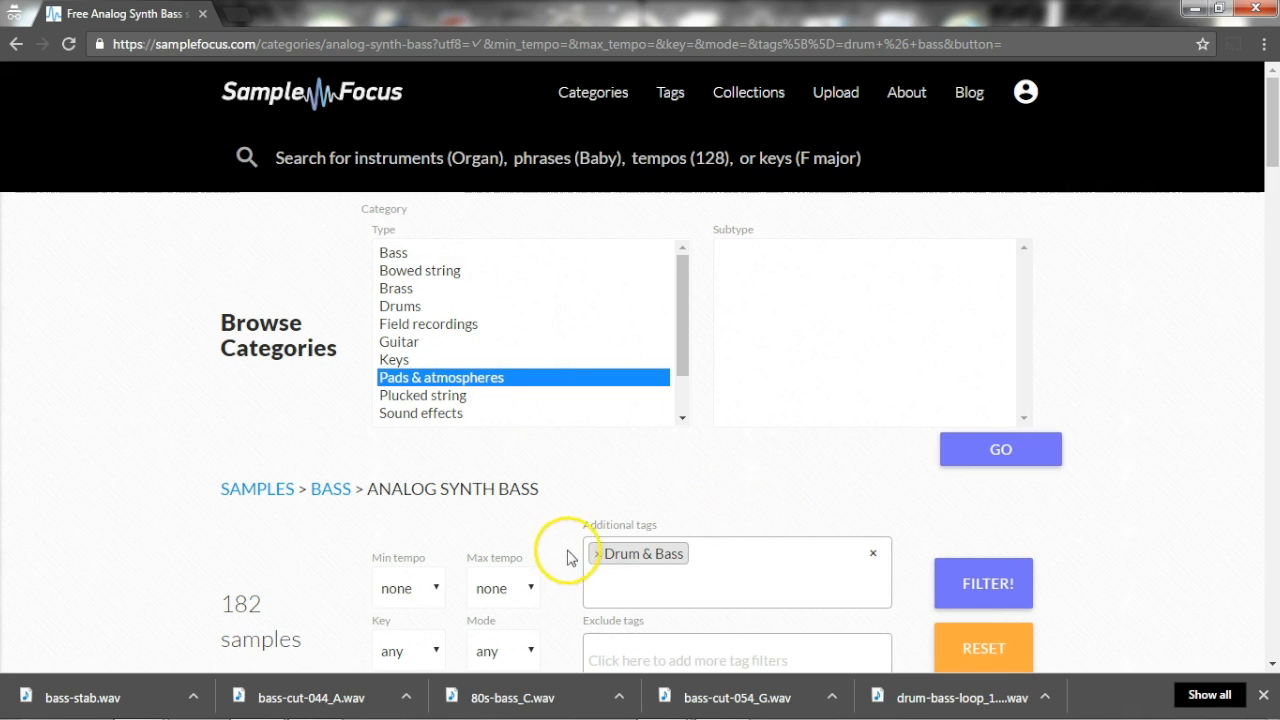
pyautogui.click(598, 556)
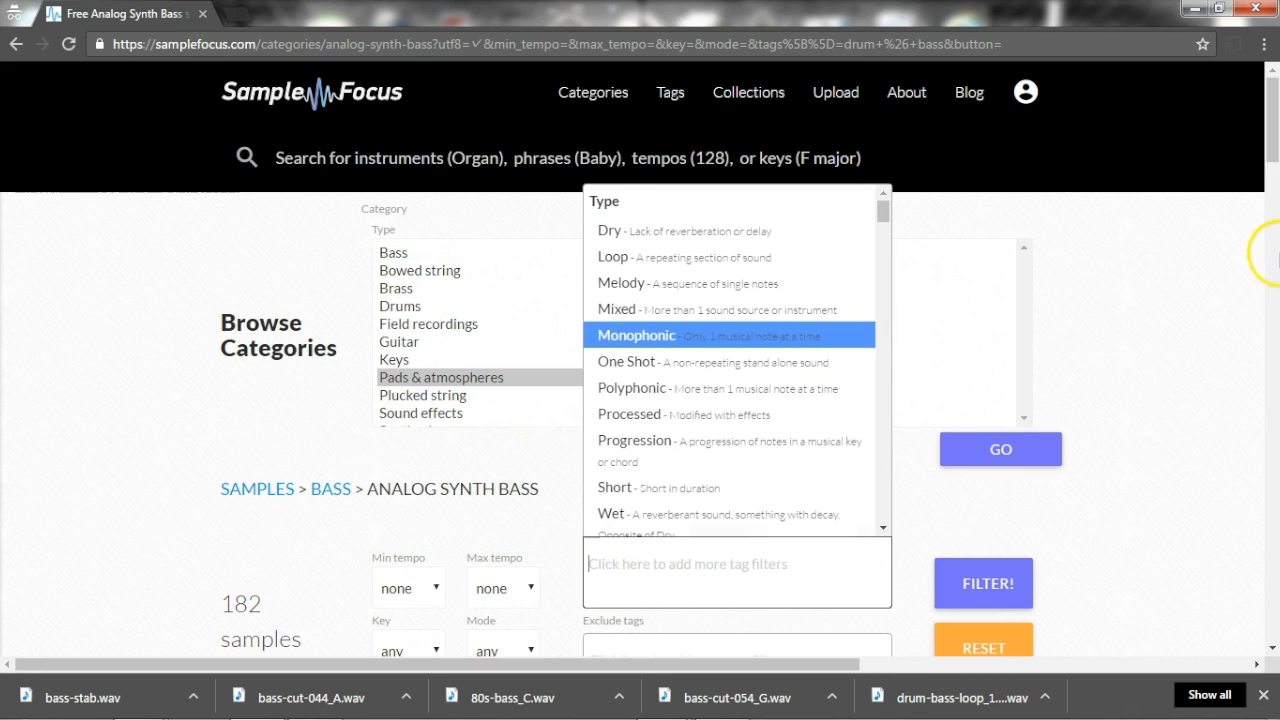
pyautogui.click(1197, 289)
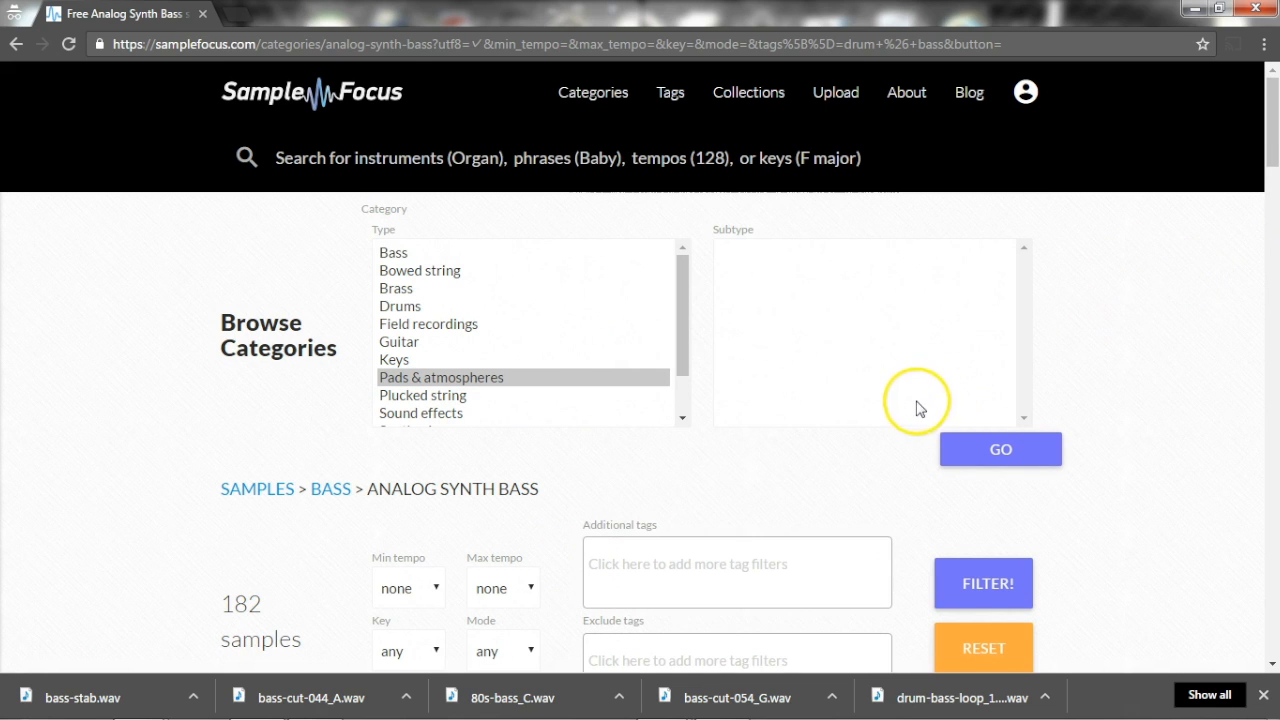
pyautogui.click(1012, 456)
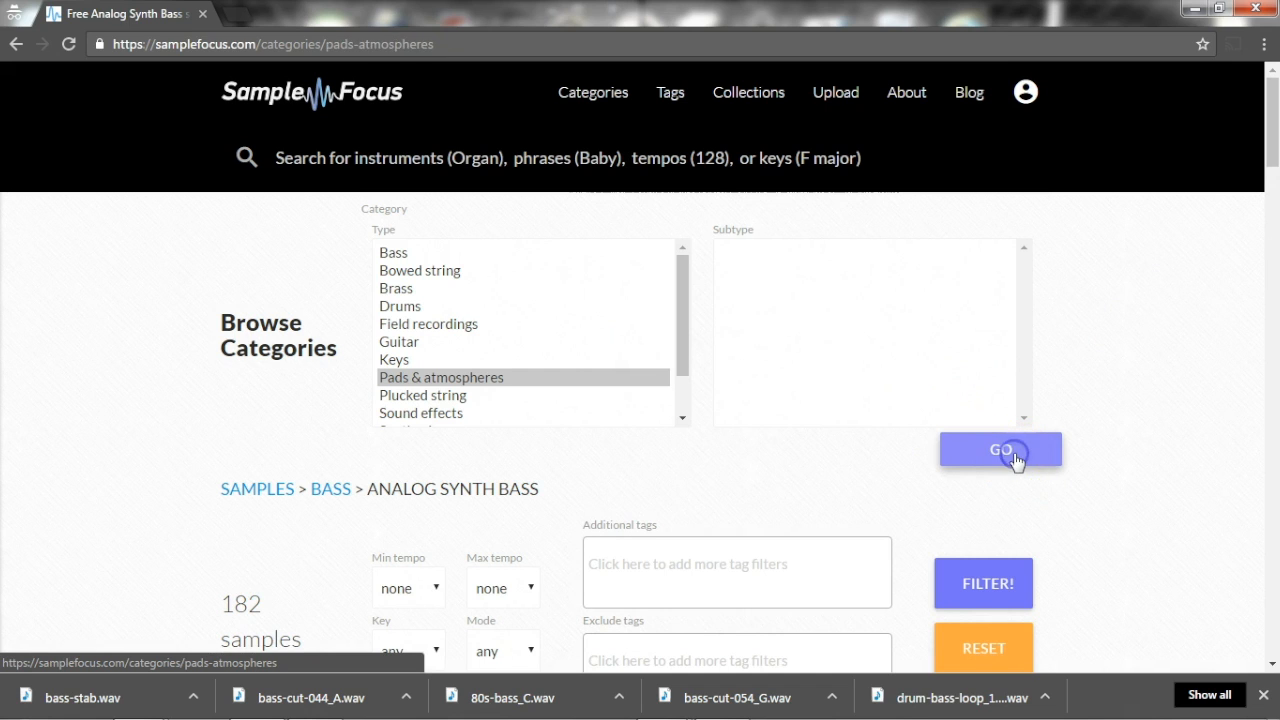
# Filter the pads and atmospheres samples by the additional tag Drum & Bass
pyautogui.click(633, 594)
pyautogui.write('dru')
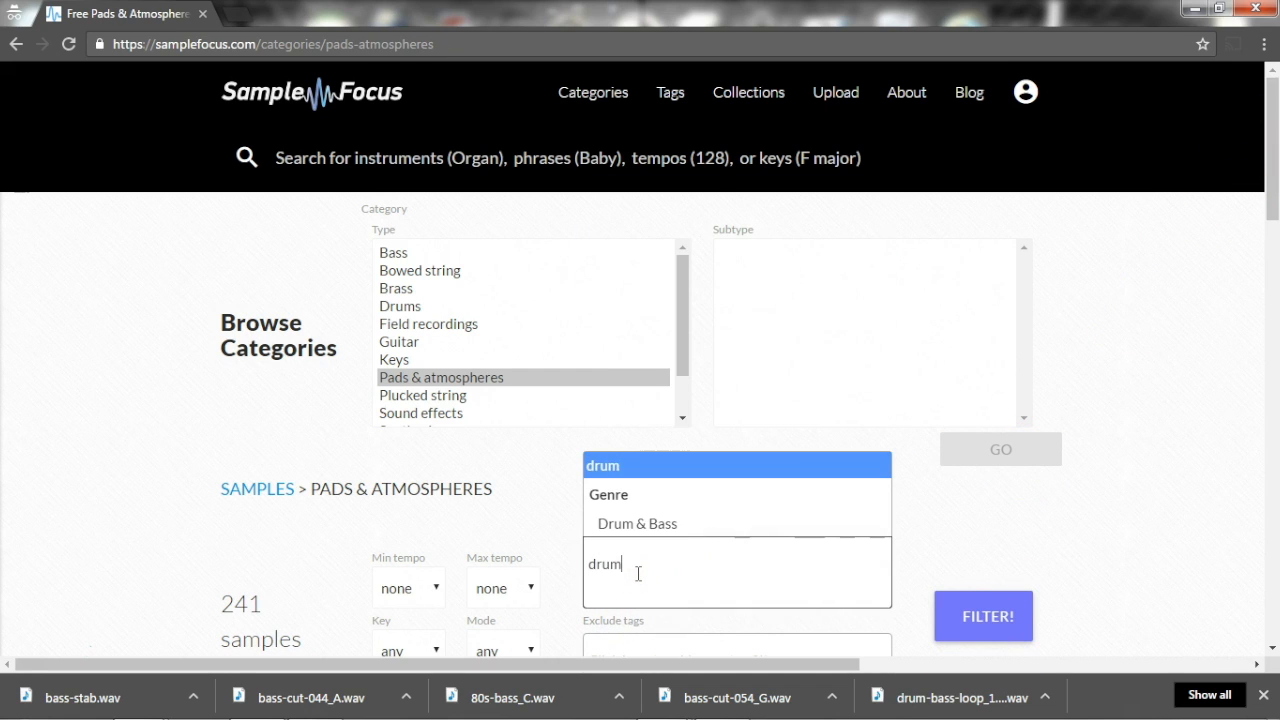
pyautogui.write('m')
pyautogui.click(636, 524)
pyautogui.click(926, 518)
pyautogui.click(979, 618)
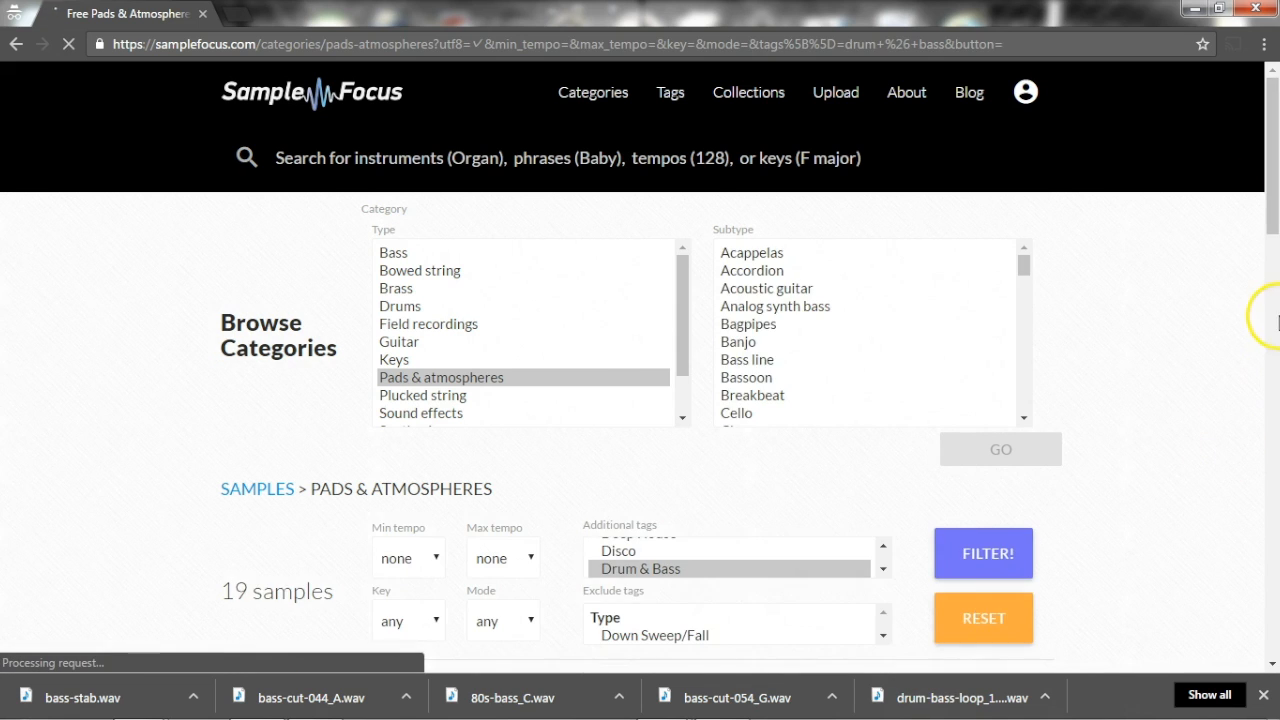
# Download the Flow-tation sample and the E major Ascending Square Wave from the filtered pads
pyautogui.moveTo(1268, 192); pyautogui.dragTo(1275, 370)
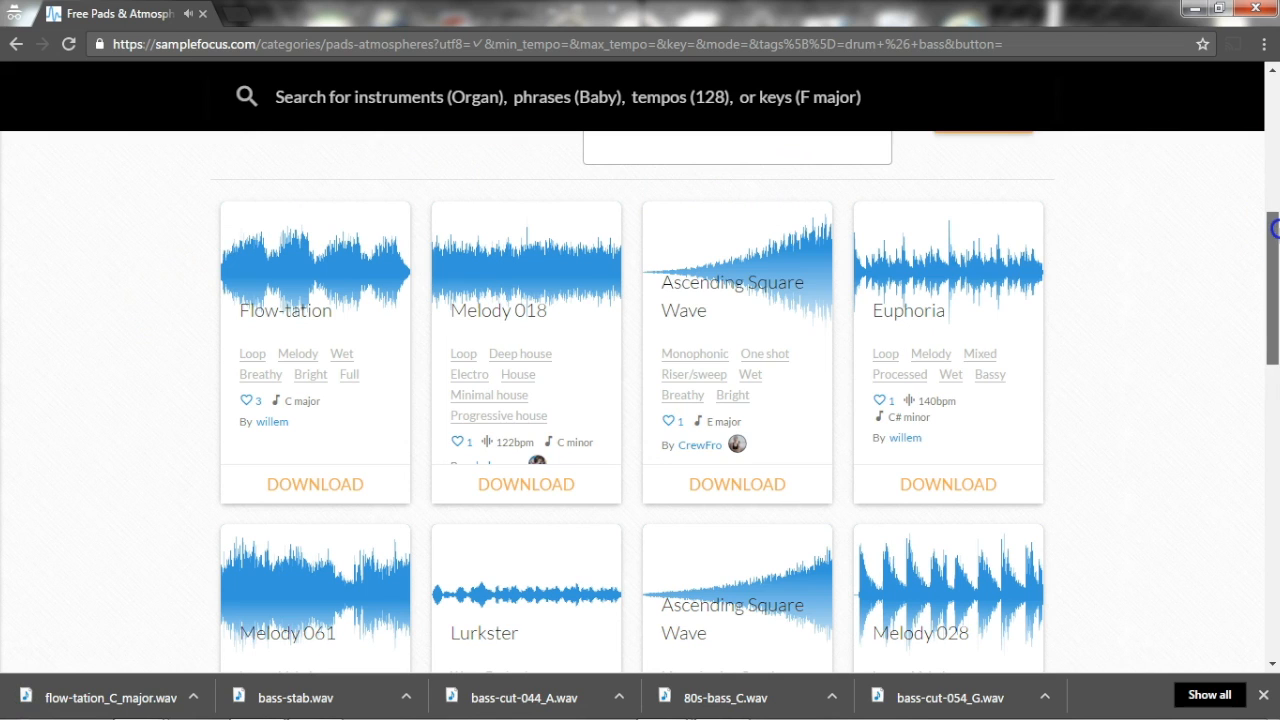
pyautogui.moveTo(1273, 228); pyautogui.dragTo(1274, 237)
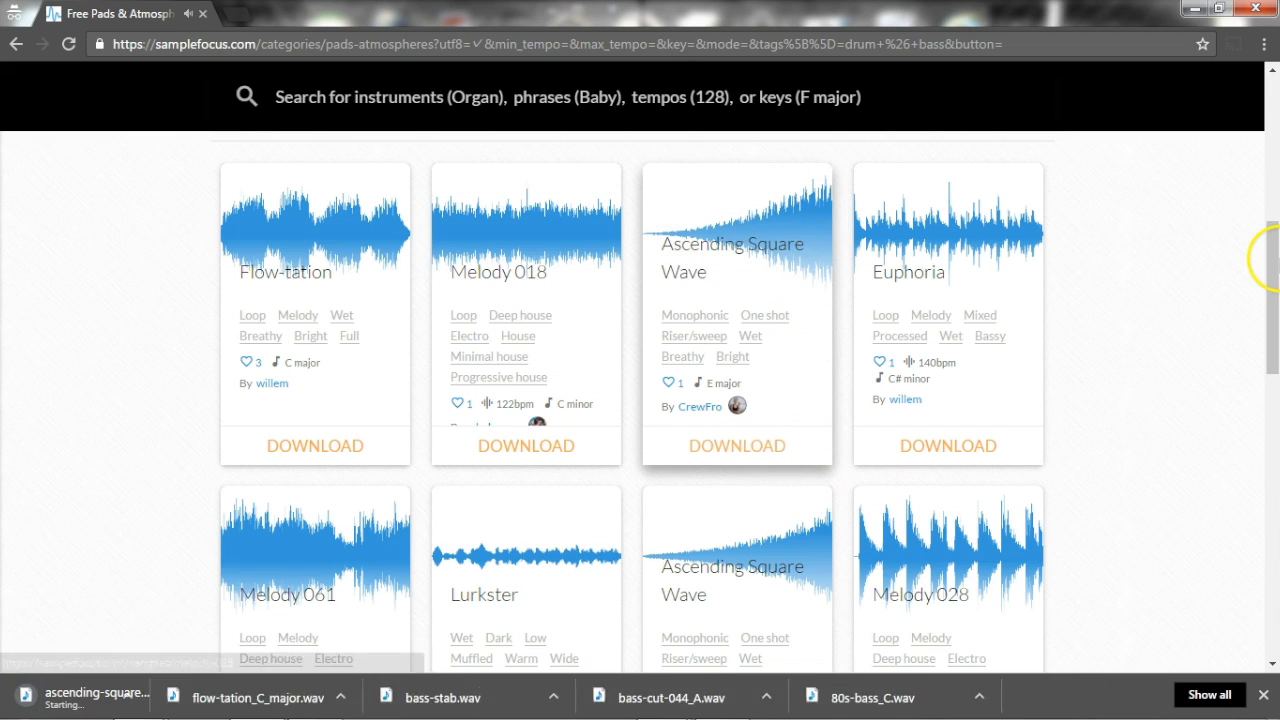
# Preview the Lurkster, B major Ascending Square Wave, Melody 028, Petrify, Melody 084 and Melody 044 samples
pyautogui.moveTo(1274, 258); pyautogui.dragTo(1274, 349)
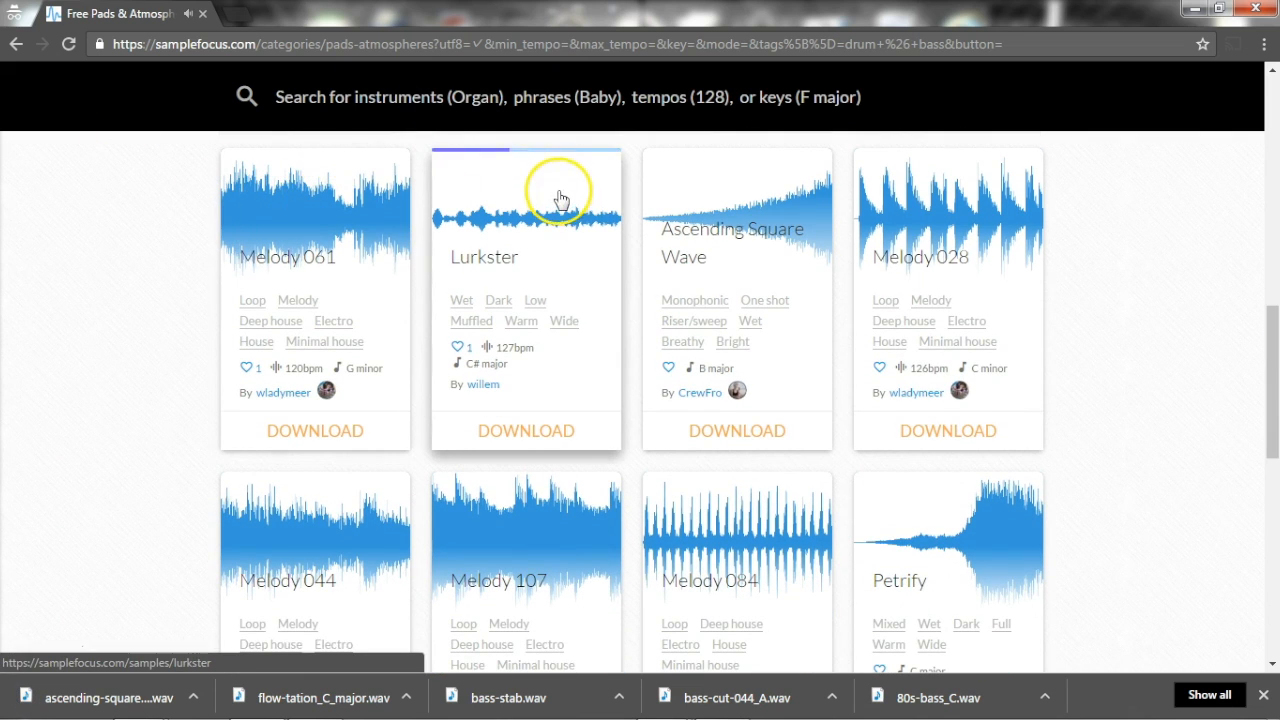
pyautogui.click(749, 194)
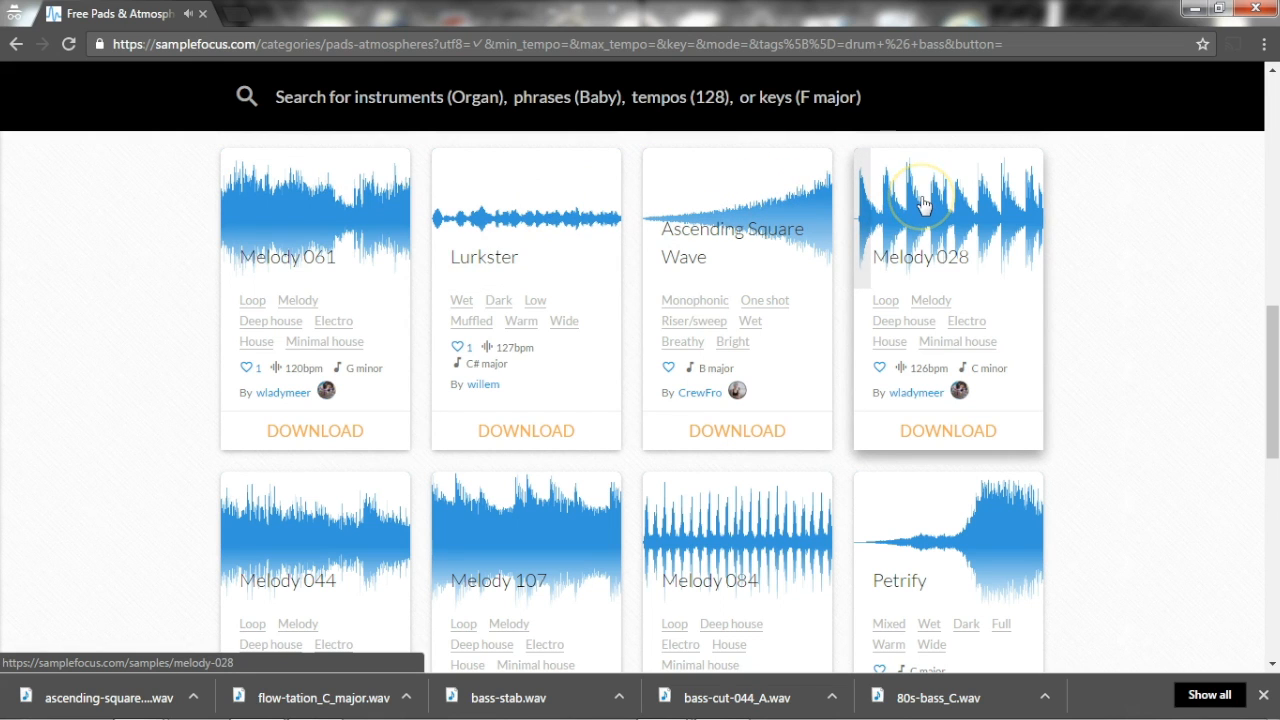
pyautogui.moveTo(1272, 343); pyautogui.dragTo(1277, 401)
pyautogui.click(977, 290)
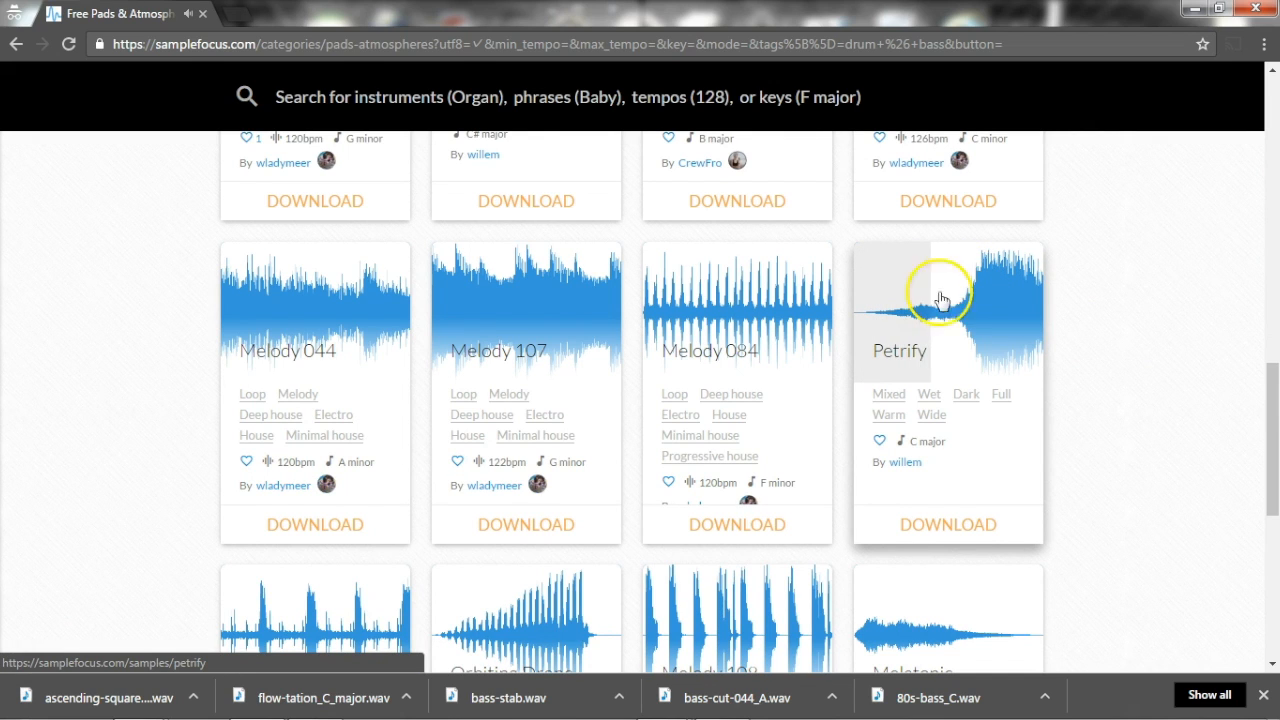
pyautogui.click(703, 333)
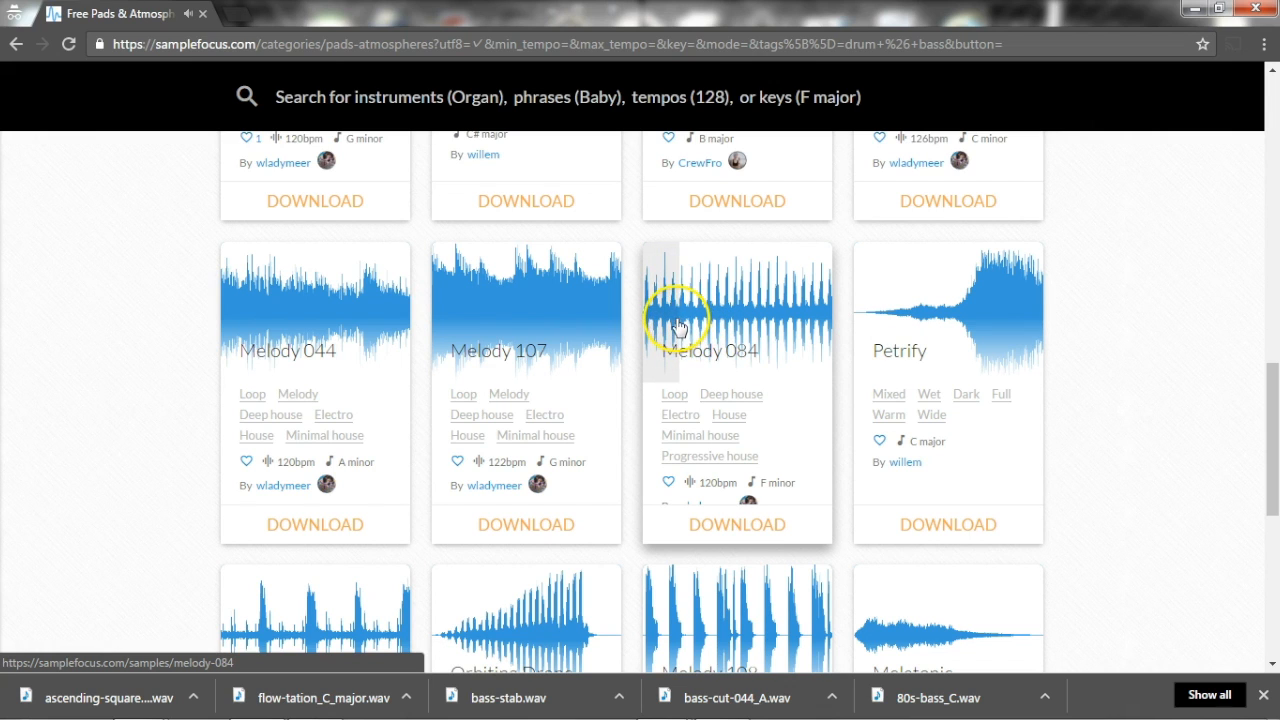
pyautogui.click(290, 350)
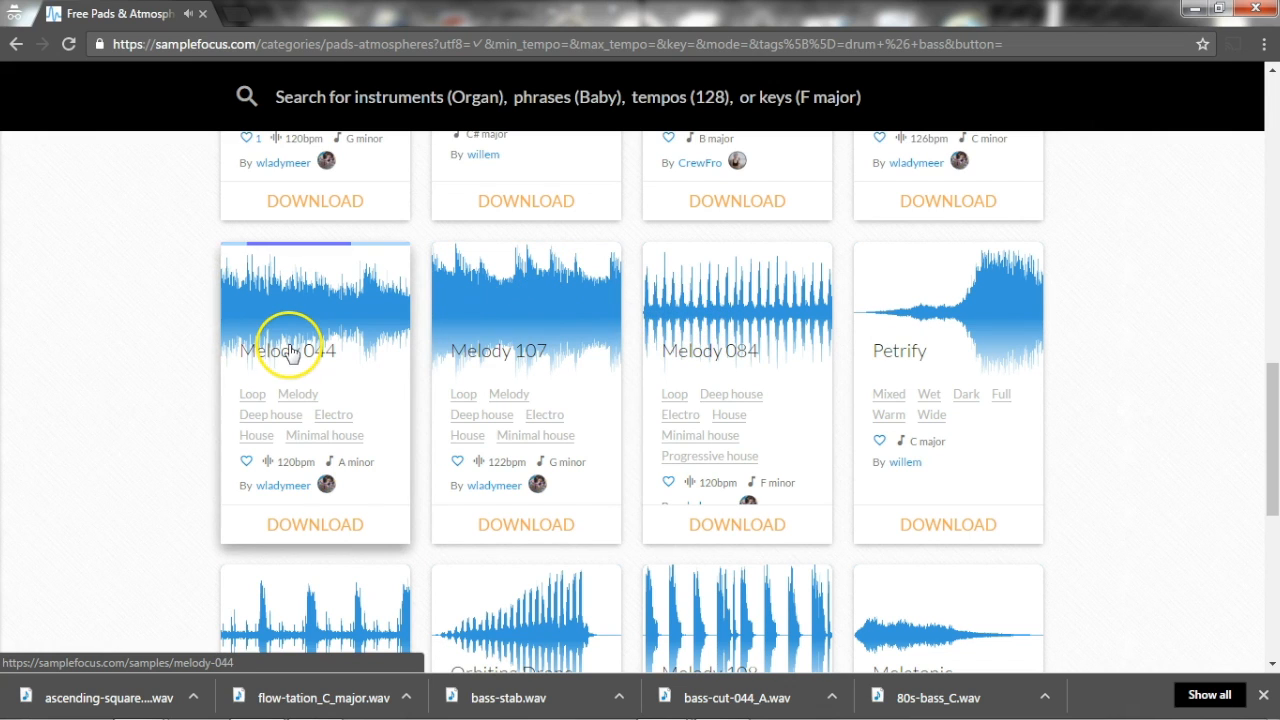
# Preview the Melody 035 and Orbiting Drone samples, and download Orbiting Drone
pyautogui.moveTo(1268, 500); pyautogui.dragTo(1269, 589)
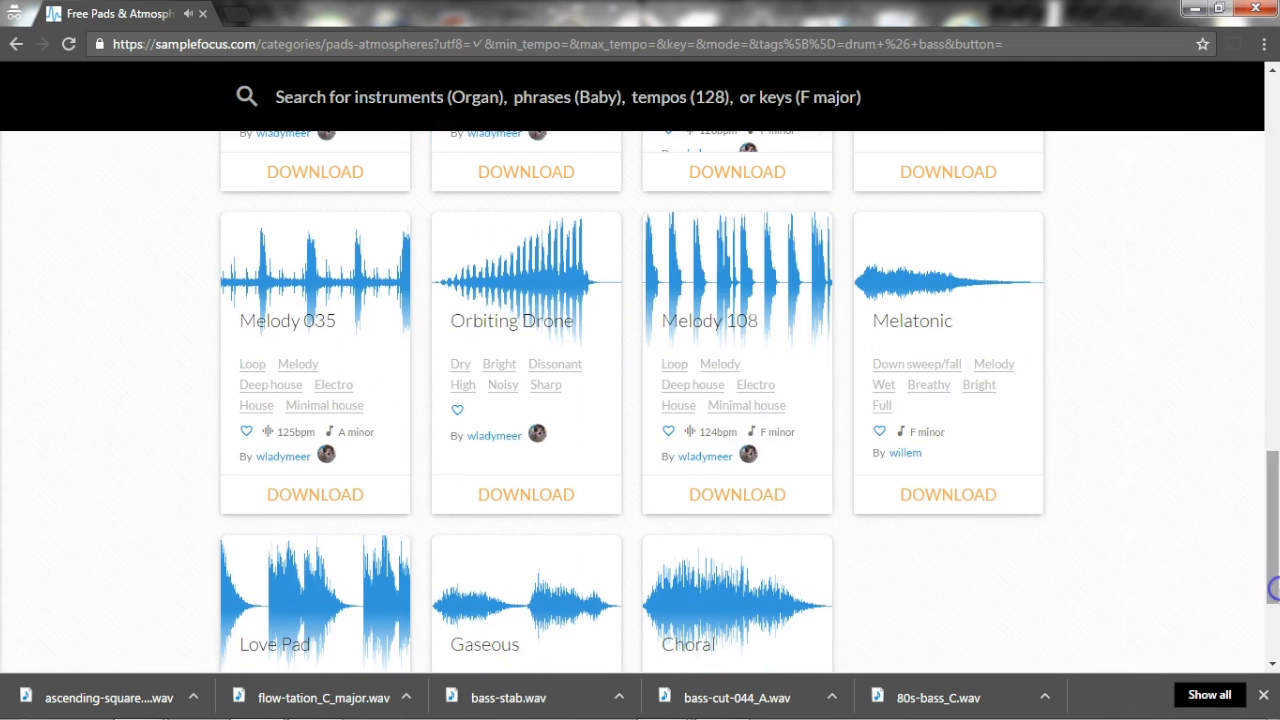
pyautogui.click(288, 312)
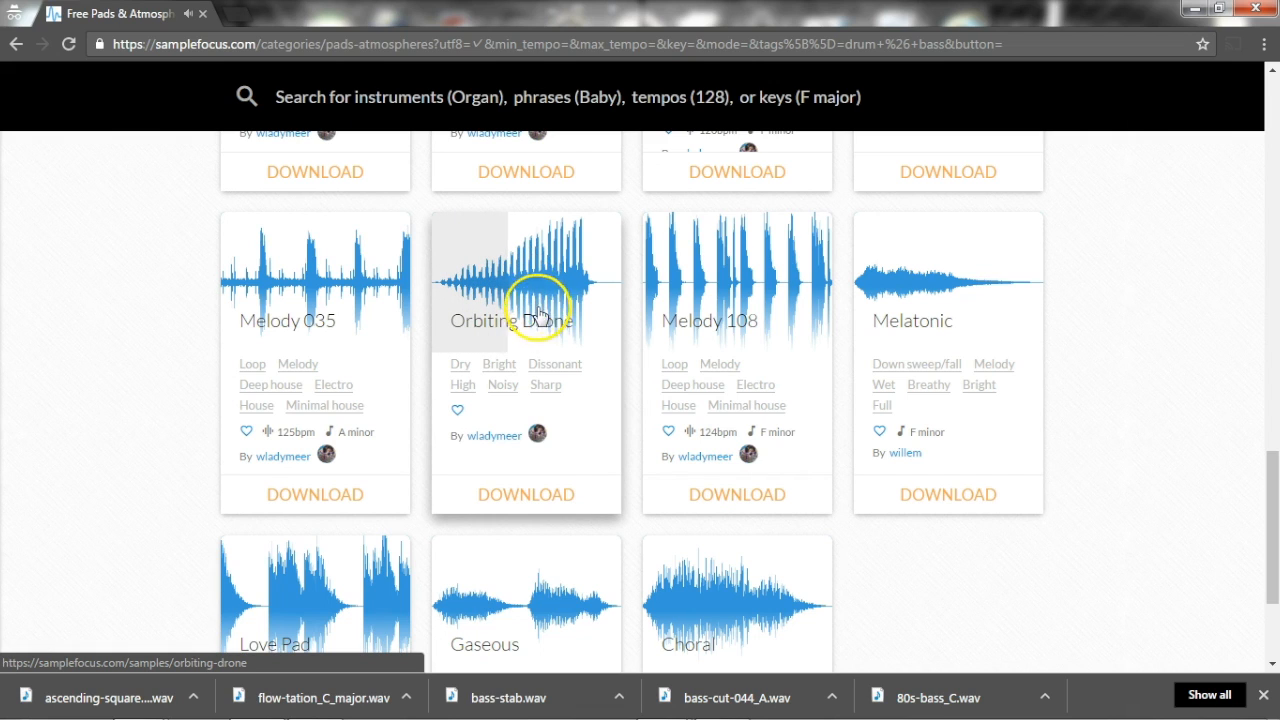
pyautogui.click(532, 500)
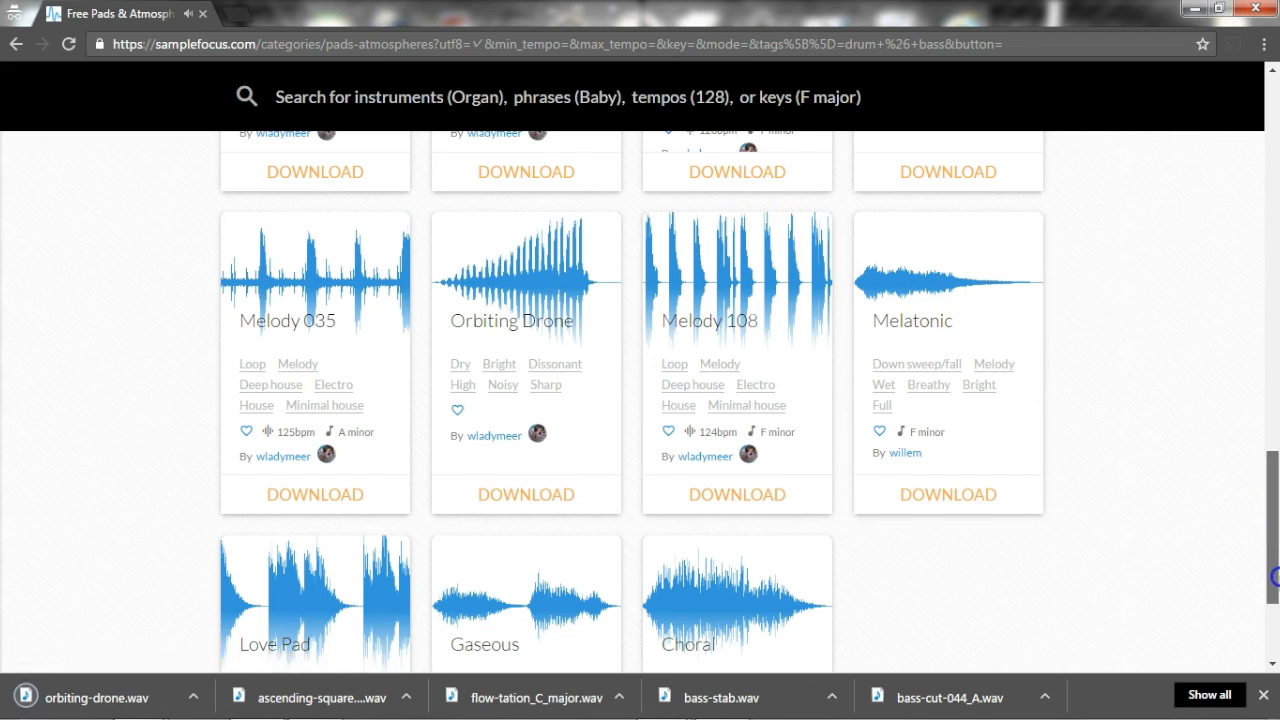
# Preview the last pad samples in the results: Choral, Gaseous and Love Pad
pyautogui.scroll(-2, 1268, 528)
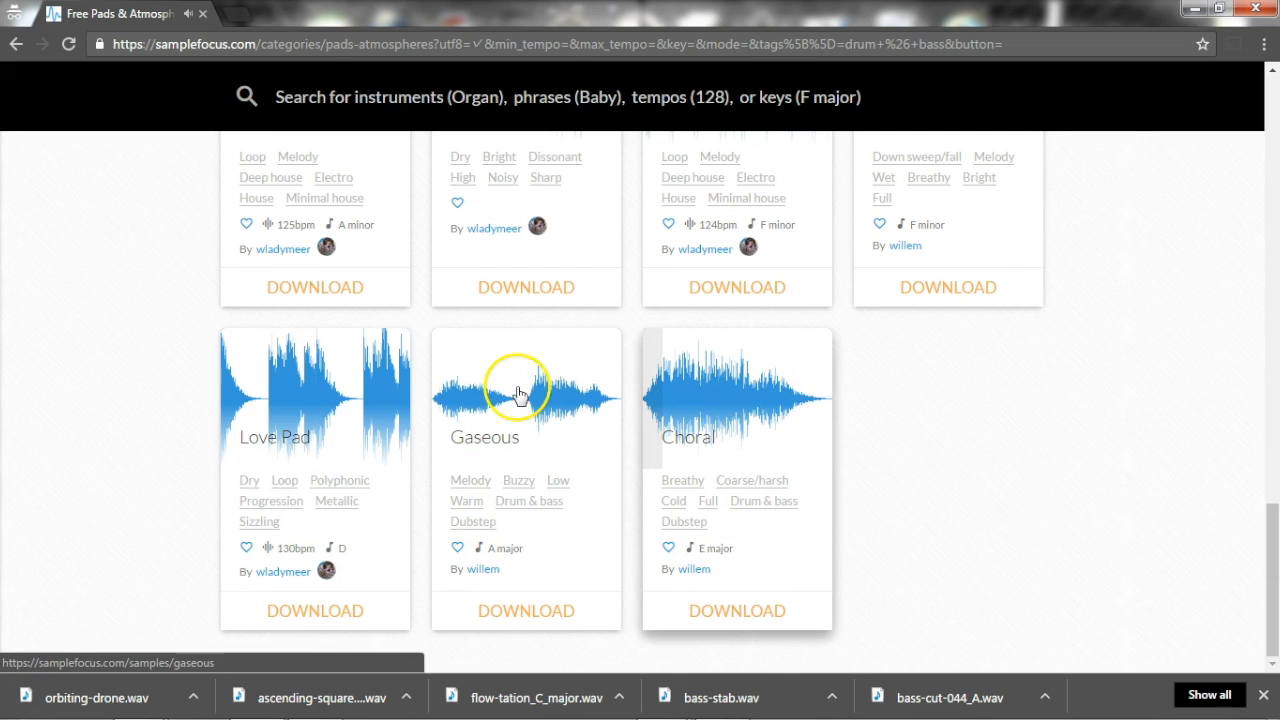
pyautogui.moveTo(509, 398)
pyautogui.moveTo(287, 396)
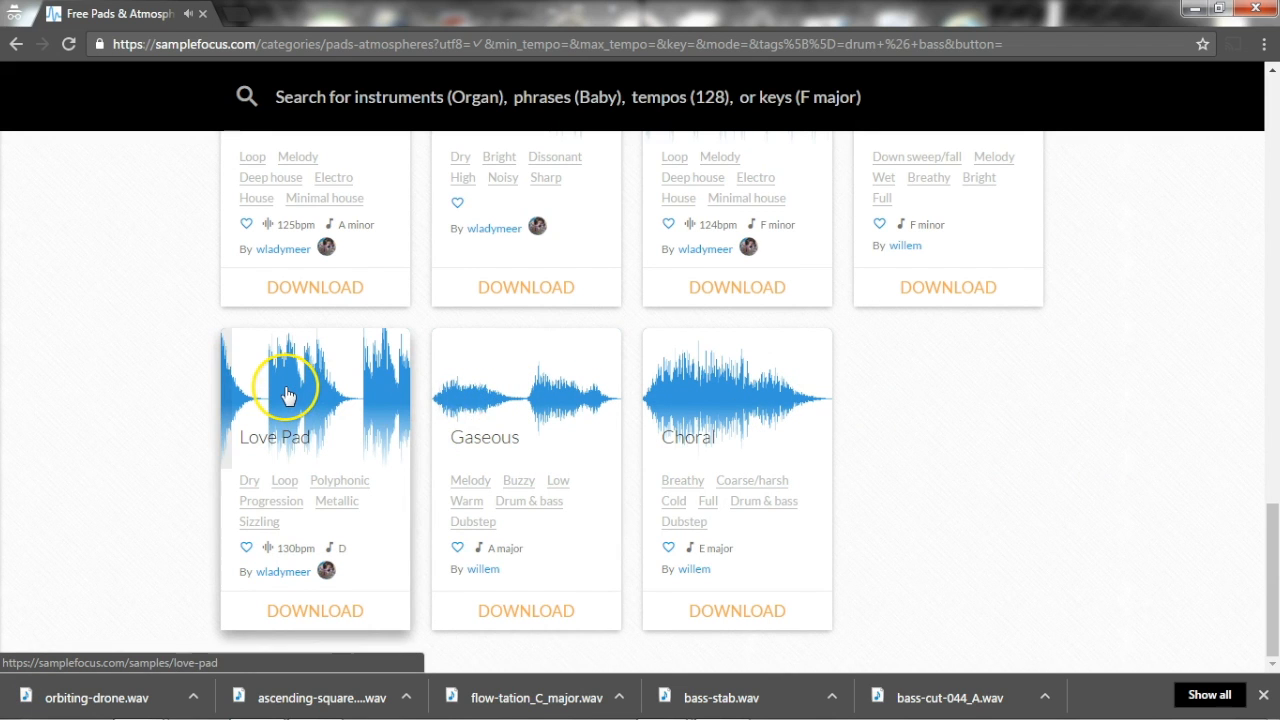
# Browse the Synthesizers category with the Lead subtype
pyautogui.moveTo(1263, 515); pyautogui.dragTo(1268, 84)
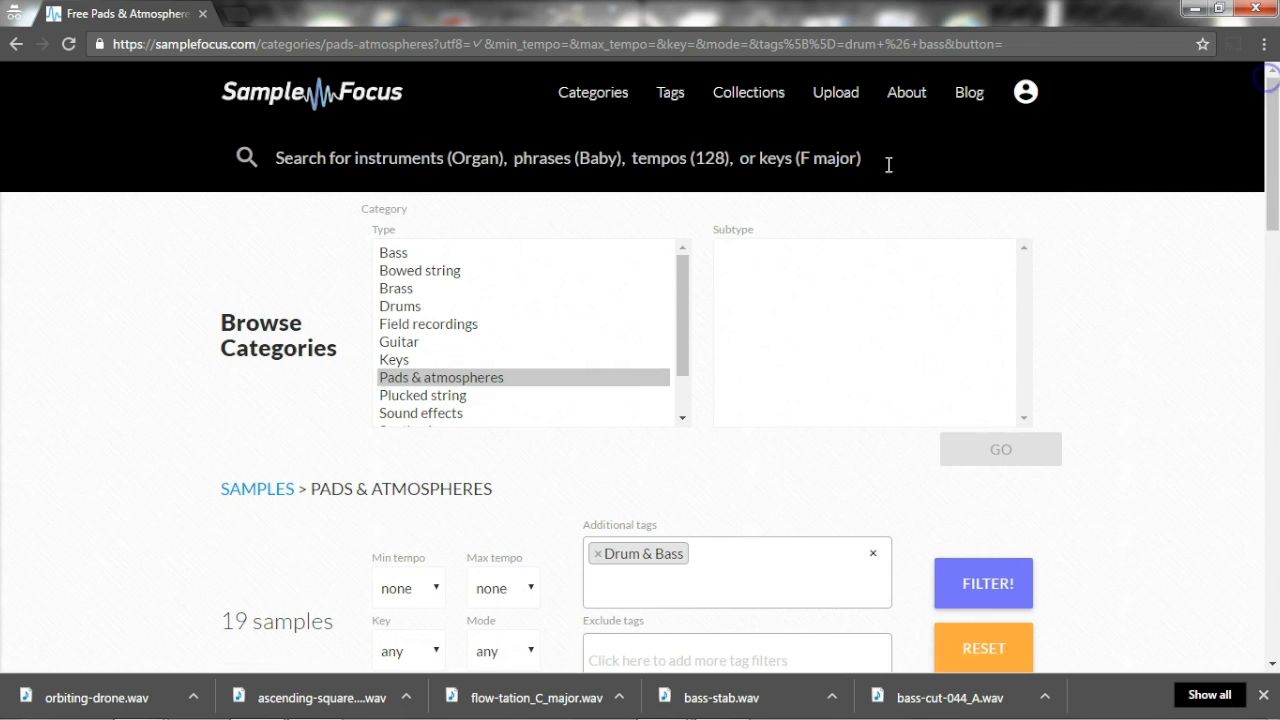
pyautogui.moveTo(688, 295); pyautogui.dragTo(687, 378)
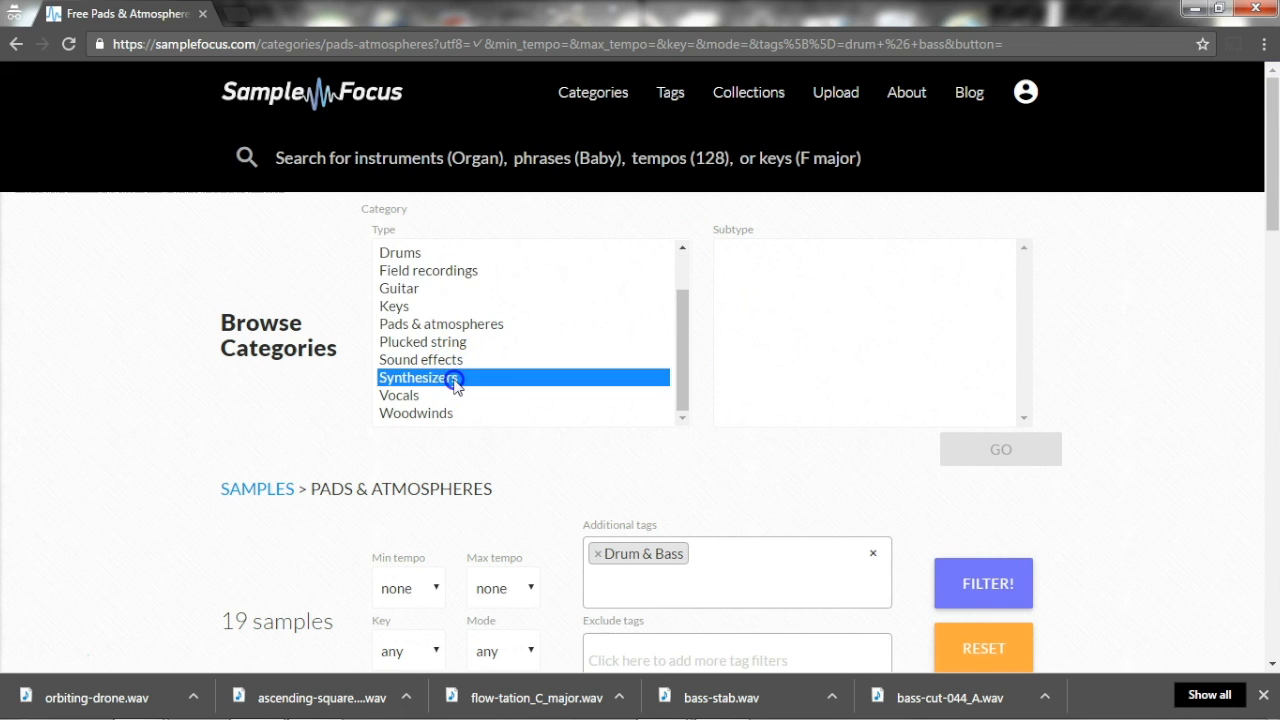
pyautogui.click(456, 378)
pyautogui.click(733, 254)
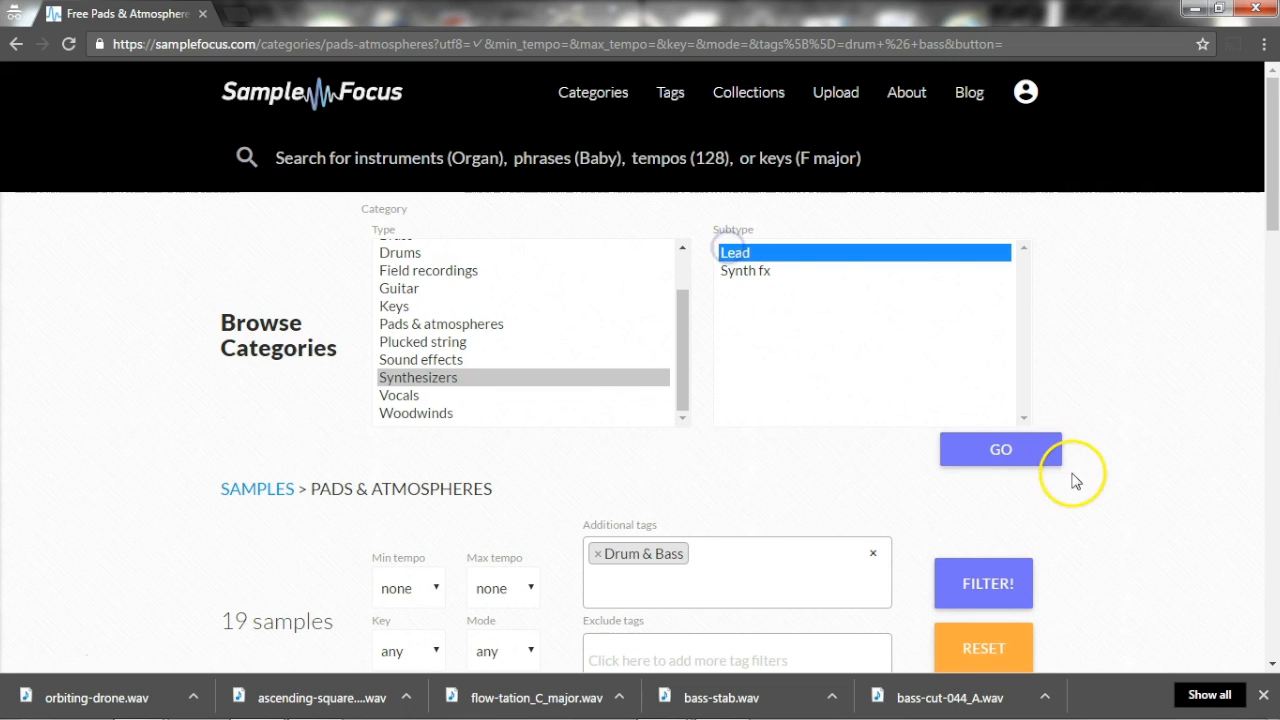
pyautogui.click(1022, 448)
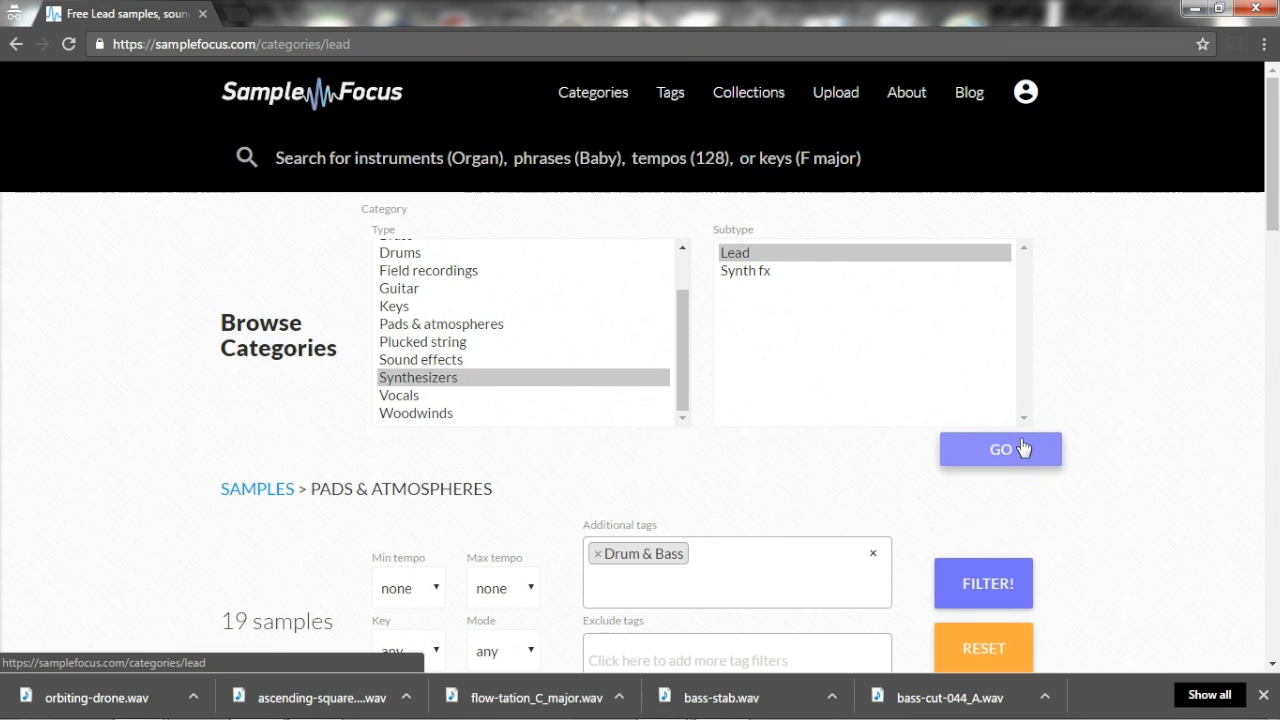
# Preview the Sewer Jungle sample among the lead samples and download it
pyautogui.moveTo(1277, 125); pyautogui.dragTo(1275, 223)
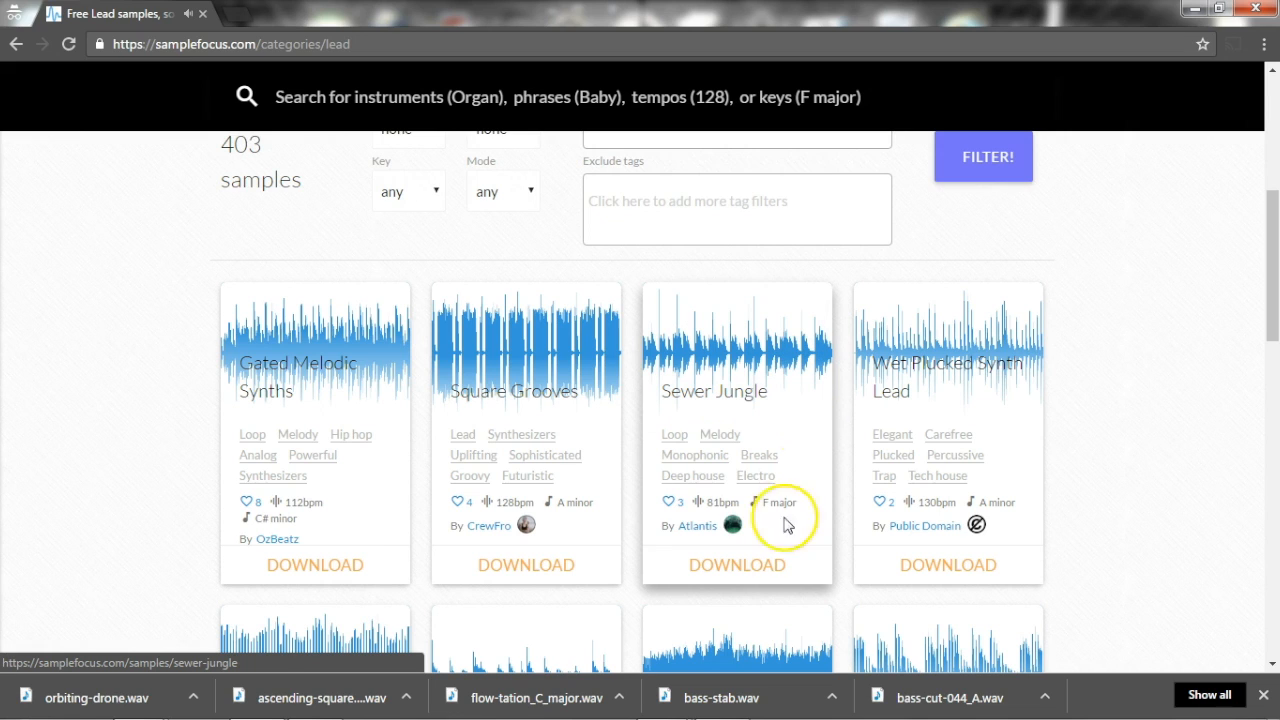
pyautogui.click(730, 566)
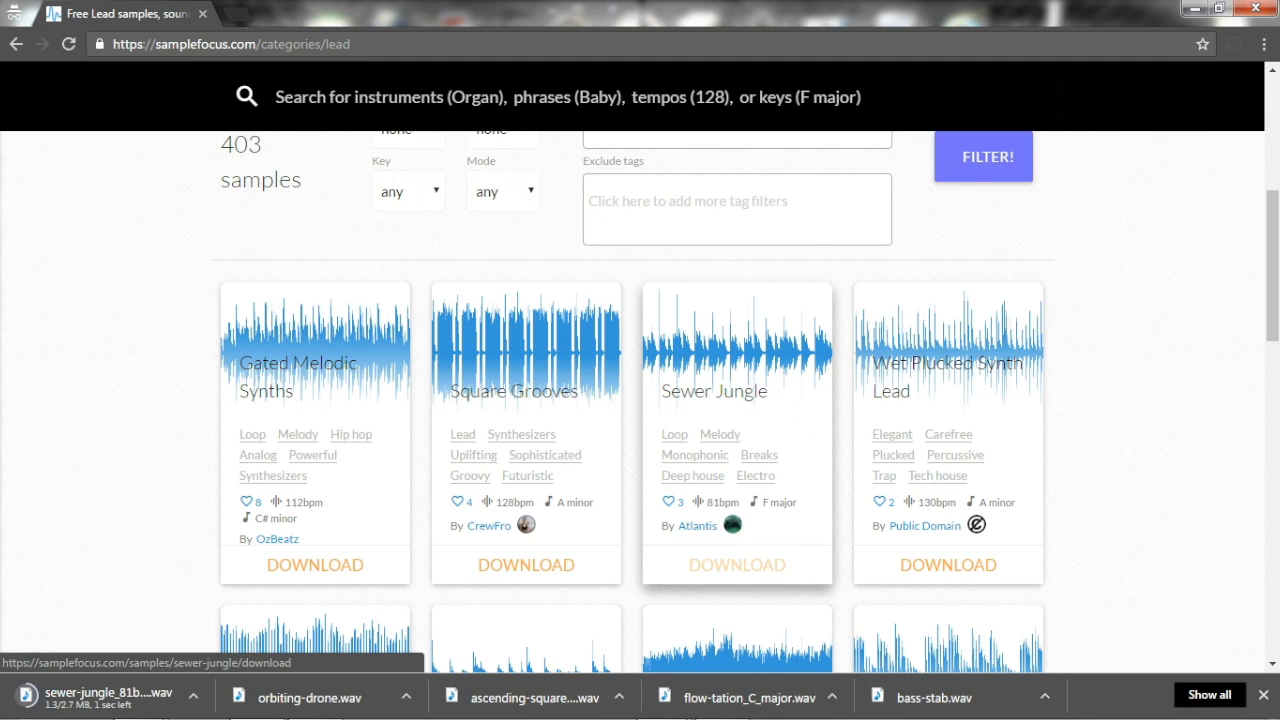
# Minimize the browser and move all the downloaded WAV samples from the Downloads folder into the Sample Focus DnB folder
pyautogui.click(1196, 9)
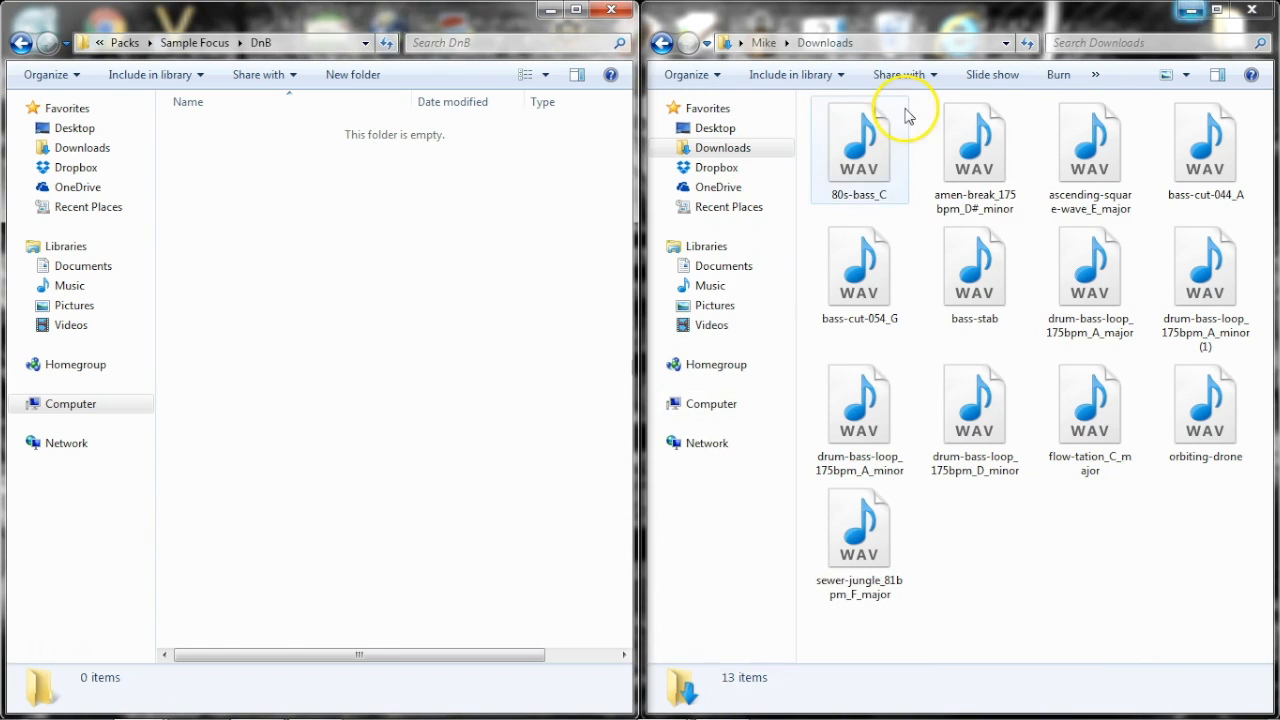
pyautogui.hotkey('ctrl', 'a')
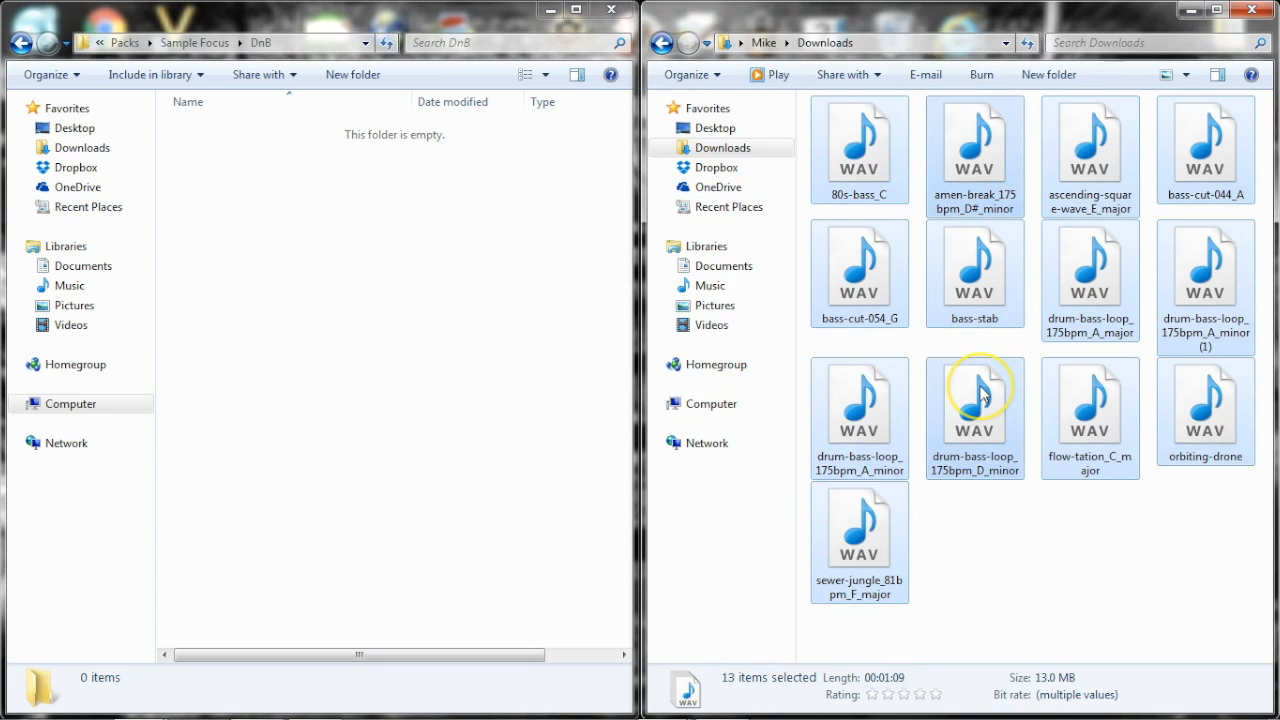
pyautogui.moveTo(858, 402); pyautogui.dragTo(309, 329)
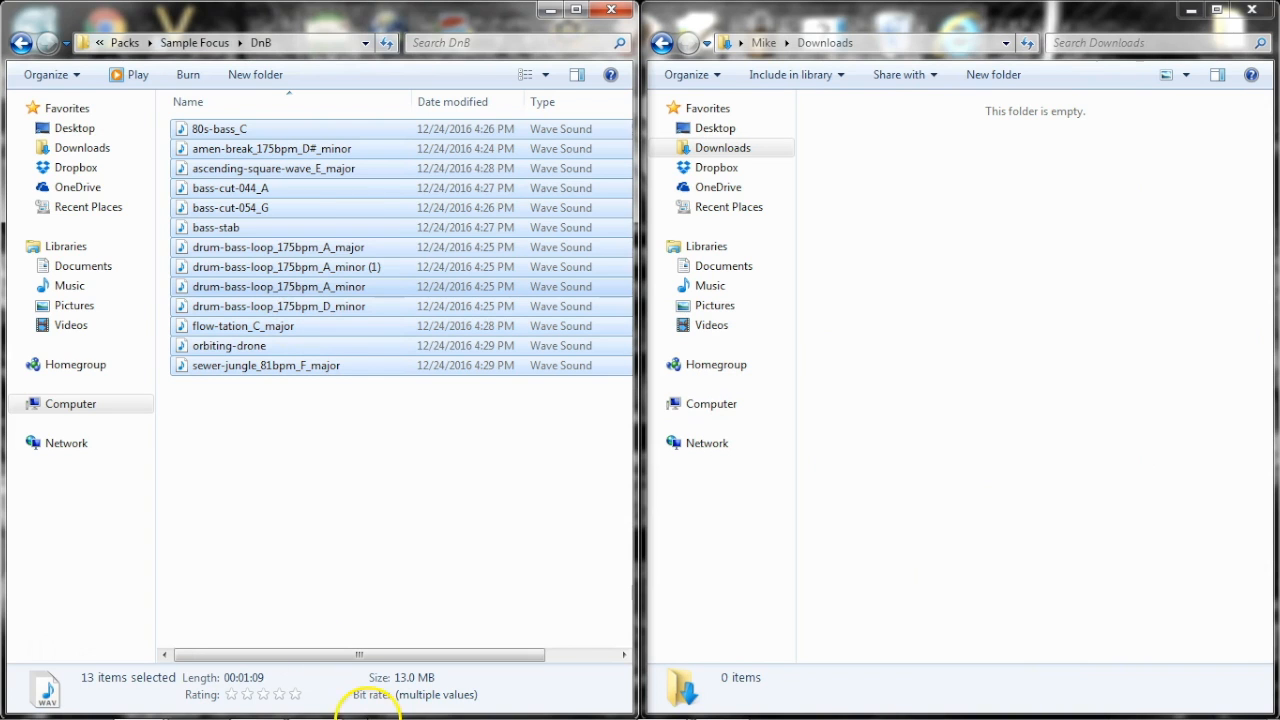
# Switch to FL Studio and move the Pattern 1 step sequencer window aside to clear the playlist
pyautogui.moveTo(404, 708)
pyautogui.click(316, 702)
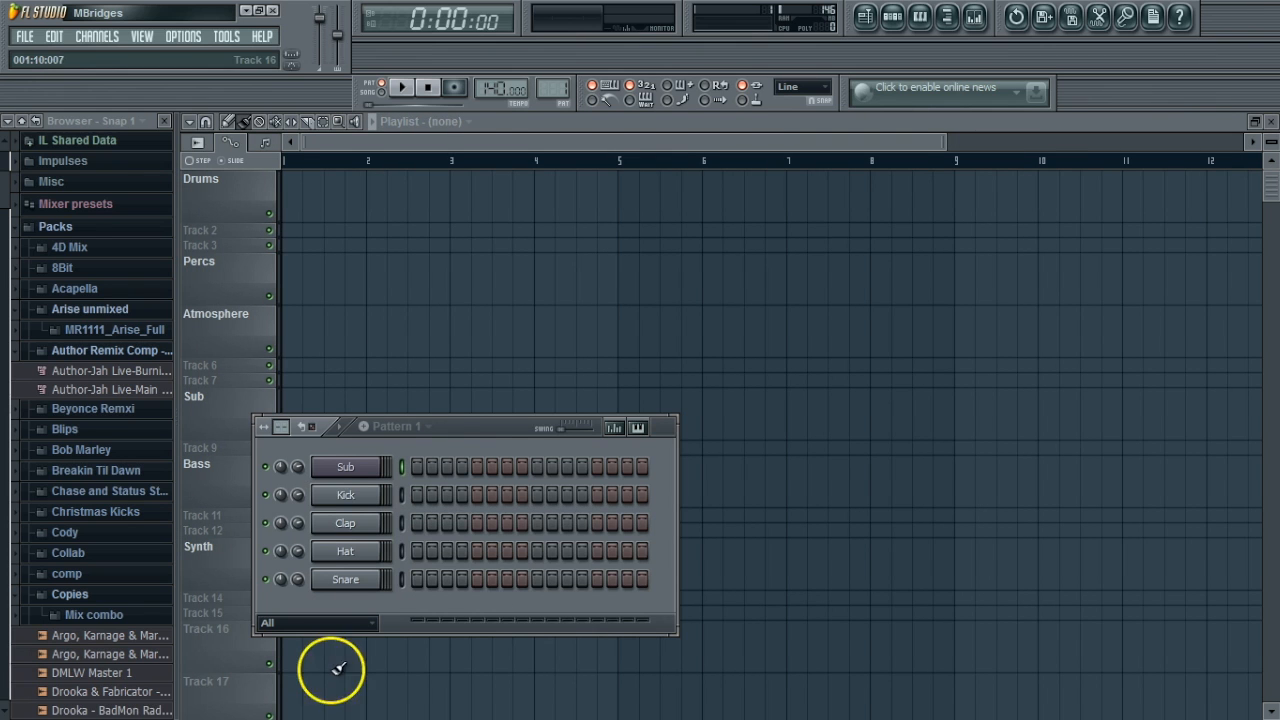
pyautogui.moveTo(468, 428); pyautogui.dragTo(1174, 163)
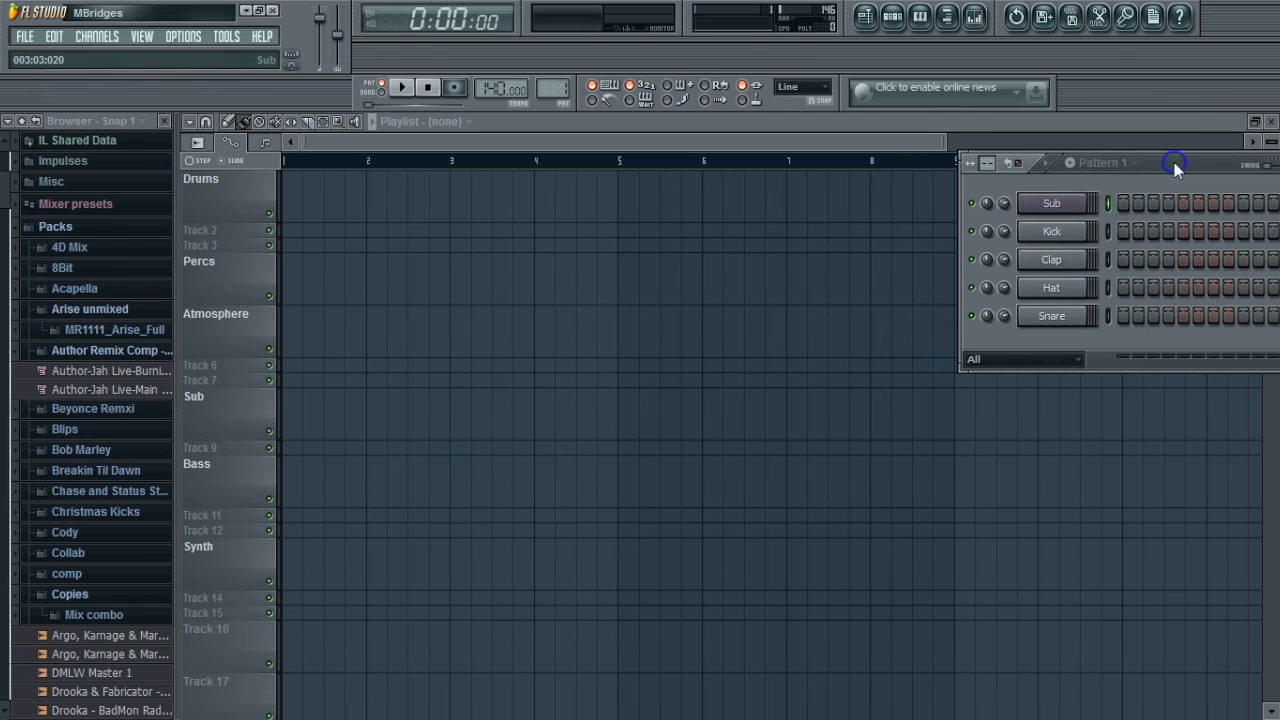
# Find the Sample Focus pack in the sample browser, collapse its Hip Hop folder and expand its DnB folder
pyautogui.scroll(-20, 87, 425)
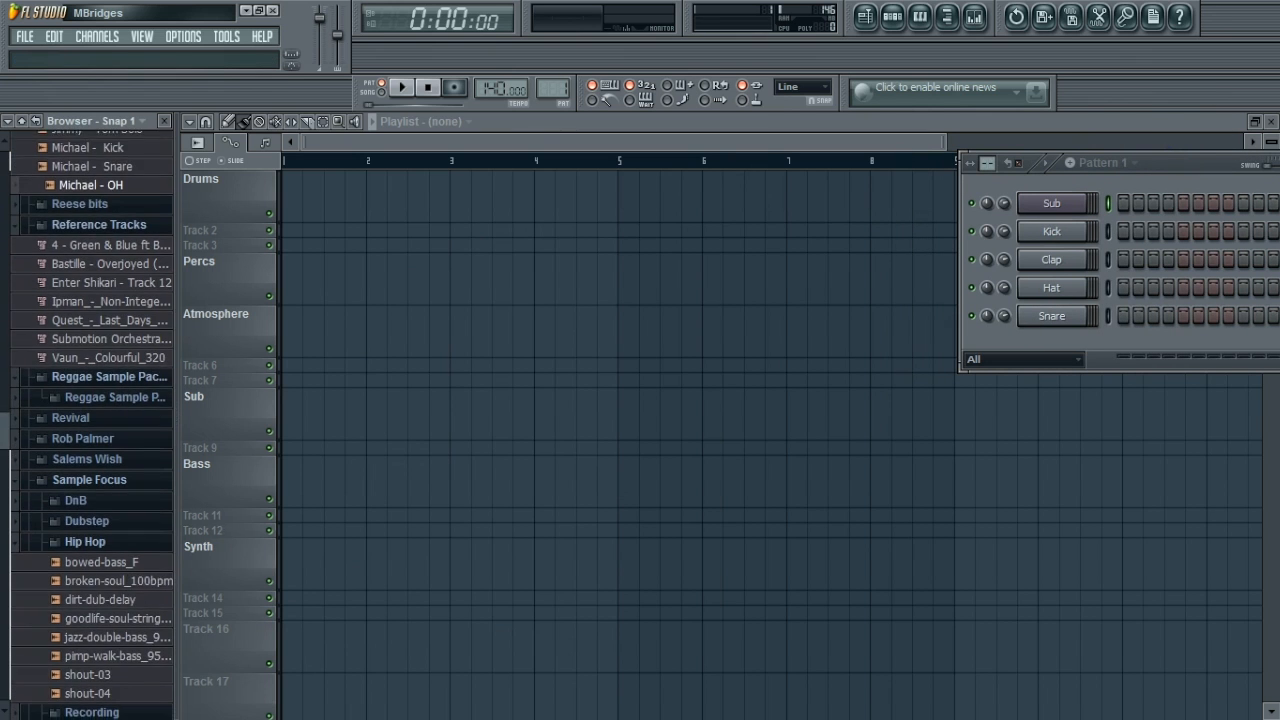
pyautogui.scroll(-15, 87, 425)
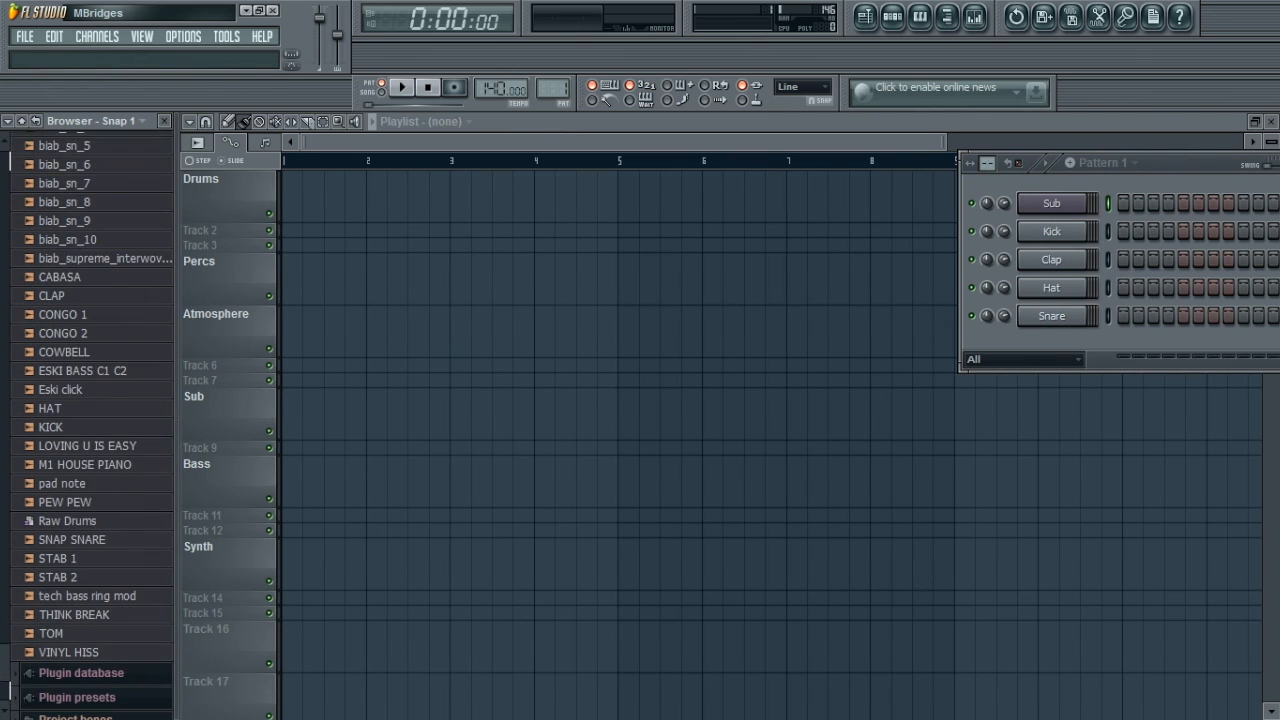
pyautogui.scroll(-4, 87, 425)
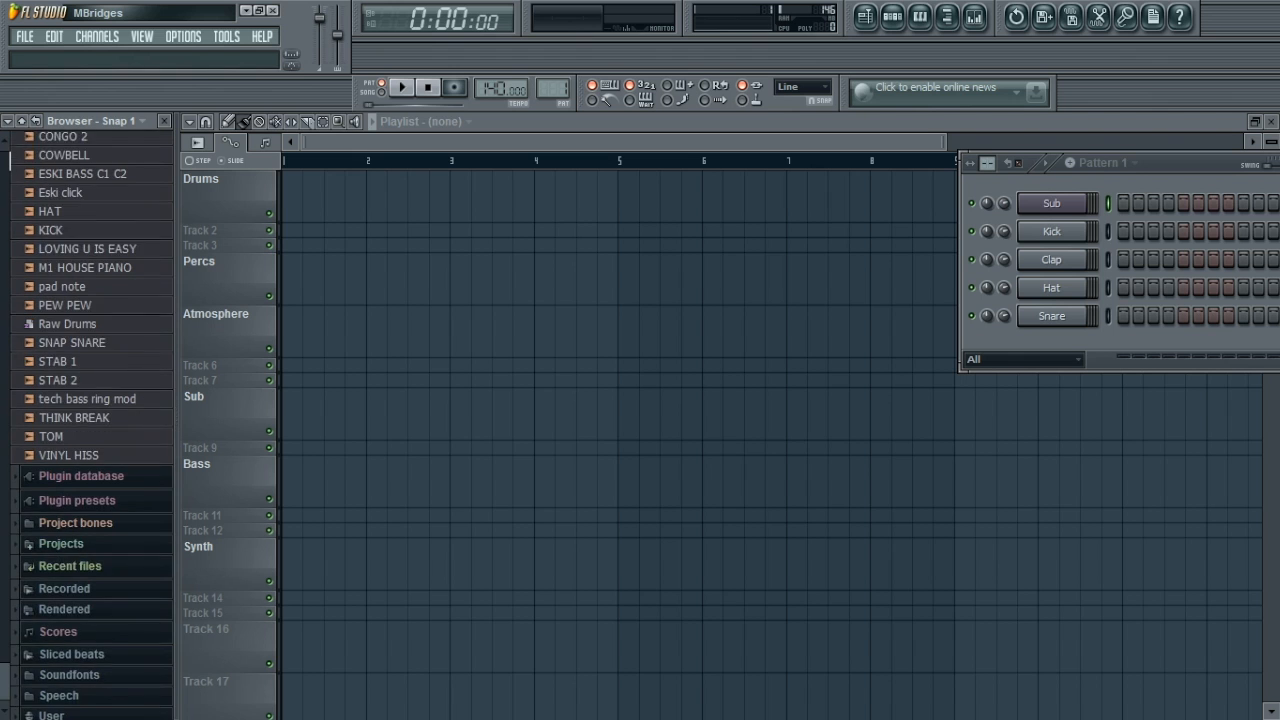
pyautogui.scroll(13, 87, 425)
pyautogui.scroll(20, 87, 425)
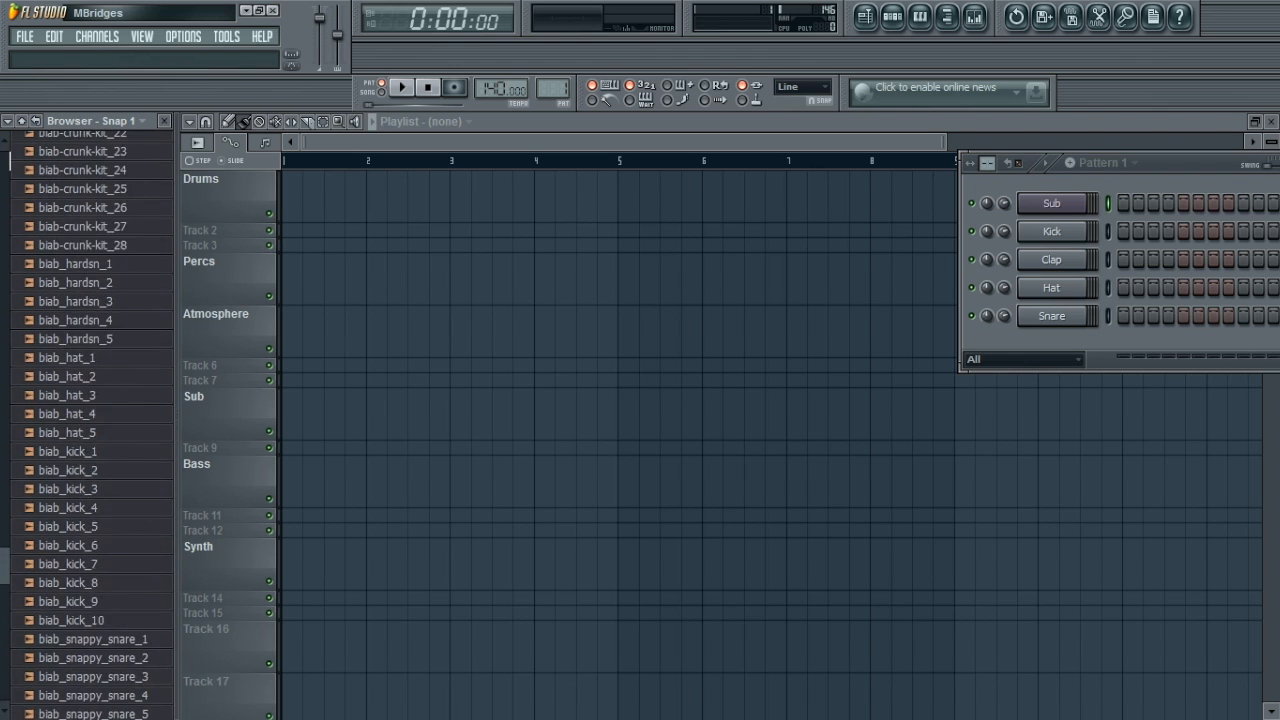
pyautogui.moveTo(4, 482); pyautogui.dragTo(4, 458)
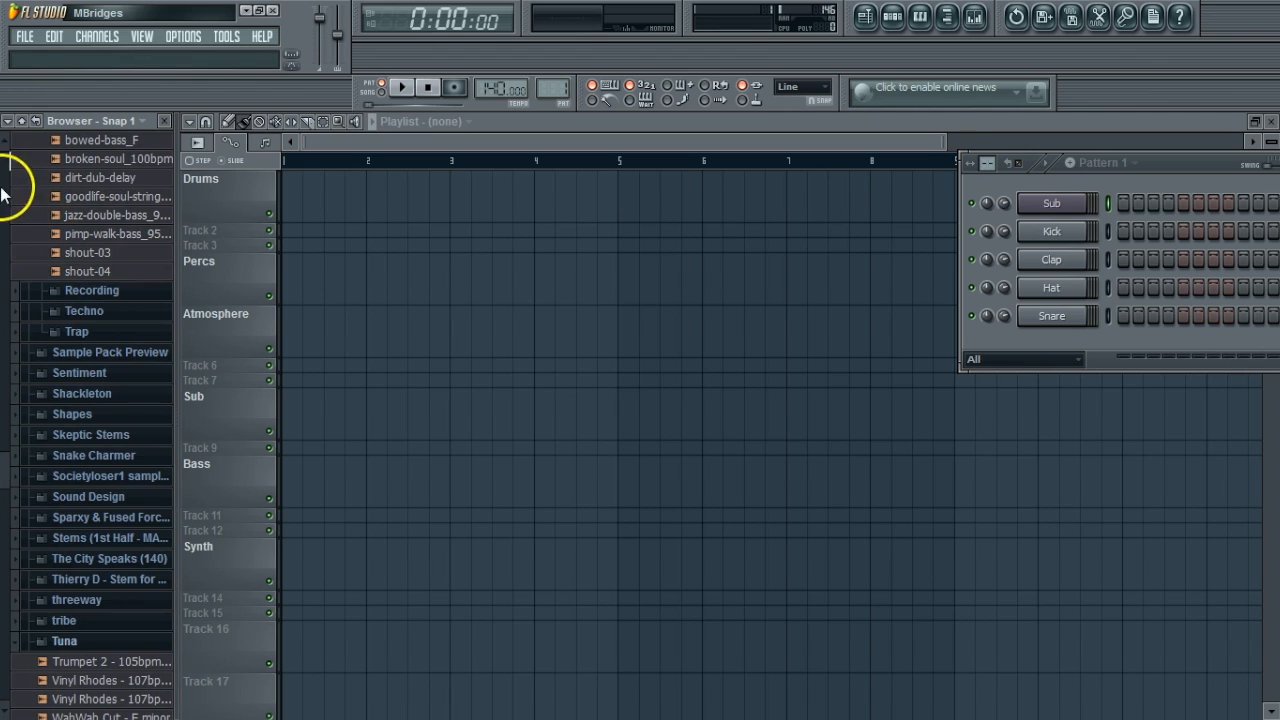
pyautogui.scroll(3, 0, 145)
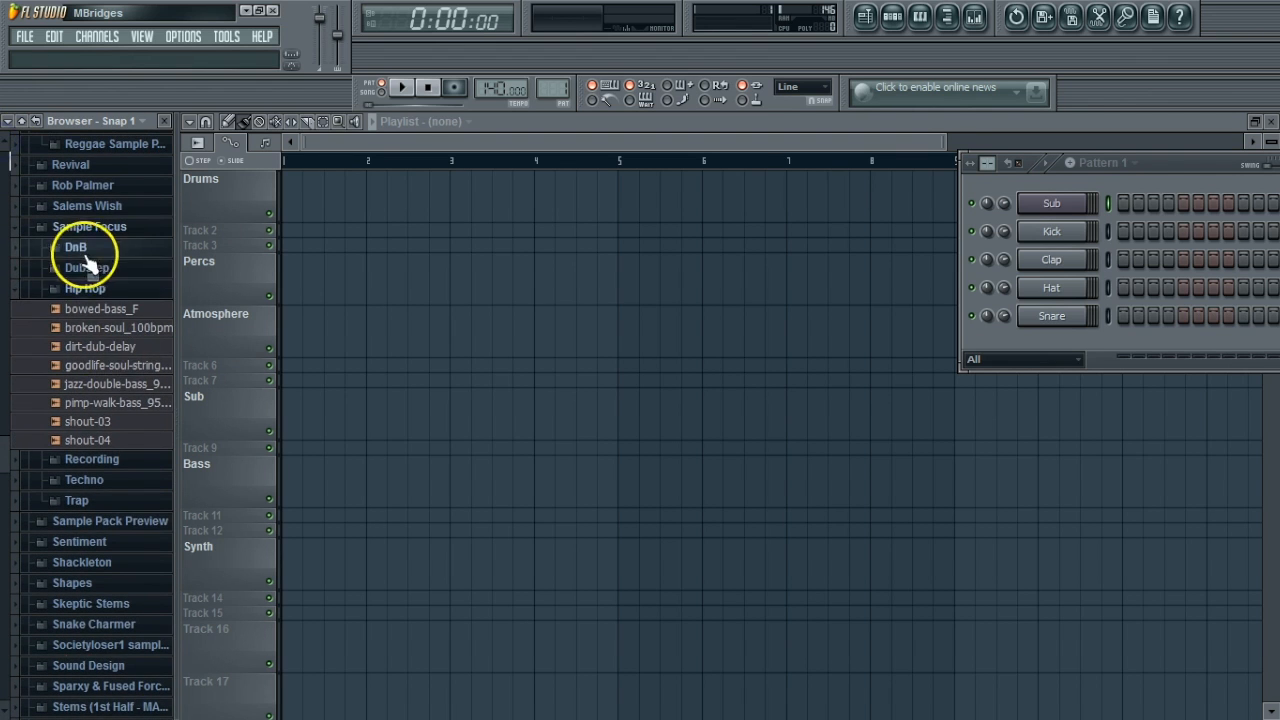
pyautogui.click(85, 288)
pyautogui.click(78, 248)
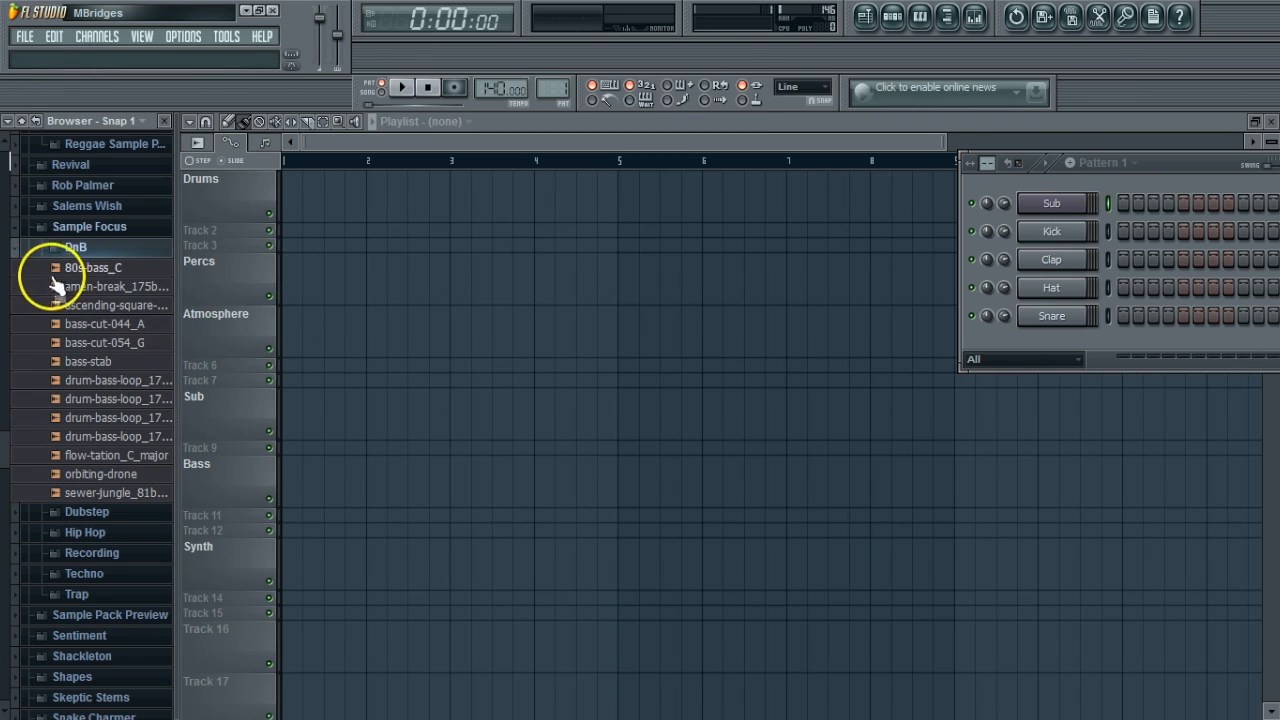
# Place amen-break_175bpm_D#_minor at bar 1 of the Drums track and drum-bass-loop_175bpm_A_major at bar 1 of the Percs track
pyautogui.click(124, 290)
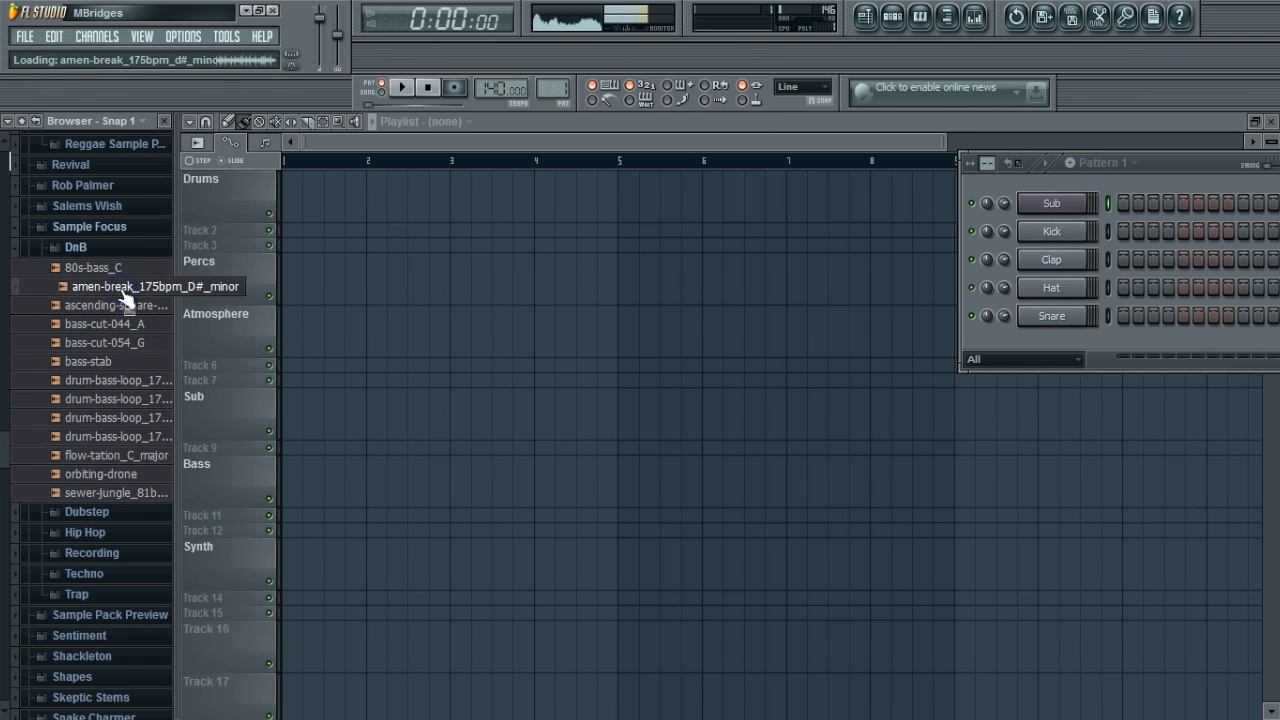
pyautogui.moveTo(120, 291); pyautogui.dragTo(300, 205)
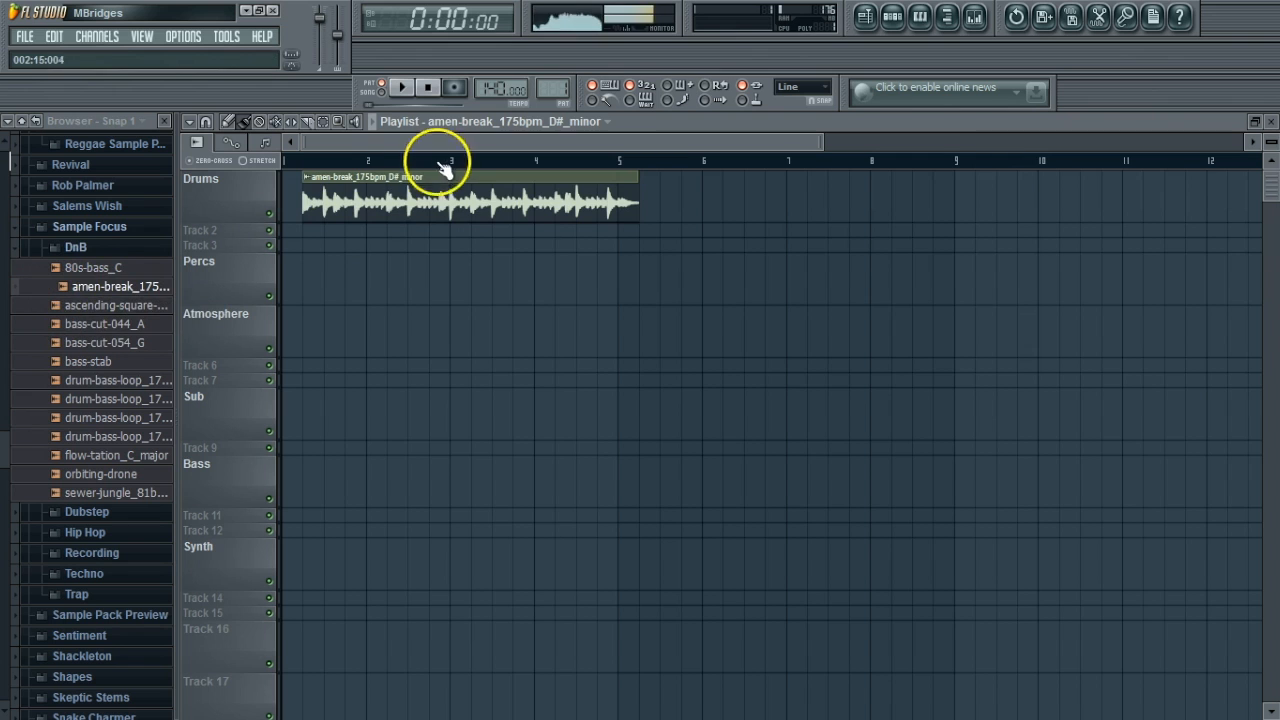
pyautogui.moveTo(404, 185); pyautogui.dragTo(337, 191)
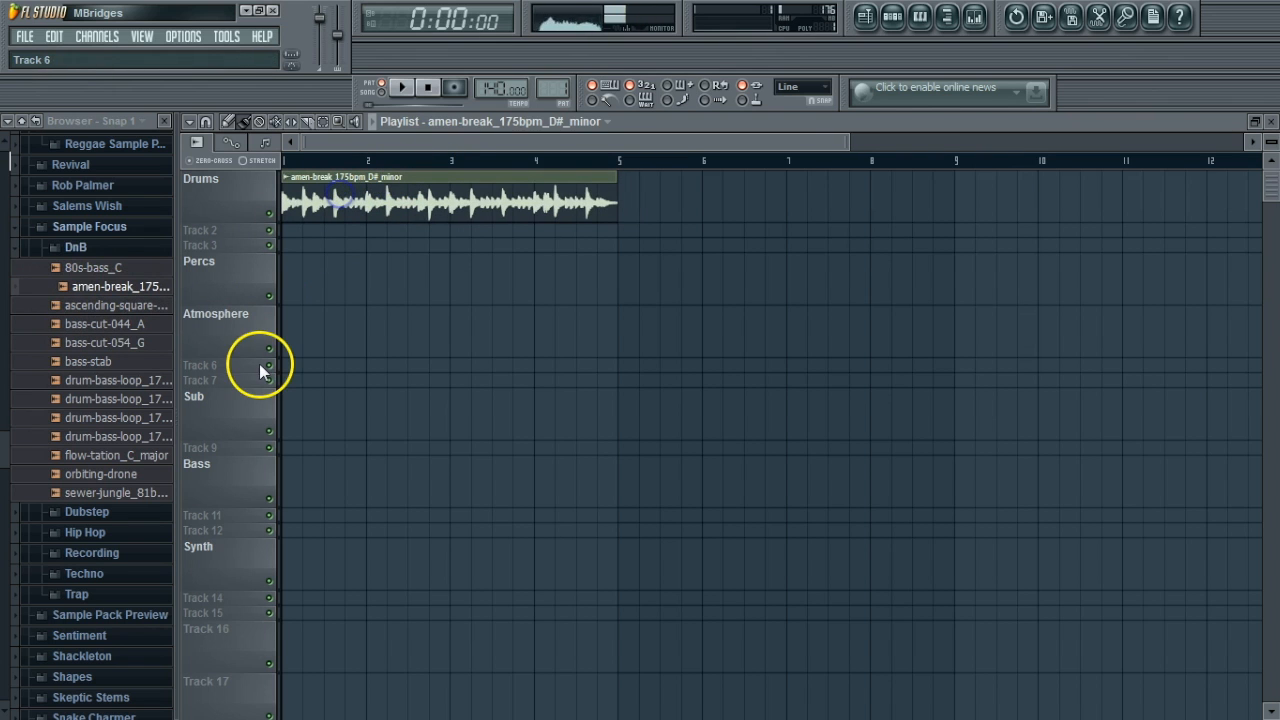
pyautogui.click(99, 323)
pyautogui.moveTo(100, 388); pyautogui.dragTo(292, 272)
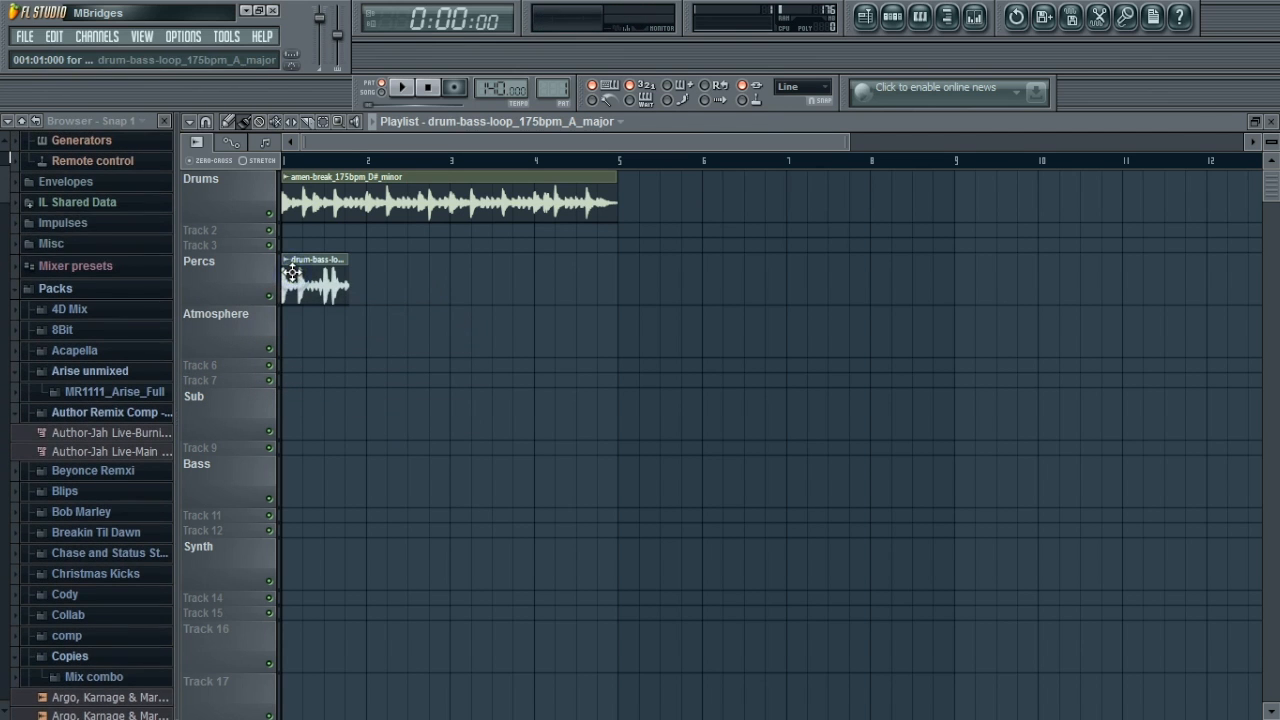
# Add drum-bass-loop_175bpm_A_minor (1) to Track 6 and drum-bass-loop_175bpm_A_minor to the Sub track
pyautogui.scroll(-20, 5, 406)
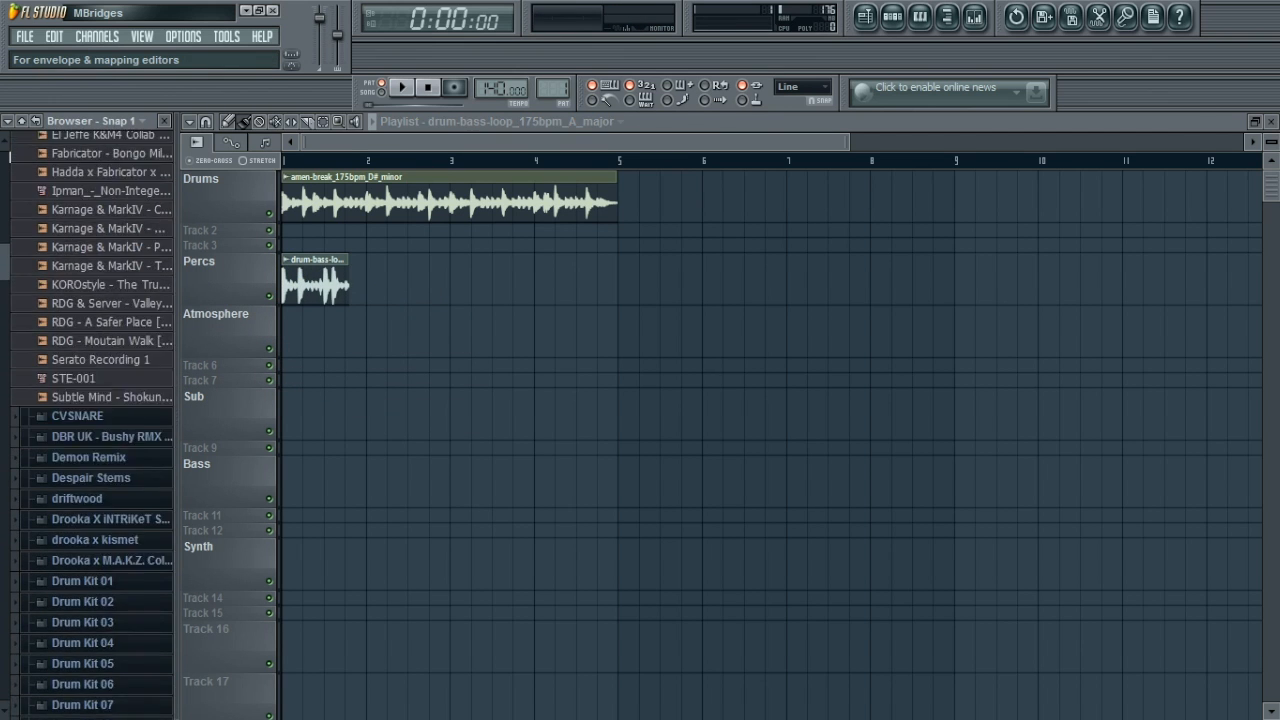
pyautogui.scroll(-15, 5, 406)
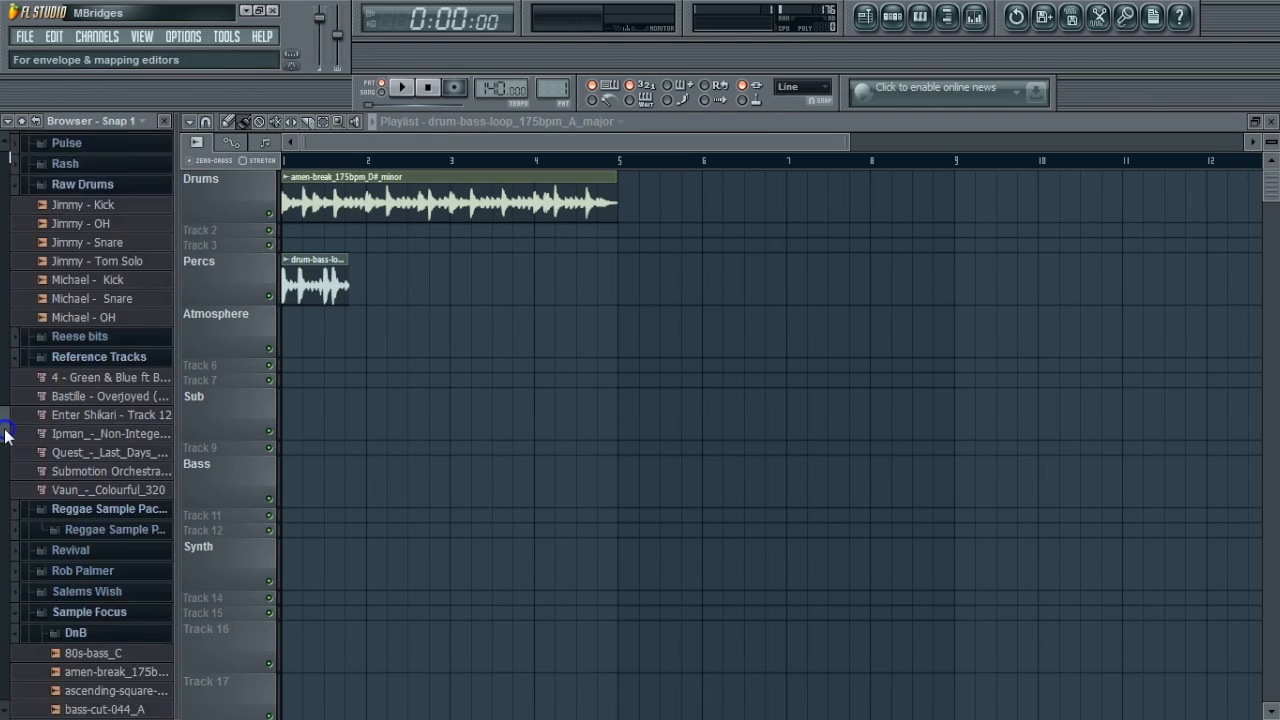
pyautogui.moveTo(129, 318); pyautogui.dragTo(357, 371)
pyautogui.scroll(-20, 7, 400)
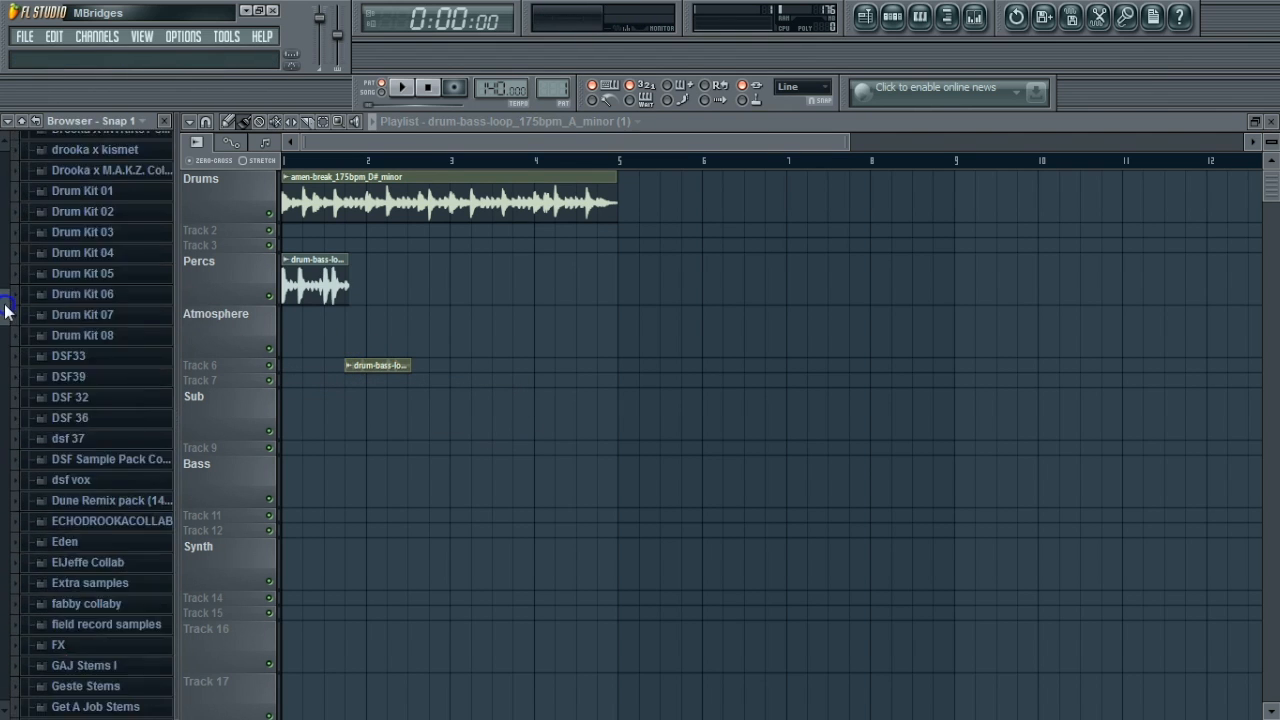
pyautogui.scroll(-6, 5, 466)
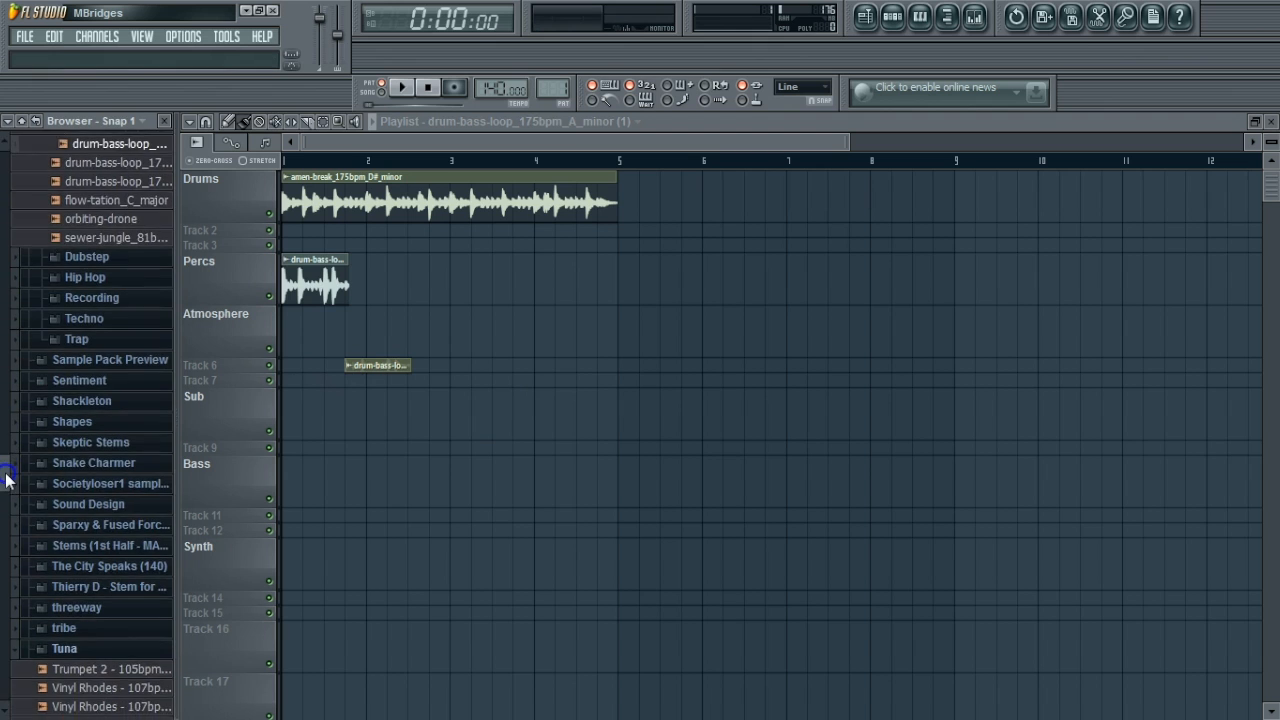
pyautogui.moveTo(113, 289); pyautogui.dragTo(306, 416)
# Place drum-bass-loop_175bpm_D_minor at bar 1 of the Bass track and align the Sub and Track 6 loops to bar 1
pyautogui.scroll(-20, 9, 251)
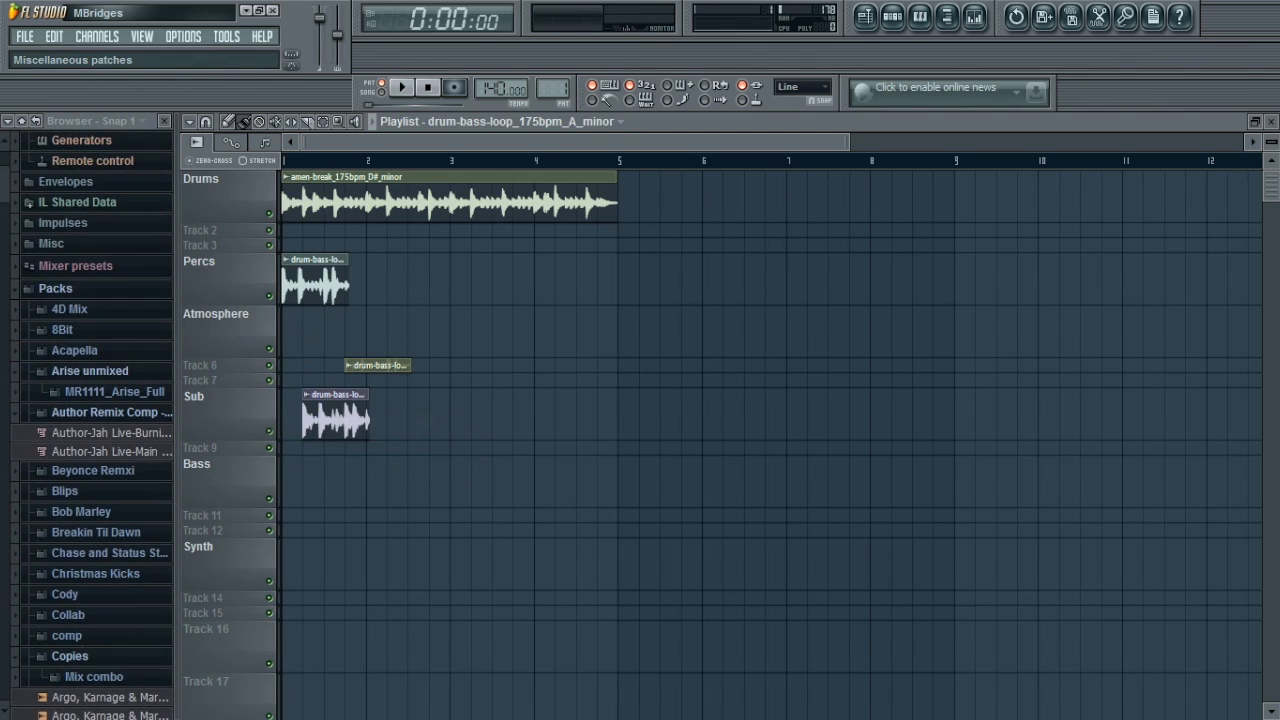
pyautogui.scroll(-20, 10, 333)
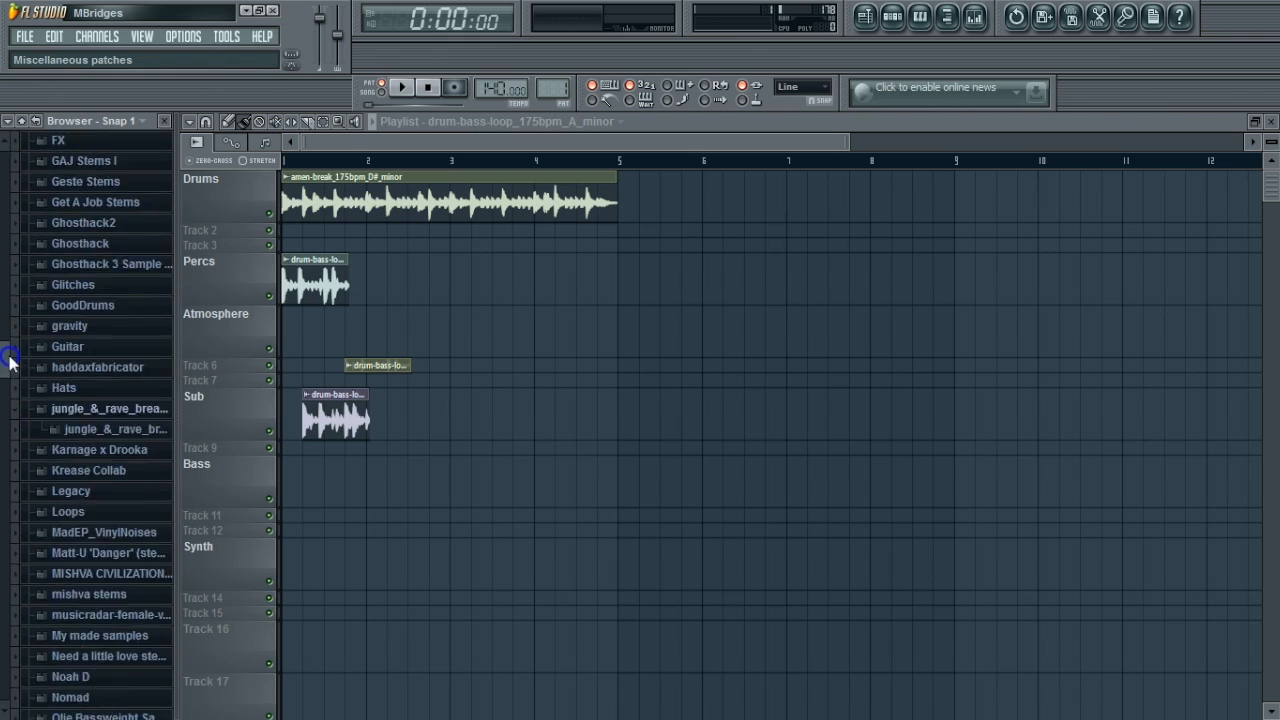
pyautogui.scroll(-4, 5, 438)
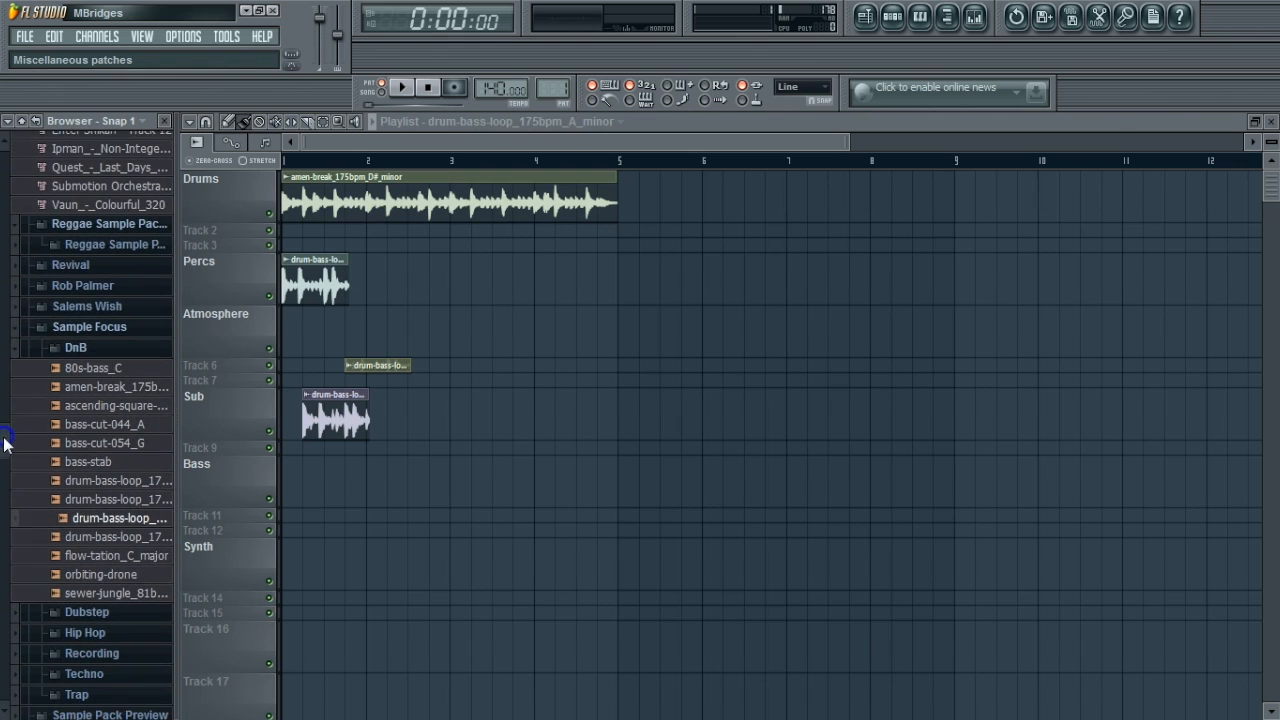
pyautogui.click(128, 532)
pyautogui.moveTo(128, 532); pyautogui.dragTo(292, 488)
pyautogui.moveTo(356, 383); pyautogui.dragTo(280, 412)
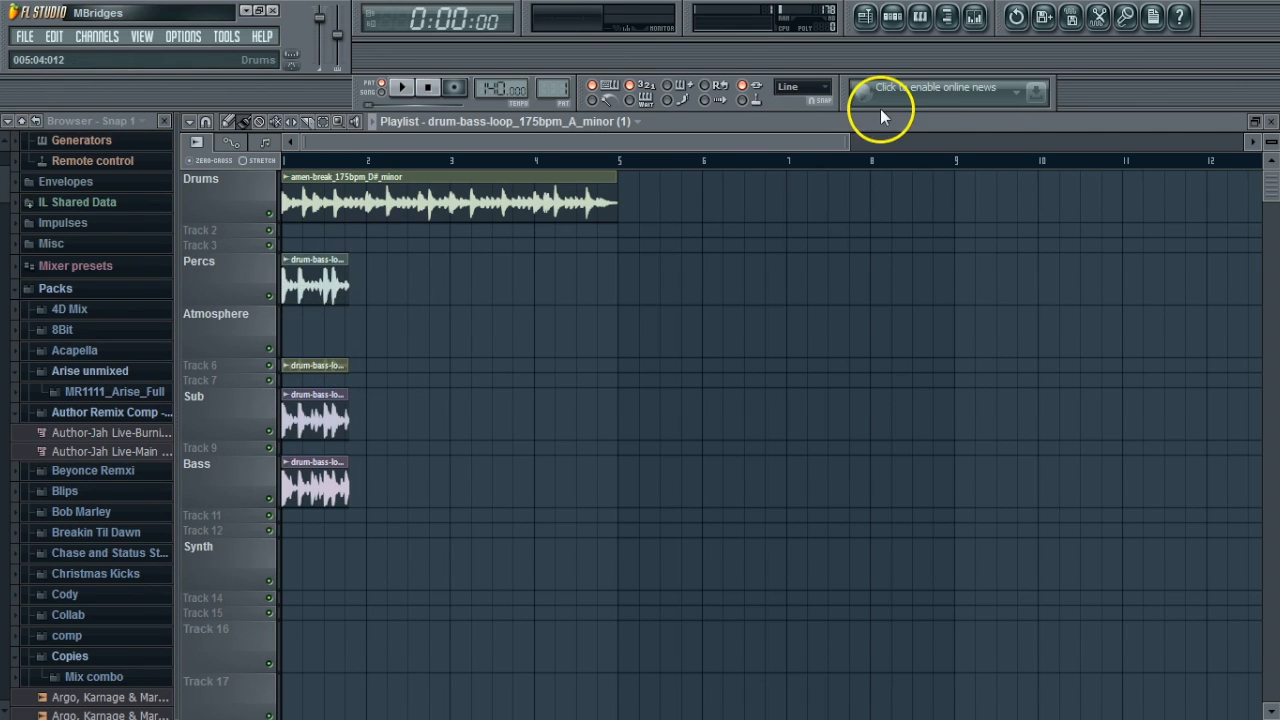
# Set the project tempo to 175 BPM and restretch all channels
pyautogui.moveTo(502, 92); pyautogui.dragTo(471, 614)
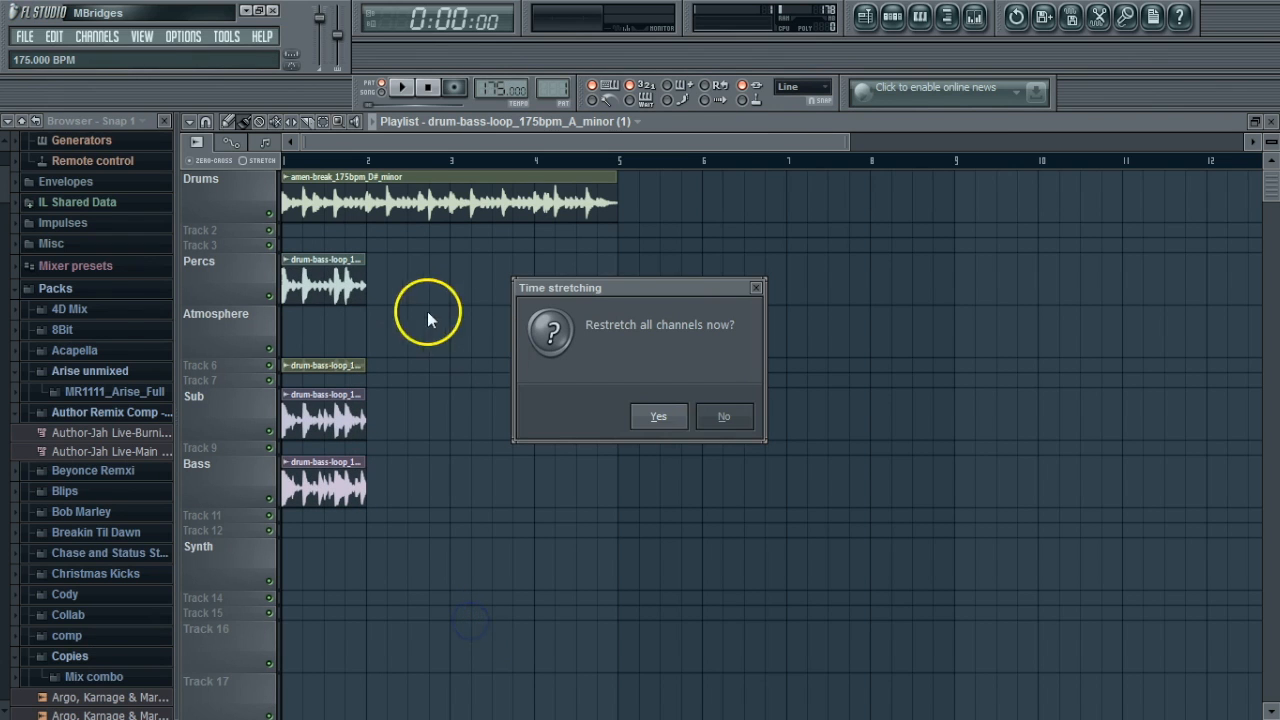
pyautogui.click(657, 418)
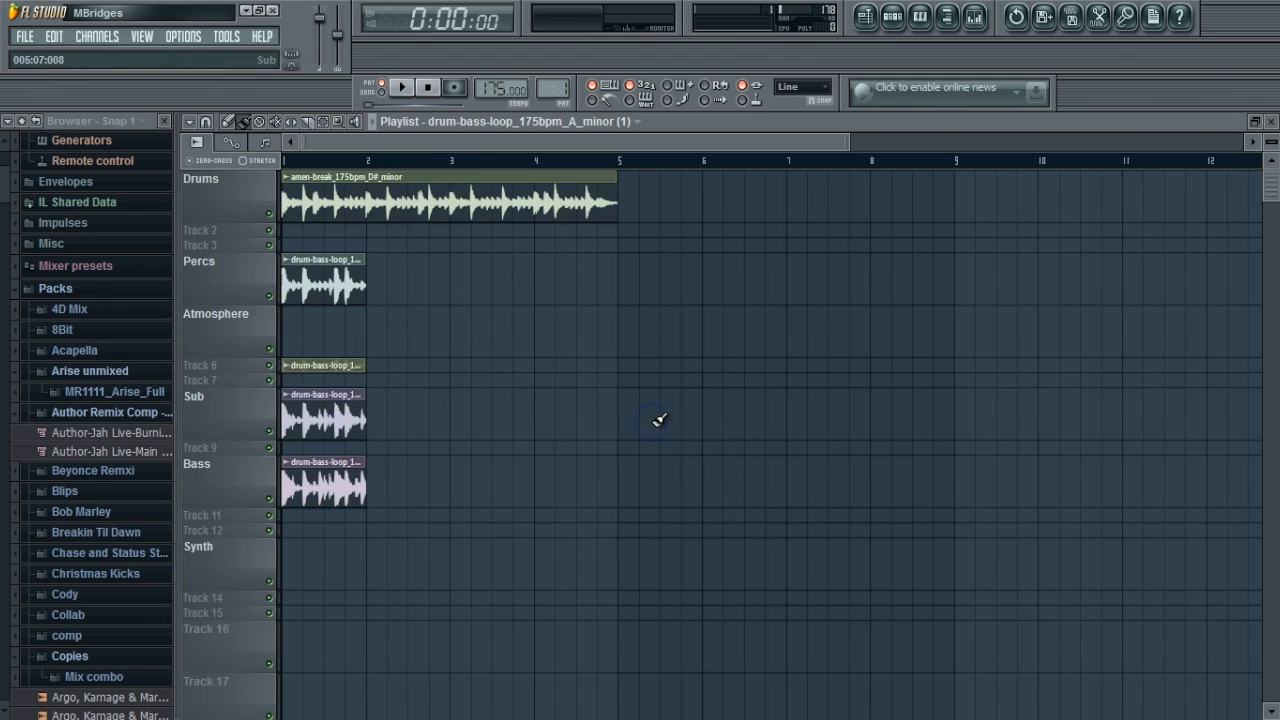
# Preview the flow-tation, orbiting-drone and sewer-jungle samples and place orbiting-drone at bar 1 of the Atmosphere track
pyautogui.moveTo(4, 188); pyautogui.dragTo(130, 415)
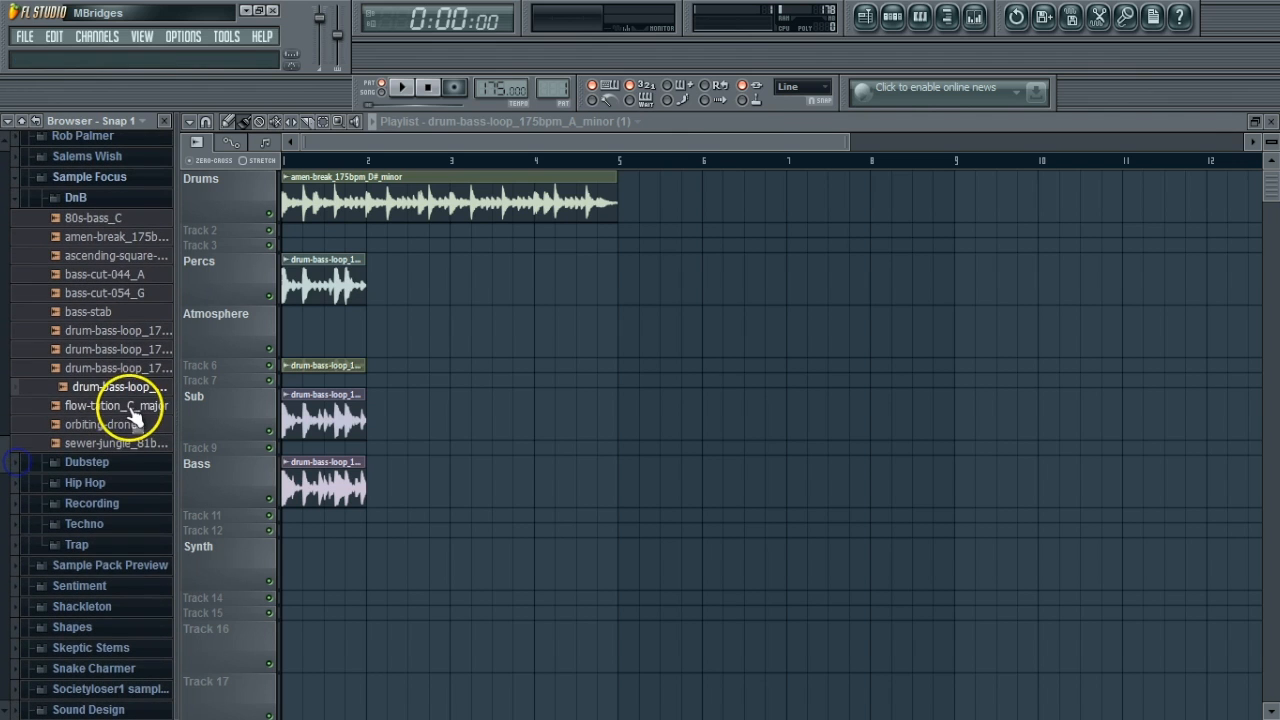
pyautogui.click(128, 405)
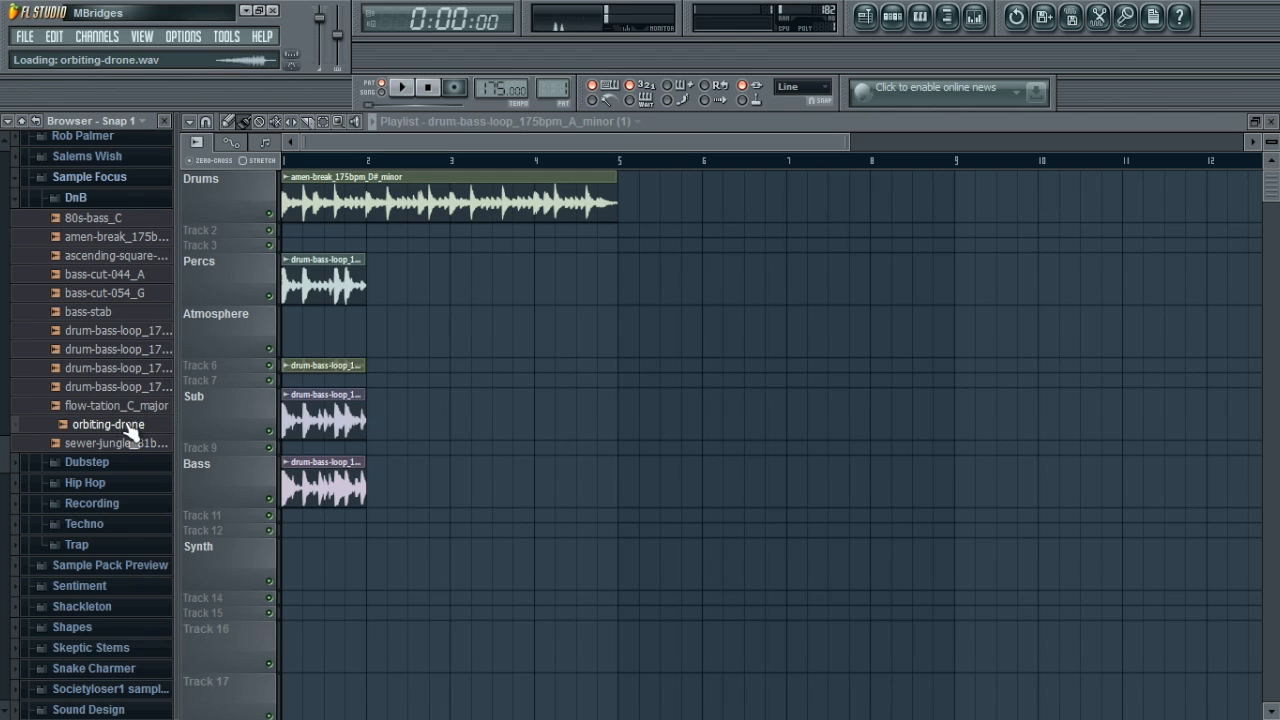
pyautogui.click(126, 442)
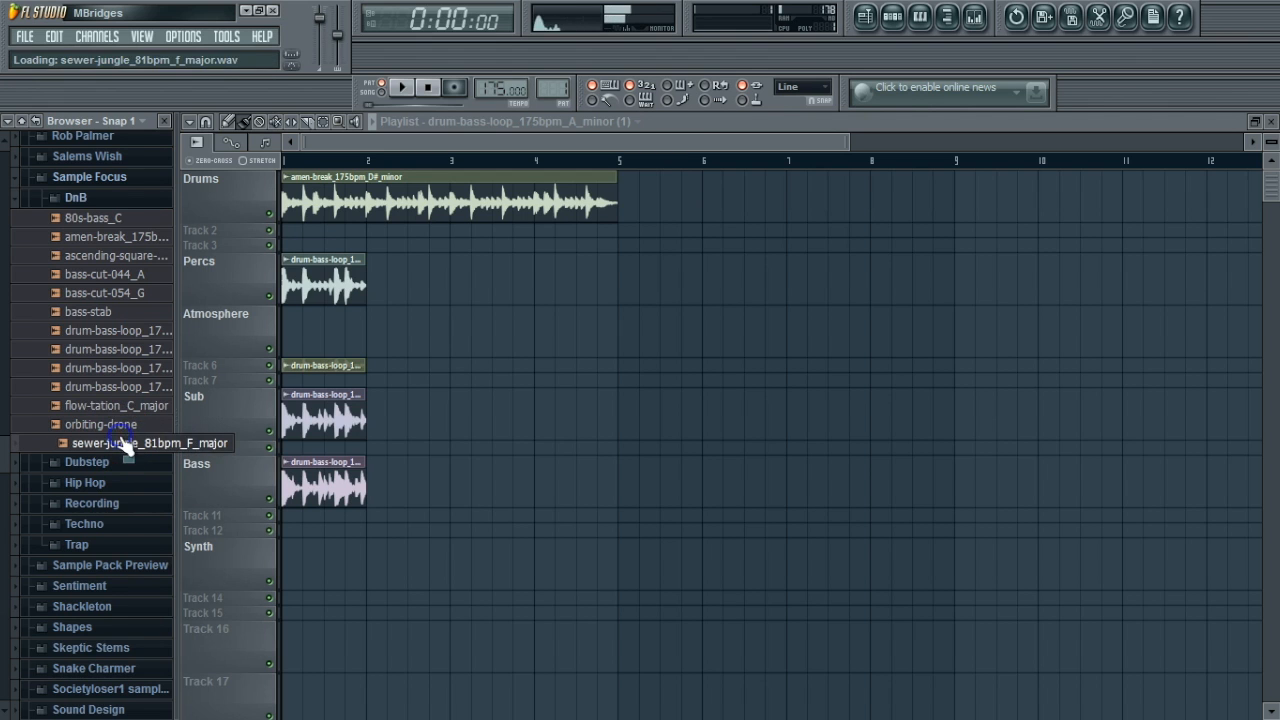
pyautogui.moveTo(117, 428); pyautogui.dragTo(287, 325)
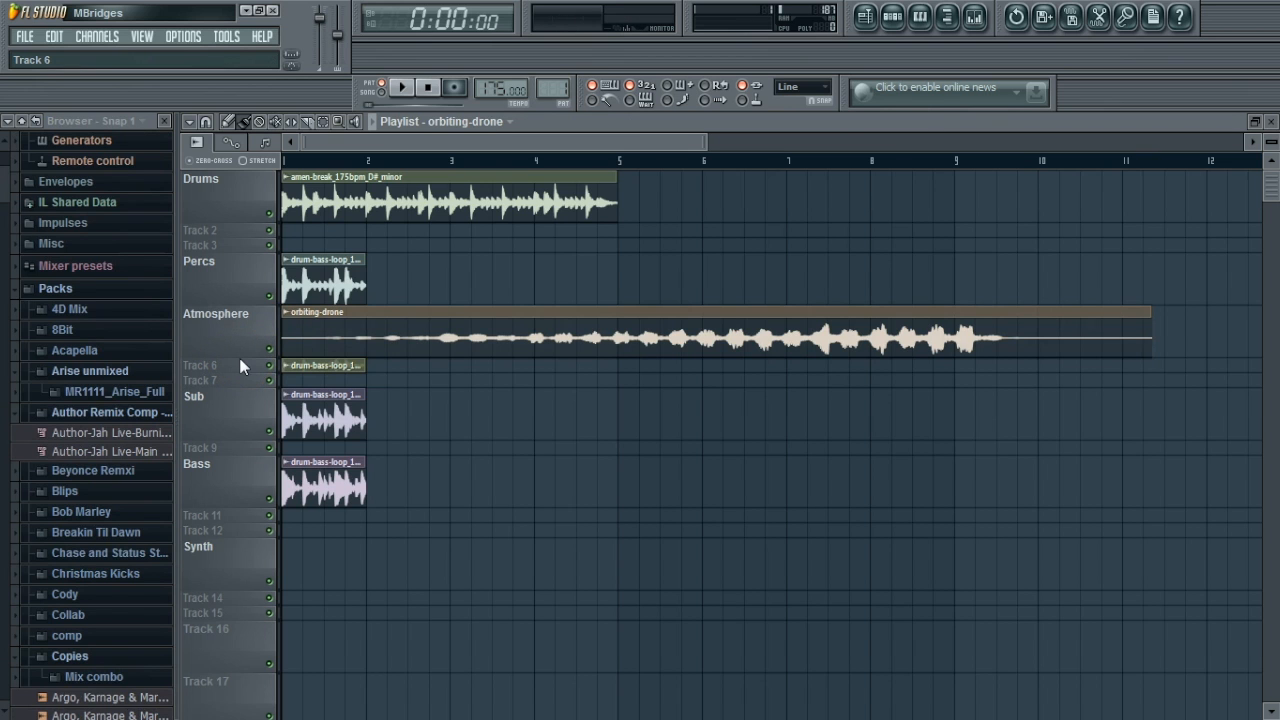
# Preview flow-tation and sewer-jungle again and place sewer-jungle_81bpm_F_major at bar 1 of the Synth track
pyautogui.scroll(-4, 14, 357)
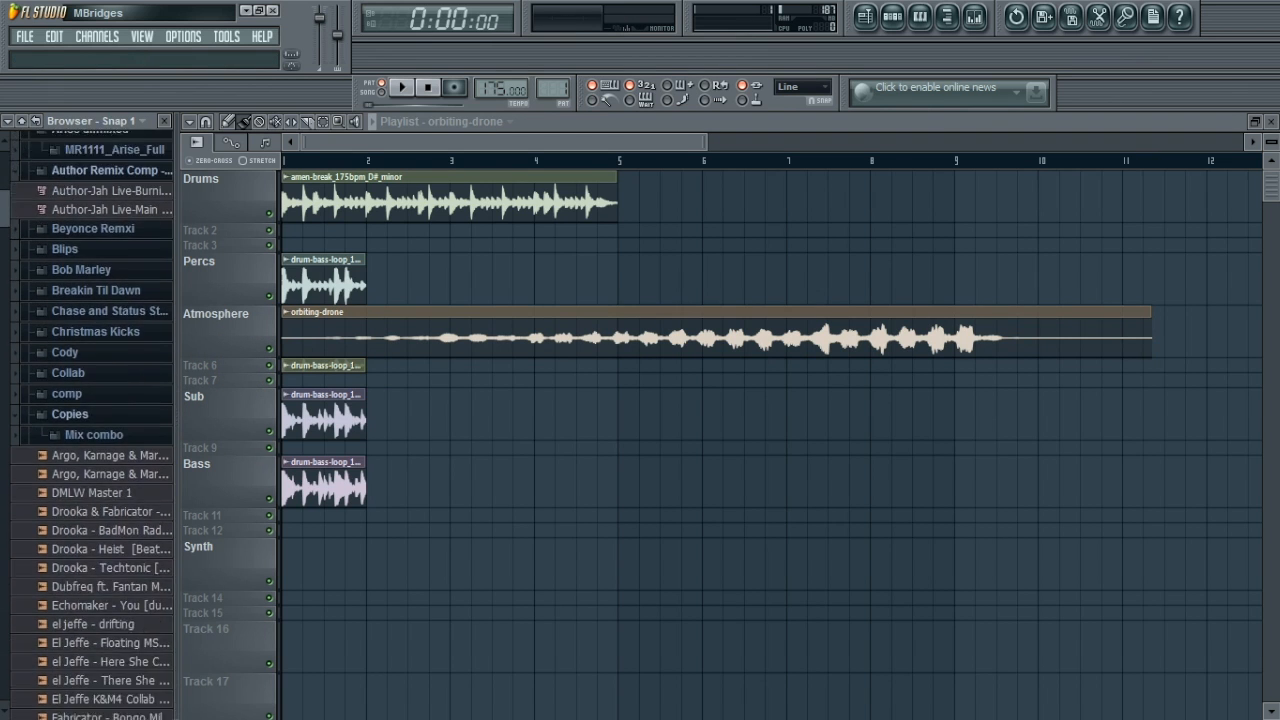
pyautogui.scroll(-20, 92, 425)
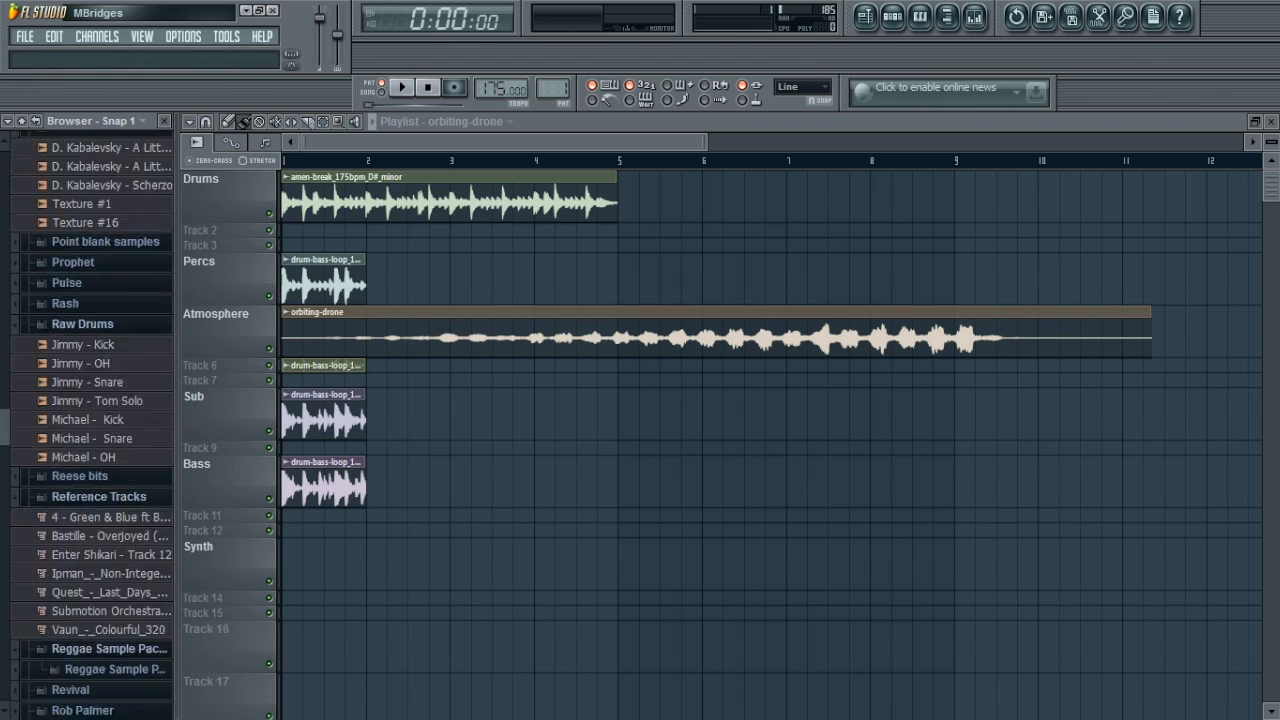
pyautogui.scroll(-7, 92, 425)
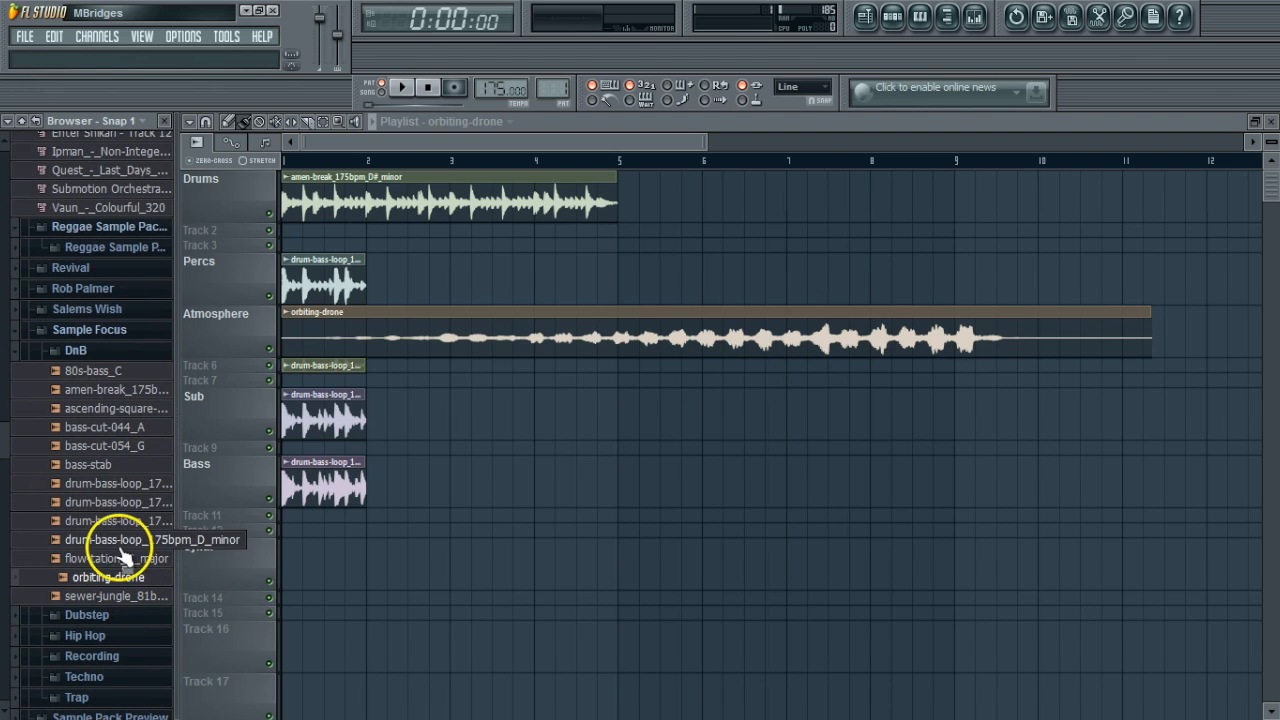
pyautogui.click(118, 566)
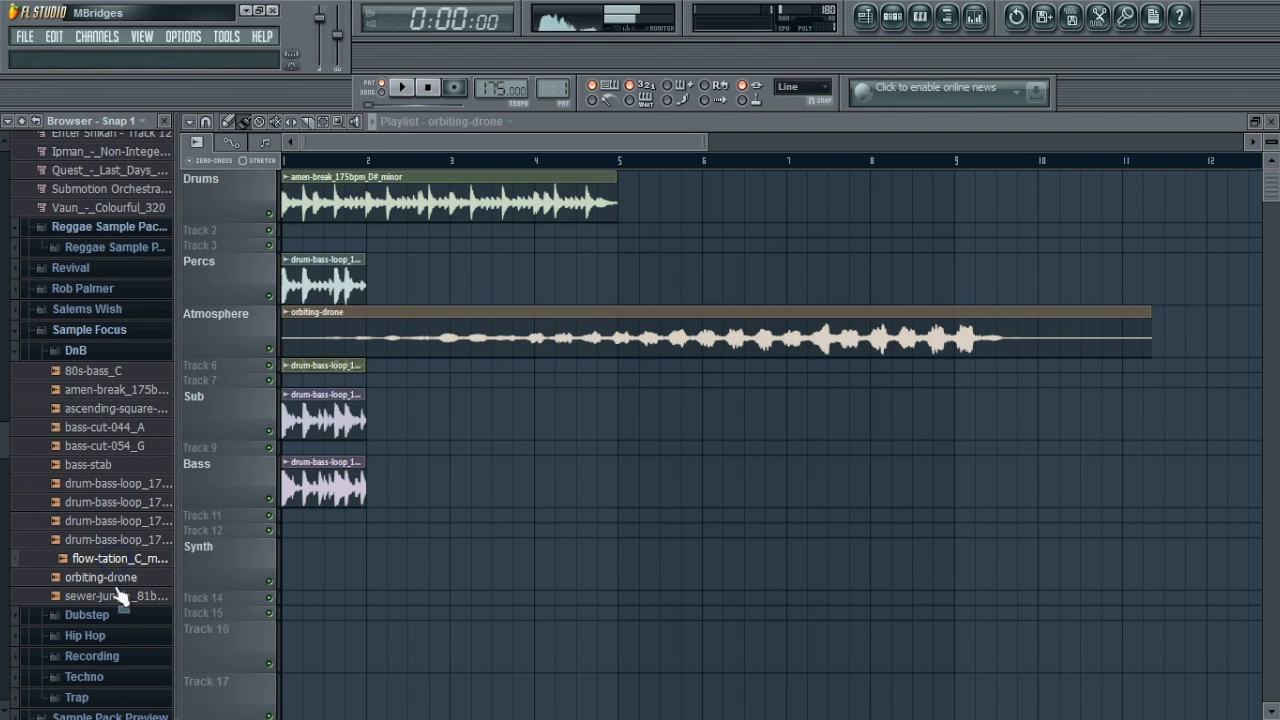
pyautogui.click(114, 597)
pyautogui.moveTo(117, 603); pyautogui.dragTo(289, 566)
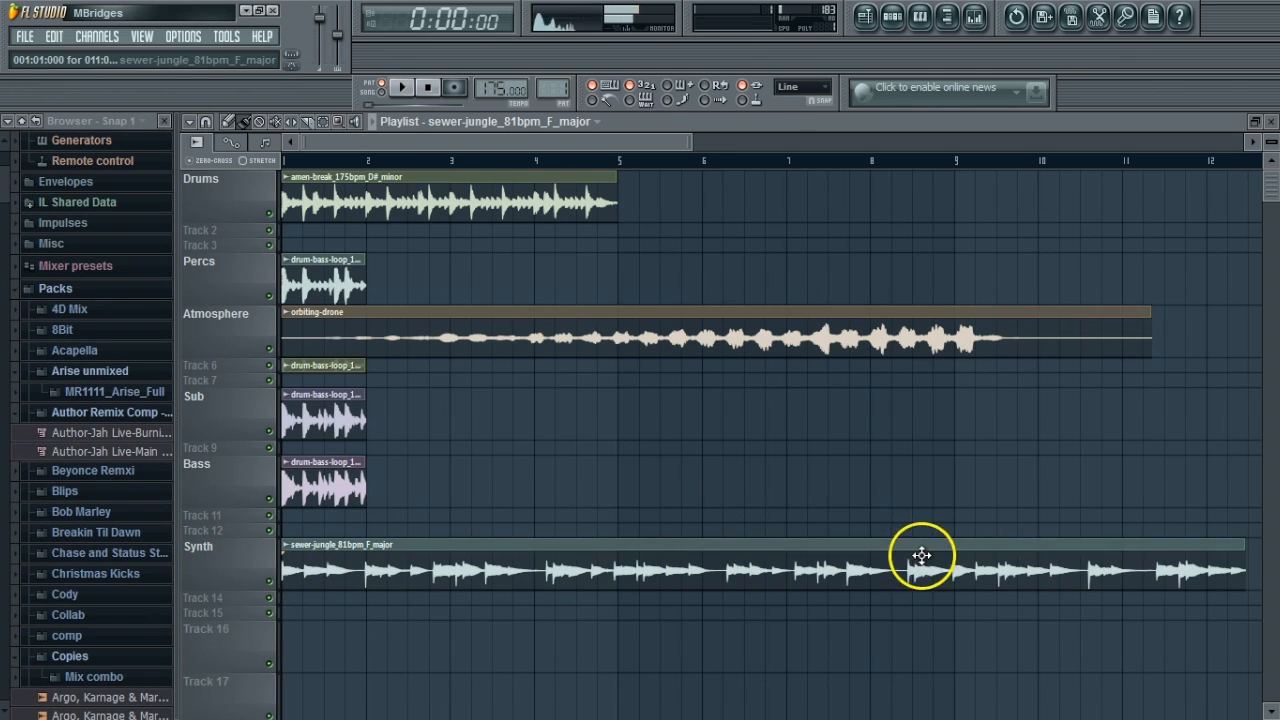
pyautogui.moveTo(457, 138); pyautogui.dragTo(352, 163)
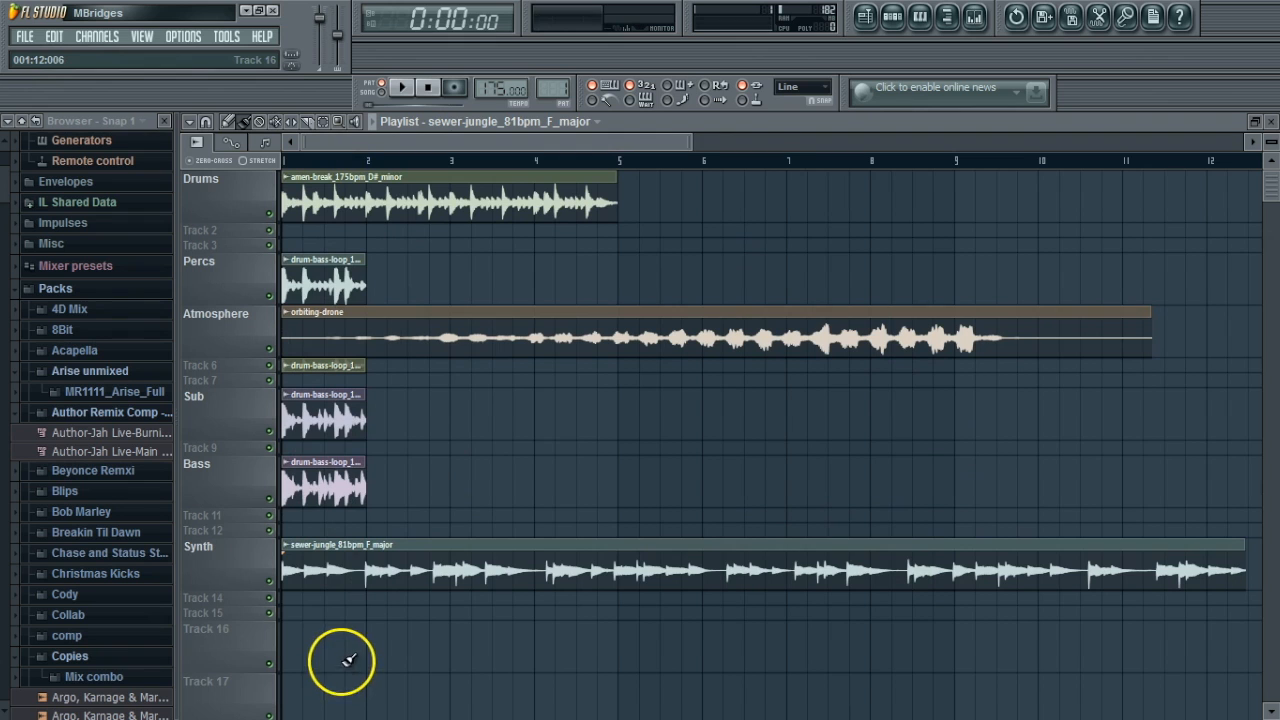
# Time-stretch the sewer-jungle clip on the Synth track to exactly 8 bars in its channel settings
pyautogui.click(329, 557)
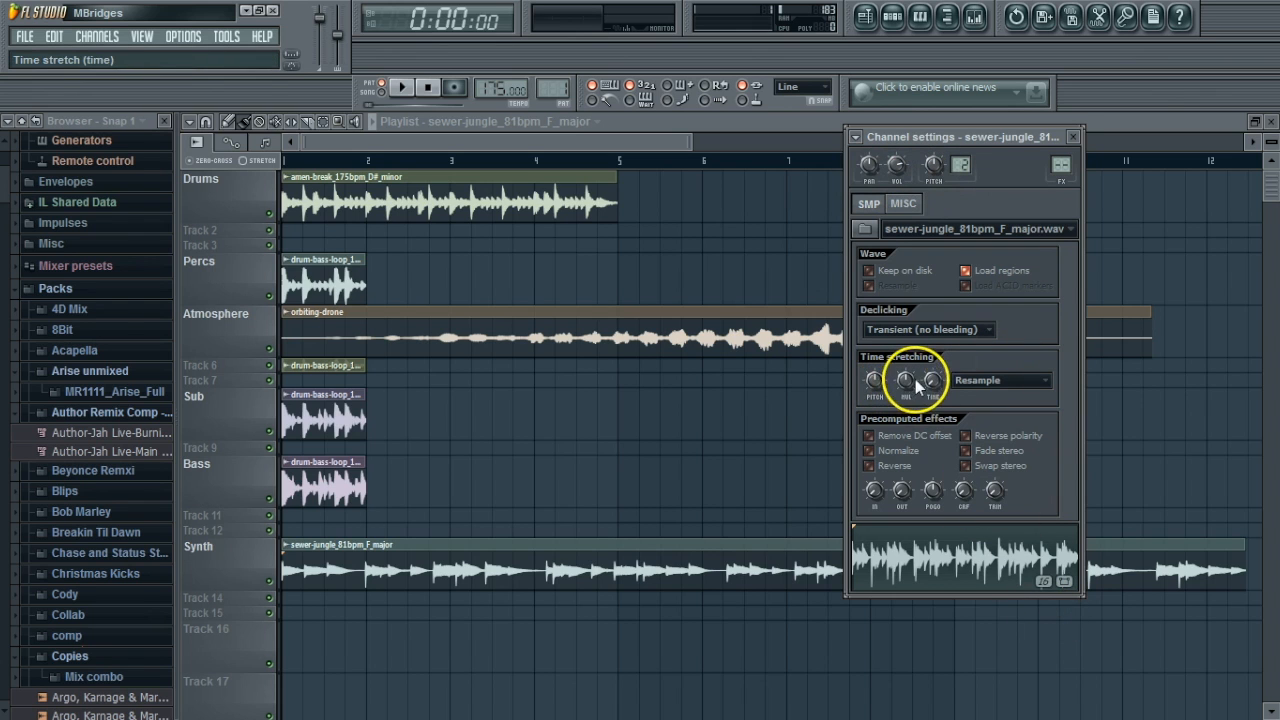
pyautogui.moveTo(930, 381); pyautogui.dragTo(766, 88)
pyautogui.click(932, 170)
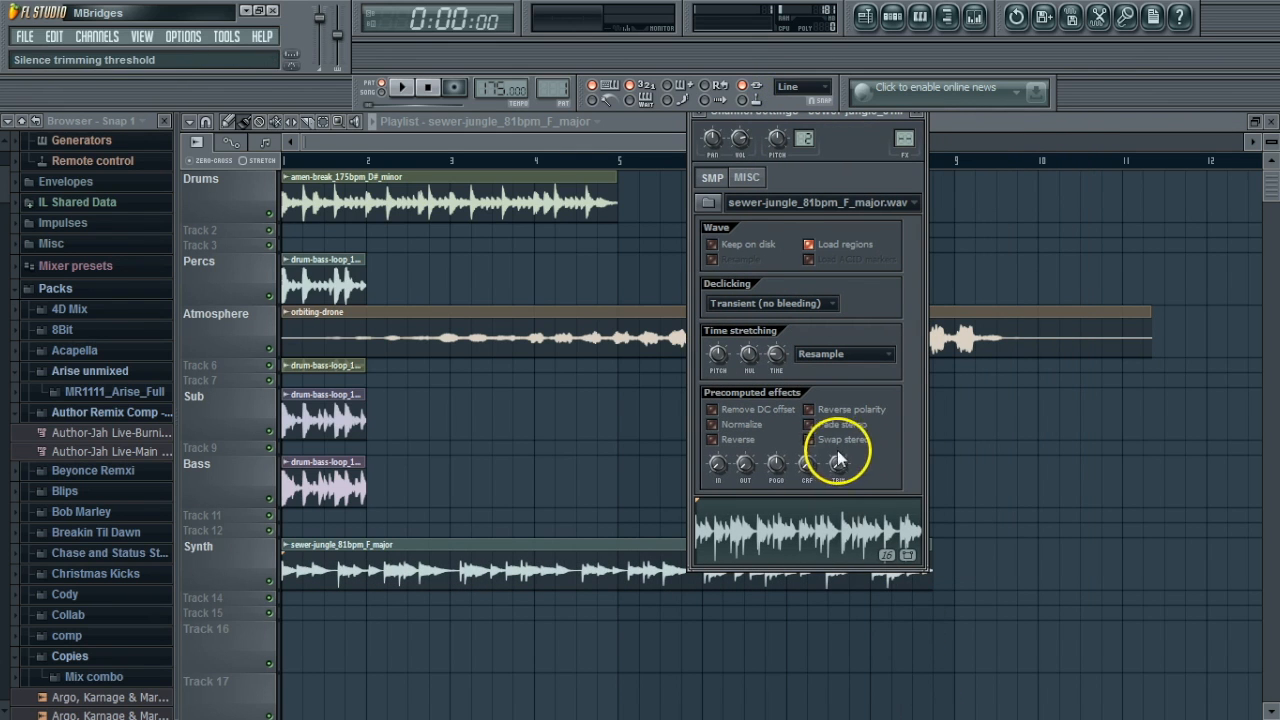
pyautogui.moveTo(773, 362); pyautogui.dragTo(773, 350)
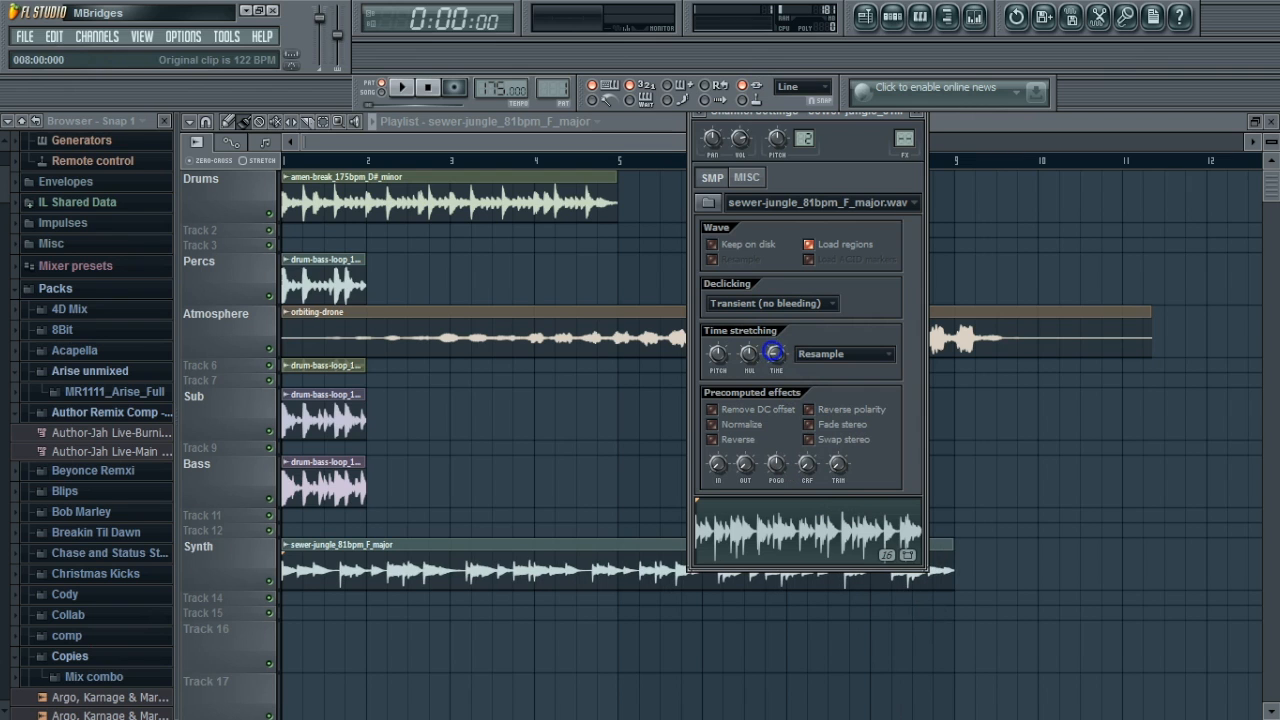
# Time-stretch the orbiting-drone clip on the Atmosphere track to exactly 8 bars and close its channel settings
pyautogui.click(324, 340)
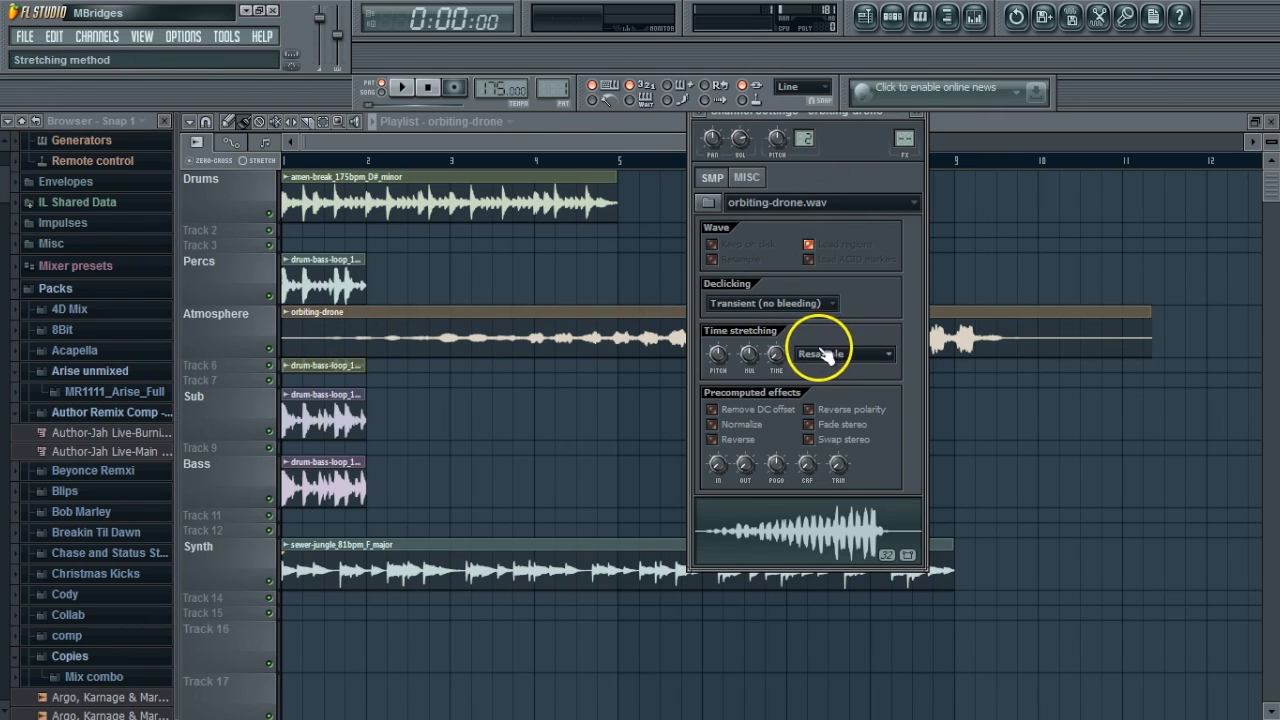
pyautogui.moveTo(782, 357); pyautogui.dragTo(1060, 145)
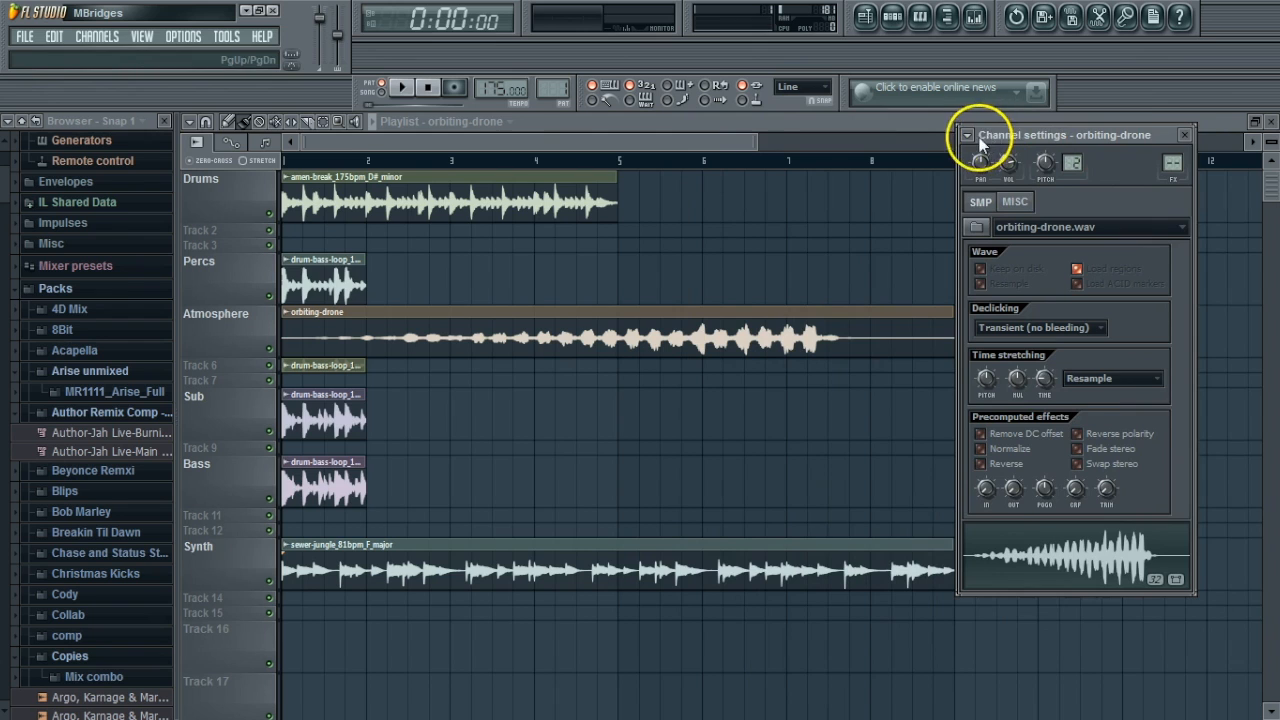
pyautogui.click(1184, 133)
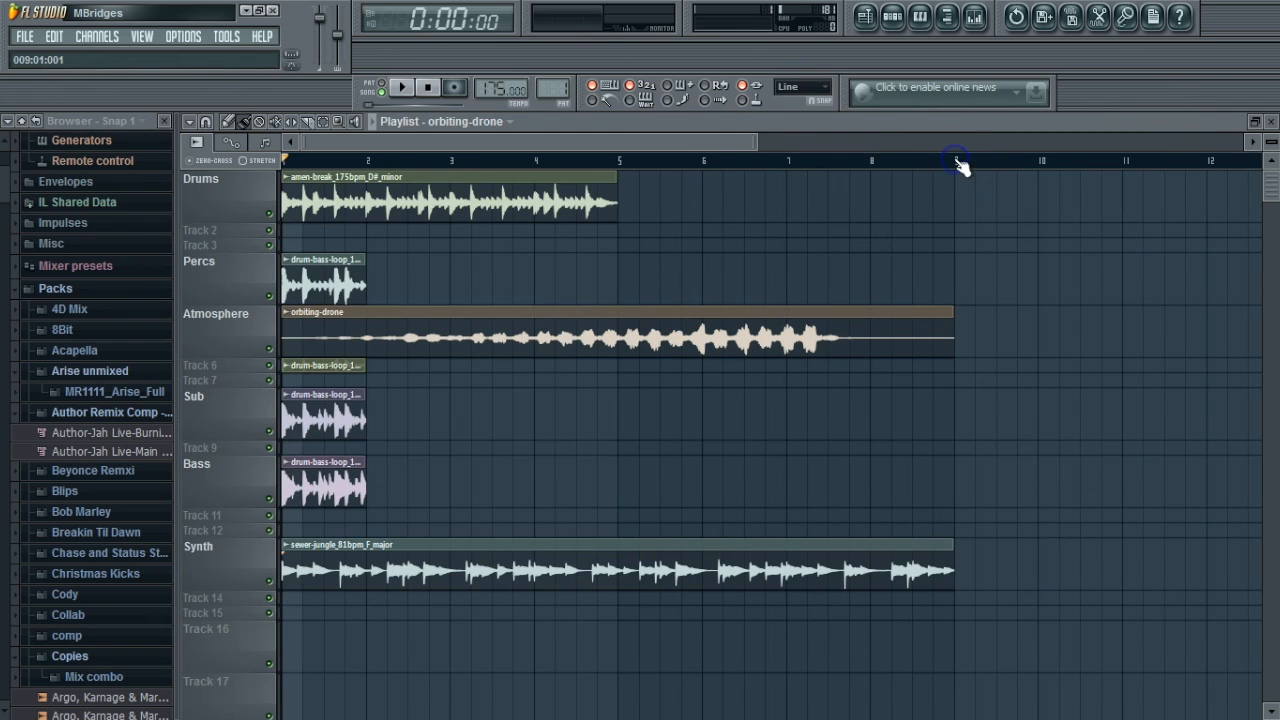
# Move the amen-break clip to bar 13 and the Percs drum-bass-loop_175bpm_A_major clip to bar 9, both on the Drums track
pyautogui.moveTo(369, 197); pyautogui.dragTo(1055, 10)
pyautogui.click(406, 151)
pyautogui.moveTo(427, 141); pyautogui.dragTo(368, 115)
pyautogui.moveTo(309, 253); pyautogui.dragTo(1157, 148)
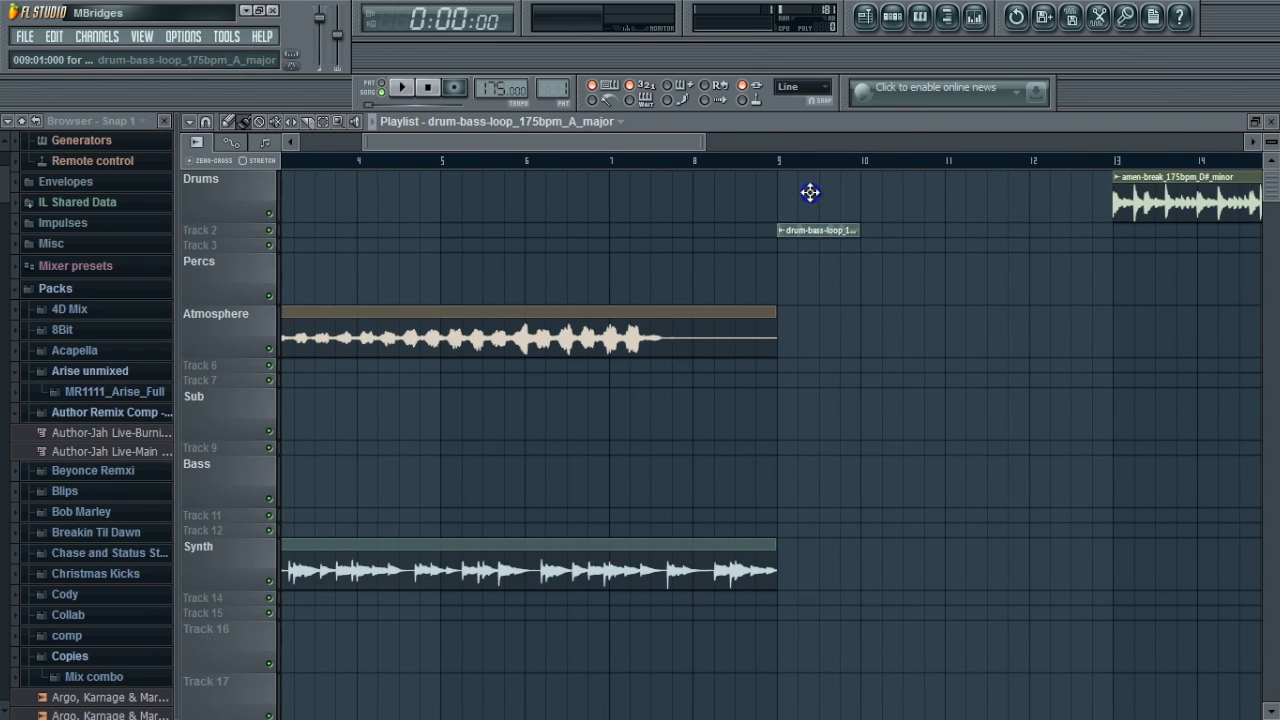
pyautogui.moveTo(810, 192); pyautogui.dragTo(815, 172)
pyautogui.moveTo(640, 144); pyautogui.dragTo(262, 197)
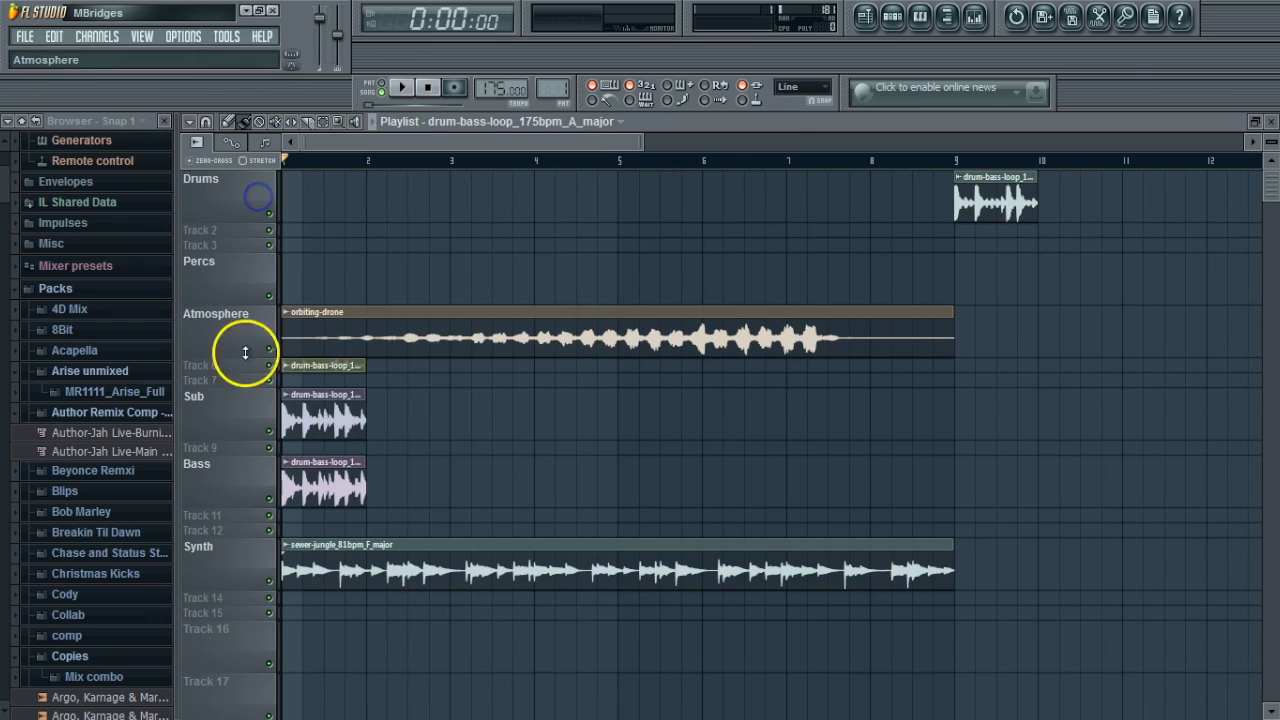
# Move the drum-bass-loop clips from Track 6, Sub and Bass to bars 10, 11 and 12 of the Drums track
pyautogui.click(336, 369)
pyautogui.moveTo(336, 367); pyautogui.dragTo(1088, 187)
pyautogui.moveTo(330, 407); pyautogui.dragTo(1170, 185)
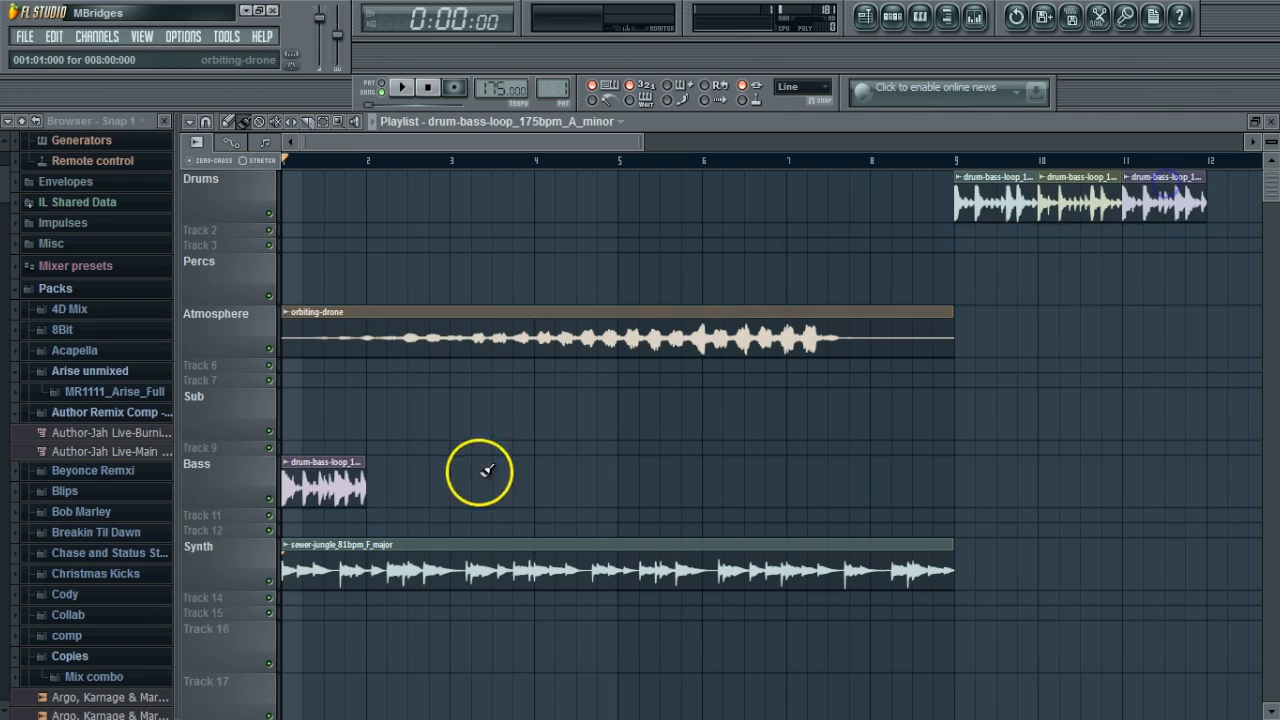
pyautogui.moveTo(323, 477); pyautogui.dragTo(1226, 188)
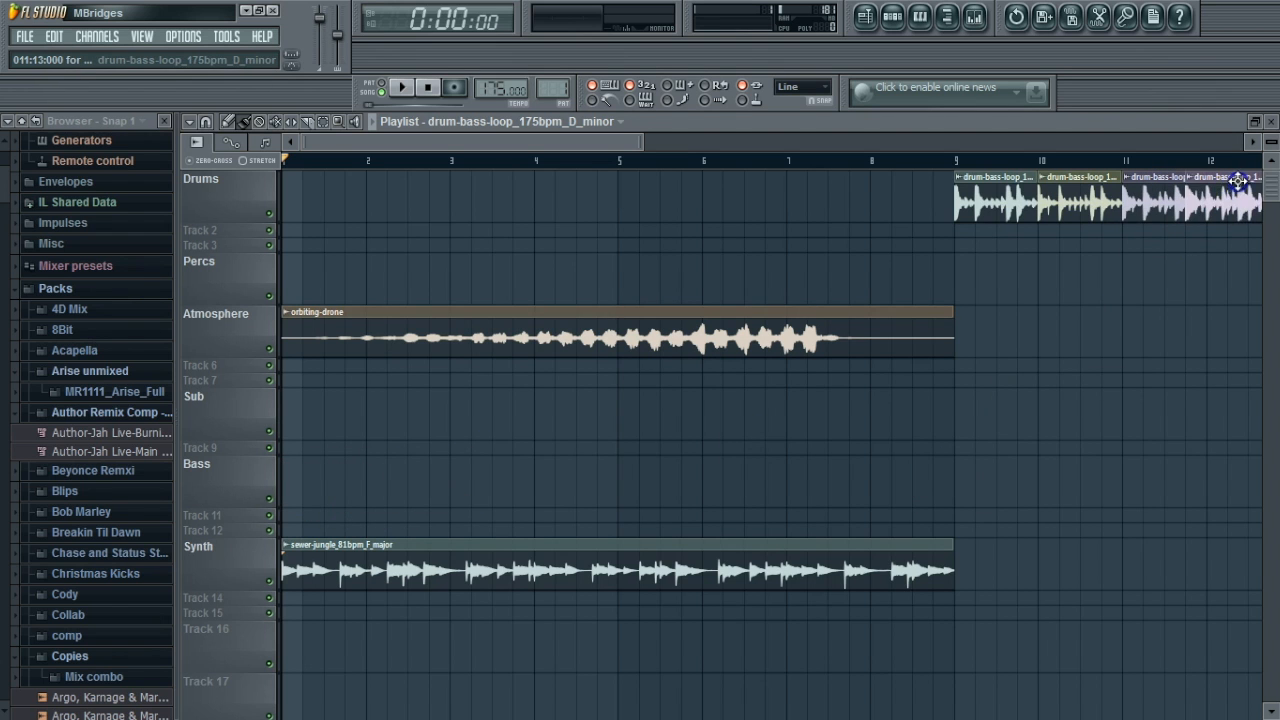
pyautogui.moveTo(531, 143); pyautogui.dragTo(720, 166)
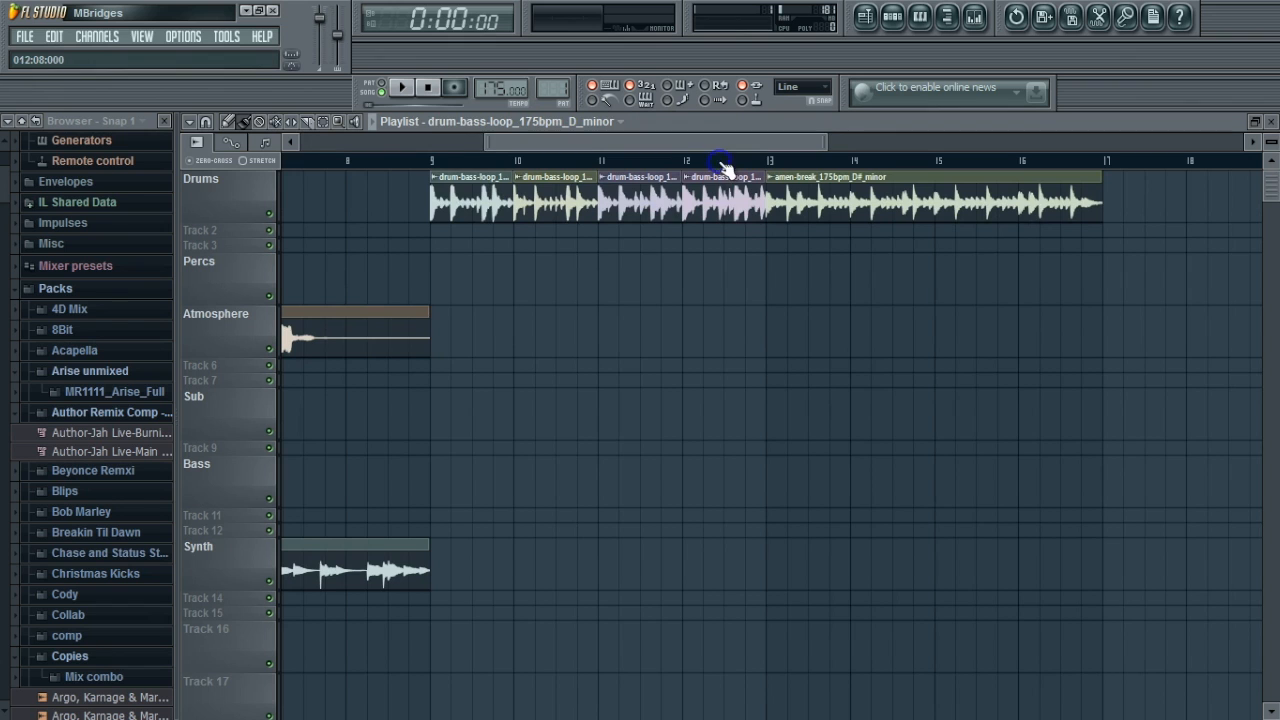
# Select bars 9 to 17 in the playlist and play back the drum loops in that range
pyautogui.moveTo(431, 162); pyautogui.dragTo(1104, 184)
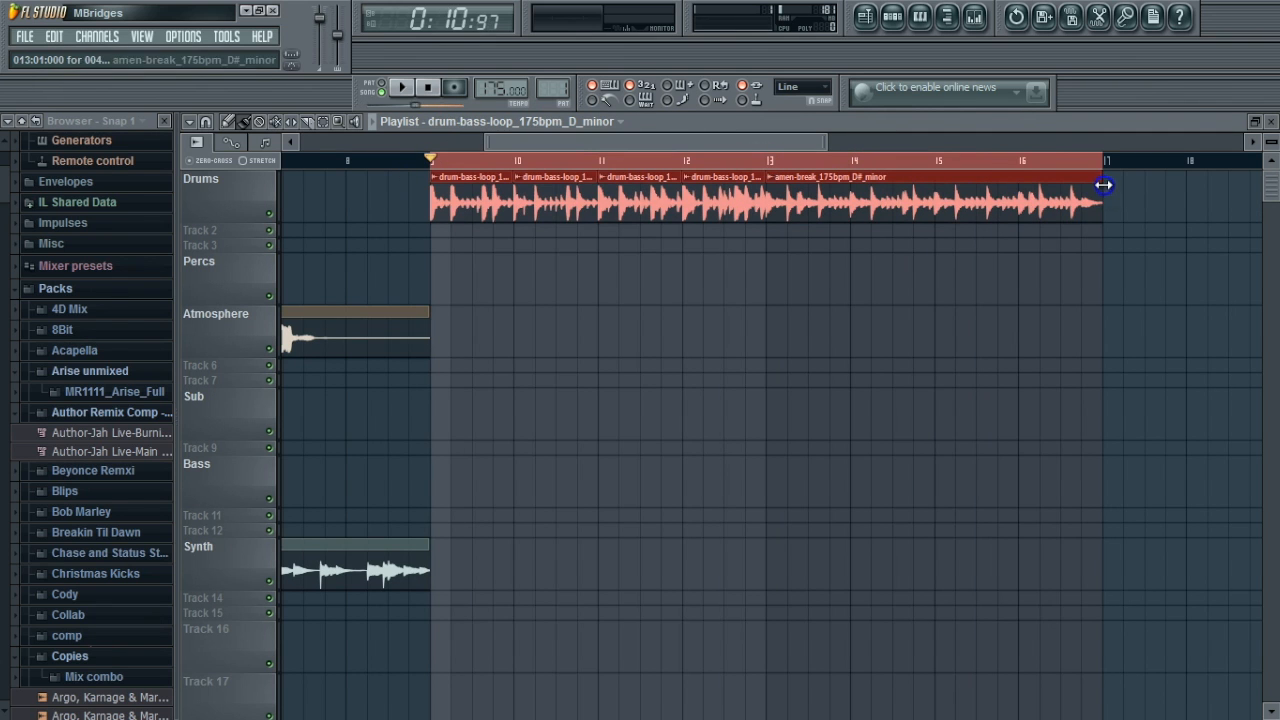
pyautogui.click(405, 87)
pyautogui.moveTo(4, 200); pyautogui.dragTo(2, 293)
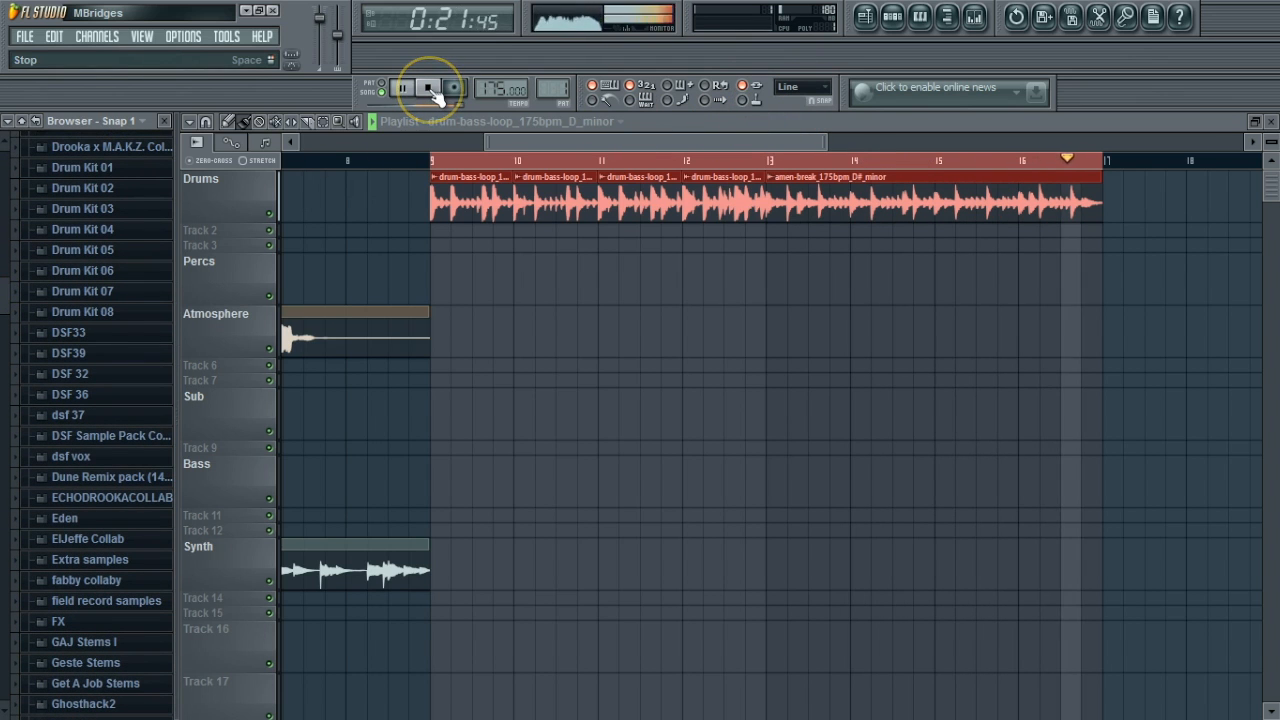
pyautogui.click(430, 90)
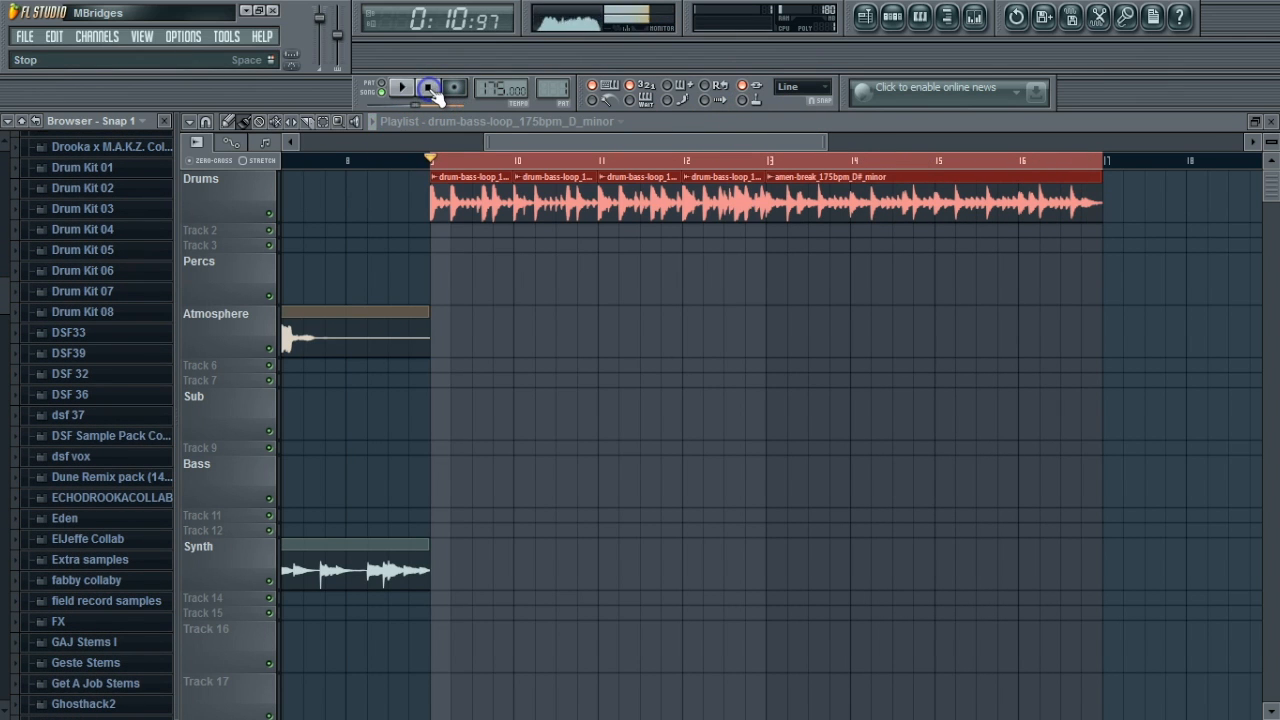
# Delete the four drum-bass-loop clips at bars 9 to 12 of the Drums track
pyautogui.rightClick(459, 207)
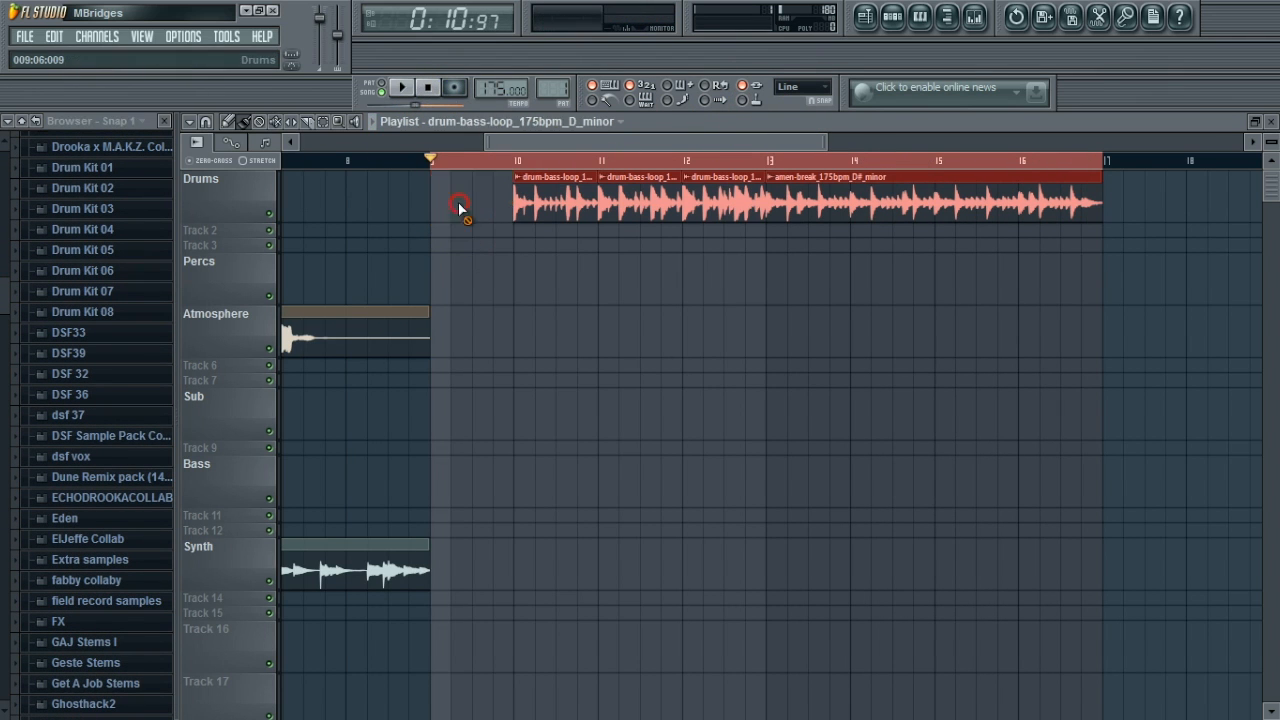
pyautogui.rightClick(539, 207)
pyautogui.rightClick(635, 207)
pyautogui.rightClick(715, 207)
# Move the amen-break_175bpm_D#_minor clip to start at bar 9 of the Drums track
pyautogui.moveTo(833, 208); pyautogui.dragTo(511, 189)
pyautogui.doubleClick(511, 189)
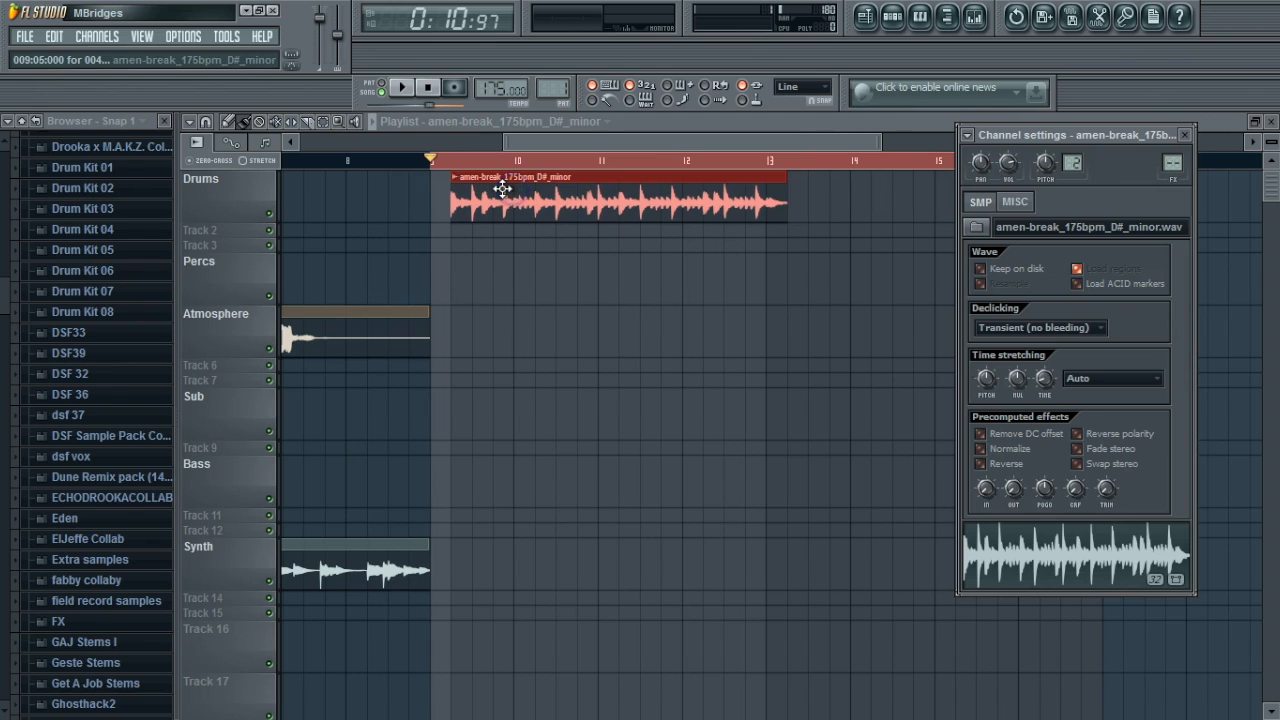
pyautogui.click(1187, 134)
pyautogui.moveTo(708, 180); pyautogui.dragTo(812, 204)
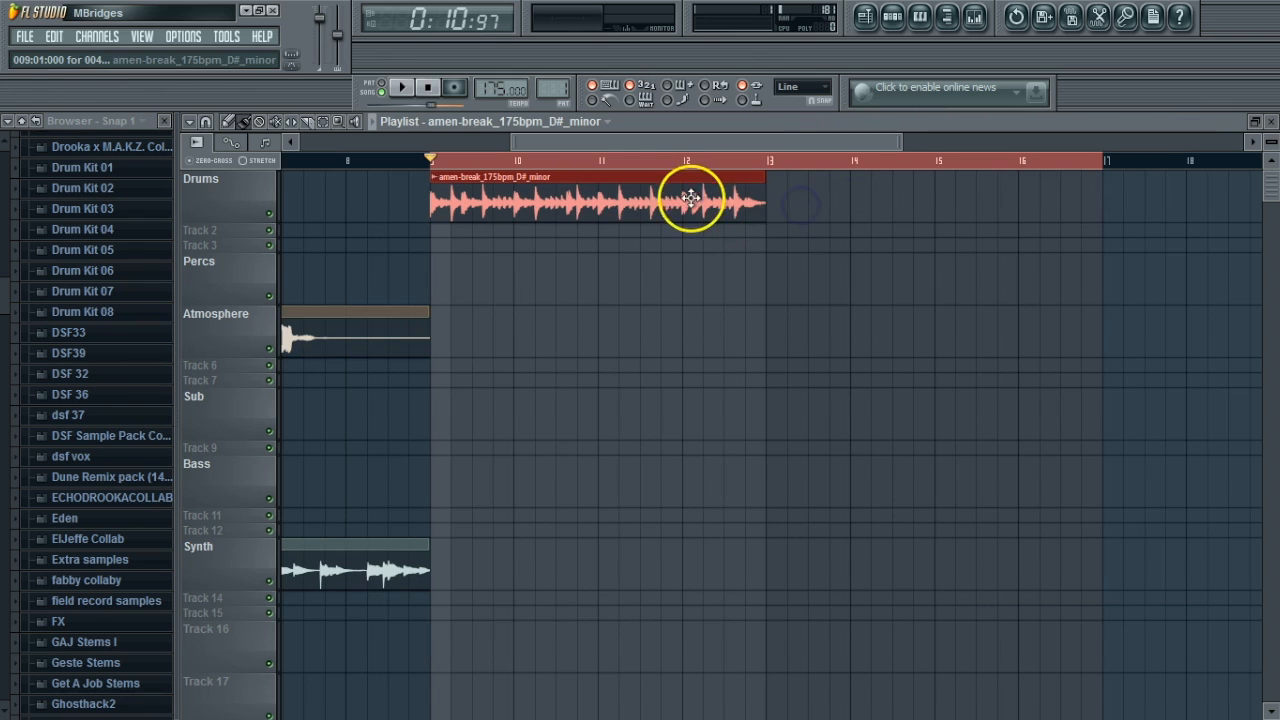
pyautogui.doubleClick(453, 183)
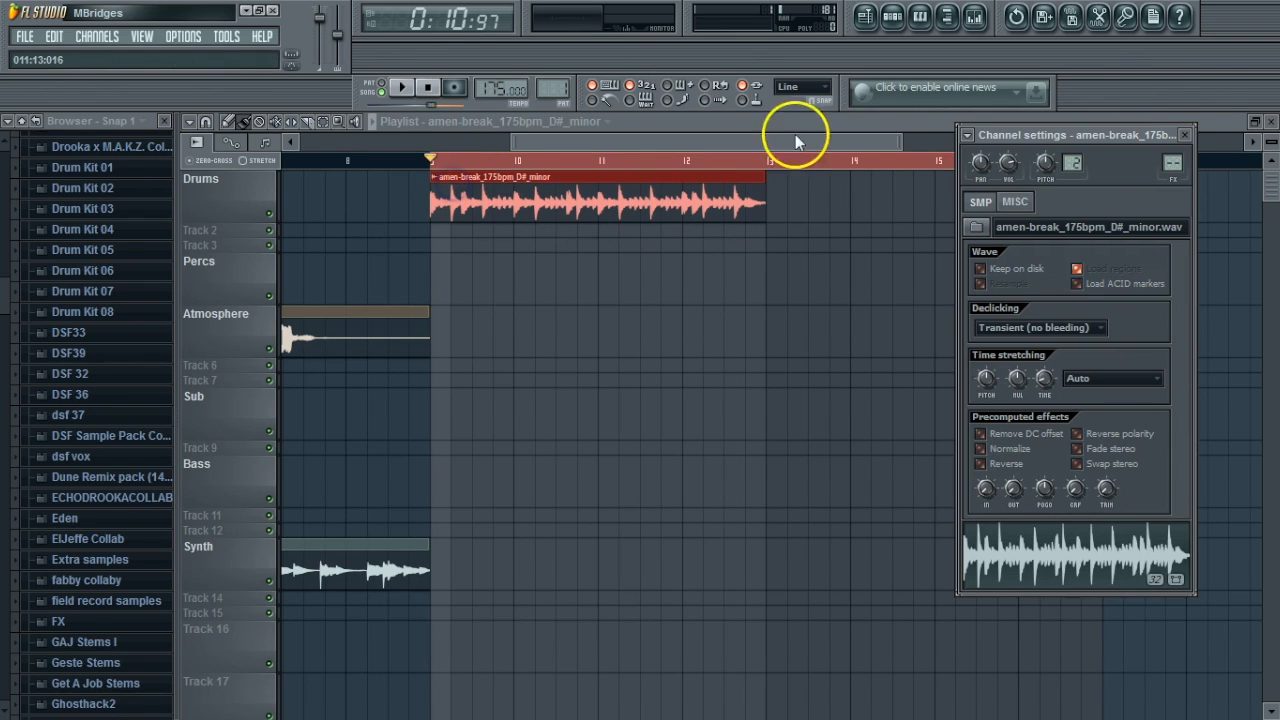
pyautogui.click(1186, 134)
# Duplicate the amen-break clip three times in a row so the Drums track is filled from bar 9 to bar 25
pyautogui.hotkey('ctrl', 'b')
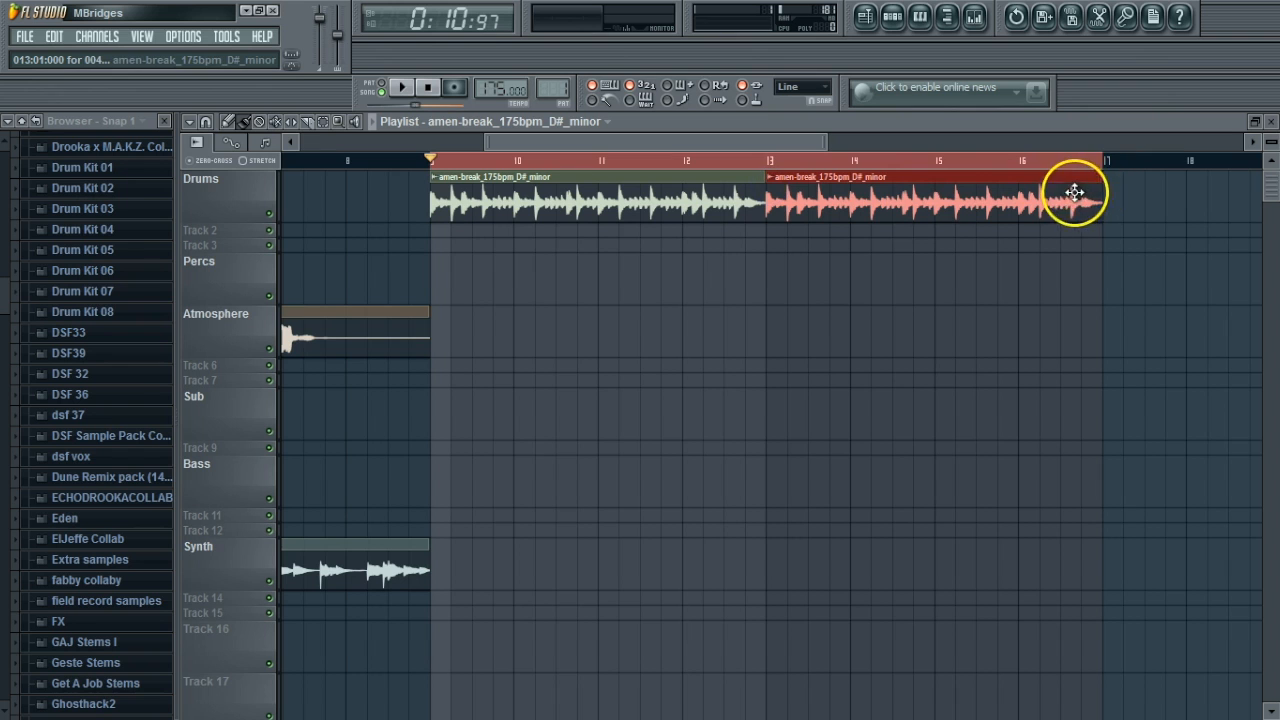
pyautogui.hotkey('ctrl', 'b')
pyautogui.moveTo(730, 141); pyautogui.dragTo(846, 142)
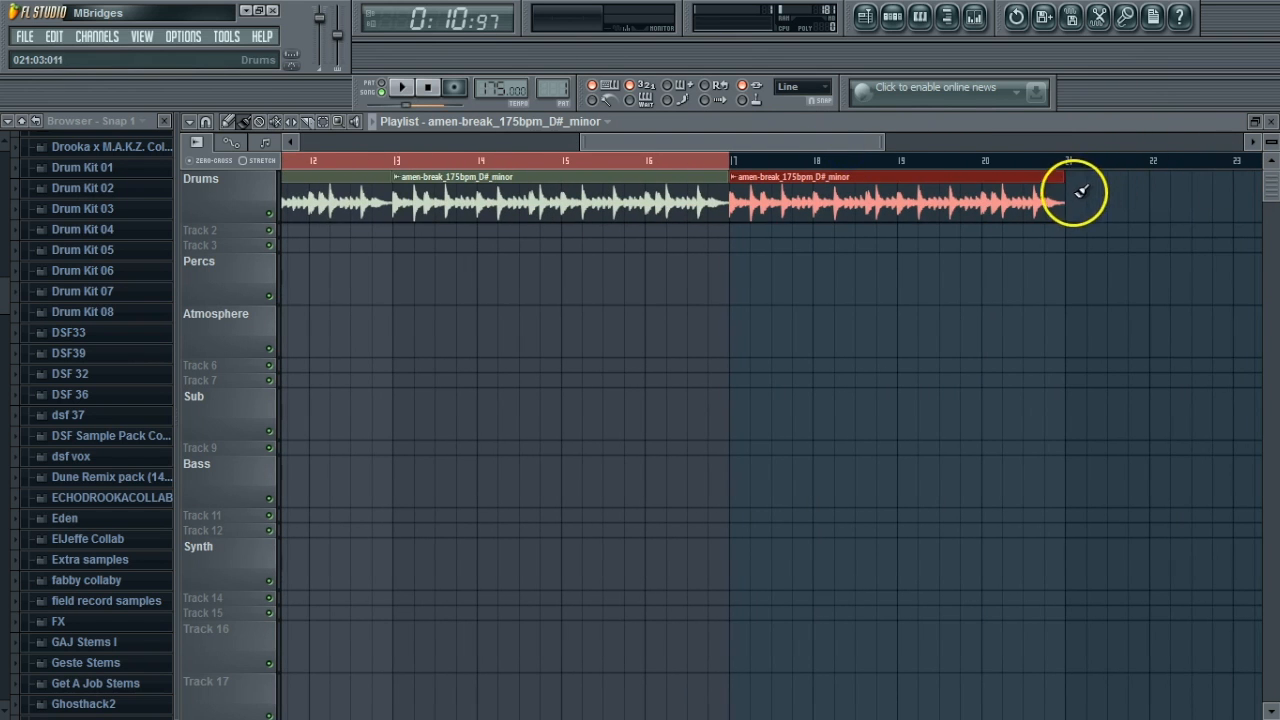
pyautogui.hotkey('ctrl', 'b')
# Place drum-bass-loop_175bpm_A_major at bar 12 and drum-bass-loop_175bpm_A_minor (1) at bar 16 of Track 2
pyautogui.moveTo(651, 146); pyautogui.dragTo(568, 138)
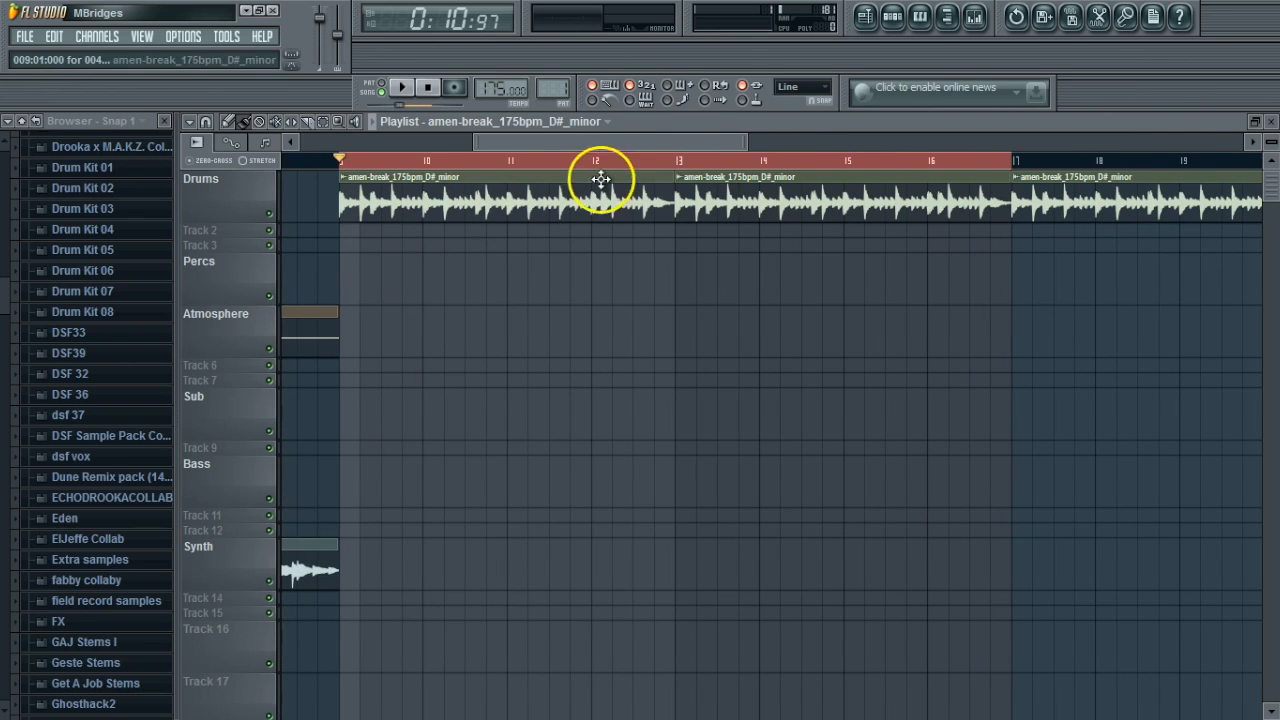
pyautogui.moveTo(576, 133)
pyautogui.mouseDown()
pyautogui.moveTo(389, 134)
pyautogui.moveTo(565, 150)
pyautogui.moveTo(566, 138)
pyautogui.mouseUp()
pyautogui.click(568, 122)
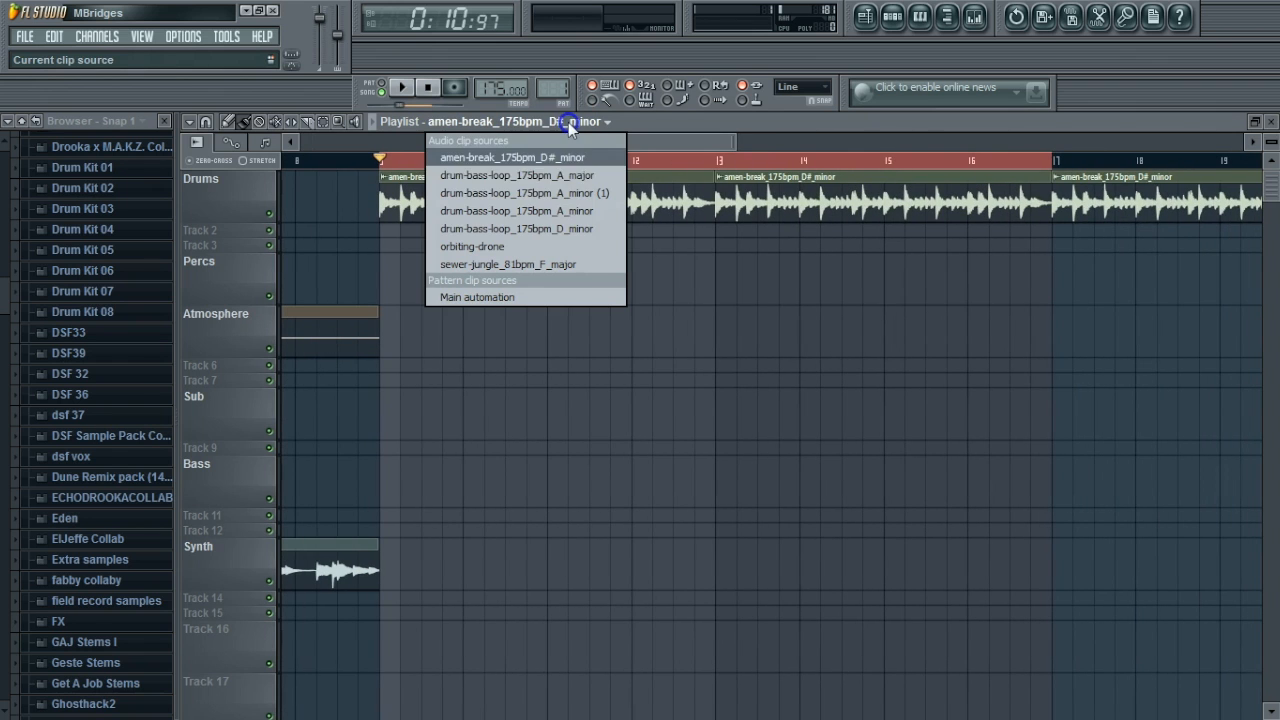
pyautogui.click(565, 176)
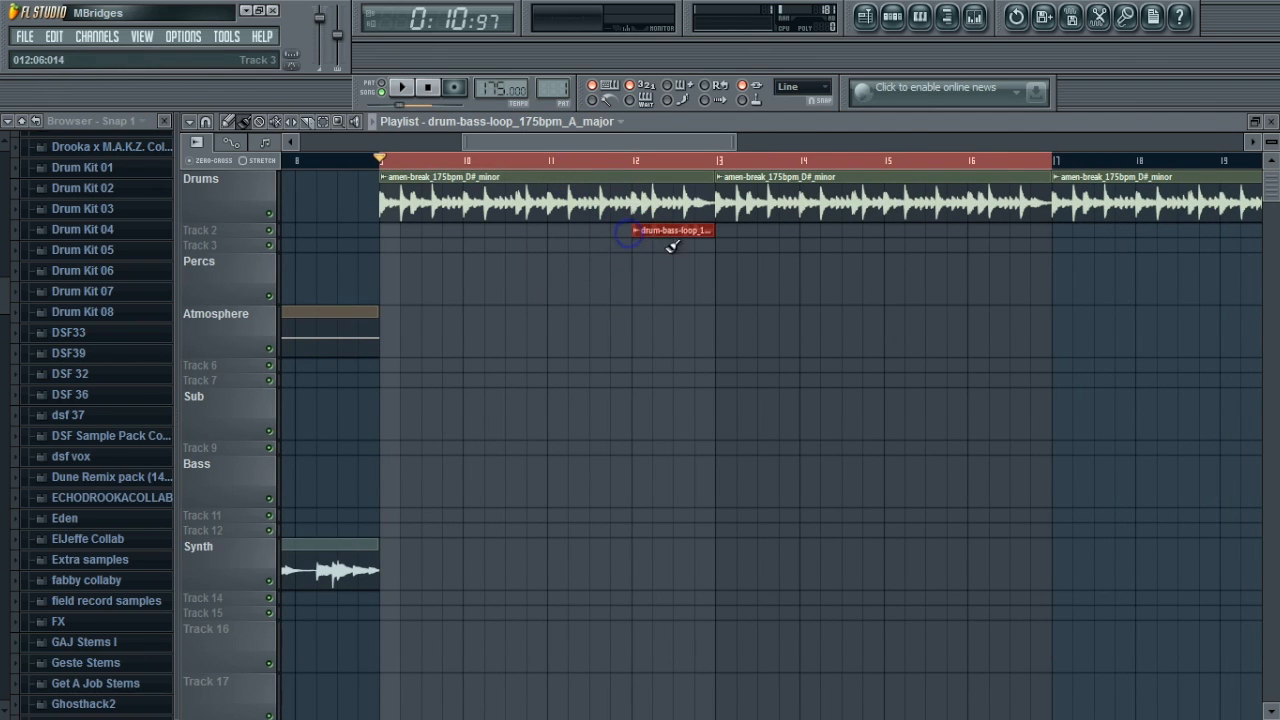
pyautogui.click(580, 123)
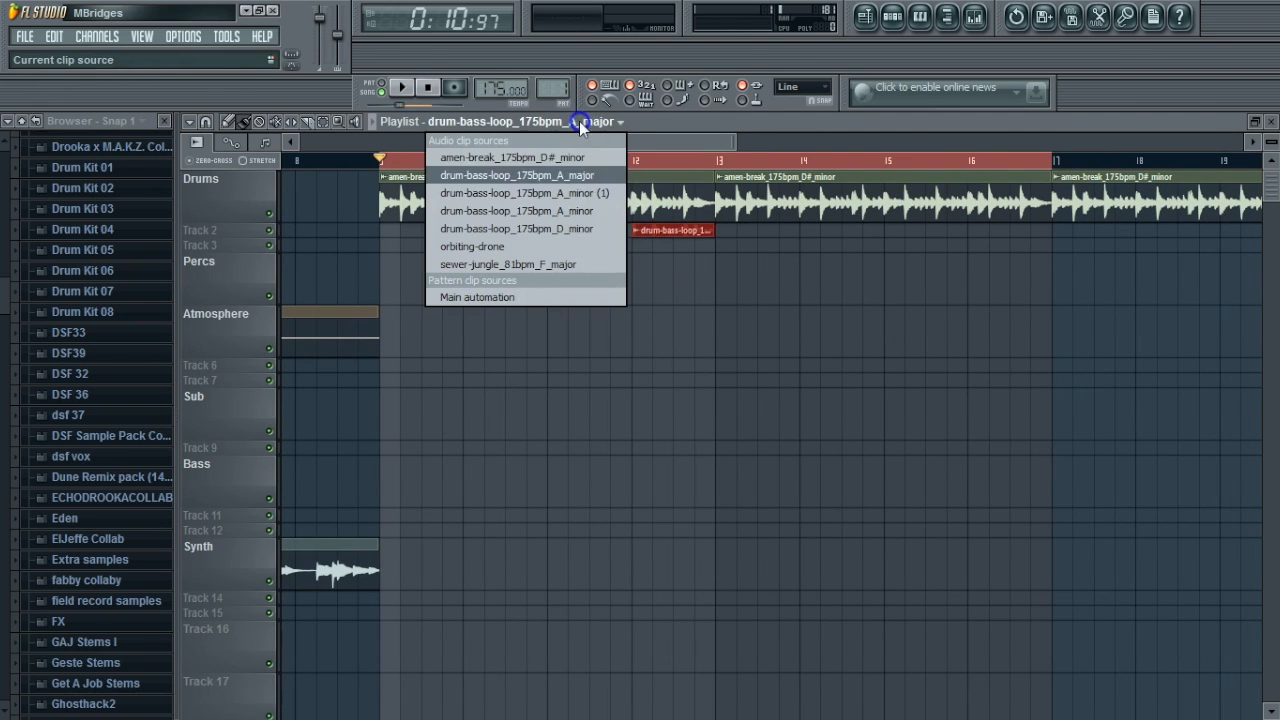
pyautogui.click(580, 193)
pyautogui.click(978, 229)
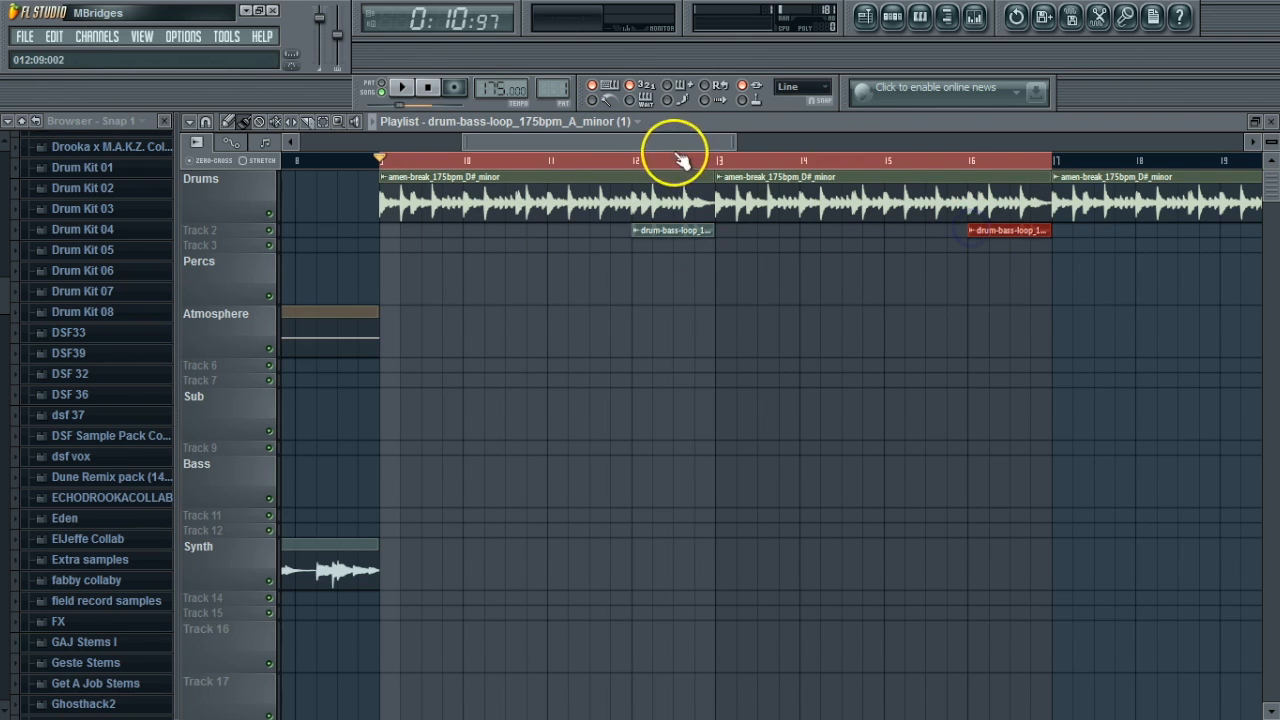
# Place drum-bass-loop_175bpm_A_minor at bar 20 and drum-bass-loop_175bpm_D_minor at bar 24 of Track 2
pyautogui.click(630, 123)
pyautogui.click(605, 210)
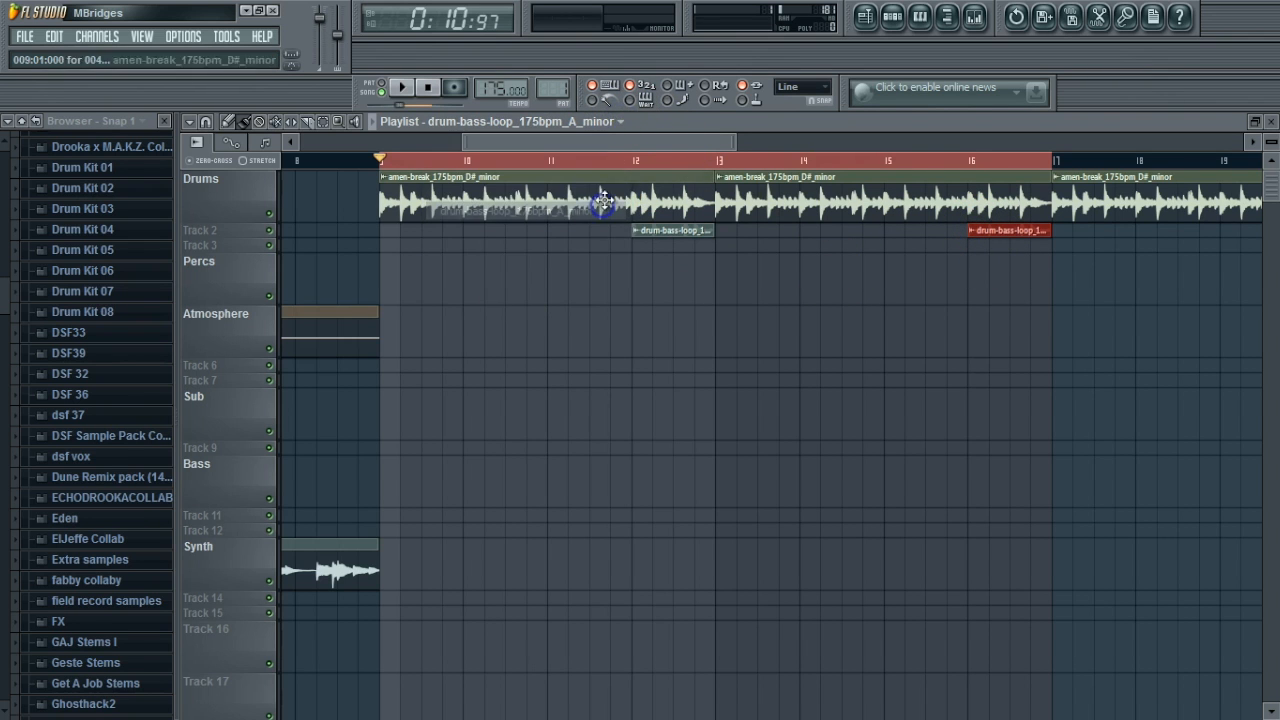
pyautogui.moveTo(650, 140); pyautogui.dragTo(723, 143)
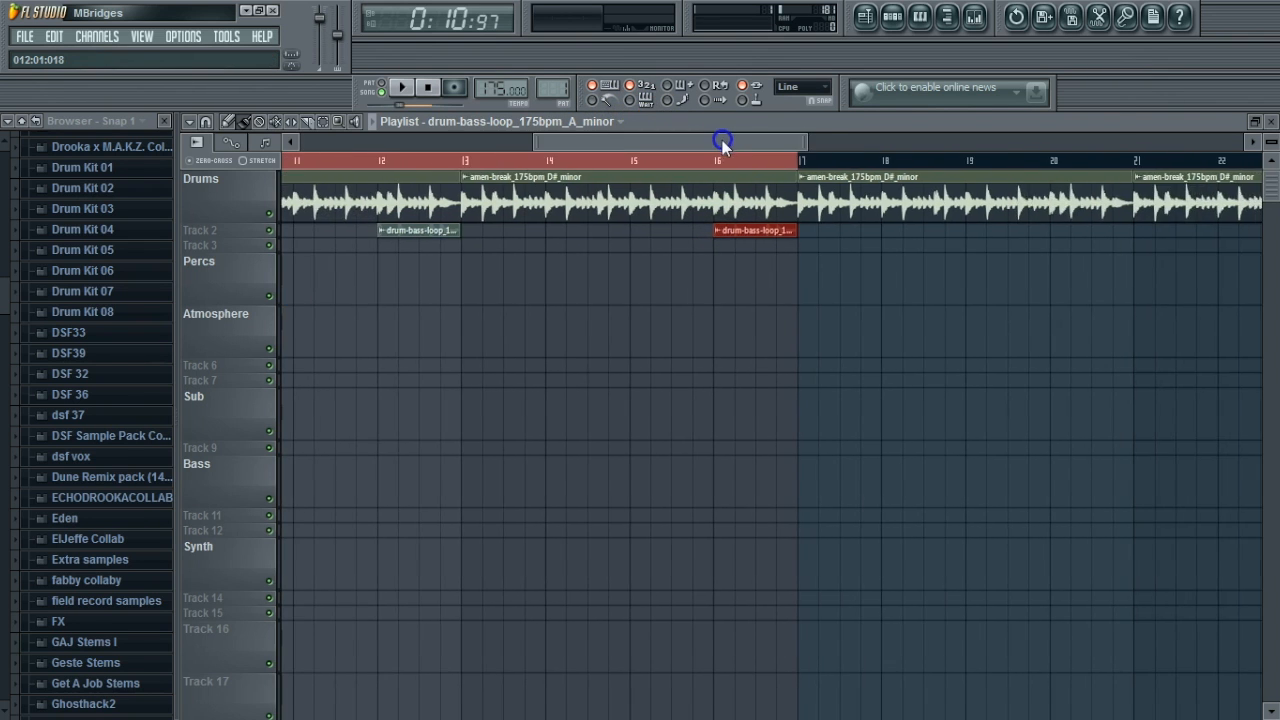
pyautogui.click(1060, 230)
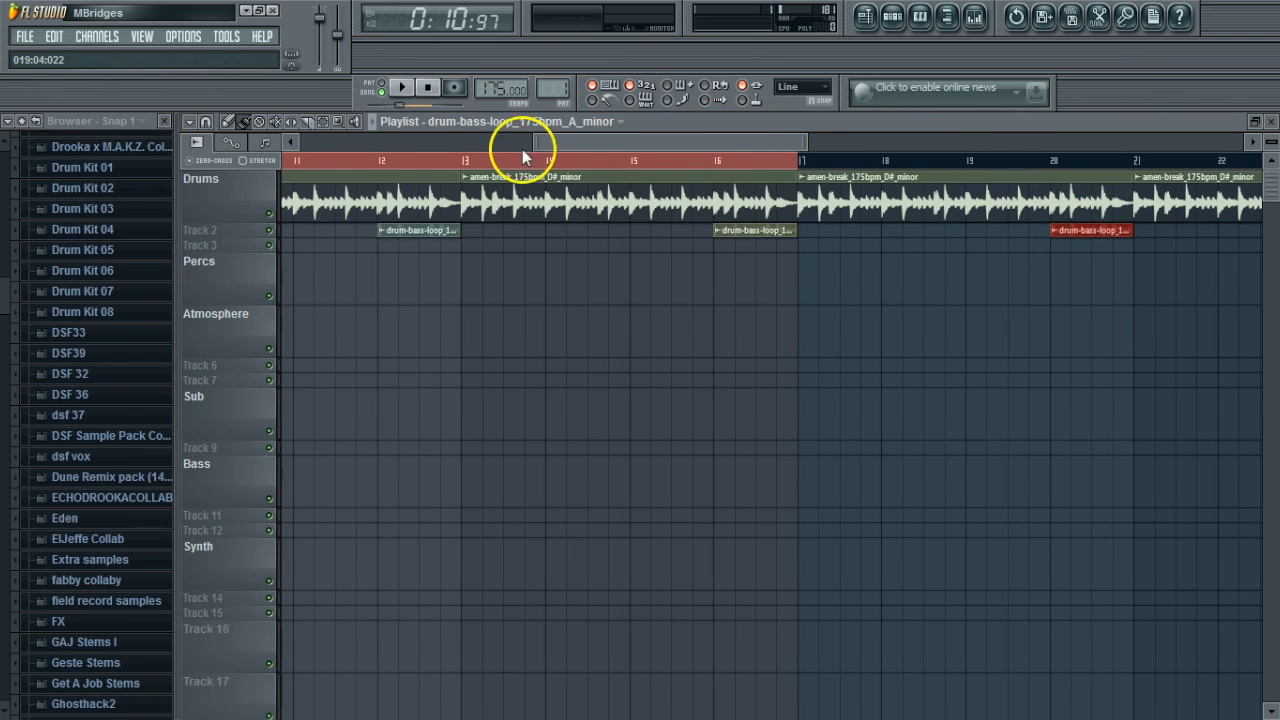
pyautogui.click(596, 125)
pyautogui.click(563, 232)
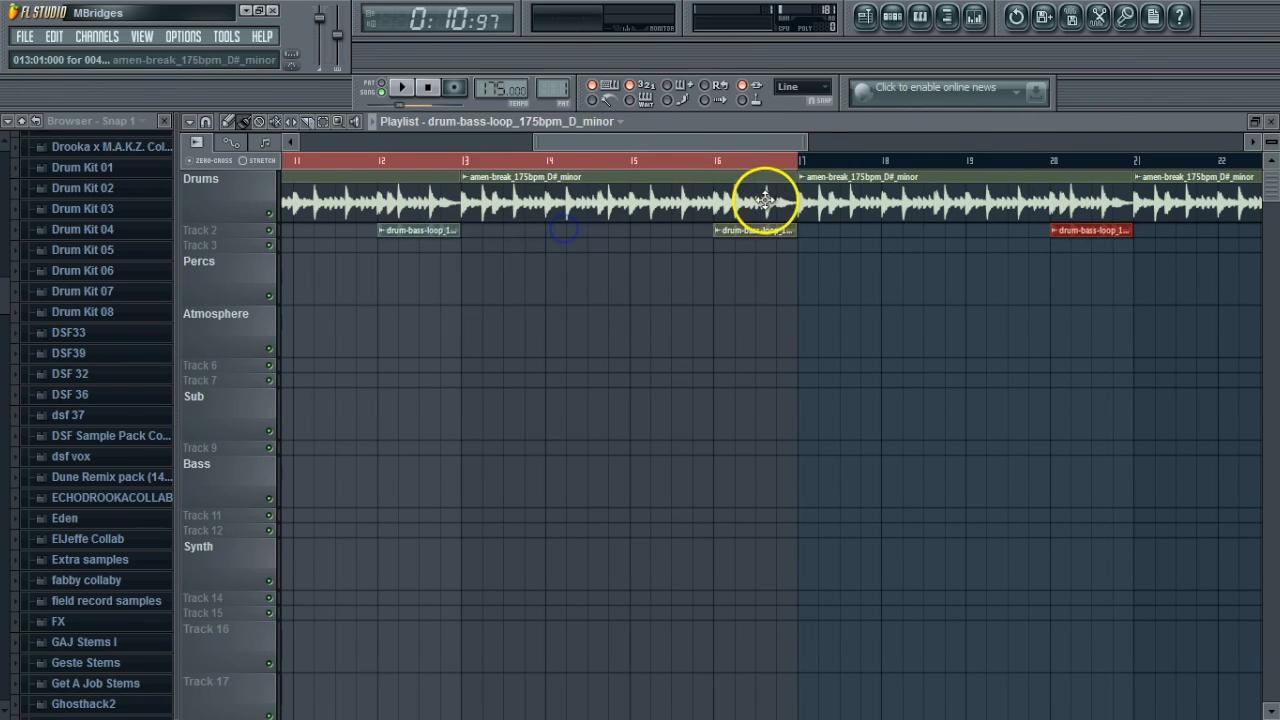
pyautogui.moveTo(720, 141); pyautogui.dragTo(786, 142)
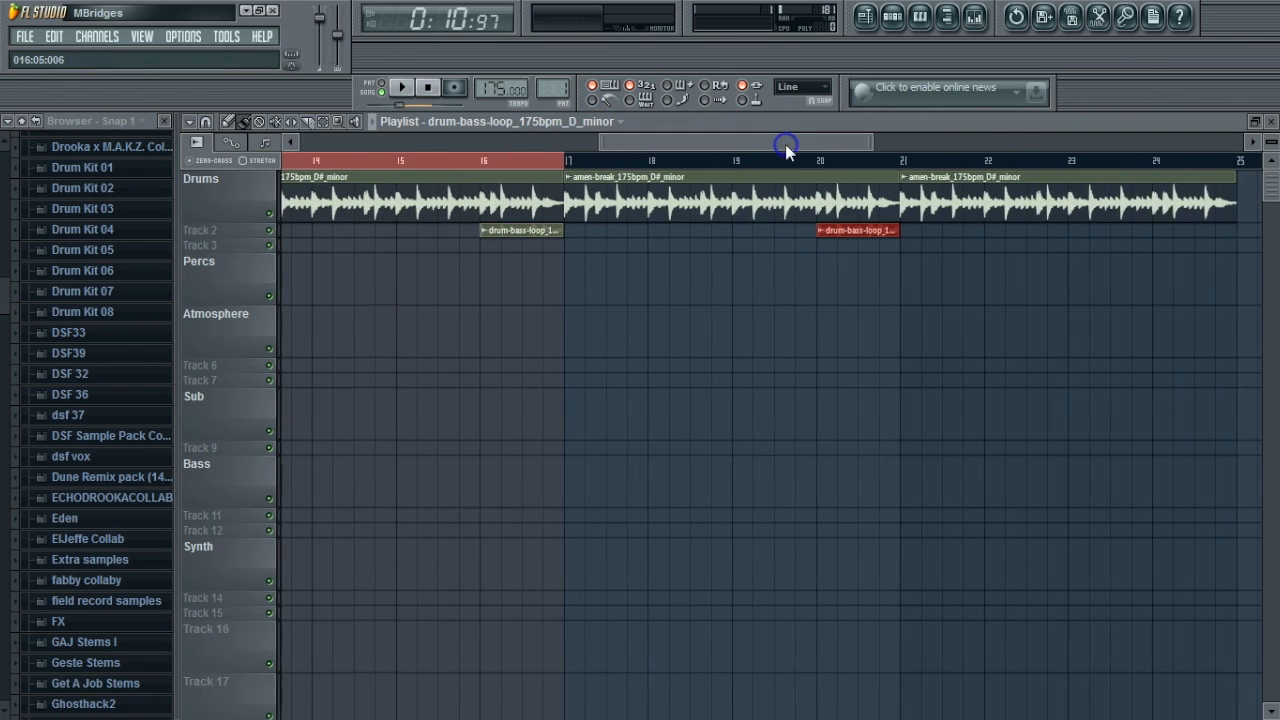
pyautogui.click(1157, 230)
# Select bars 9 to 25 and play back the drum arrangement while showing the audio clip channels
pyautogui.moveTo(1240, 172); pyautogui.dragTo(357, 198)
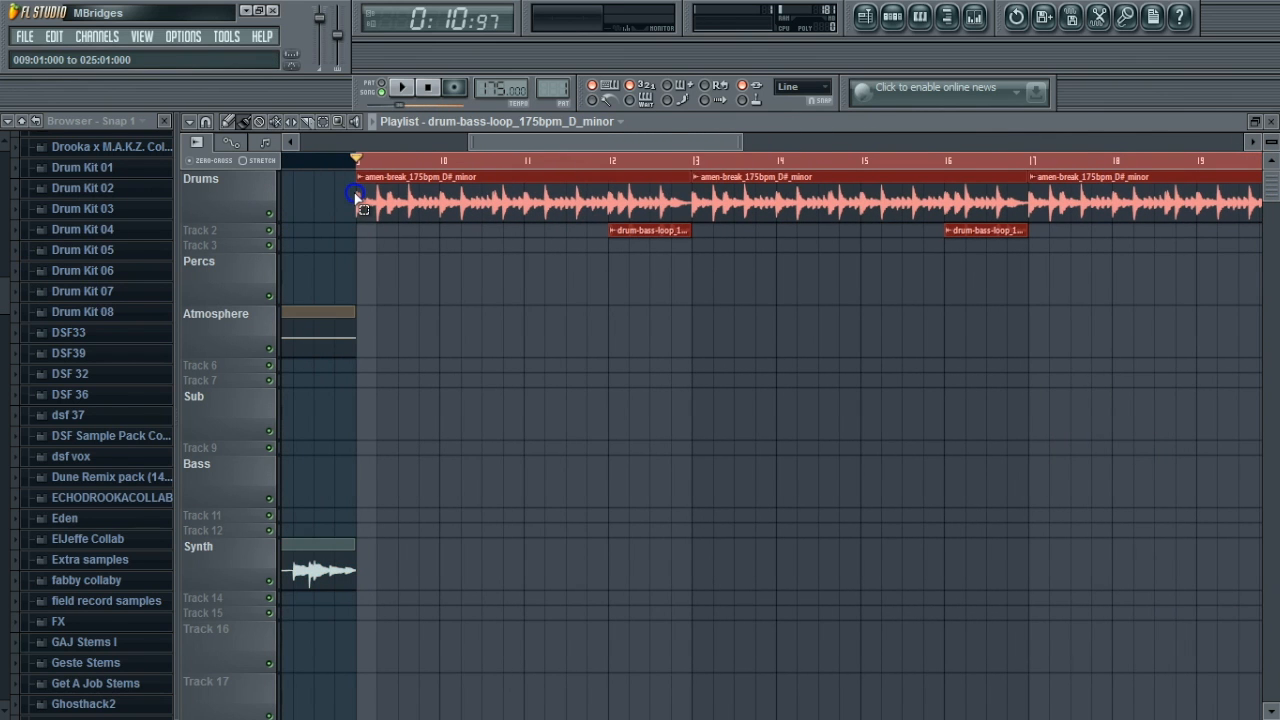
pyautogui.click(403, 89)
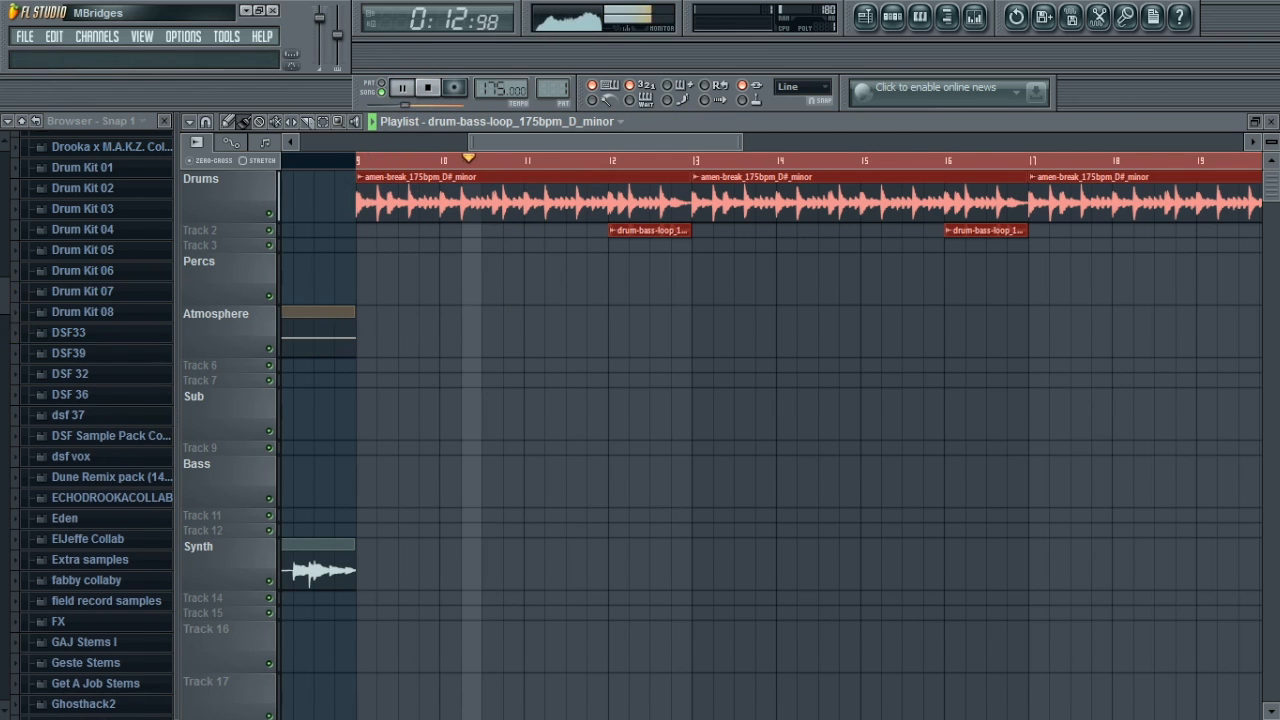
pyautogui.scroll(-15, 7, 443)
pyautogui.scroll(1, 7, 443)
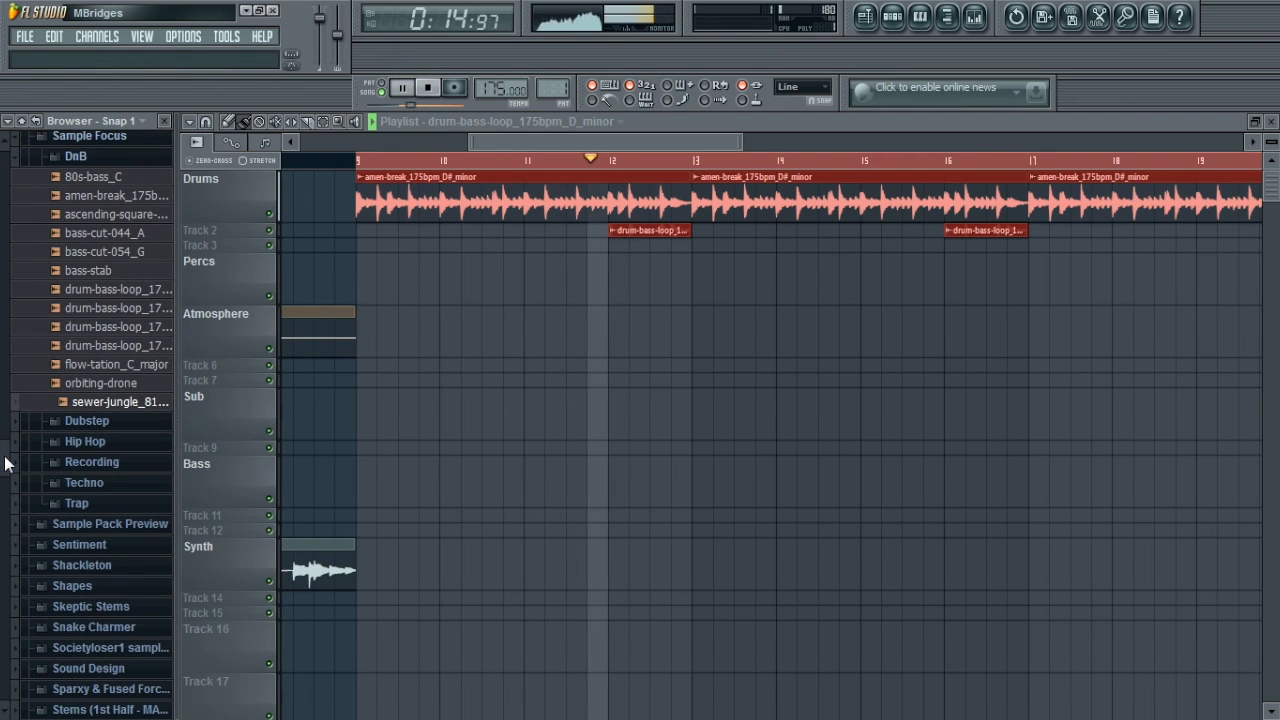
pyautogui.press('F6')
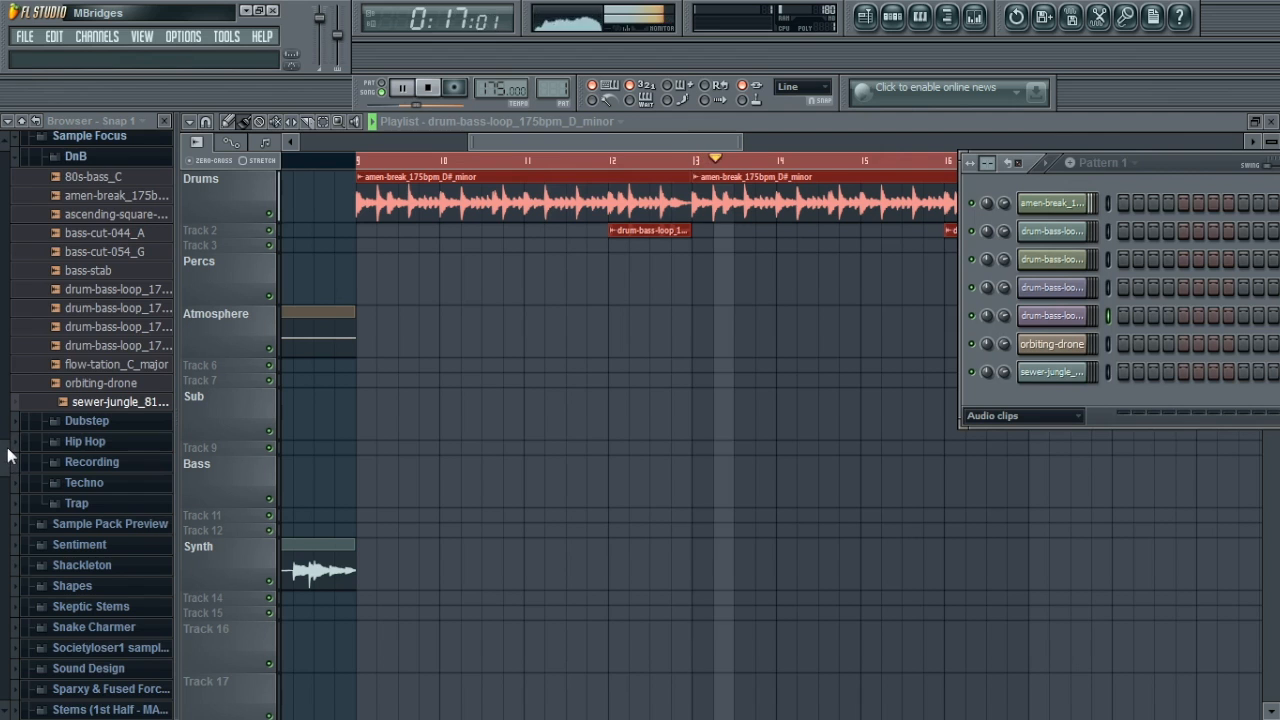
pyautogui.scroll(-6, 7, 450)
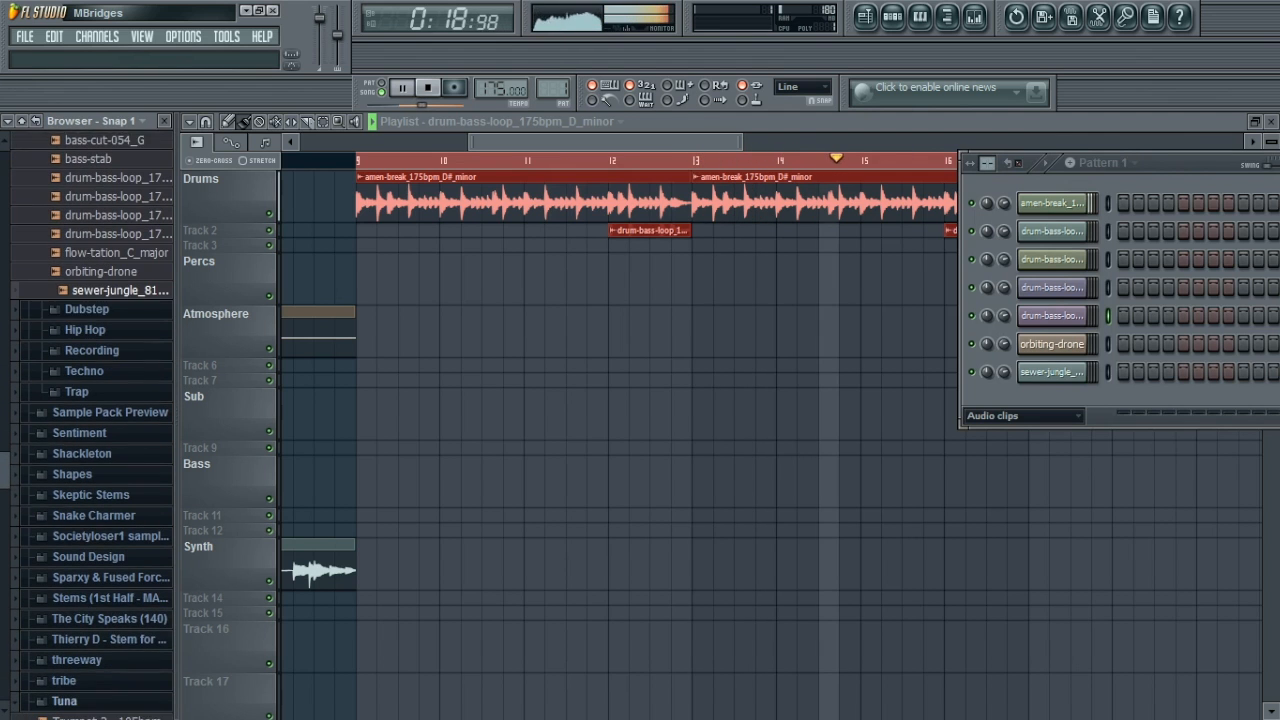
# Lower the channel volume of the amen-break_175bpm_D#_minor clip during playback
pyautogui.doubleClick(565, 205)
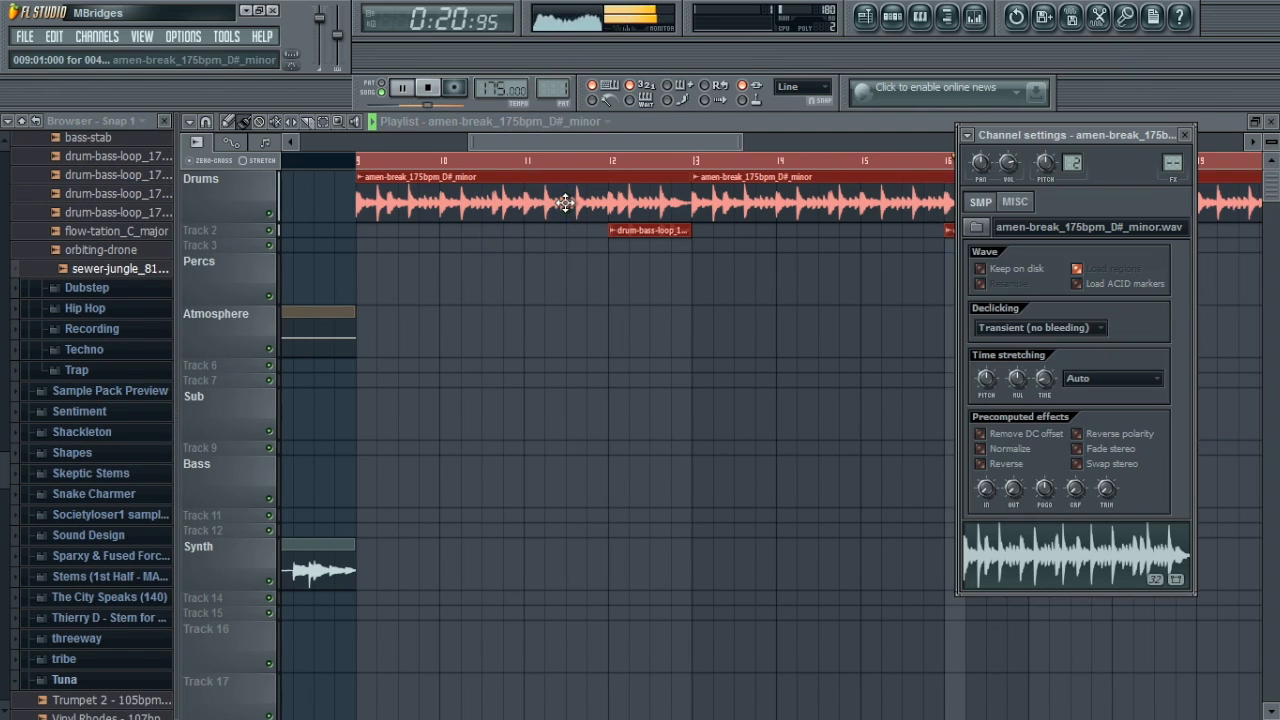
pyautogui.moveTo(1008, 163); pyautogui.dragTo(1013, 192)
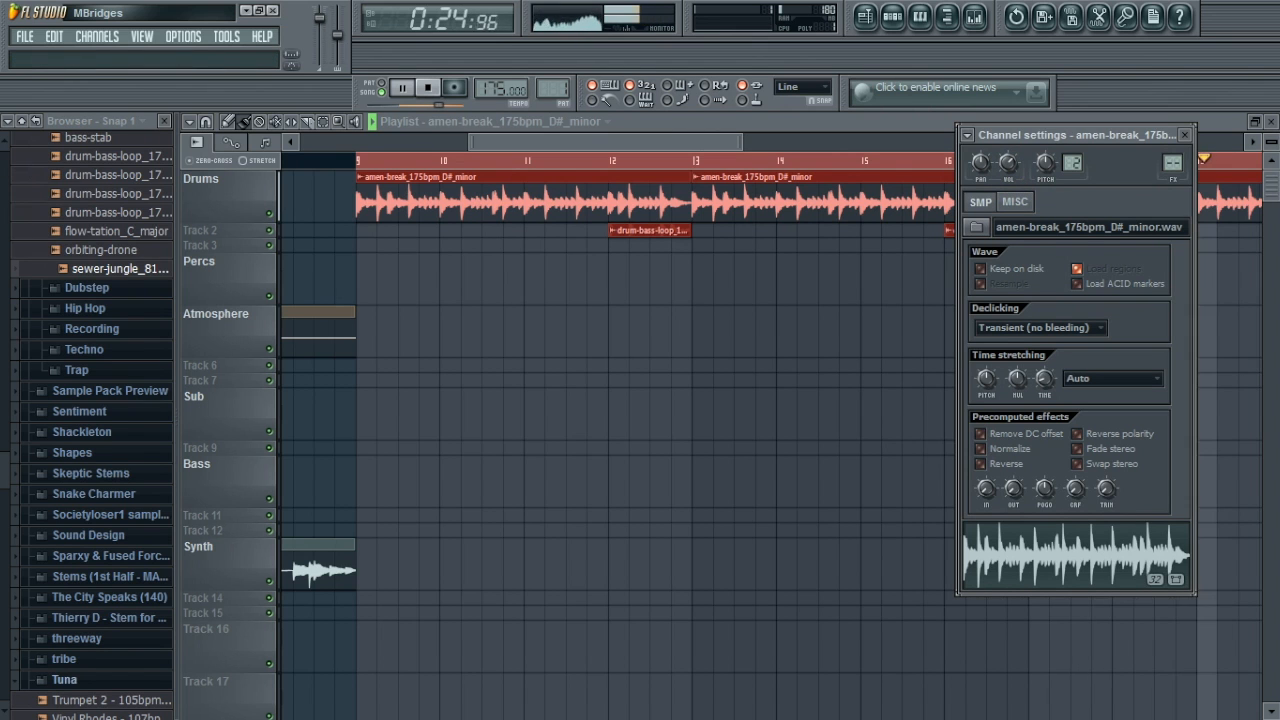
pyautogui.scroll(-3, 110, 476)
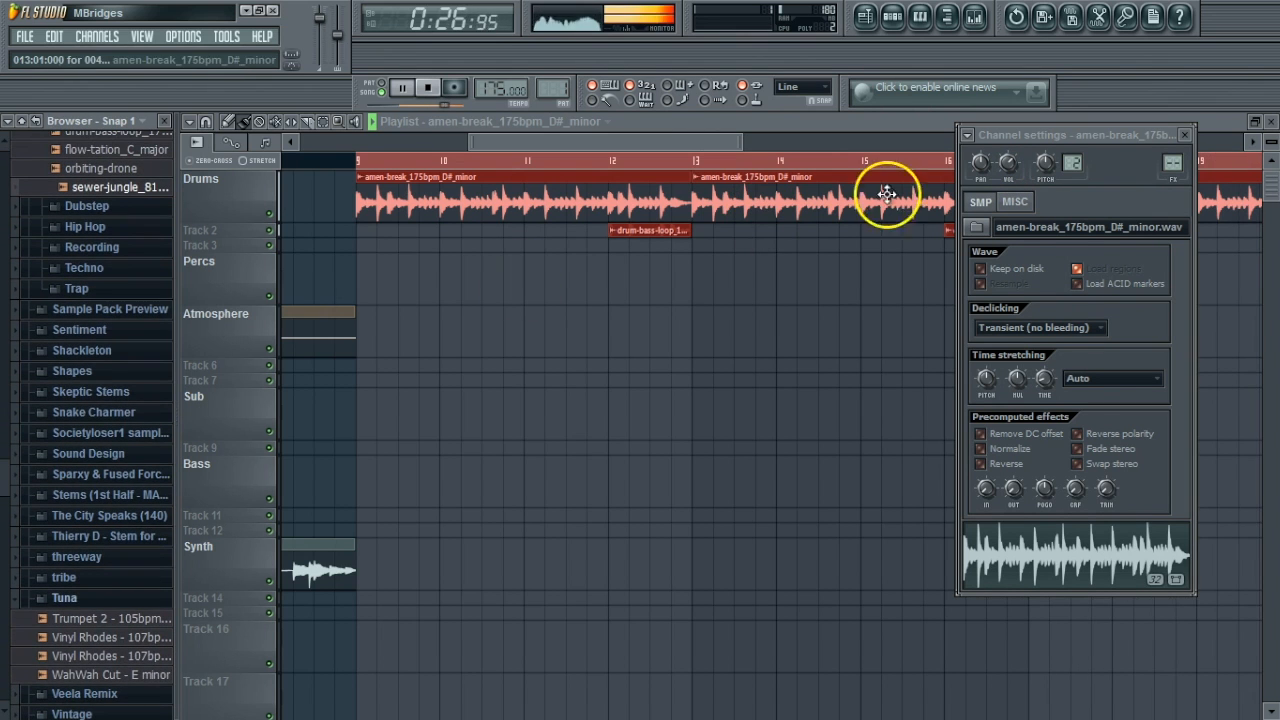
# Reset the amen-break_175bpm_D#_minor channel volume to default and show the channel settings of drum-bass-loop_175bpm_A_major
pyautogui.rightClick(1008, 164)
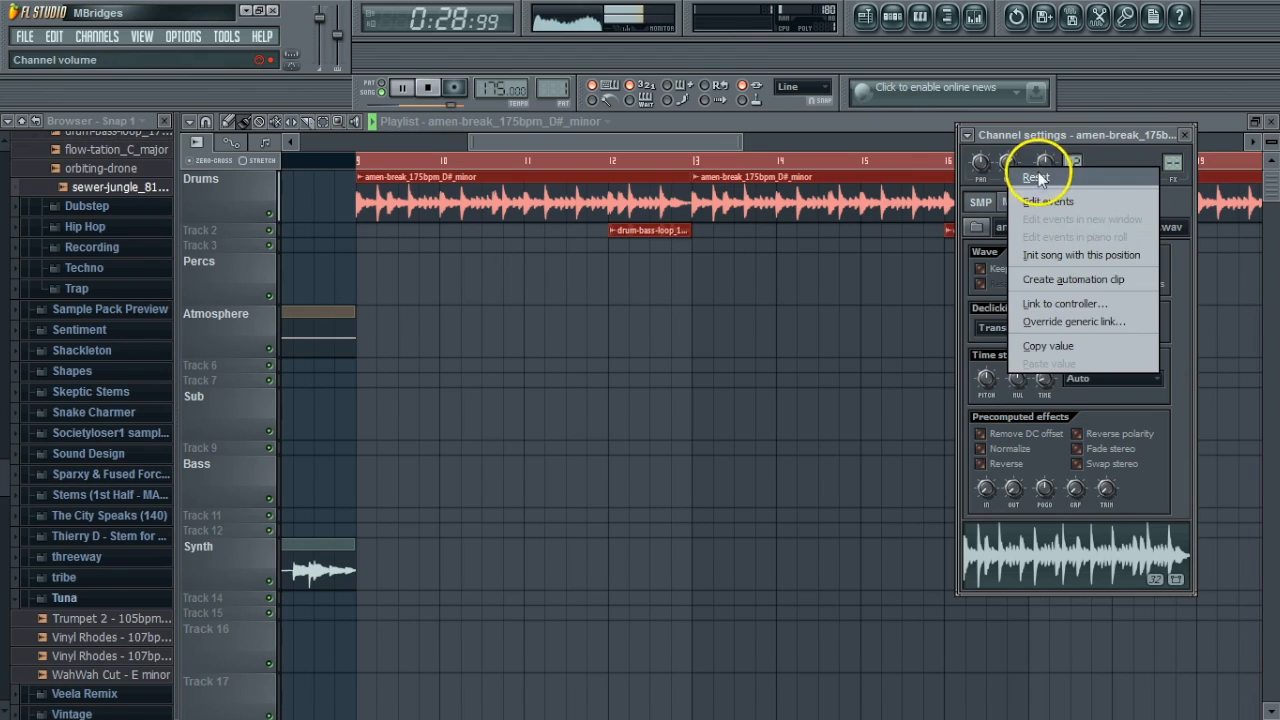
pyautogui.click(1037, 178)
pyautogui.click(628, 231)
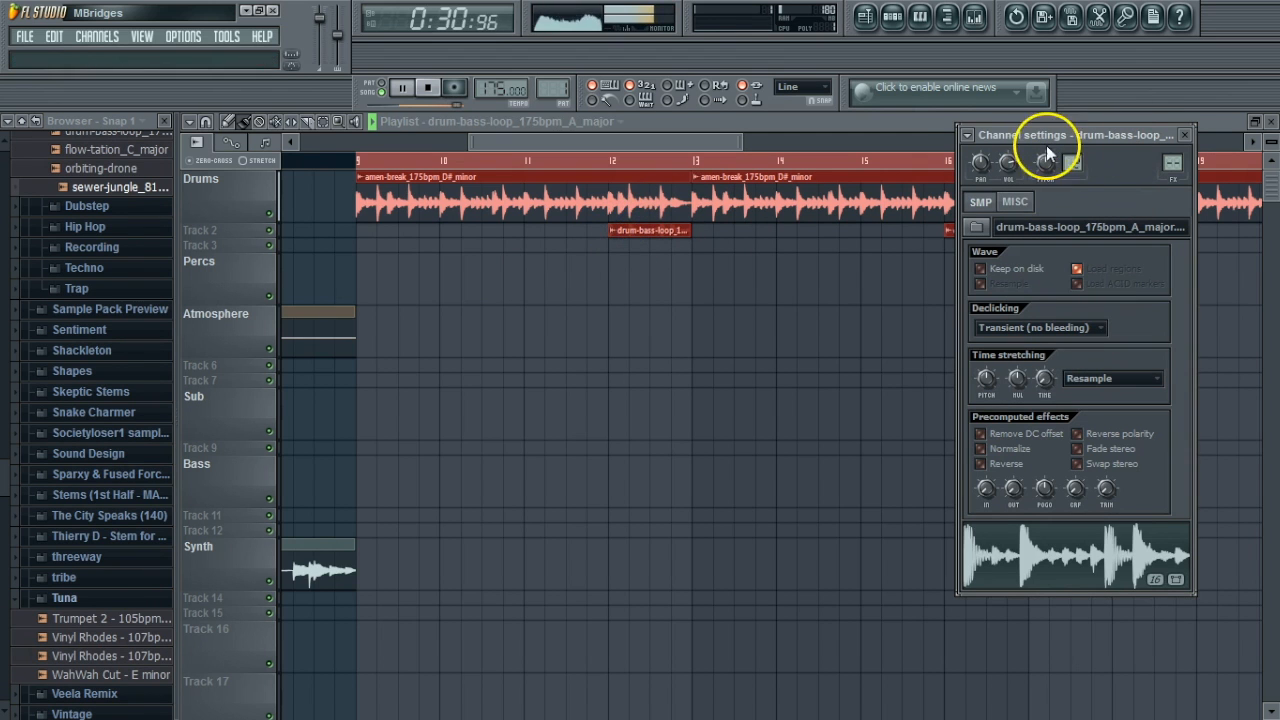
pyautogui.moveTo(1063, 134); pyautogui.dragTo(653, 181)
# Lower the channel volume of the drum-bass-loop_175bpm_A_minor (1) clip at bar 16
pyautogui.click(978, 231)
pyautogui.moveTo(599, 212); pyautogui.dragTo(602, 248)
pyautogui.click(772, 182)
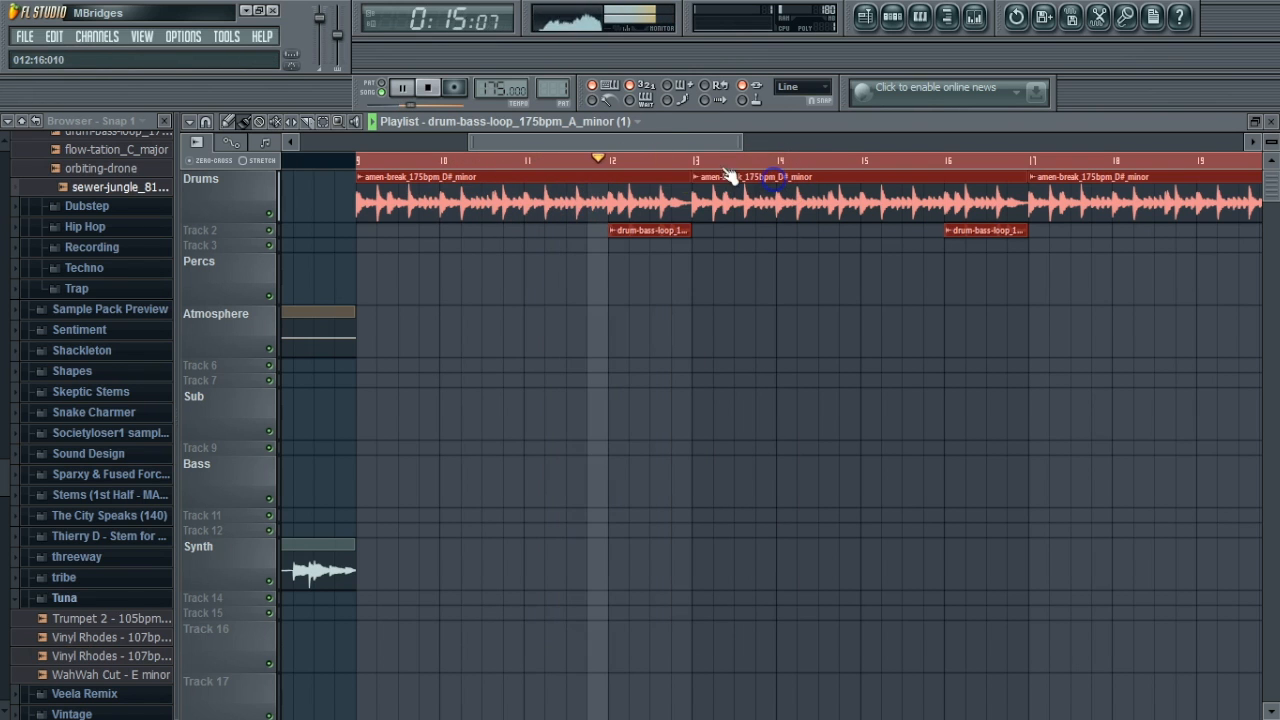
# Lower the channel volume of the drum-bass-loop_175bpm_A_minor clip at bar 20
pyautogui.moveTo(686, 143); pyautogui.dragTo(780, 149)
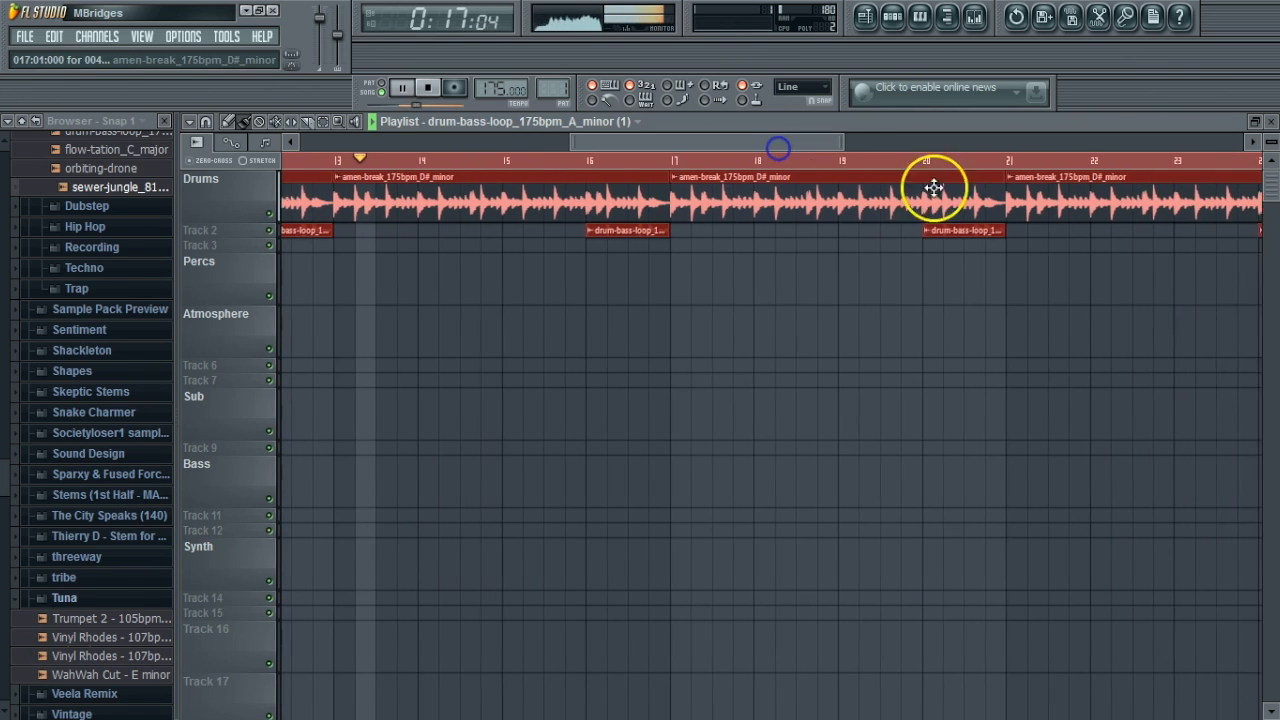
pyautogui.doubleClick(943, 230)
pyautogui.moveTo(595, 210); pyautogui.dragTo(600, 243)
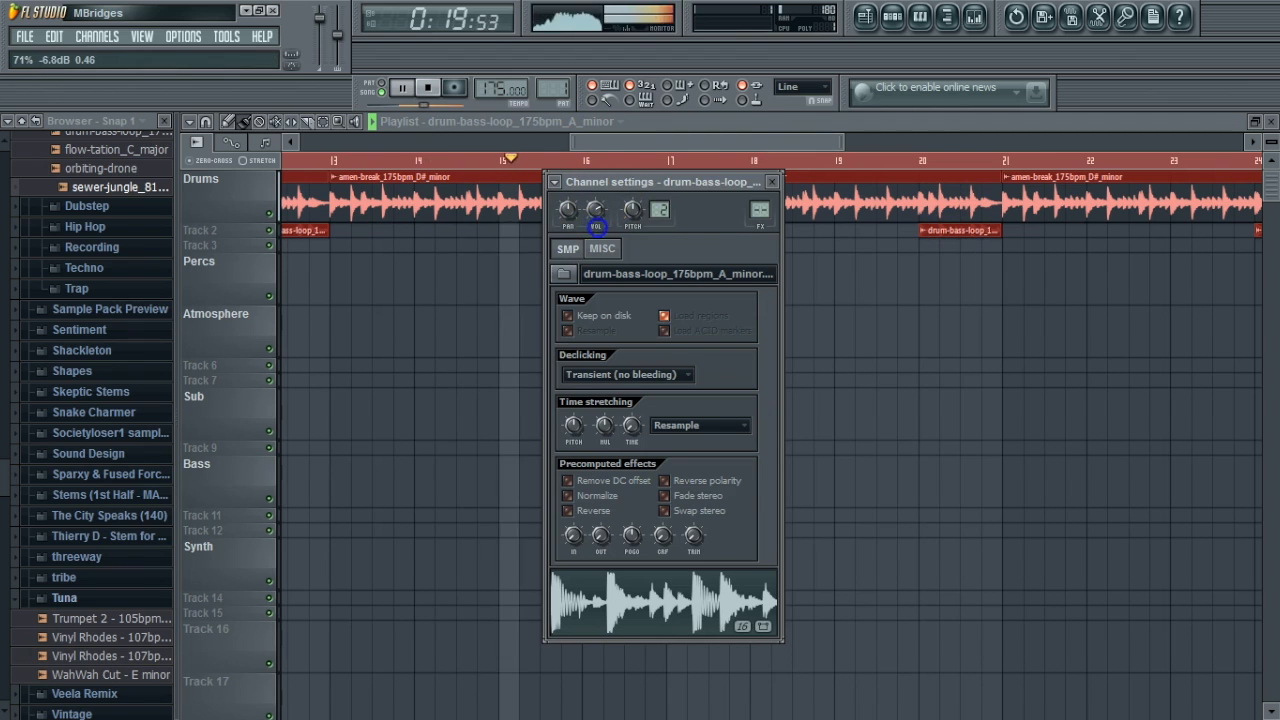
pyautogui.click(772, 182)
# Lower the channel volume of the drum-bass-loop_175bpm_D_minor clip at bar 24
pyautogui.moveTo(775, 149); pyautogui.dragTo(872, 150)
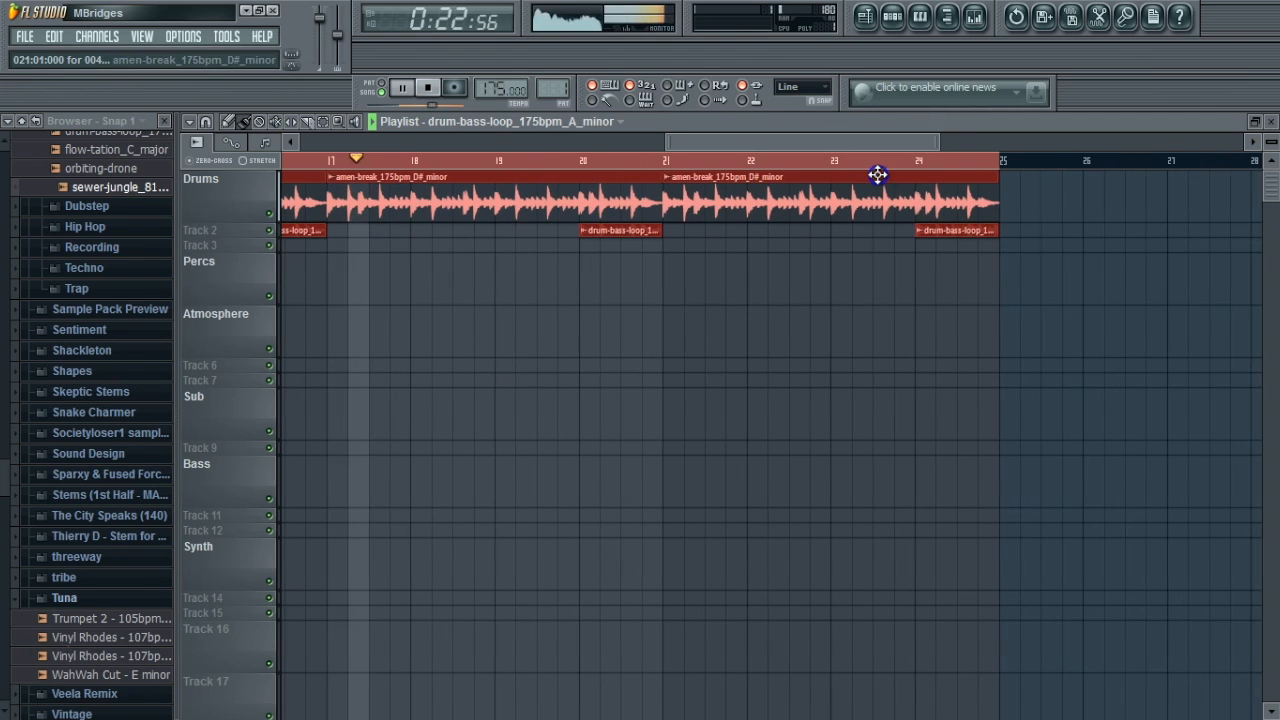
pyautogui.doubleClick(929, 229)
pyautogui.moveTo(595, 213); pyautogui.dragTo(602, 248)
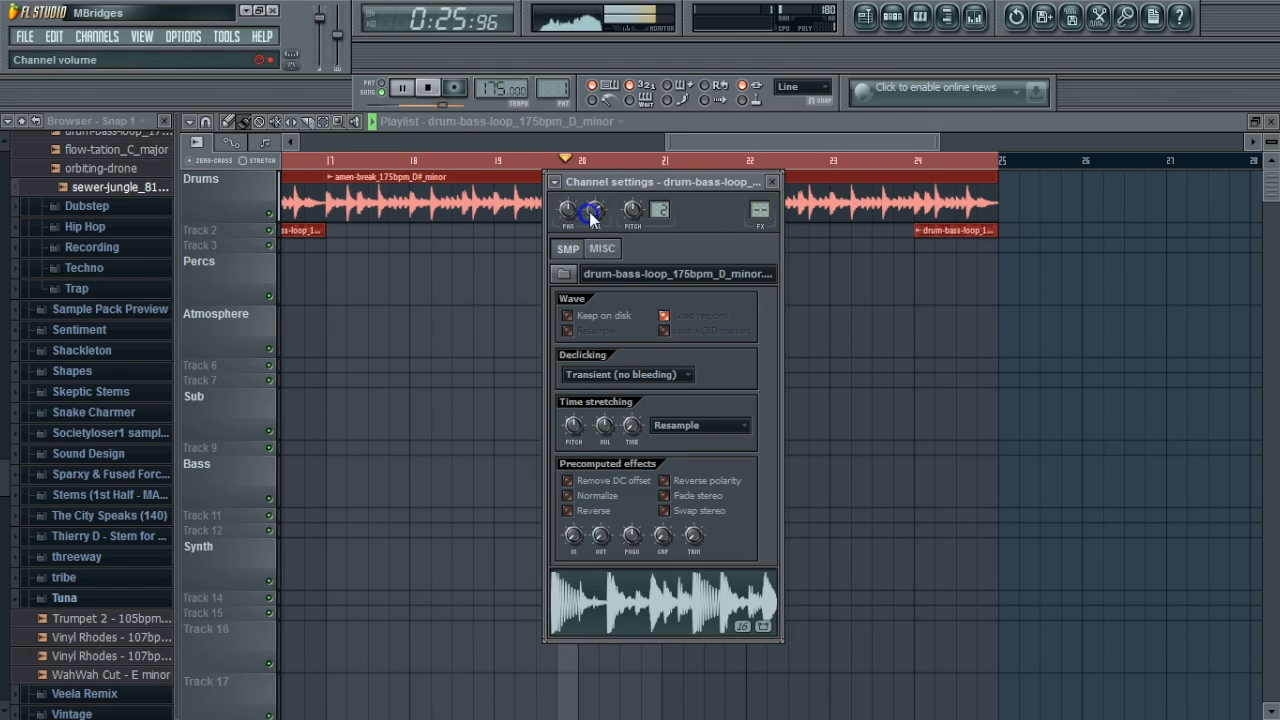
pyautogui.click(772, 182)
# Show the Unsorted channel group in the step sequencer, with the Sample Focus DnB samples in view
pyautogui.moveTo(734, 142); pyautogui.dragTo(567, 111)
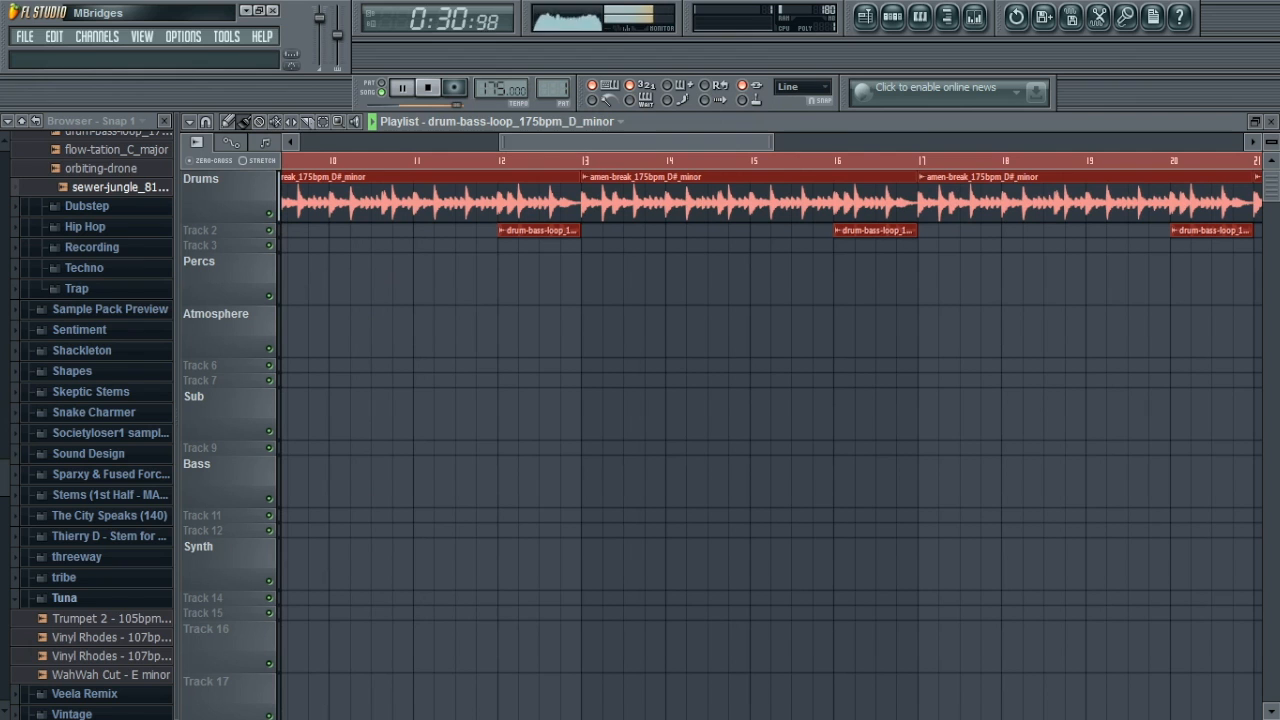
pyautogui.scroll(7, 90, 420)
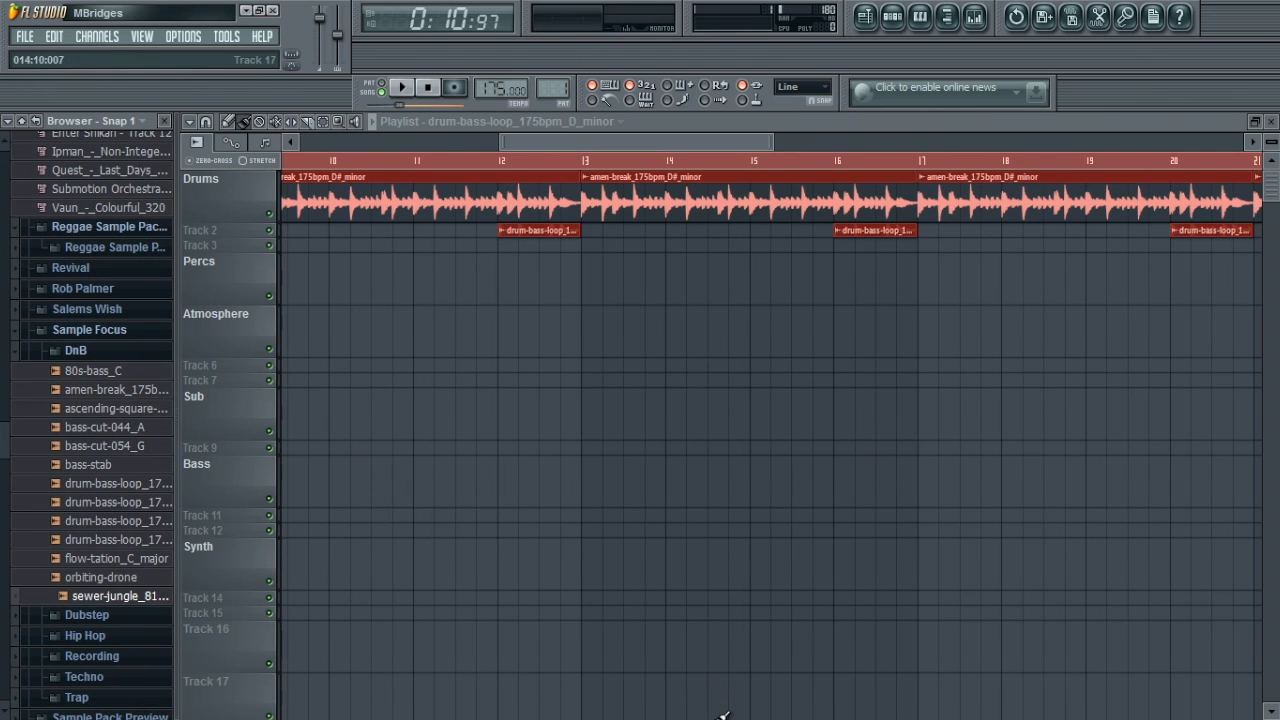
pyautogui.press('F6')
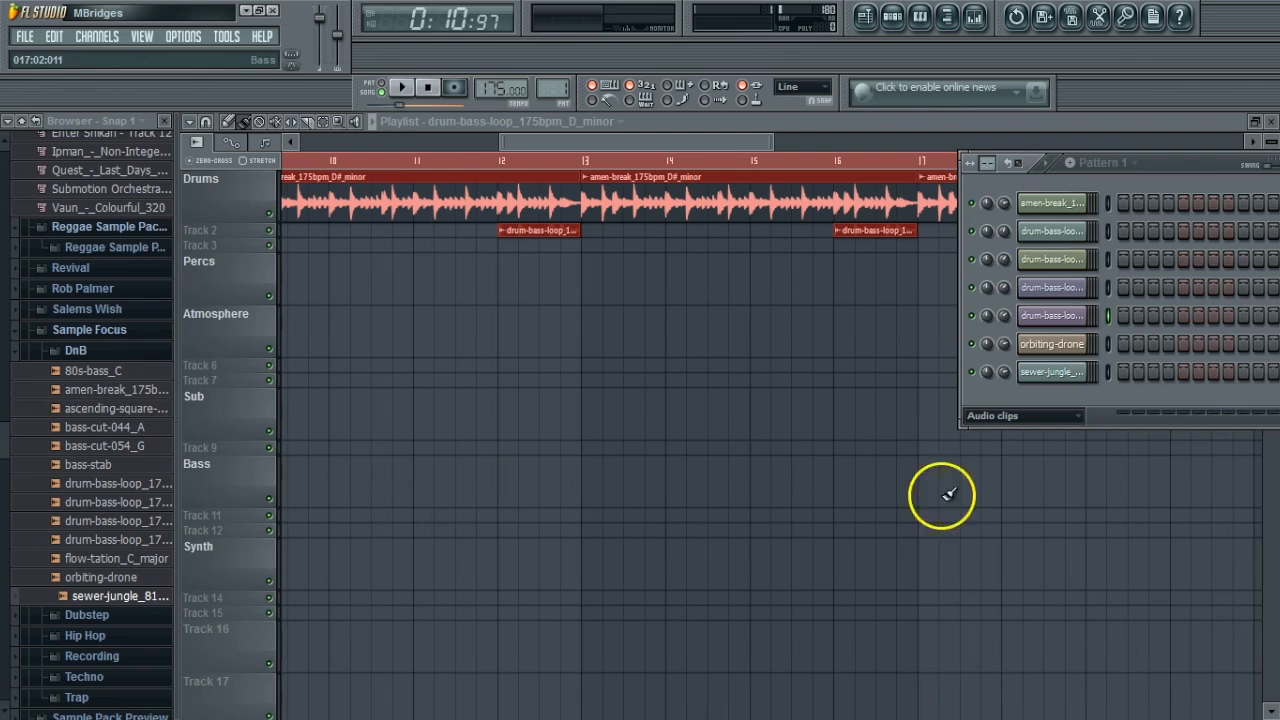
pyautogui.click(997, 416)
pyautogui.click(997, 474)
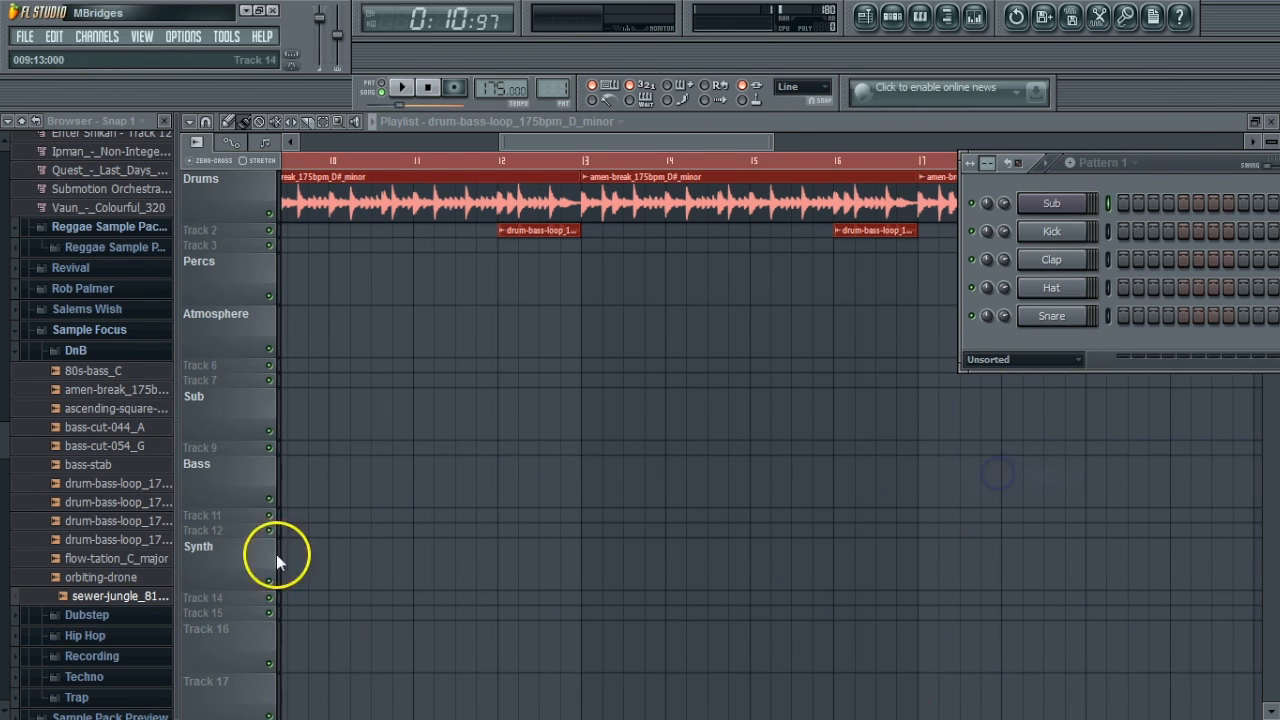
# Replace the Kick, Clap, Hat and Snare channel samples with 80s-bass_C, bass-cut-044_A, bass-cut-054_G and bass-stab
pyautogui.moveTo(1200, 162); pyautogui.dragTo(694, 201)
pyautogui.moveTo(93, 372); pyautogui.dragTo(520, 272)
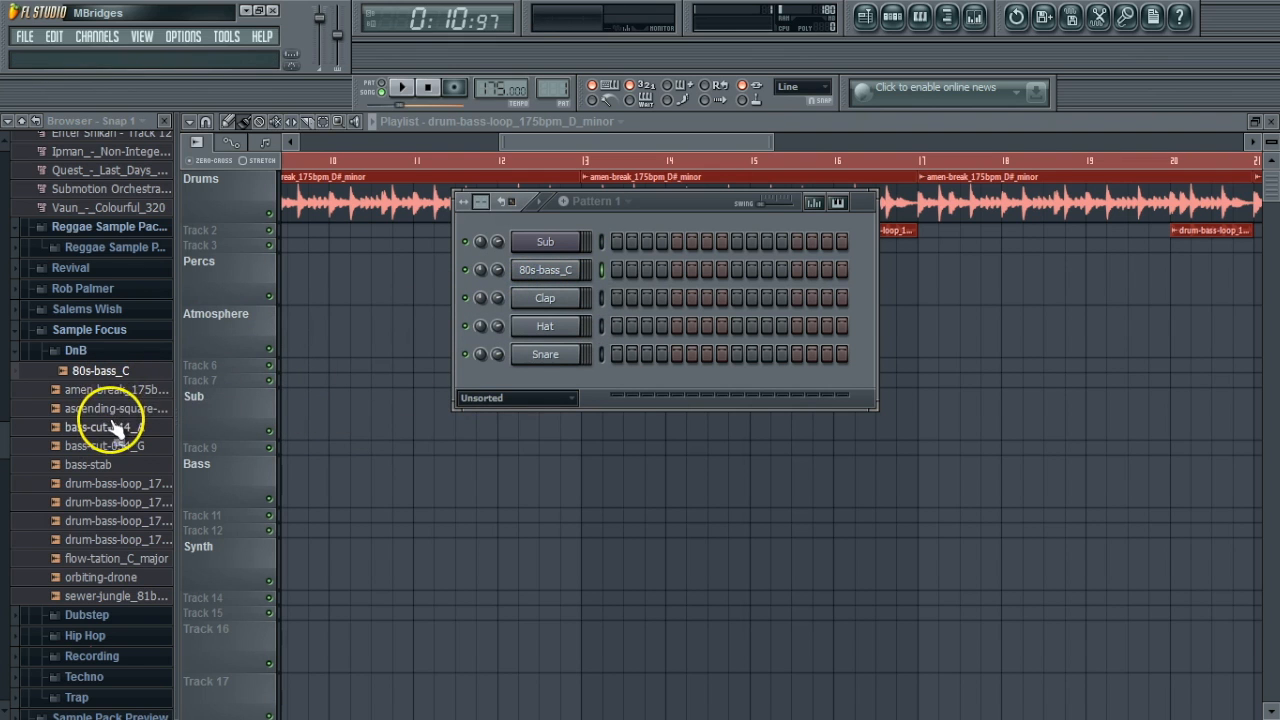
pyautogui.moveTo(108, 427); pyautogui.dragTo(530, 326)
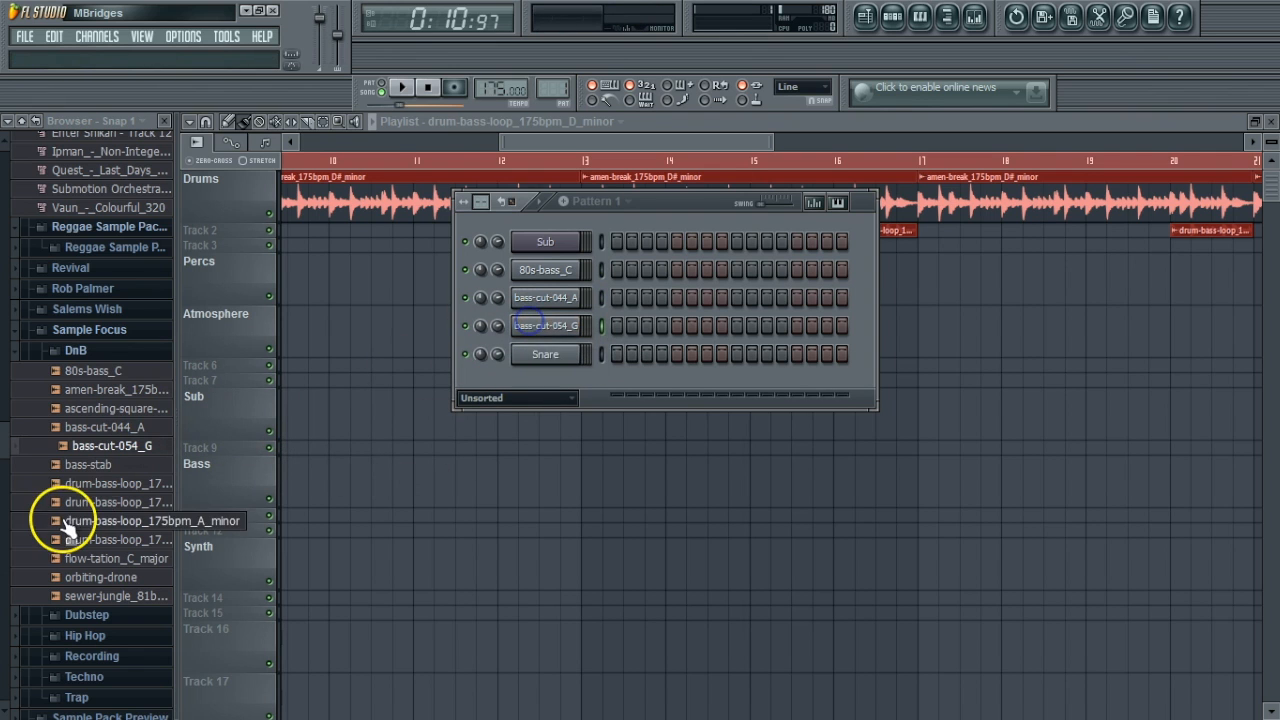
pyautogui.click(89, 465)
pyautogui.moveTo(89, 467); pyautogui.dragTo(549, 356)
# Rename Pattern 1 as bass
pyautogui.moveTo(663, 198); pyautogui.dragTo(611, 214)
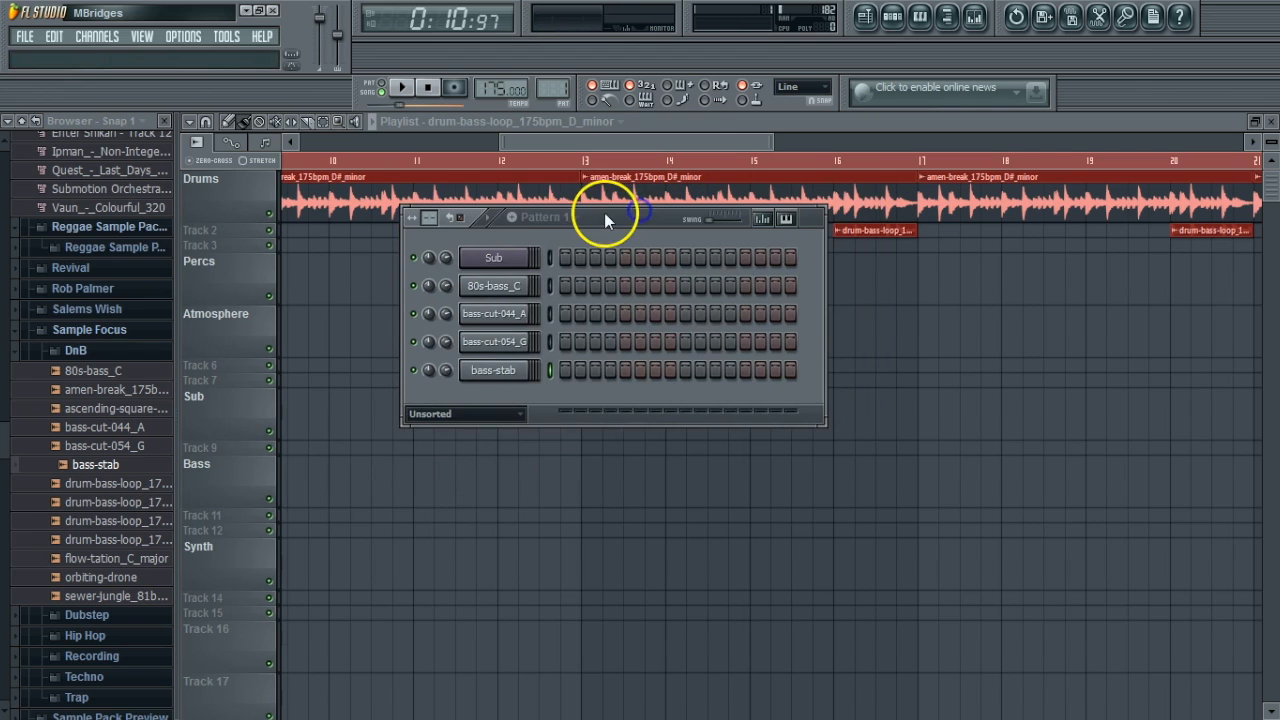
pyautogui.click(572, 217)
pyautogui.click(683, 239)
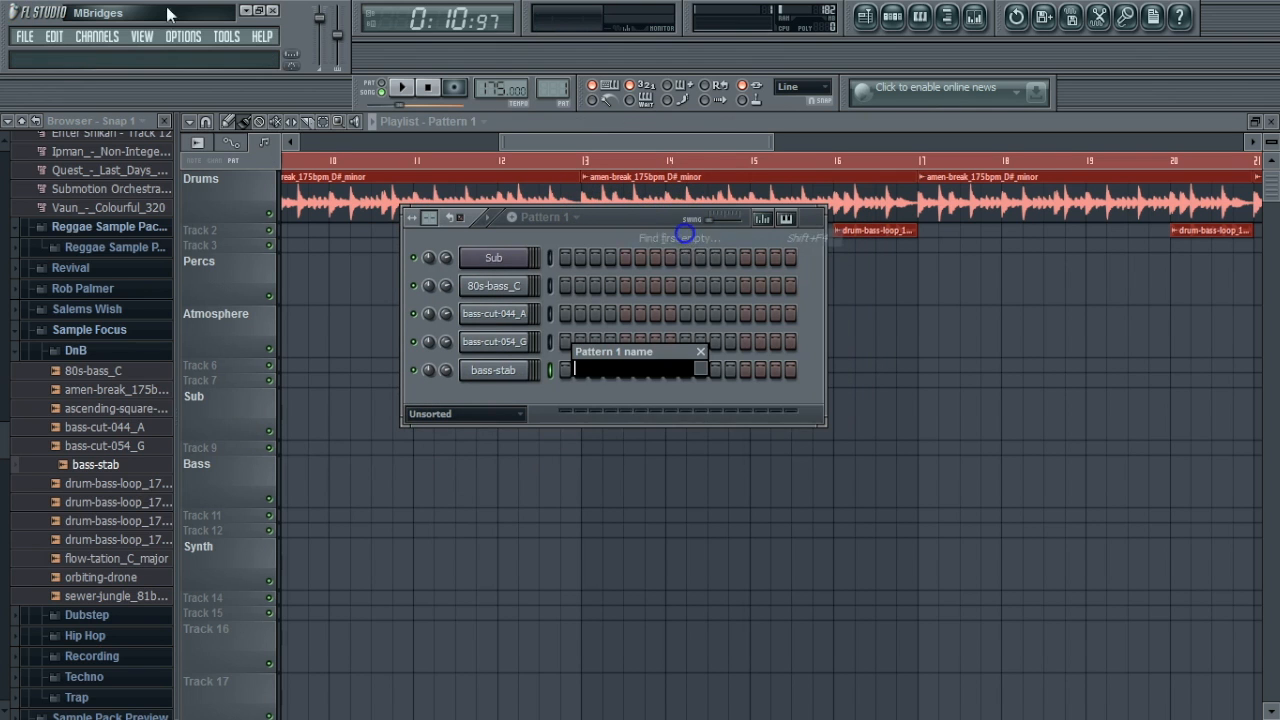
pyautogui.write('bass')
pyautogui.press('Return')
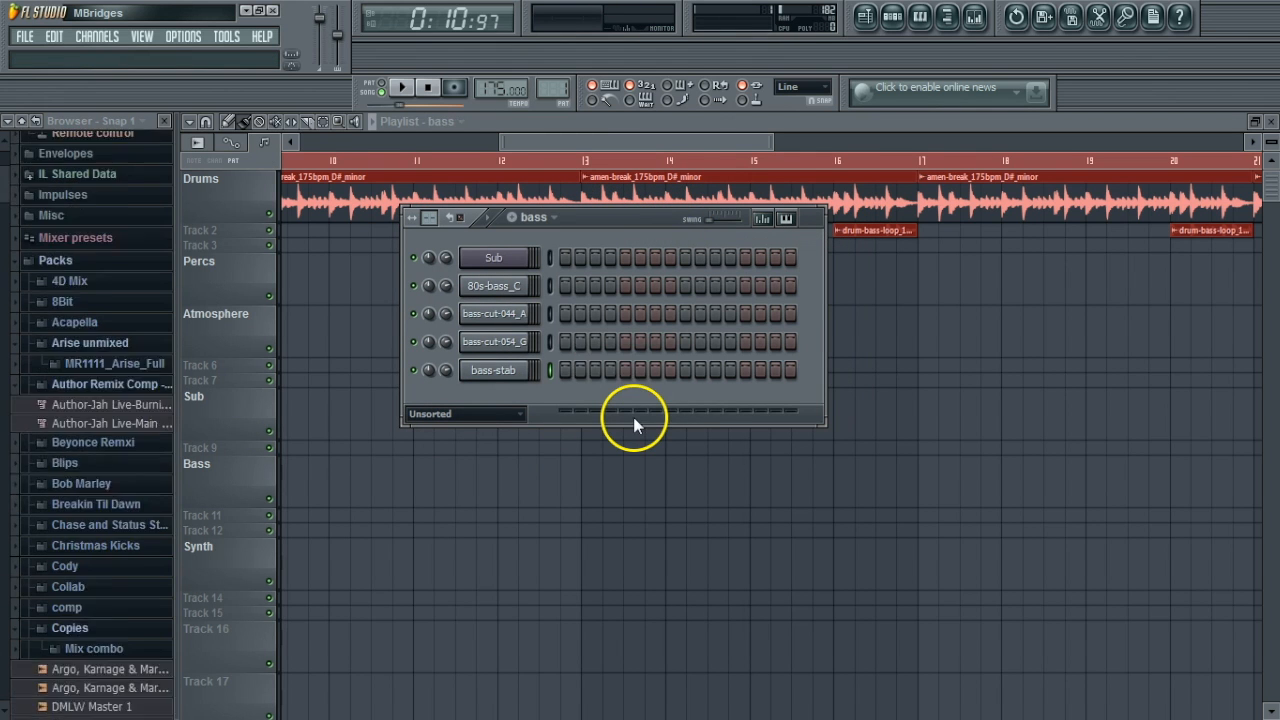
# Place the bass pattern at bar 9 of the Percs track and open it in the step sequencer
pyautogui.moveTo(600, 143); pyautogui.dragTo(565, 143)
pyautogui.click(376, 282)
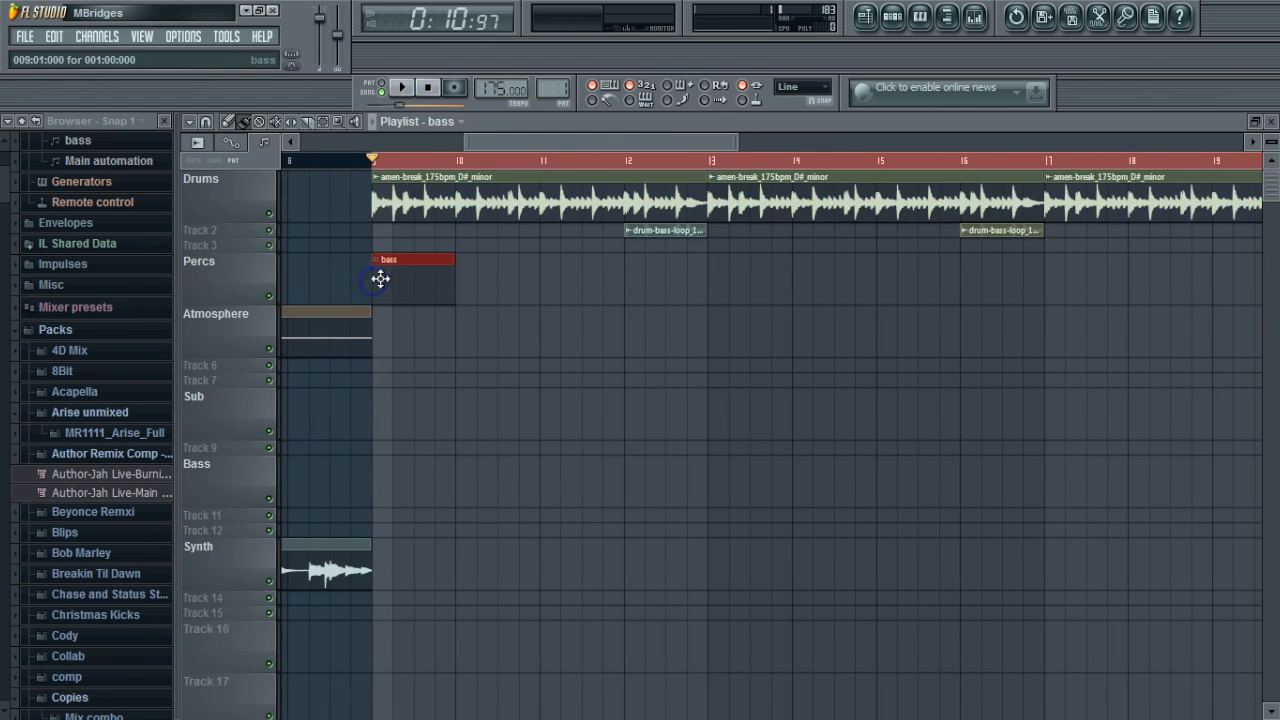
pyautogui.doubleClick(391, 268)
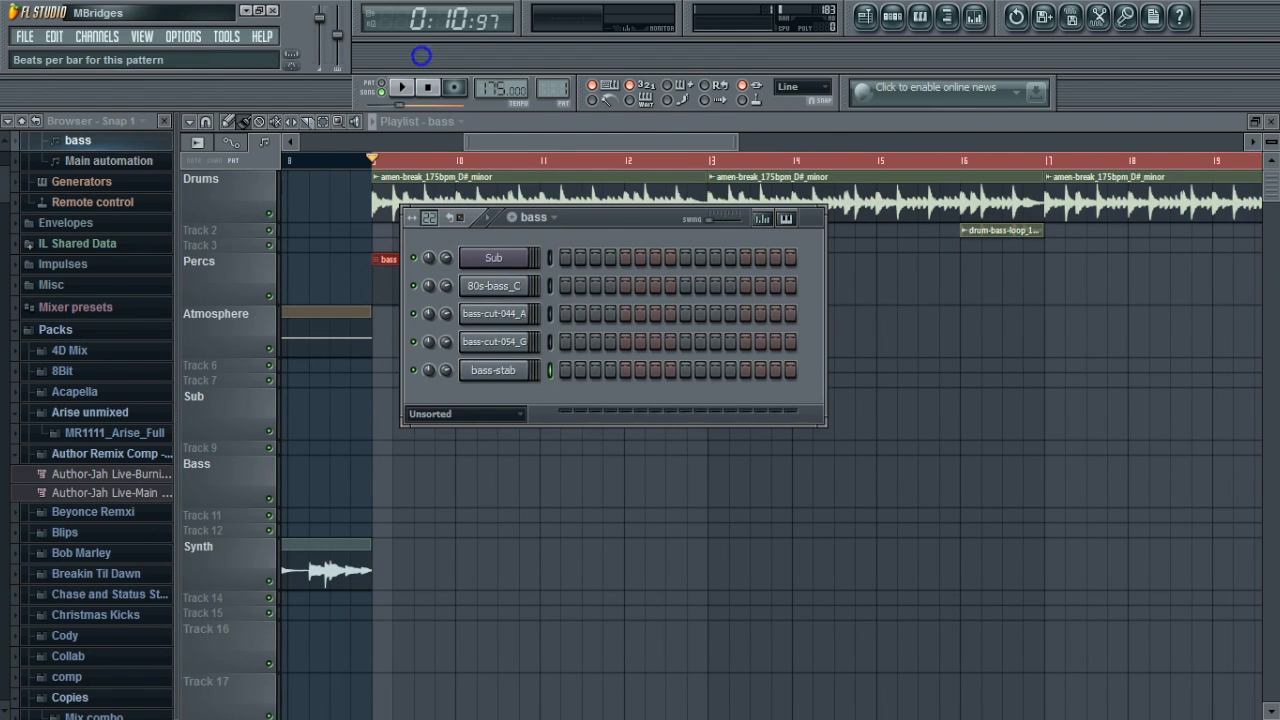
# Extend the bass pattern to four bars, widen the step sequencer, and place a second bass clip at bar 13 of Percs
pyautogui.moveTo(586, 226); pyautogui.dragTo(452, 360)
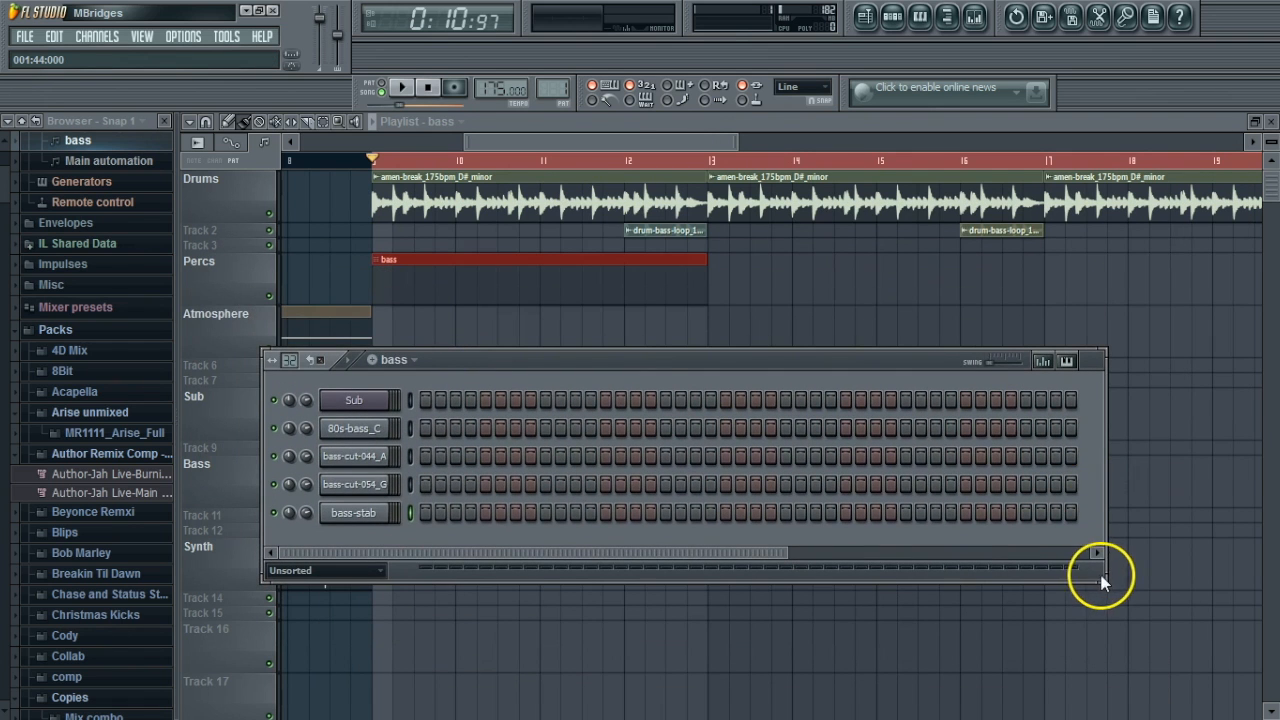
pyautogui.moveTo(1105, 580); pyautogui.dragTo(1274, 693)
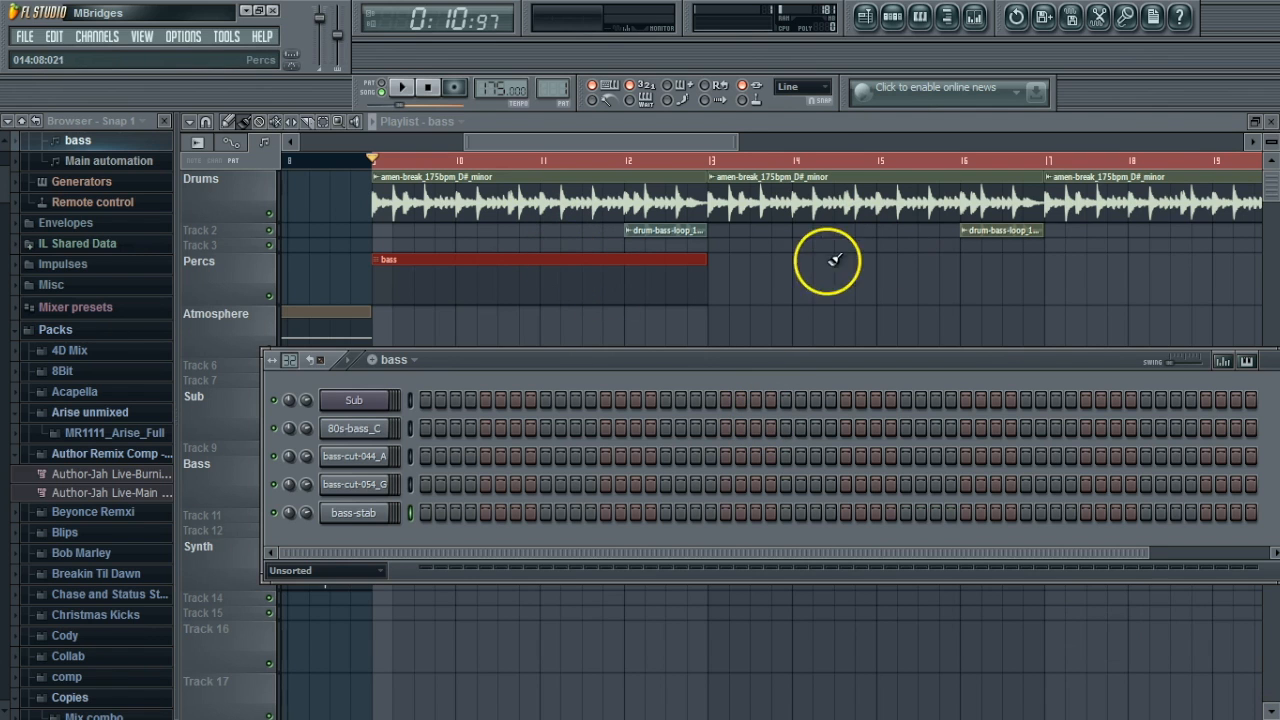
pyautogui.click(718, 268)
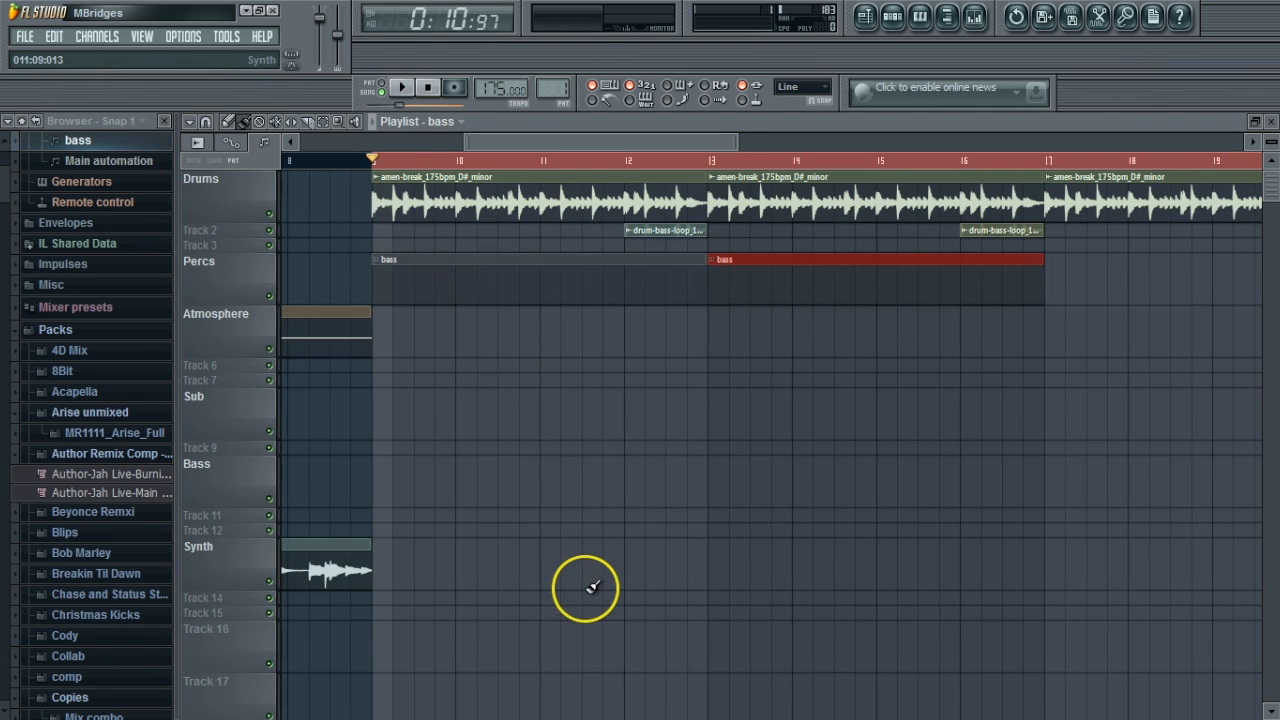
# Audition the 80s-bass_C and bass-cut-044_A samples in their channel settings
pyautogui.press('F6')
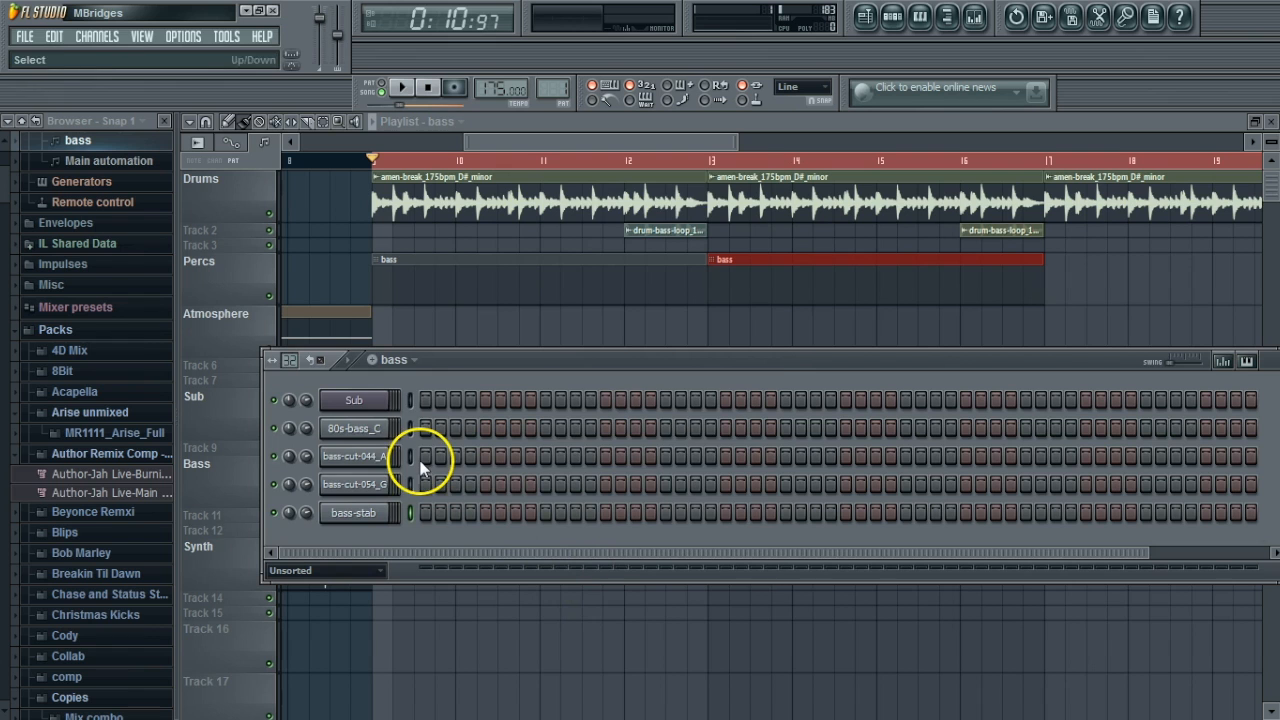
pyautogui.click(362, 432)
pyautogui.click(579, 632)
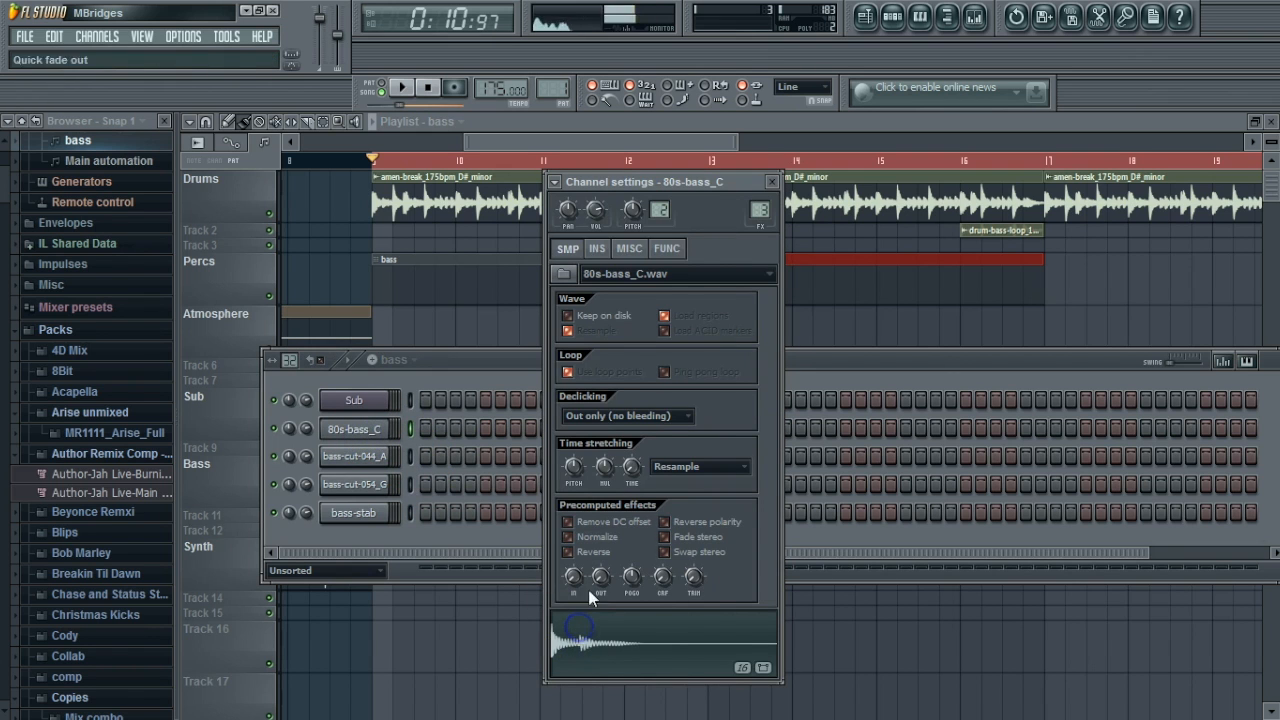
pyautogui.click(773, 182)
pyautogui.click(357, 457)
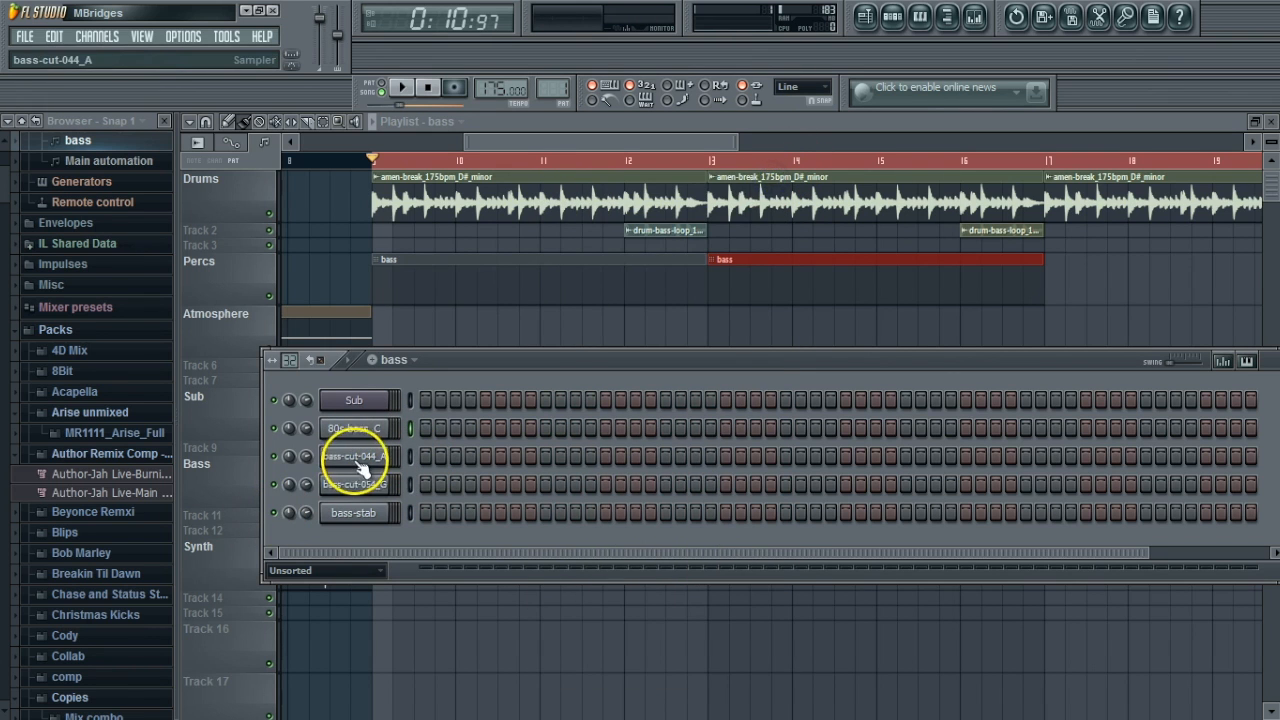
pyautogui.click(650, 635)
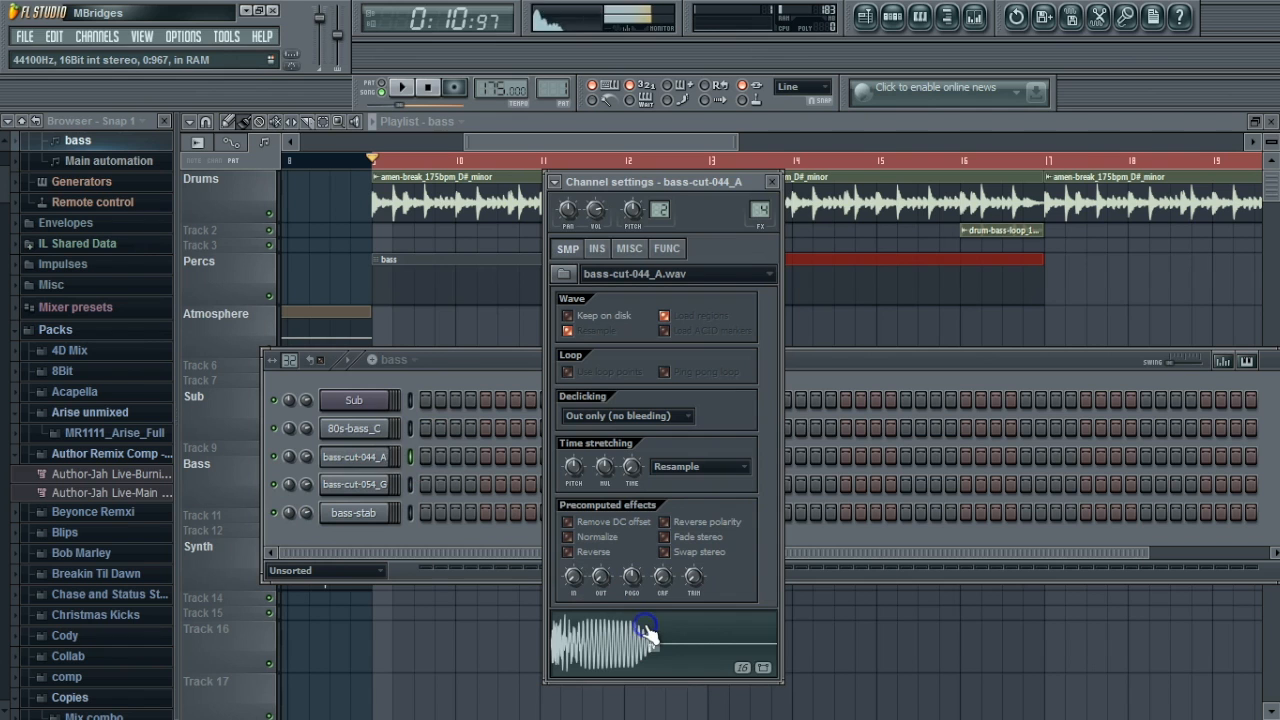
pyautogui.click(773, 182)
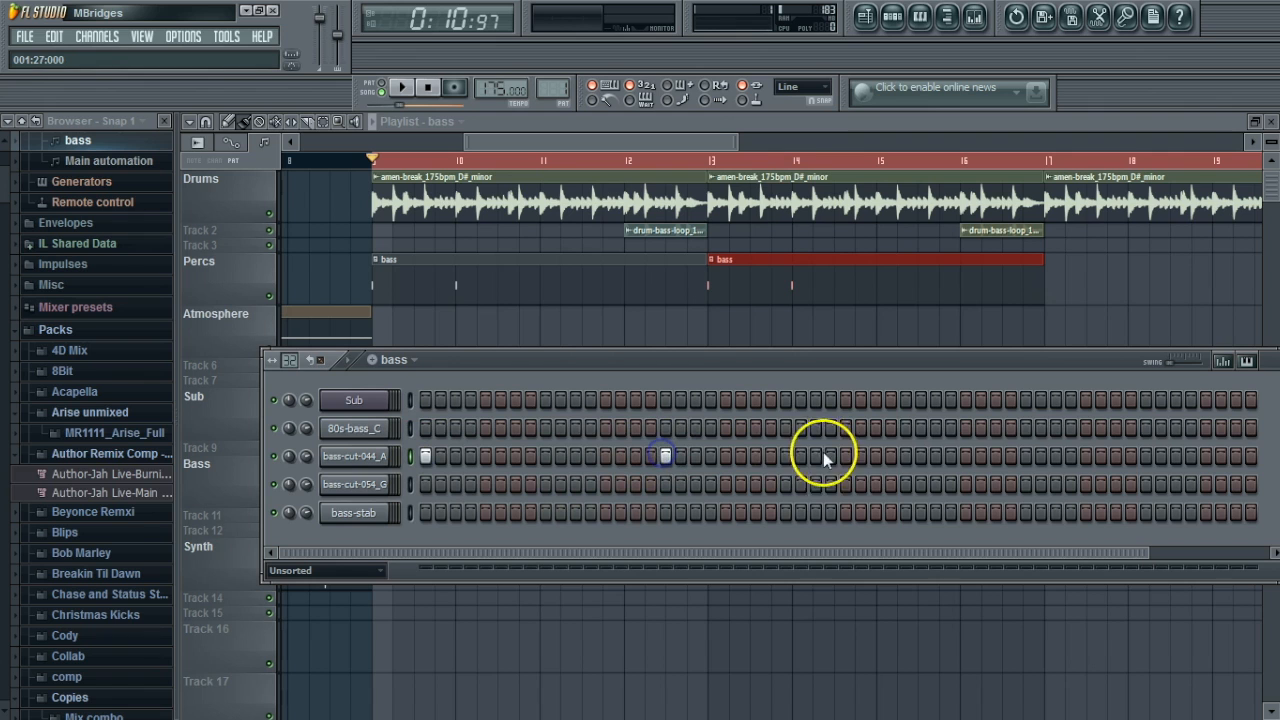
# Program bass-cut-044_A hits at the start of each bar of the bass pattern, on steps 1, 17, 33 and 49
pyautogui.click(904, 455)
pyautogui.moveTo(980, 556); pyautogui.dragTo(1089, 538)
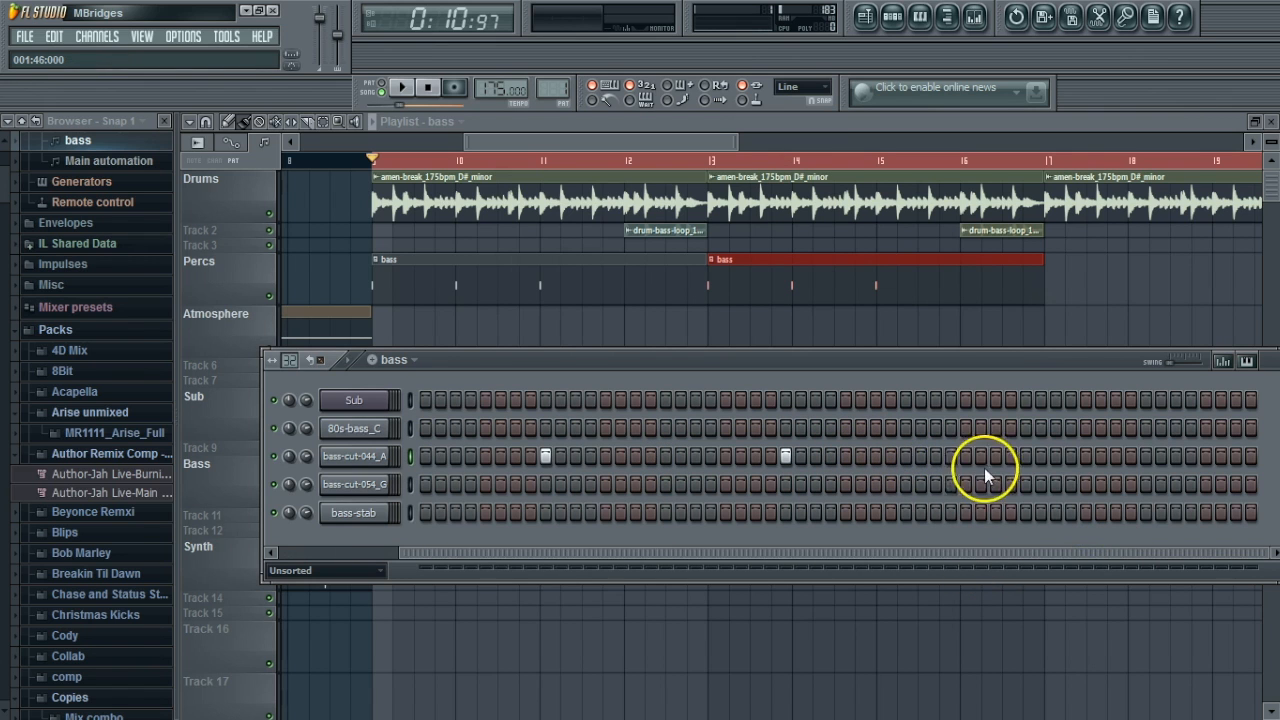
pyautogui.click(1023, 457)
# Audition bass-cut-054_G and program its hits every eight steps of the bass pattern, from step 5 to step 53
pyautogui.moveTo(1114, 551); pyautogui.dragTo(439, 548)
pyautogui.click(360, 484)
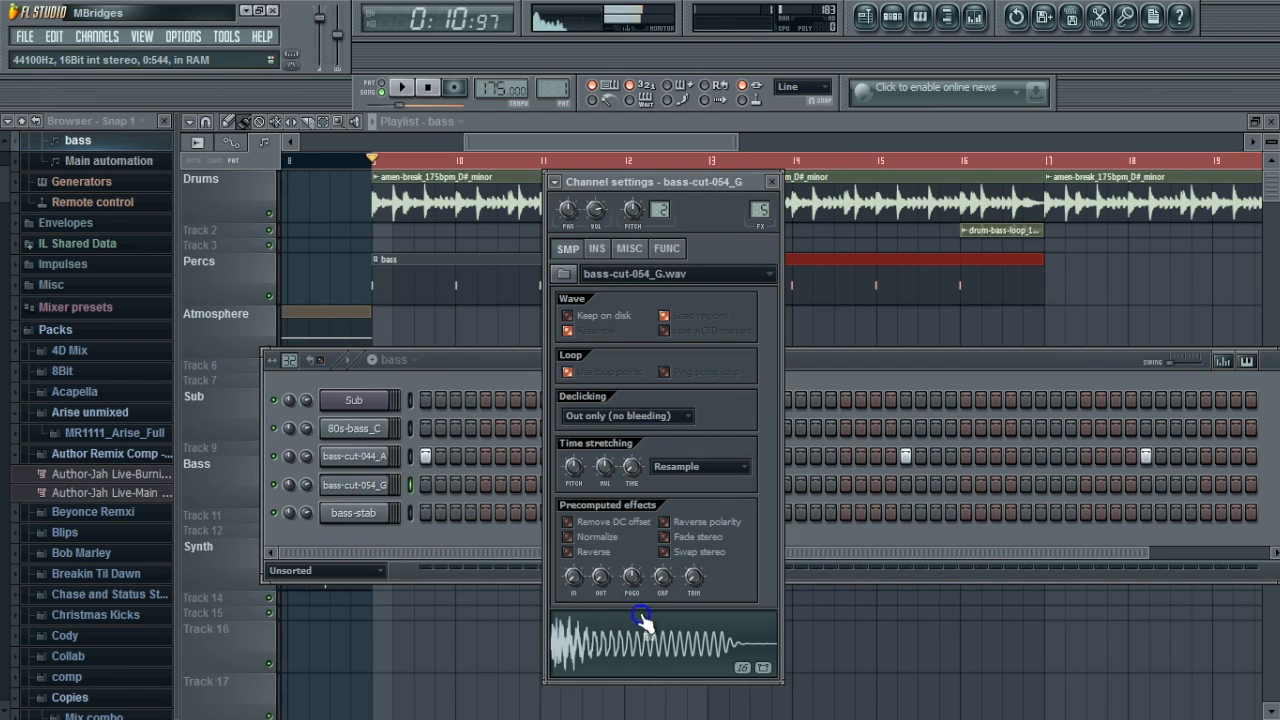
pyautogui.click(771, 180)
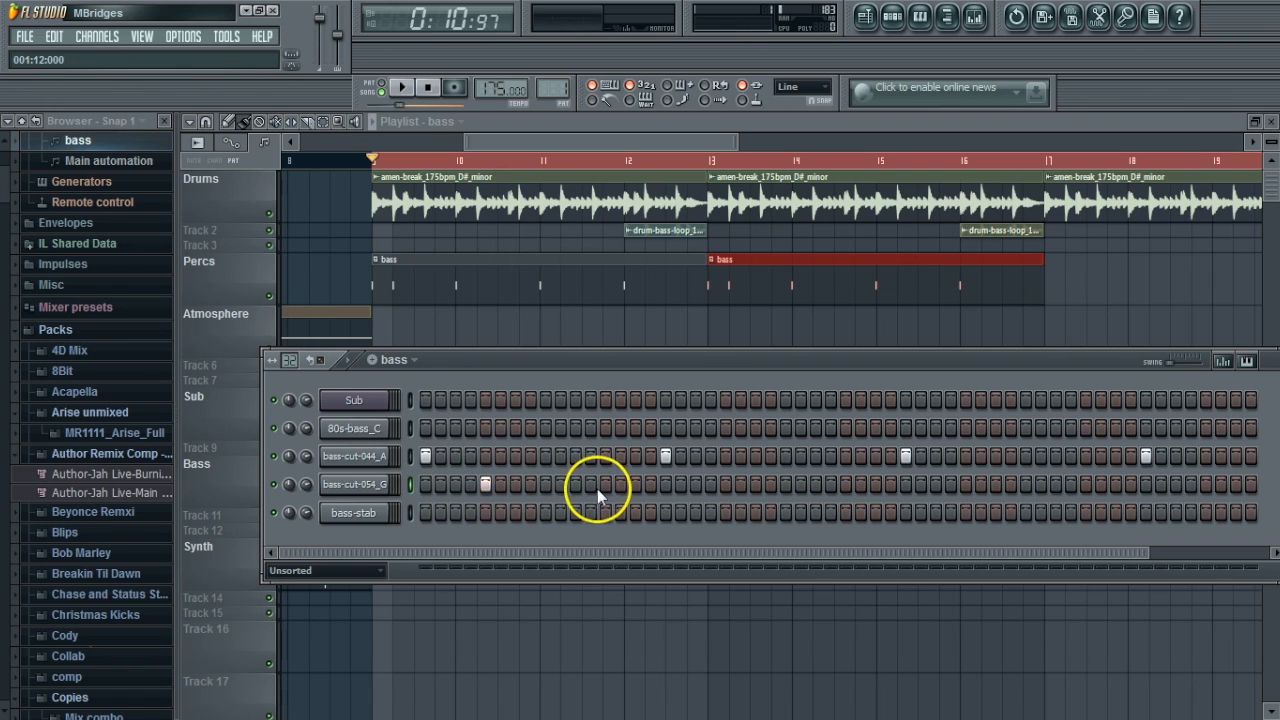
pyautogui.click(736, 480)
pyautogui.click(849, 485)
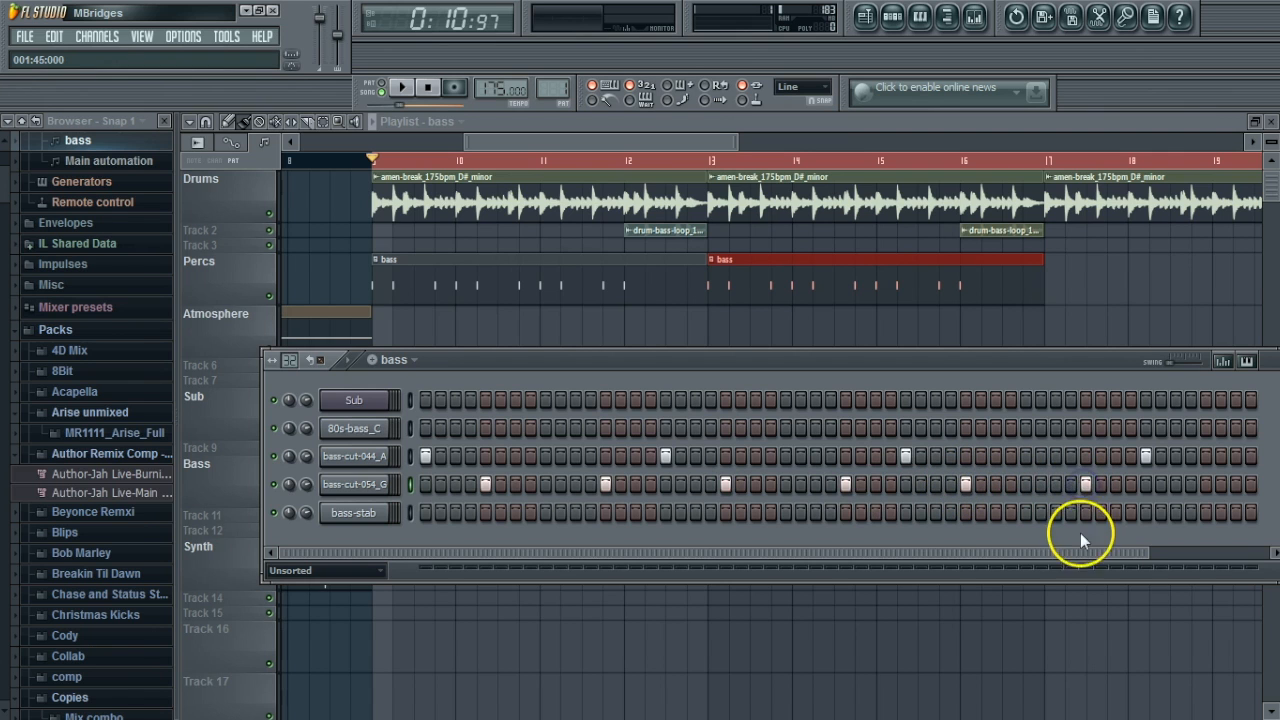
pyautogui.moveTo(1080, 554); pyautogui.dragTo(1268, 556)
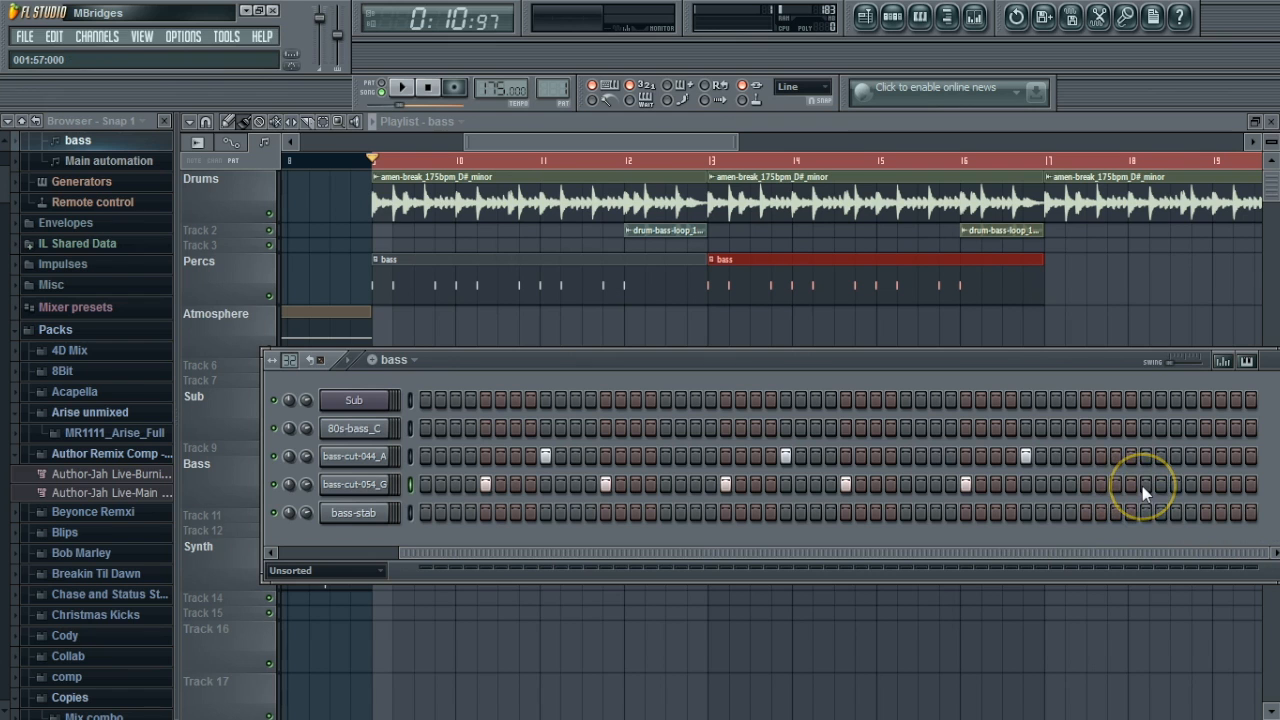
pyautogui.click(1086, 484)
# Try a bass-stab hit on step 57 of the bass pattern against the playing arrangement, and remove it
pyautogui.click(1146, 512)
pyautogui.click(332, 512)
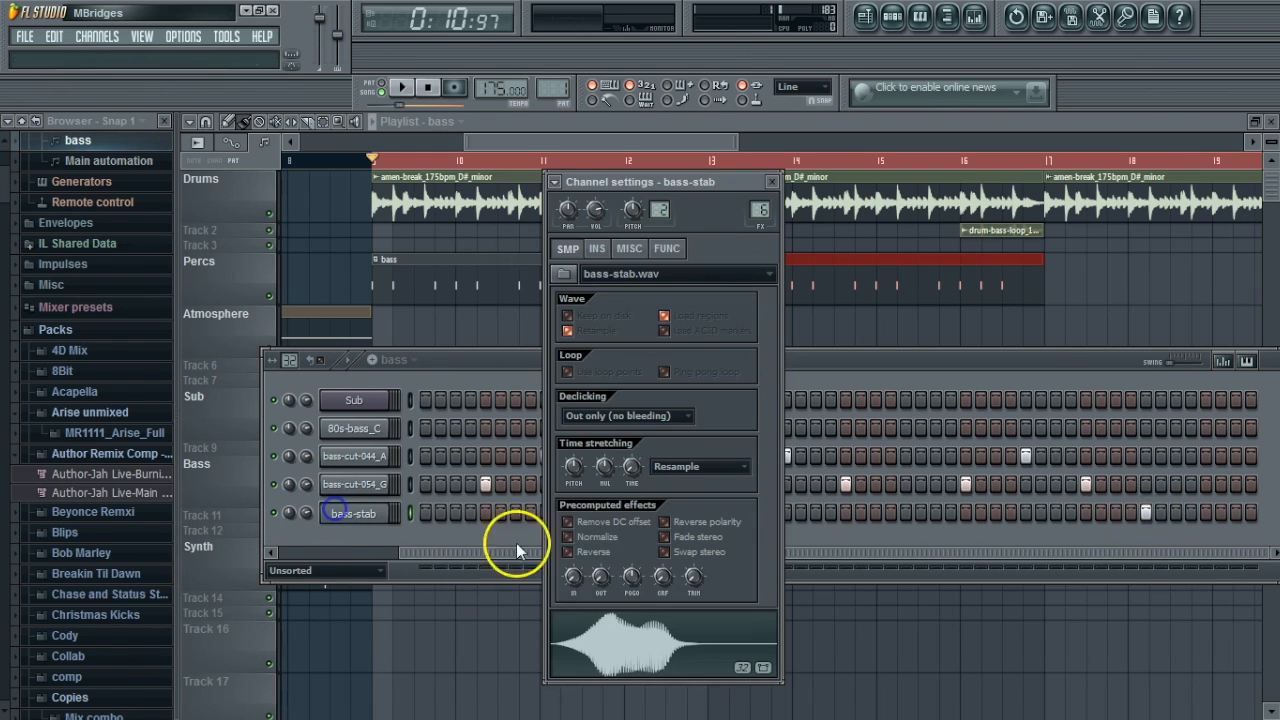
pyautogui.click(771, 181)
pyautogui.click(400, 88)
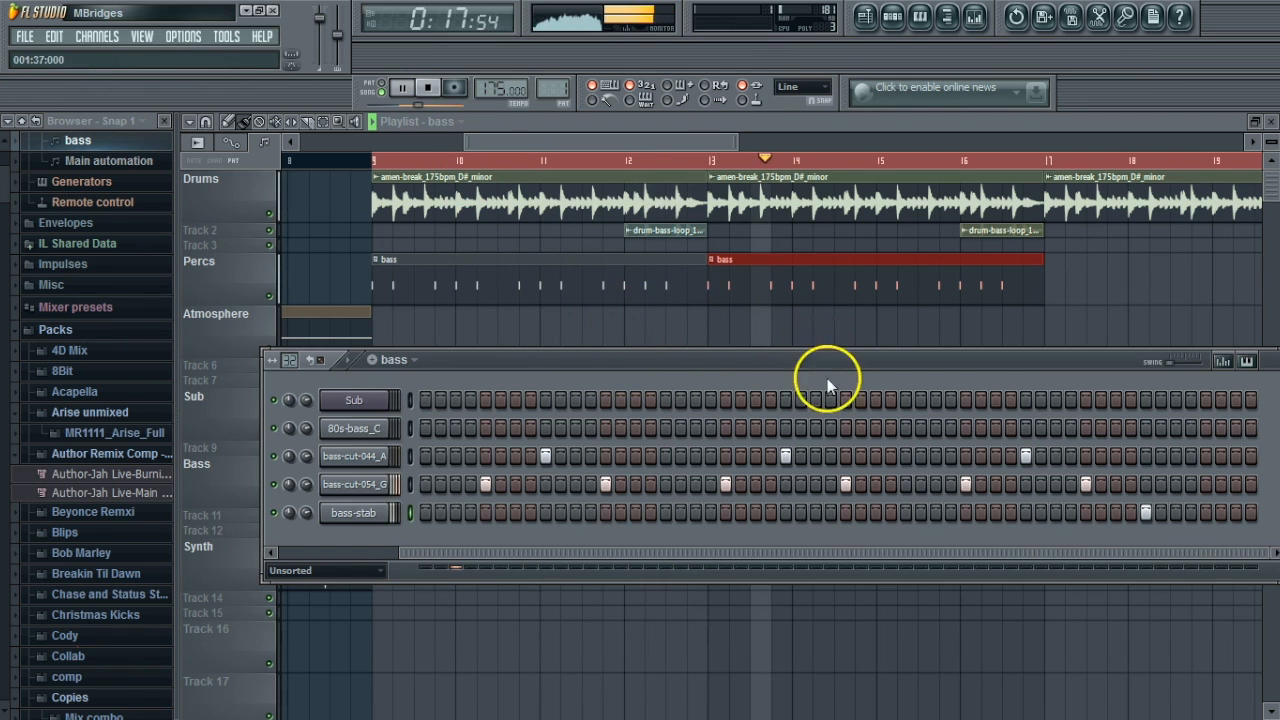
pyautogui.rightClick(1146, 514)
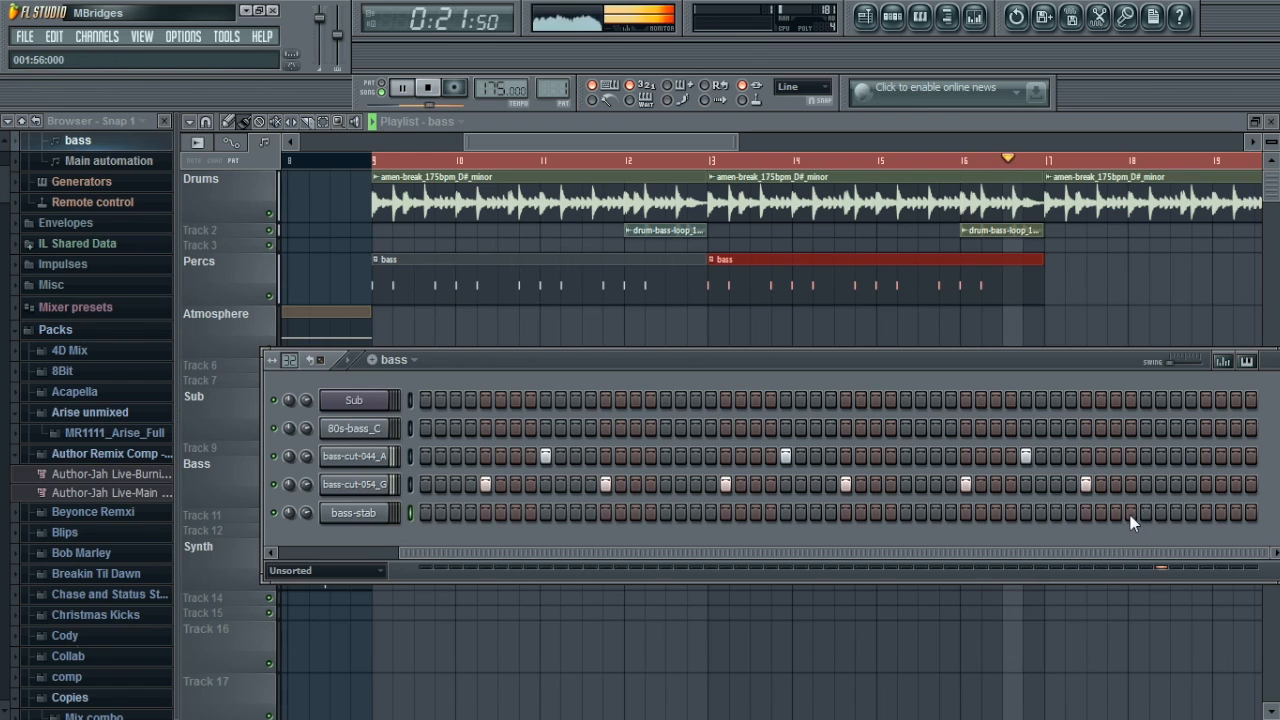
pyautogui.click(637, 286)
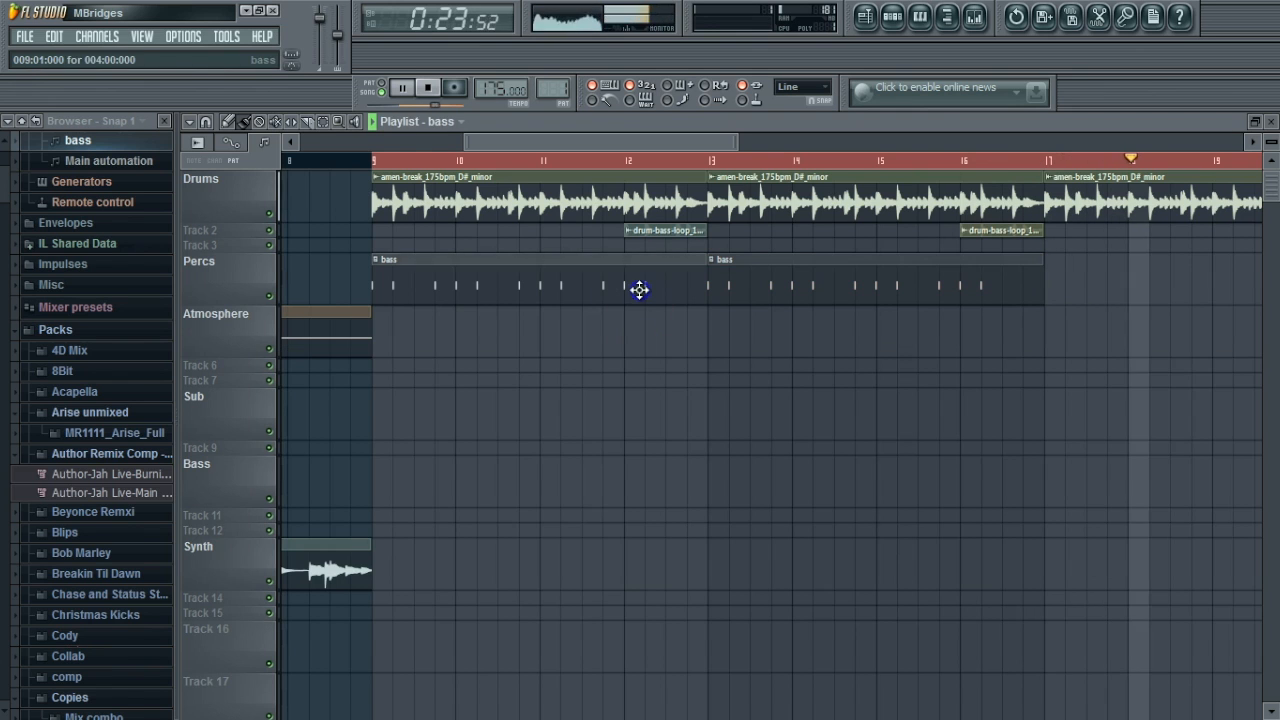
# Stop playback and place the bass pattern on the Percs track at bars 17 and 21 of the playlist
pyautogui.click(427, 87)
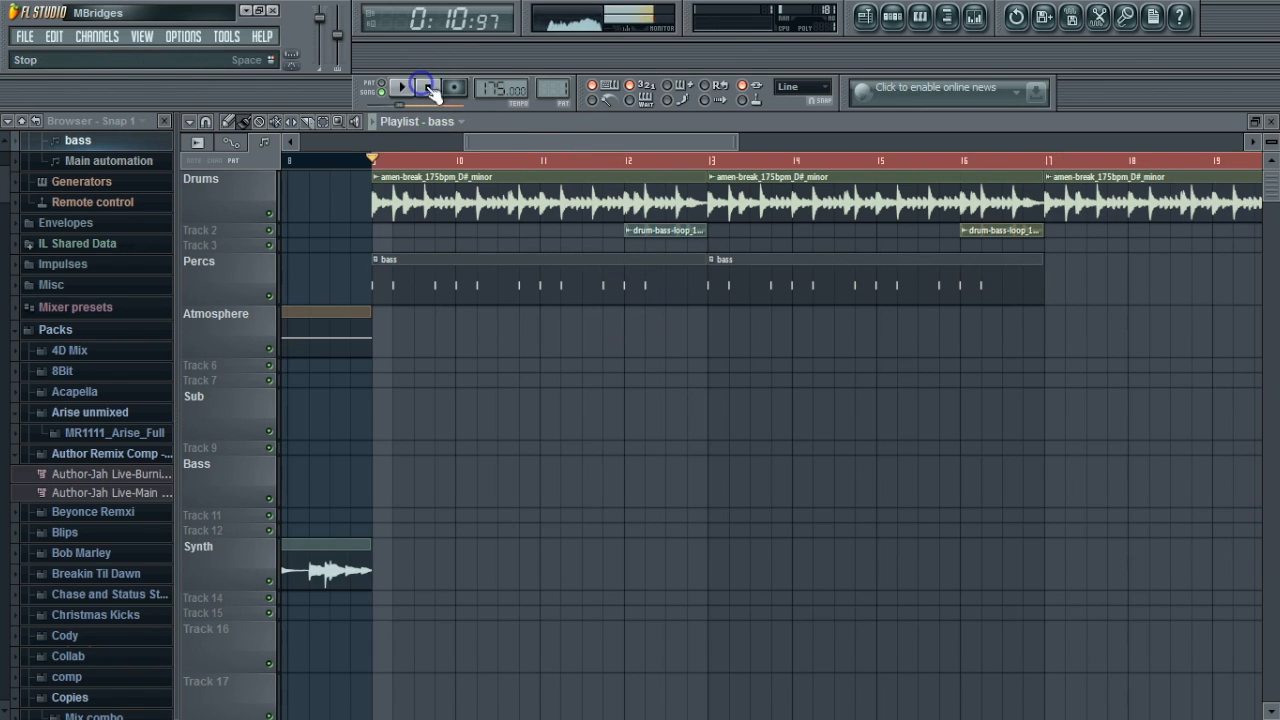
pyautogui.click(1052, 276)
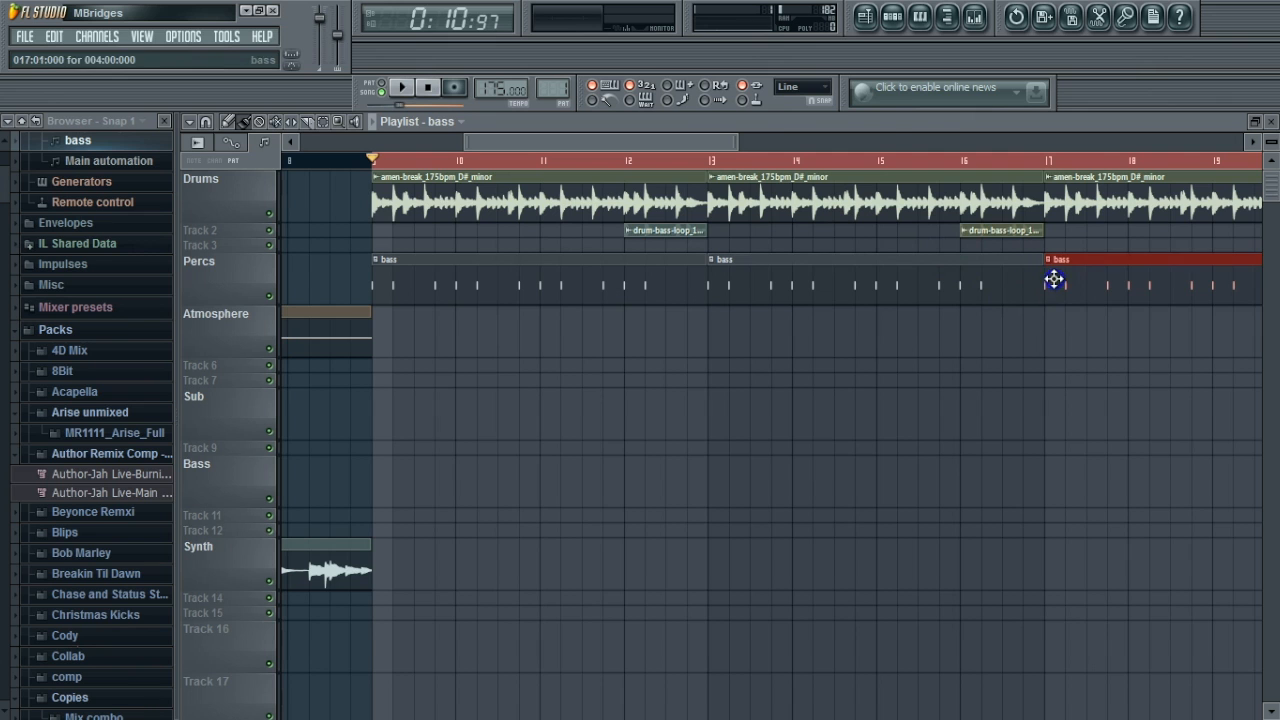
pyautogui.moveTo(686, 143); pyautogui.dragTo(786, 143)
pyautogui.hotkey('ctrl', 'b')
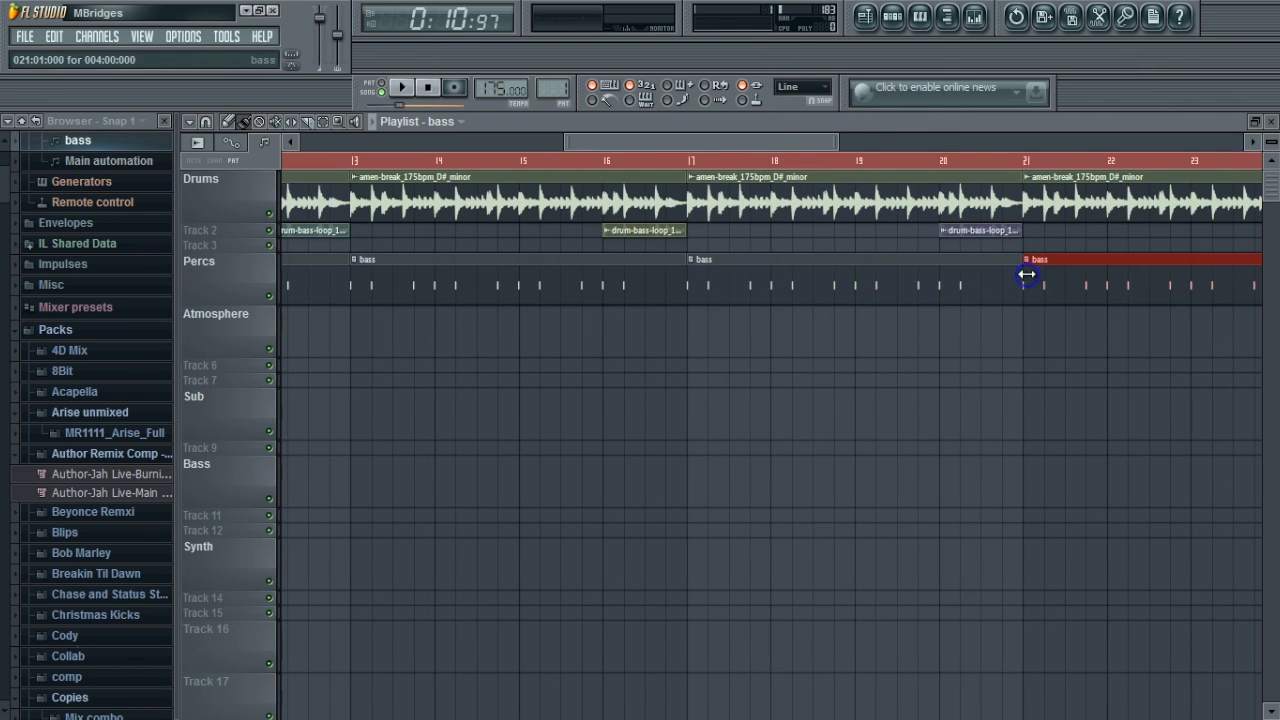
pyautogui.moveTo(688, 141); pyautogui.dragTo(735, 142)
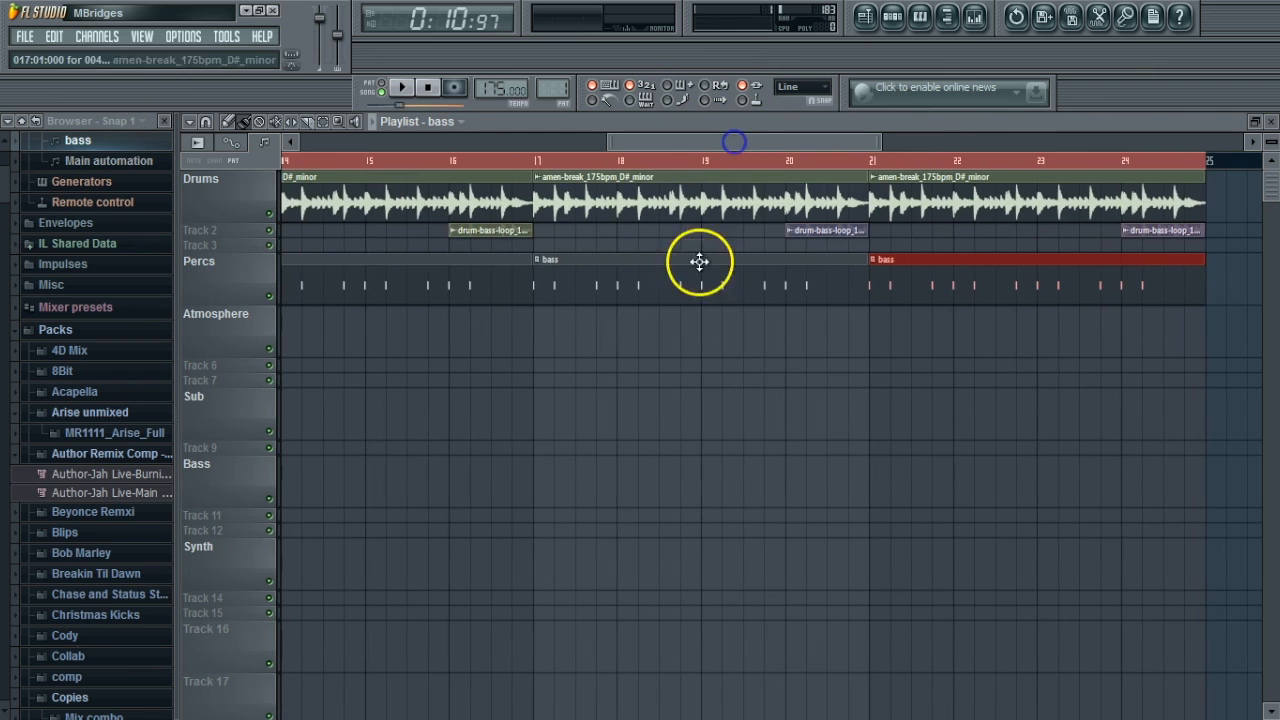
# Add bass-cut-044_A hits on steps 7, 27, 57 and 61 and bass-cut-054_G hits on steps 41 and 59 of the bass pattern
pyautogui.doubleClick(675, 296)
pyautogui.moveTo(701, 356); pyautogui.dragTo(650, 237)
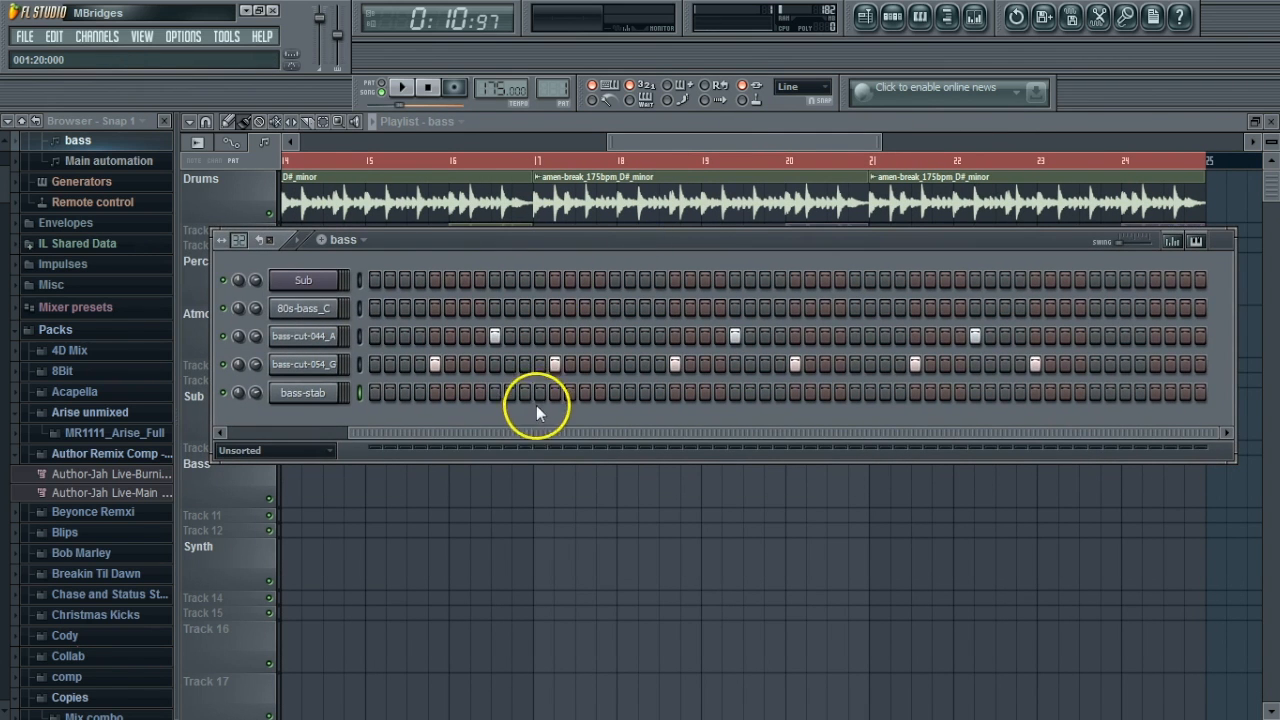
pyautogui.moveTo(527, 437); pyautogui.dragTo(228, 430)
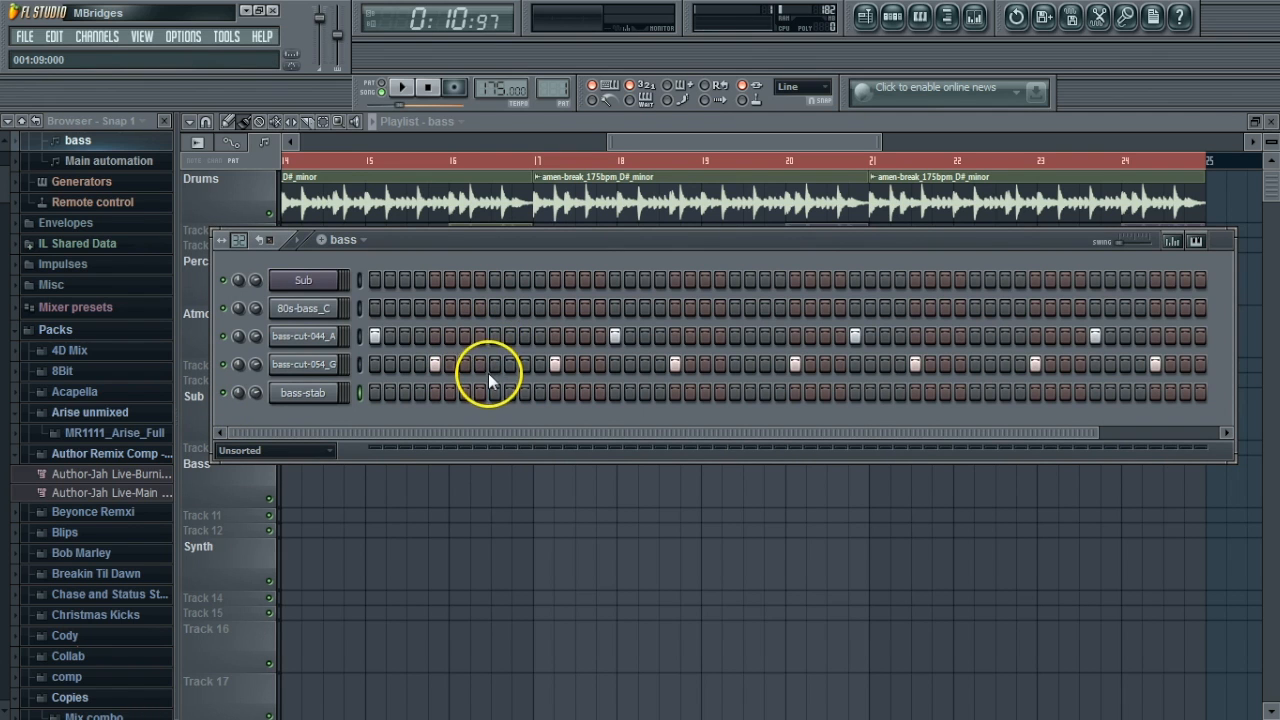
pyautogui.click(465, 337)
pyautogui.click(971, 362)
pyautogui.moveTo(977, 432); pyautogui.dragTo(1157, 435)
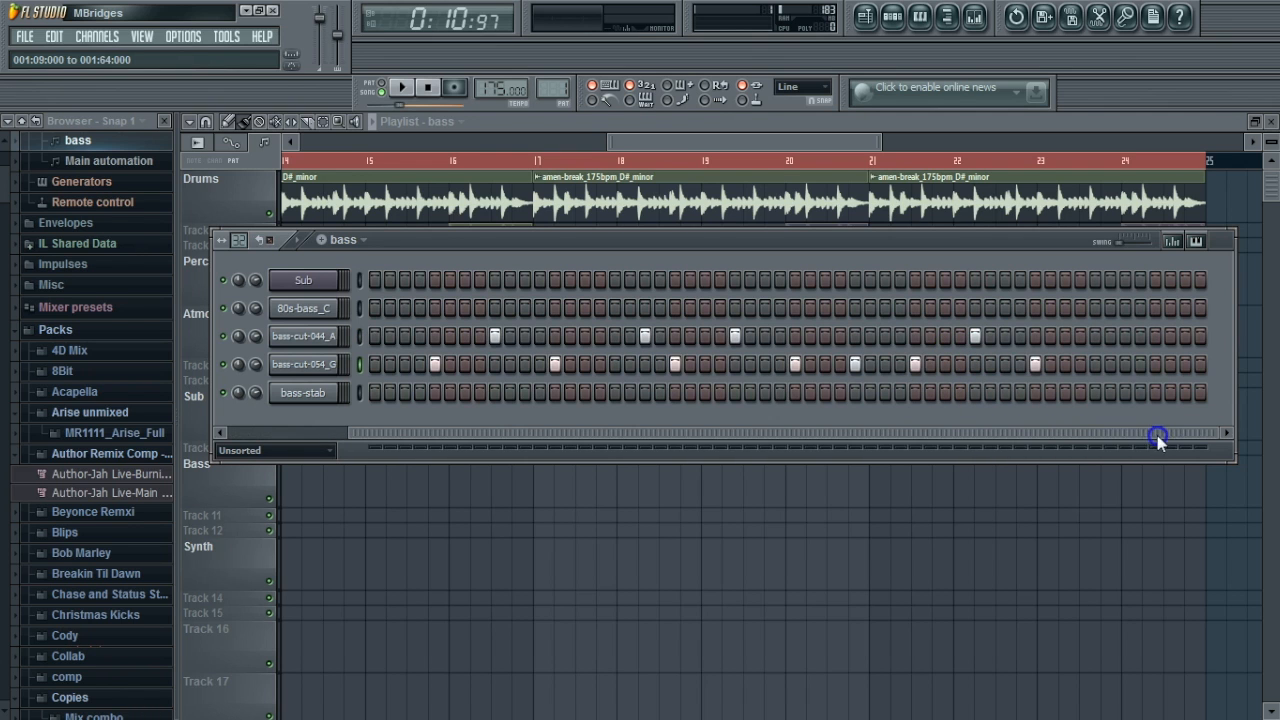
pyautogui.click(1096, 337)
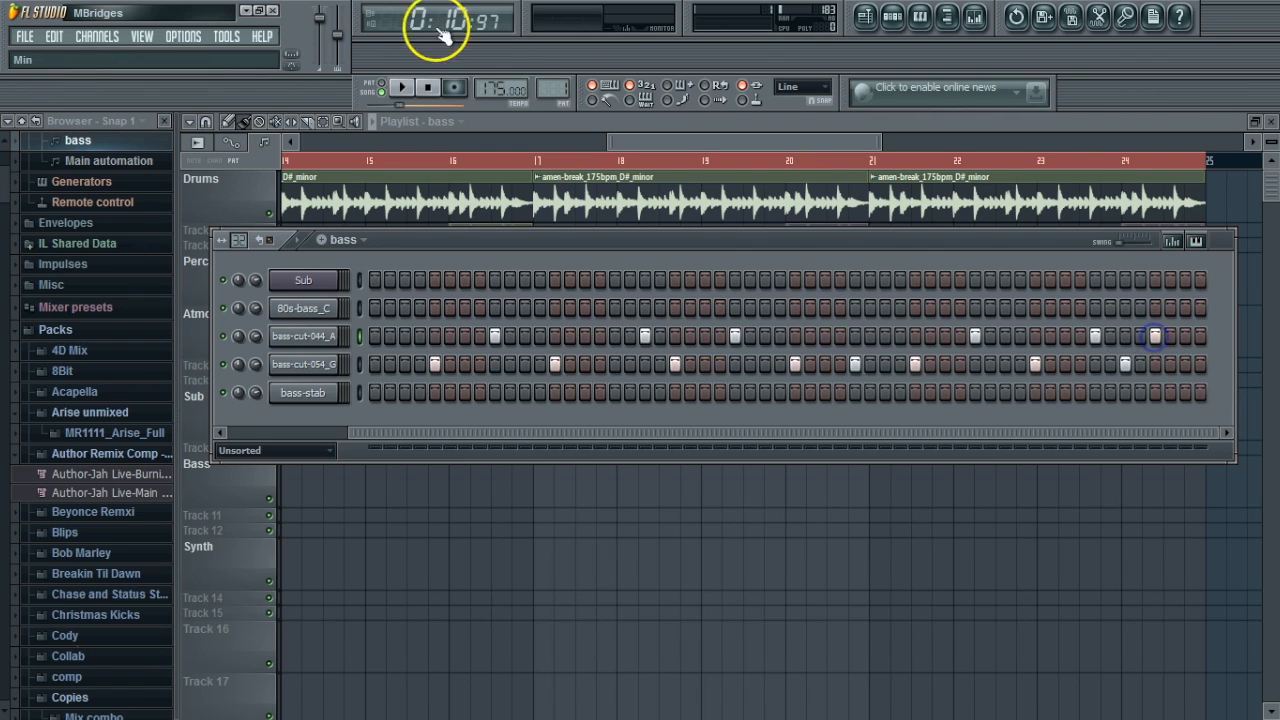
# Play the arrangement from bar 9 to check the bass pattern against the drums
pyautogui.click(403, 87)
pyautogui.moveTo(700, 139); pyautogui.dragTo(497, 147)
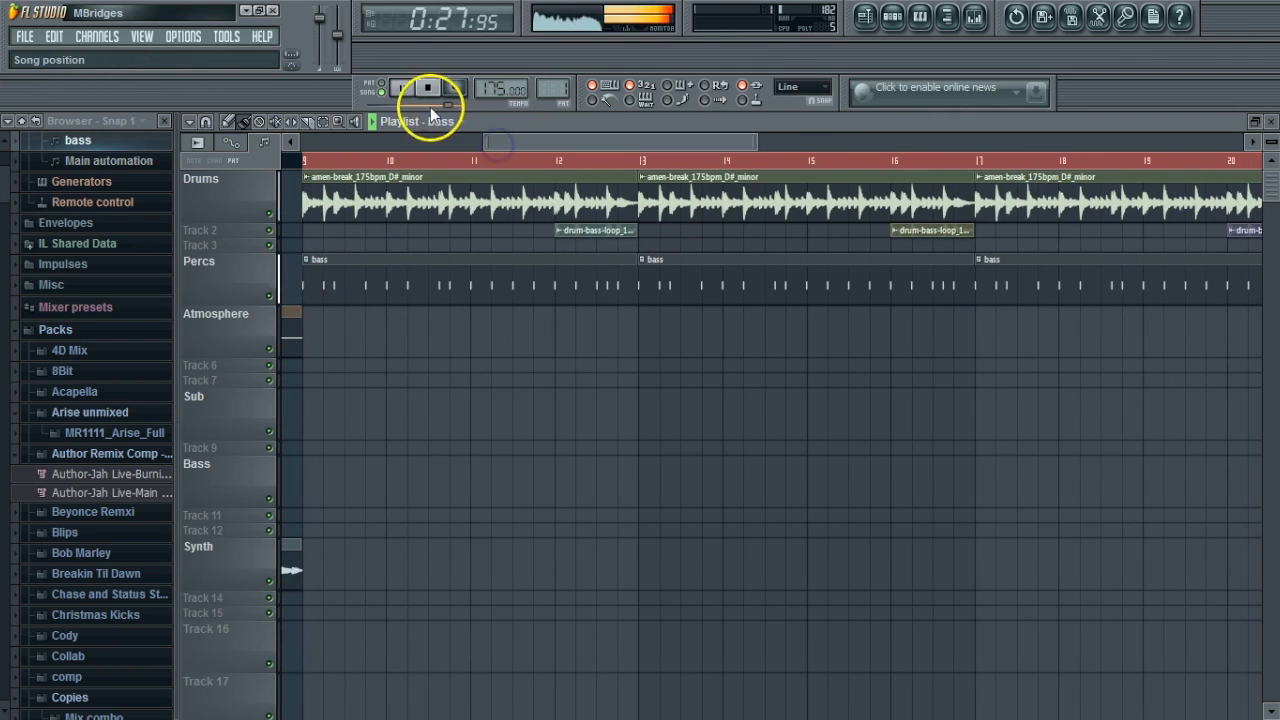
pyautogui.click(427, 89)
# Increase the precomputed fade-out of the orbiting-drone sample in its channel settings
pyautogui.moveTo(595, 140); pyautogui.dragTo(598, 141)
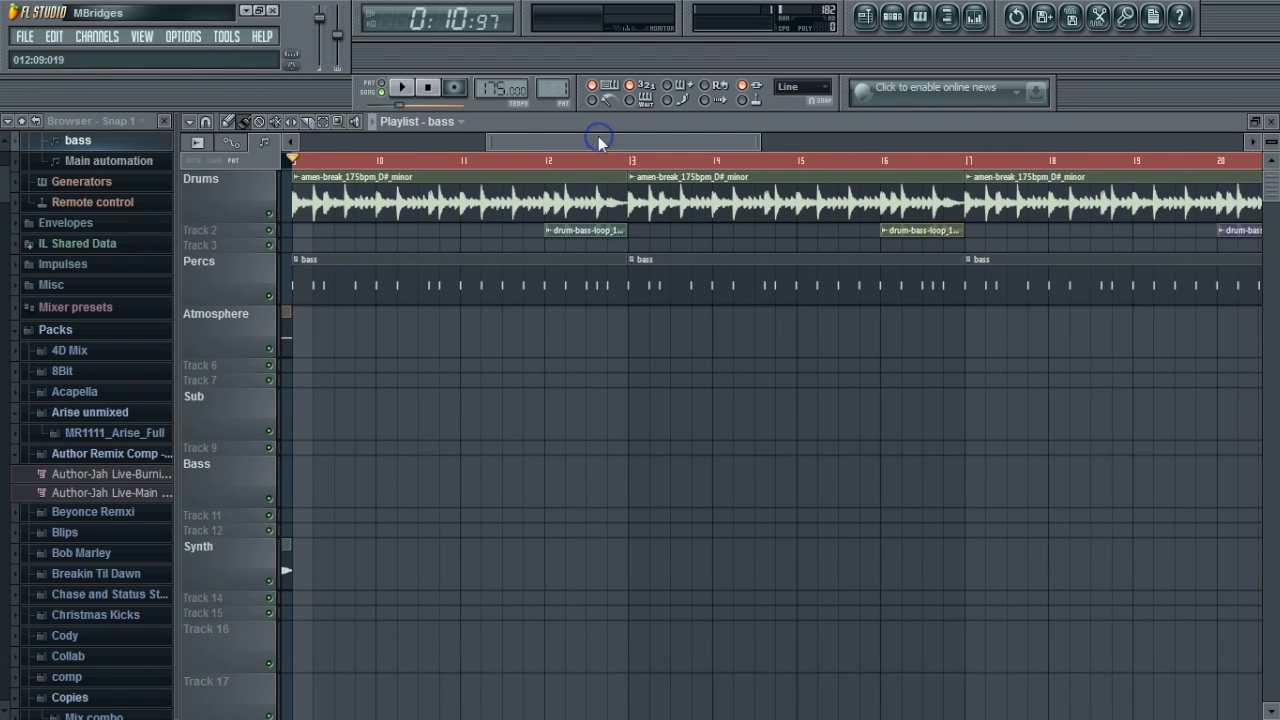
pyautogui.moveTo(5, 192); pyautogui.dragTo(8, 441)
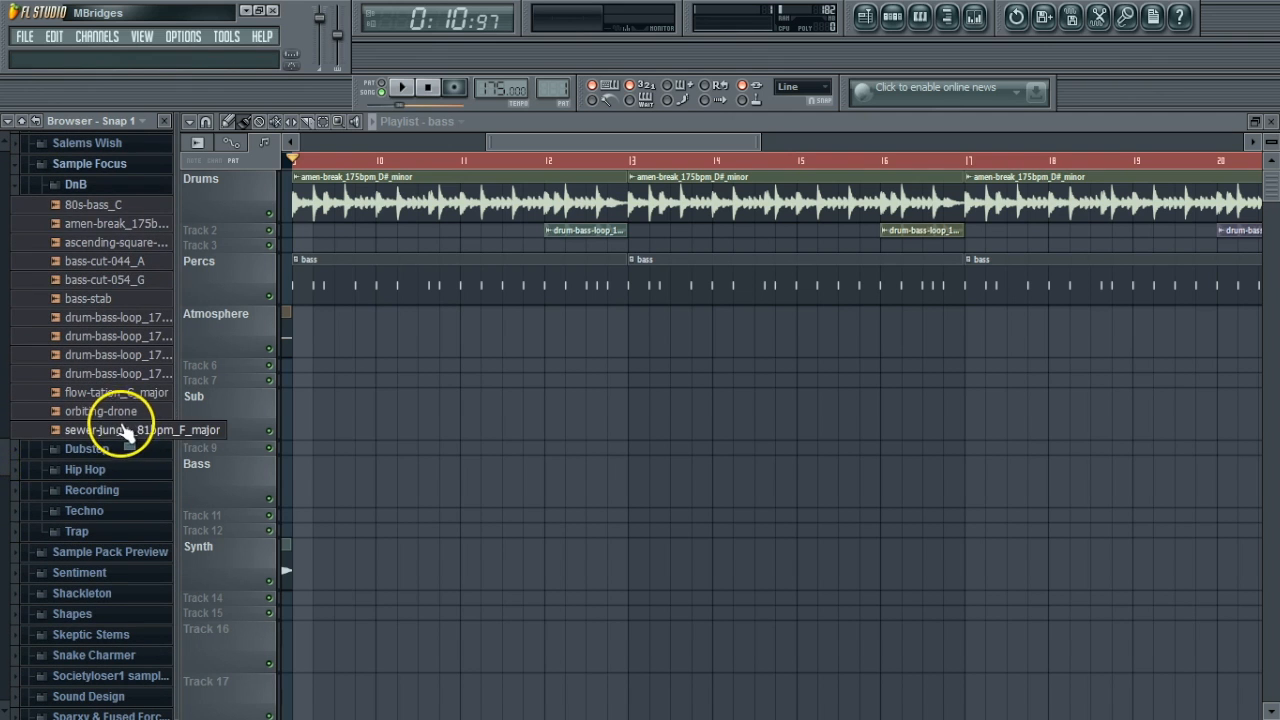
pyautogui.moveTo(665, 140); pyautogui.dragTo(331, 180)
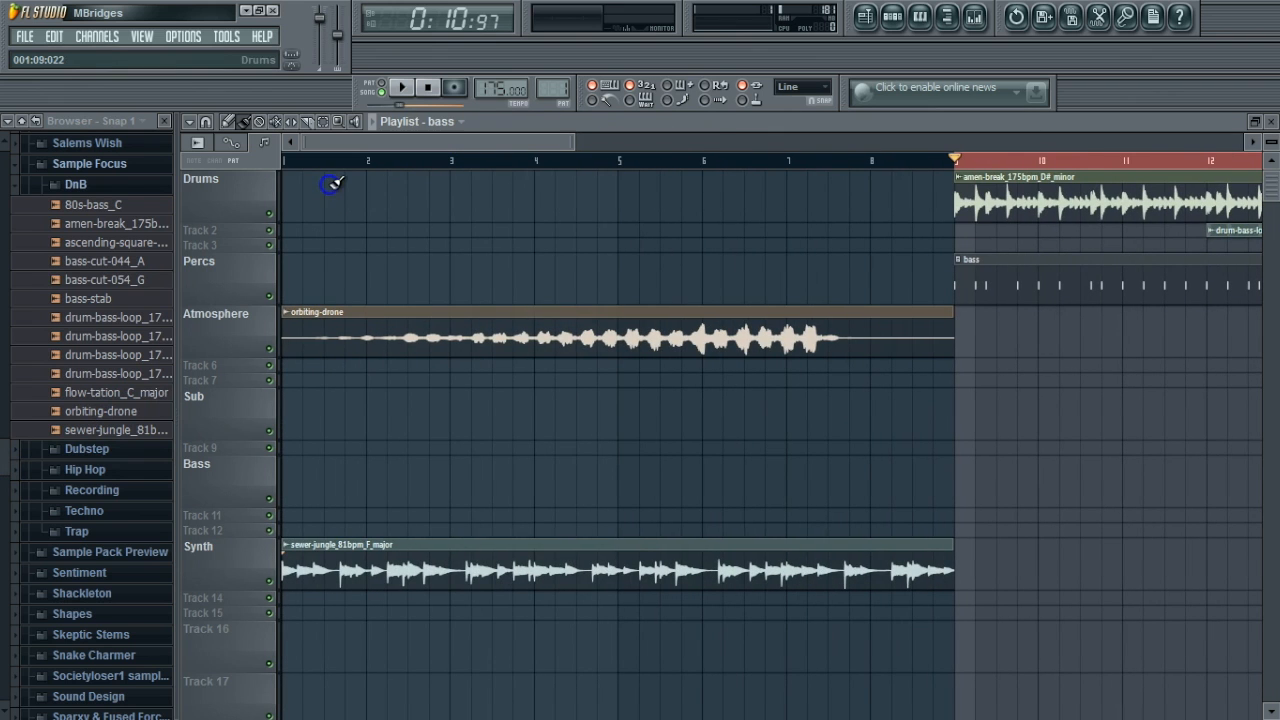
pyautogui.click(465, 574)
pyautogui.click(449, 331)
pyautogui.doubleClick(454, 338)
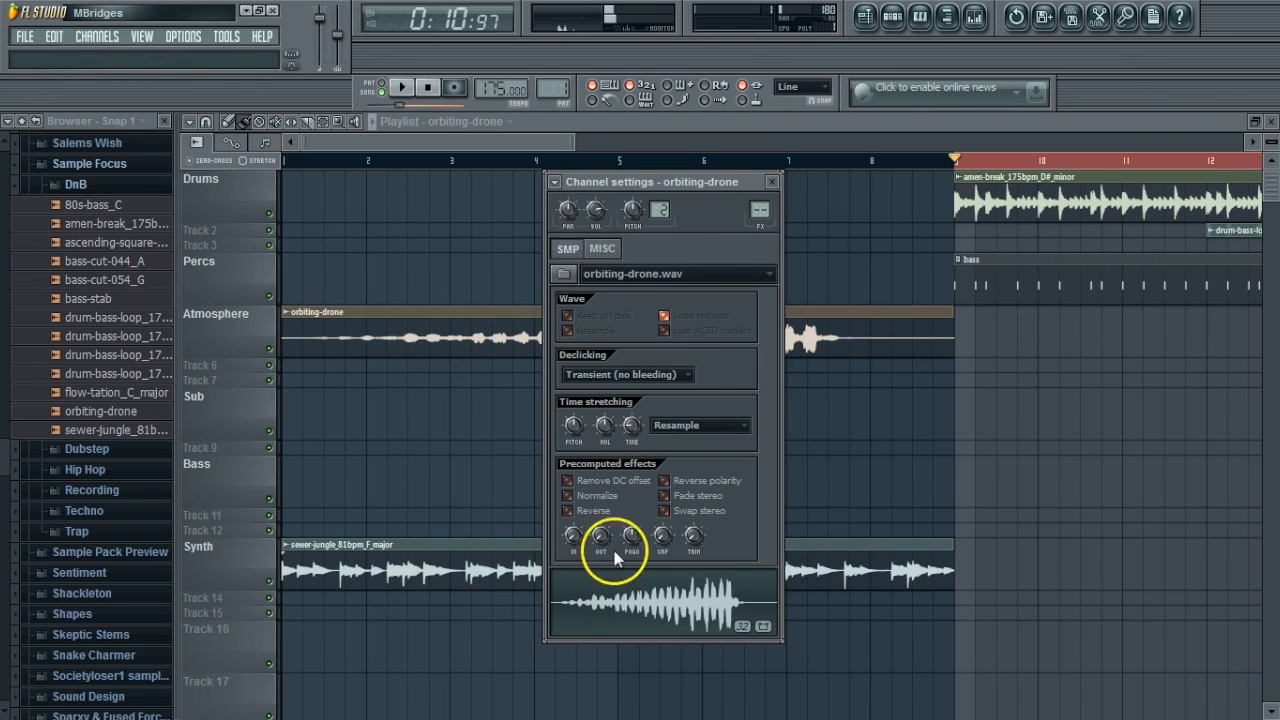
pyautogui.click(774, 184)
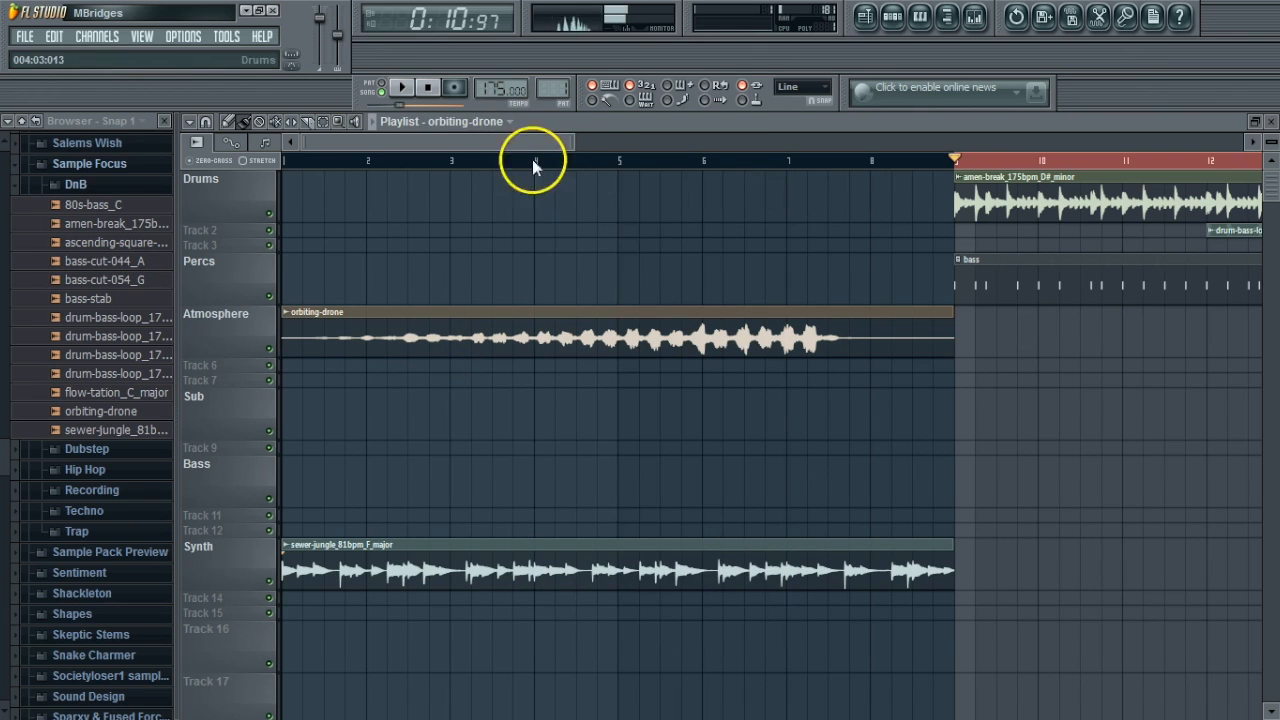
pyautogui.doubleClick(730, 325)
pyautogui.moveTo(600, 537); pyautogui.dragTo(597, 503)
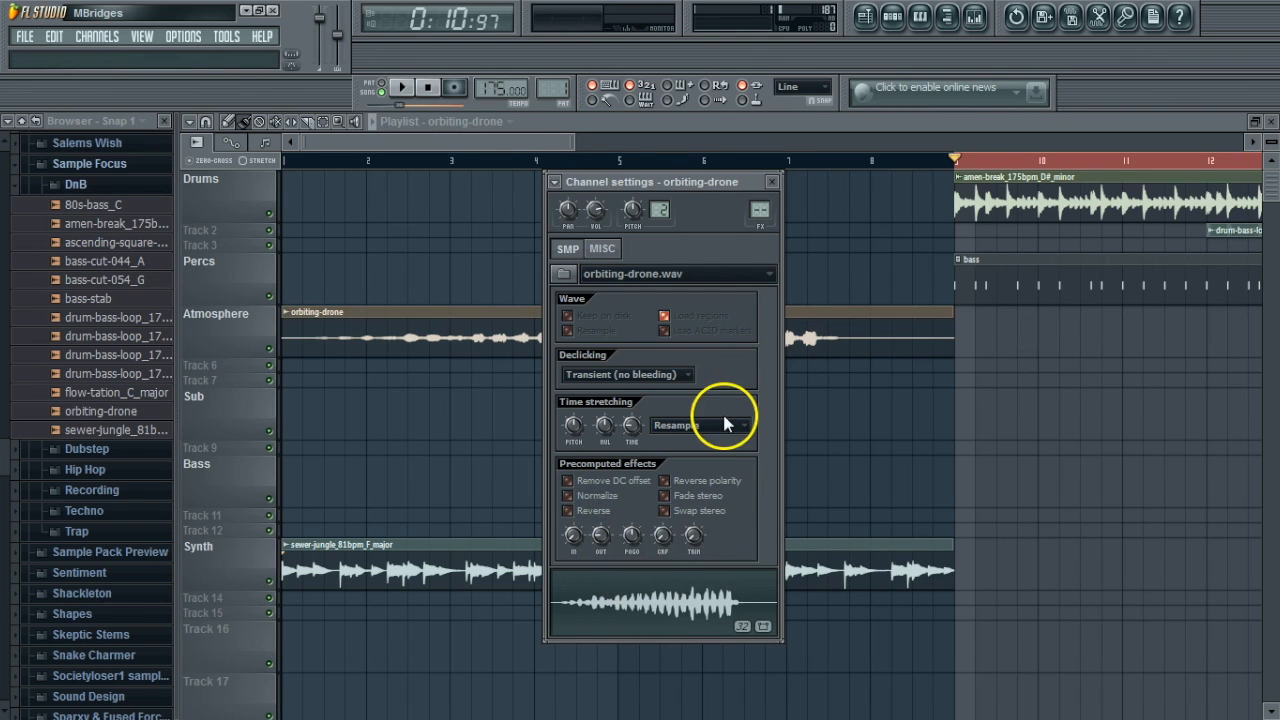
pyautogui.click(772, 182)
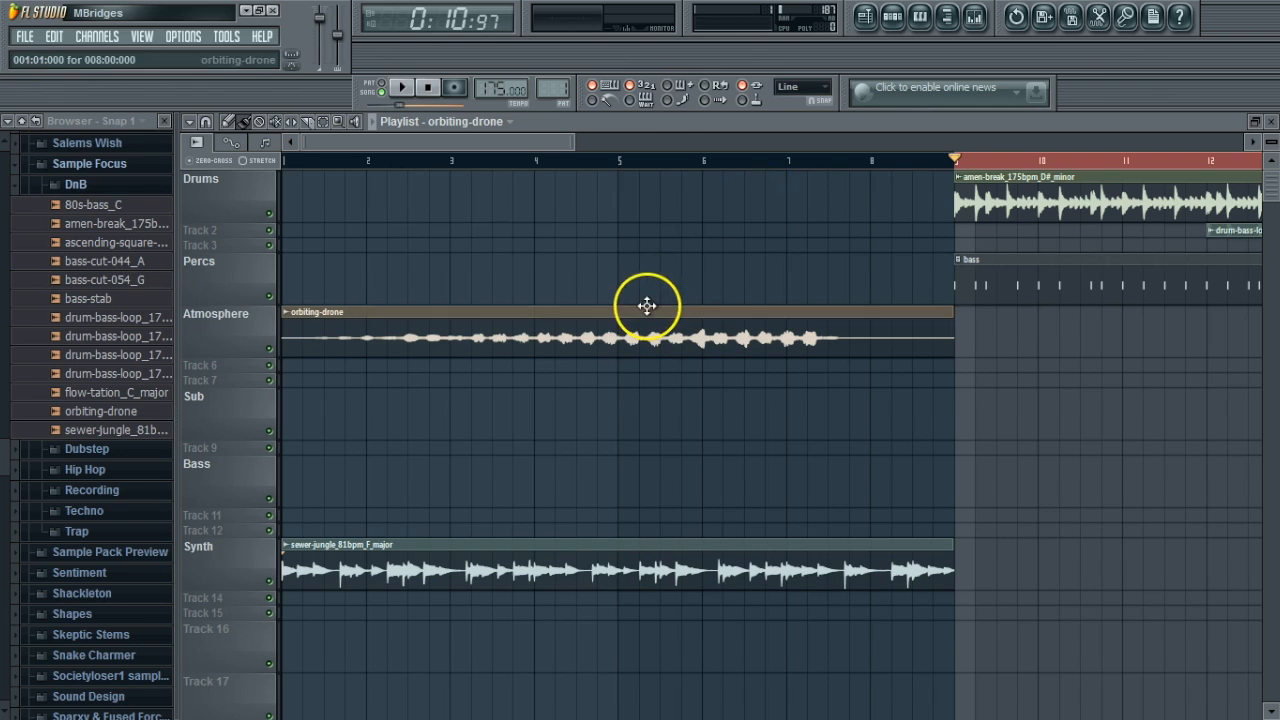
# Move the orbiting-drone clip on the Atmosphere track from bar 1 to bar 9 and place a copy at bar 17
pyautogui.moveTo(455, 140); pyautogui.dragTo(505, 143)
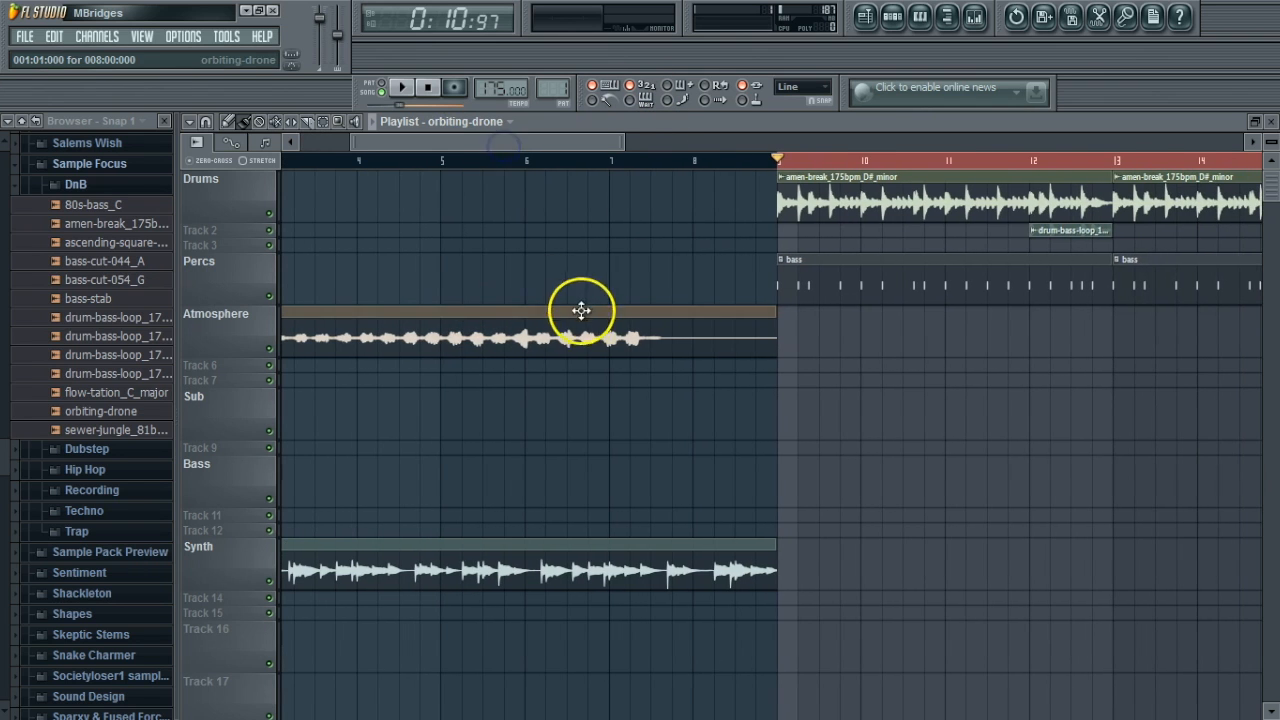
pyautogui.moveTo(580, 326); pyautogui.dragTo(1244, 347)
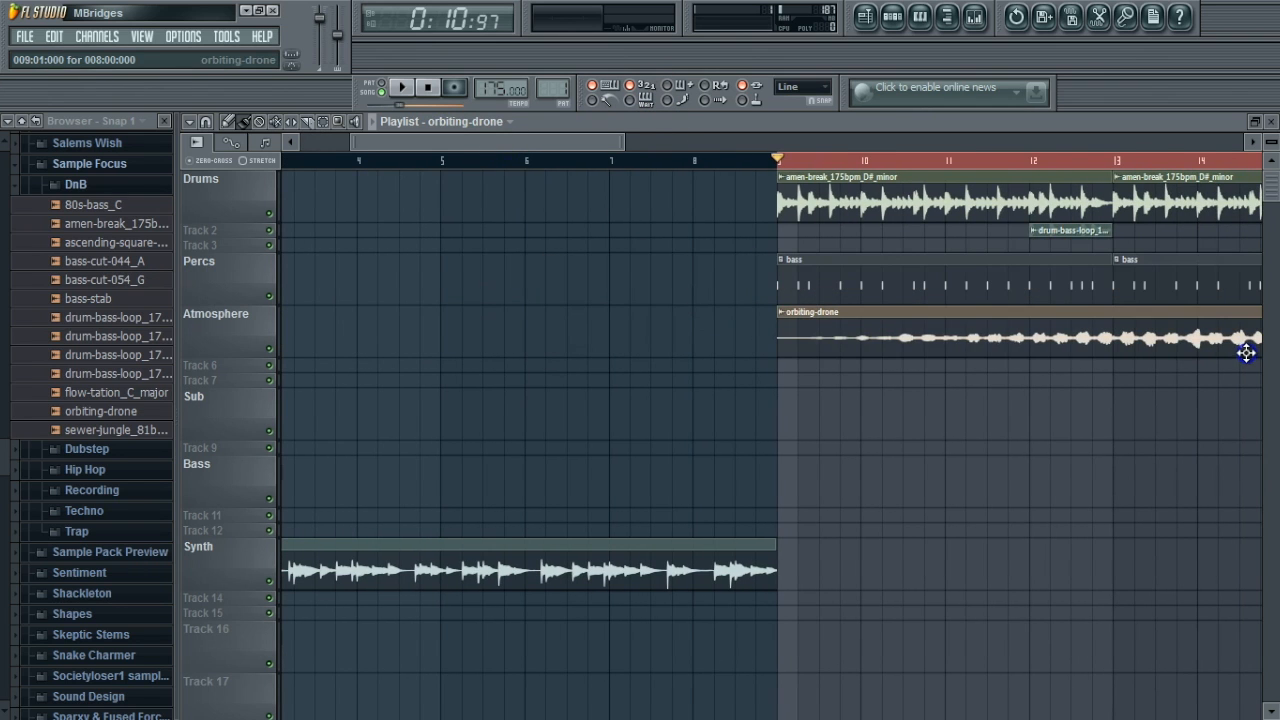
pyautogui.moveTo(553, 150); pyautogui.dragTo(727, 174)
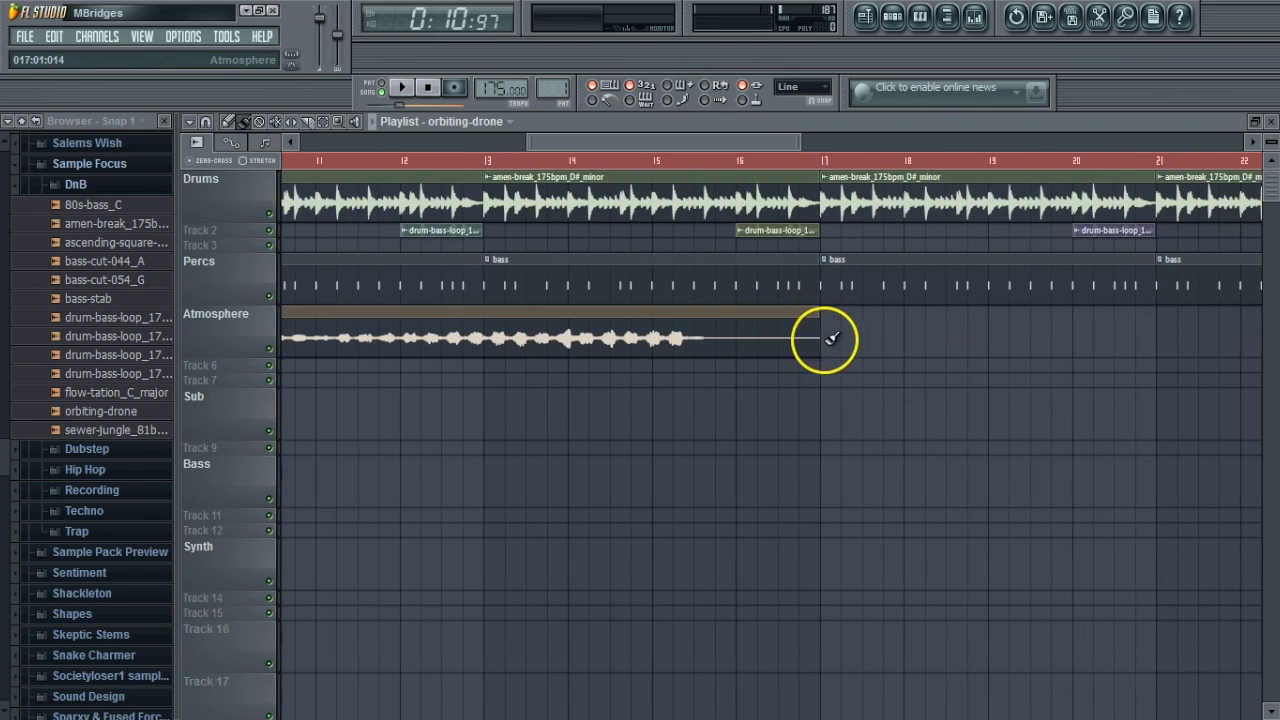
pyautogui.click(831, 339)
pyautogui.moveTo(582, 140); pyautogui.dragTo(484, 140)
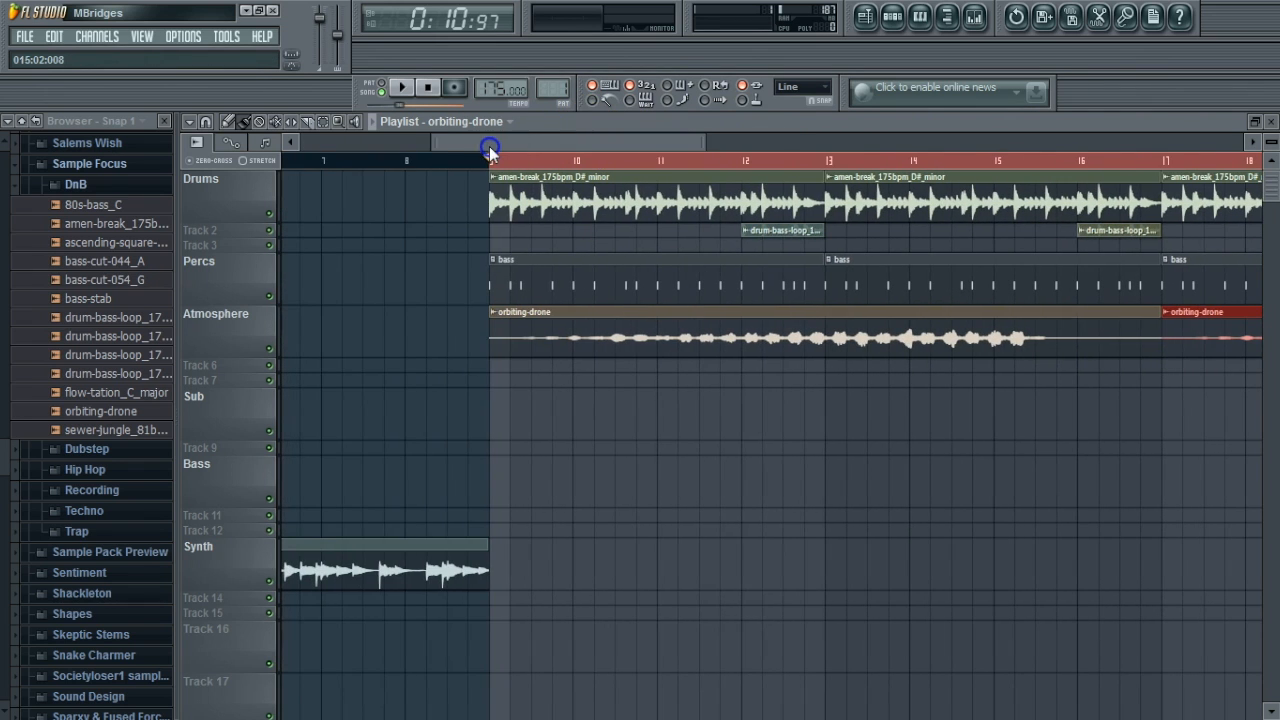
# Play the arrangement from bar 9 to hear the drone under the drums, and open the orbiting-drone channel settings
pyautogui.click(400, 88)
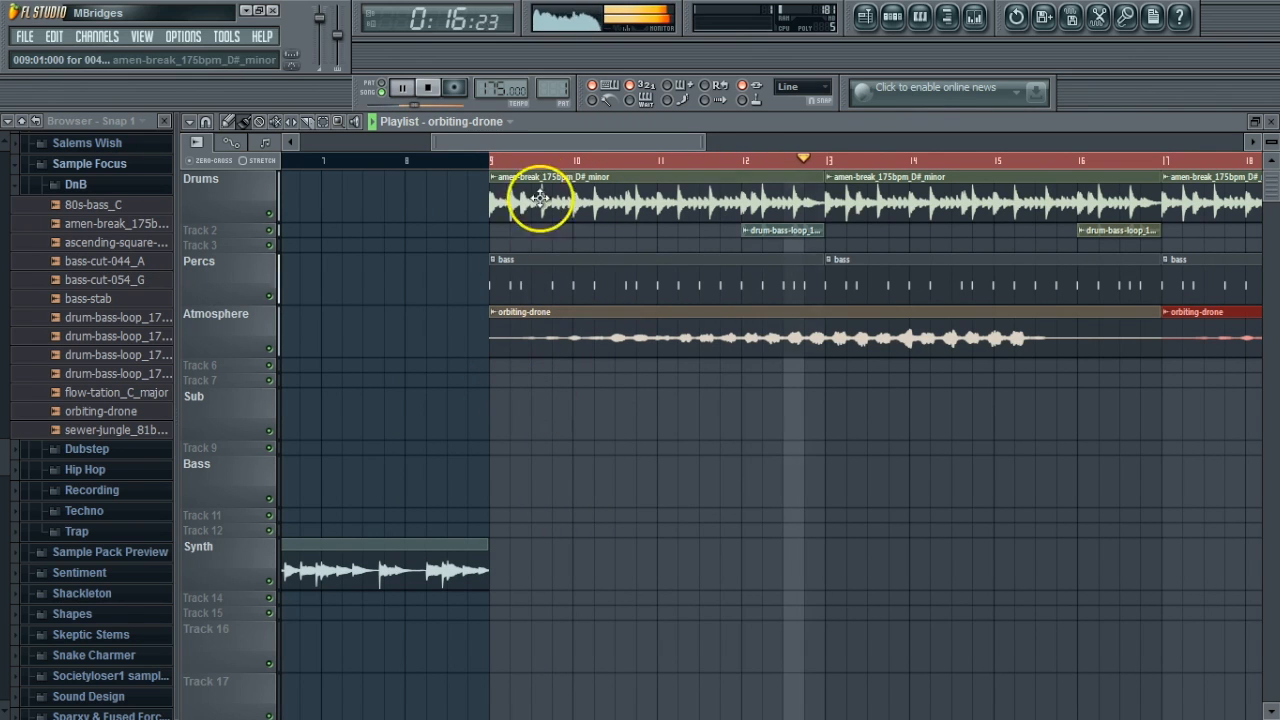
pyautogui.moveTo(515, 141); pyautogui.dragTo(523, 141)
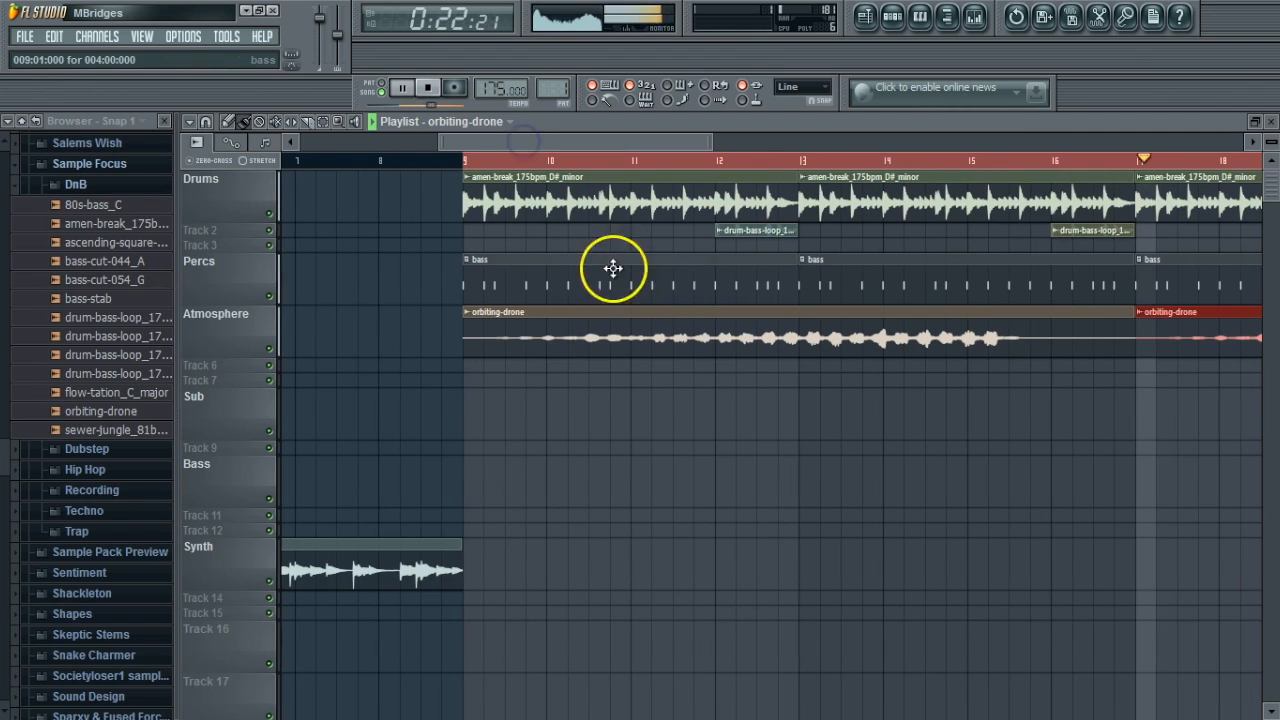
pyautogui.doubleClick(525, 329)
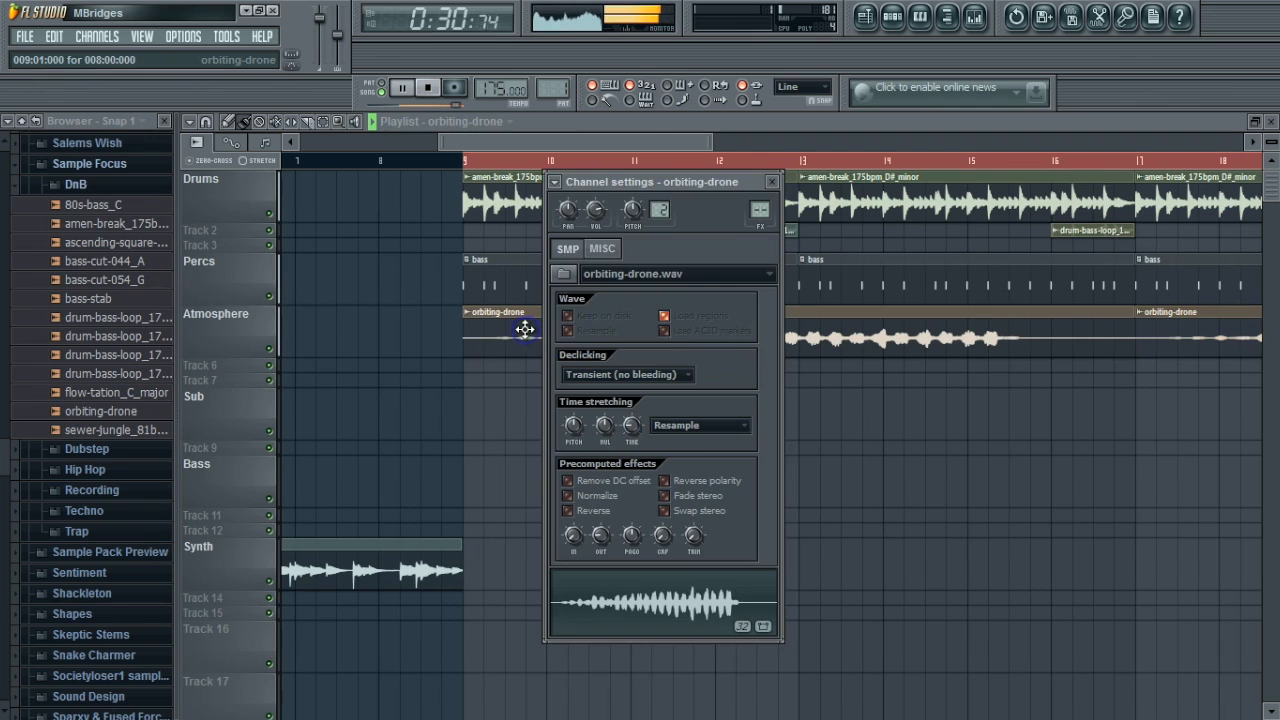
pyautogui.click(427, 78)
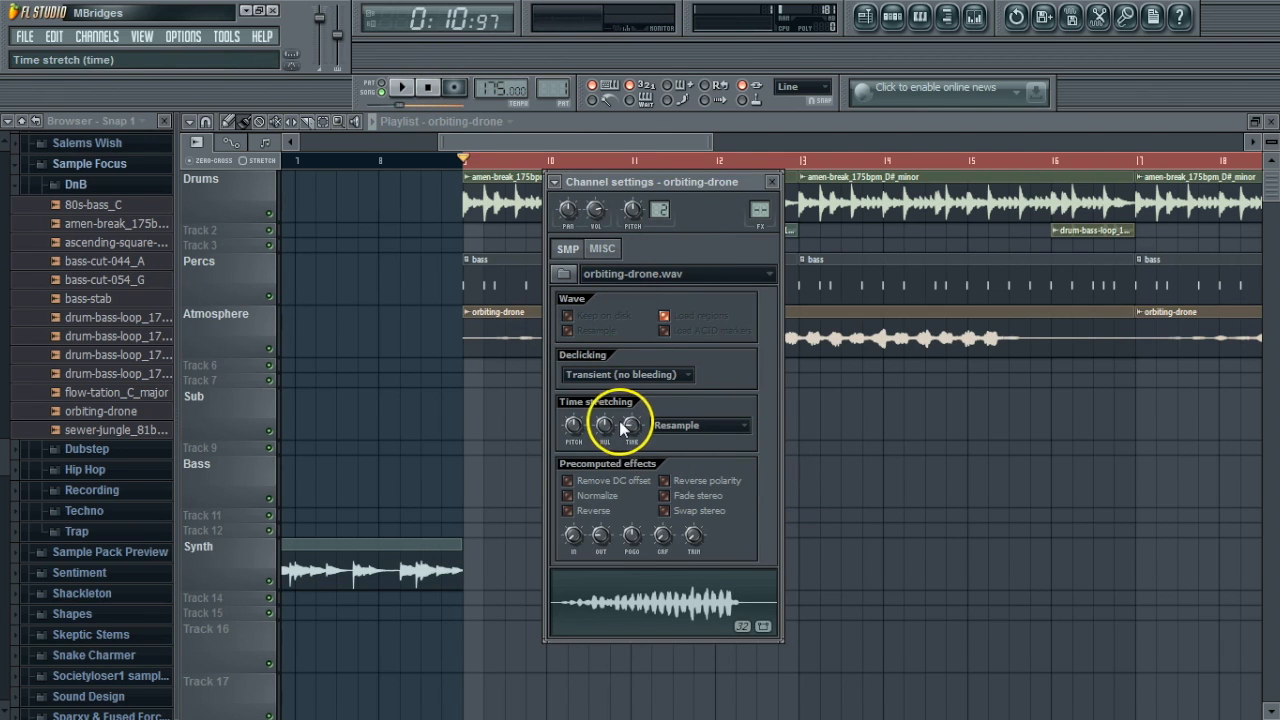
# Set the orbiting-drone time stretch to 007:13:000 and play the arrangement from bar 9 to check it
pyautogui.moveTo(630, 430); pyautogui.dragTo(630, 420)
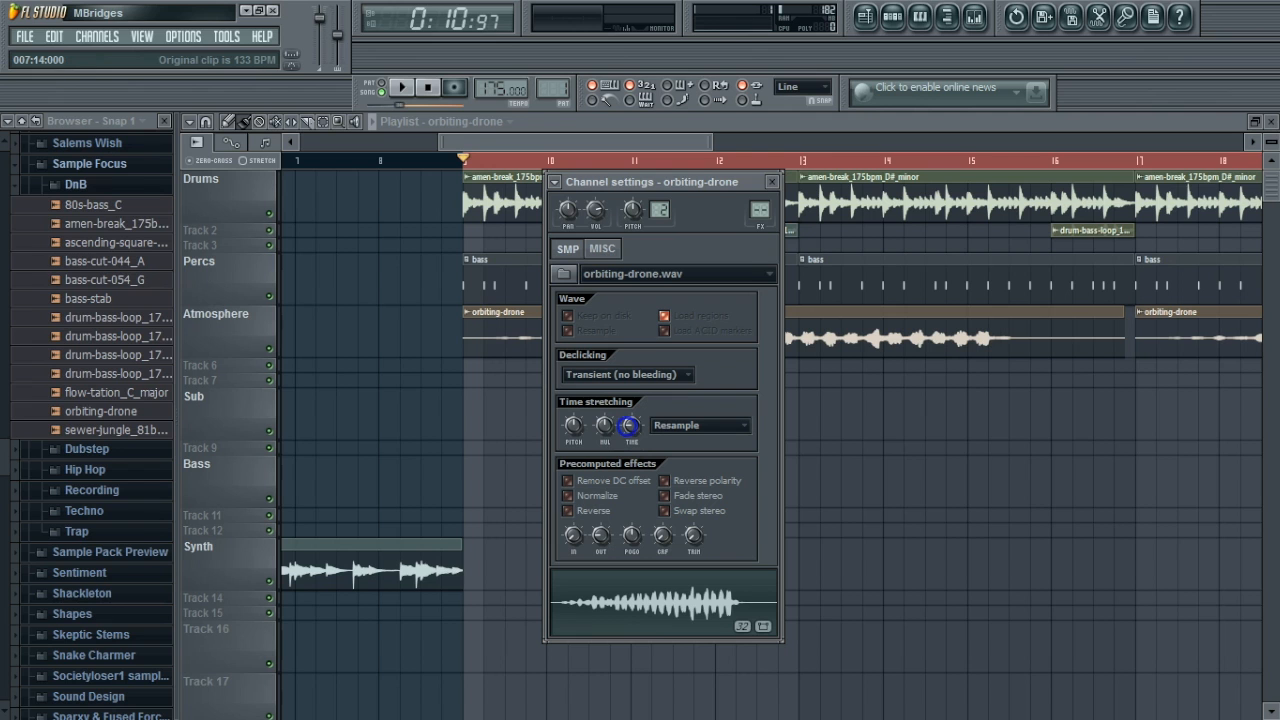
pyautogui.moveTo(628, 425); pyautogui.dragTo(628, 422)
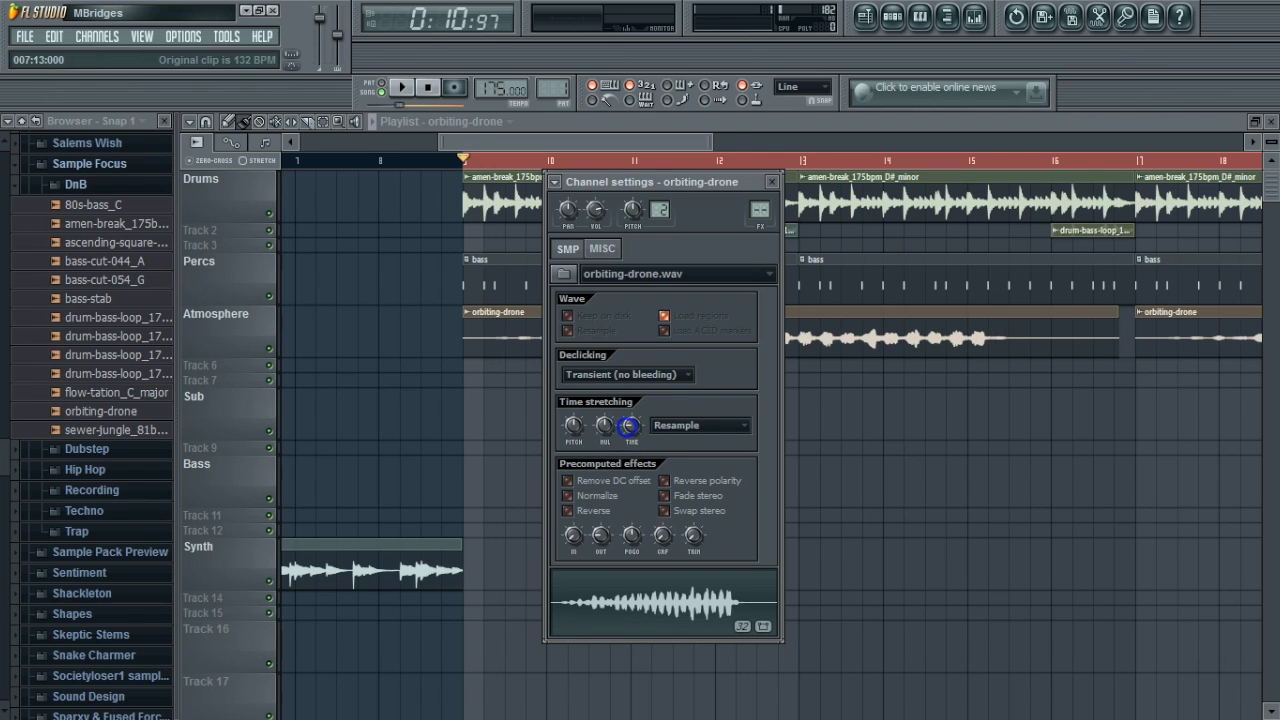
pyautogui.moveTo(714, 181); pyautogui.dragTo(350, 181)
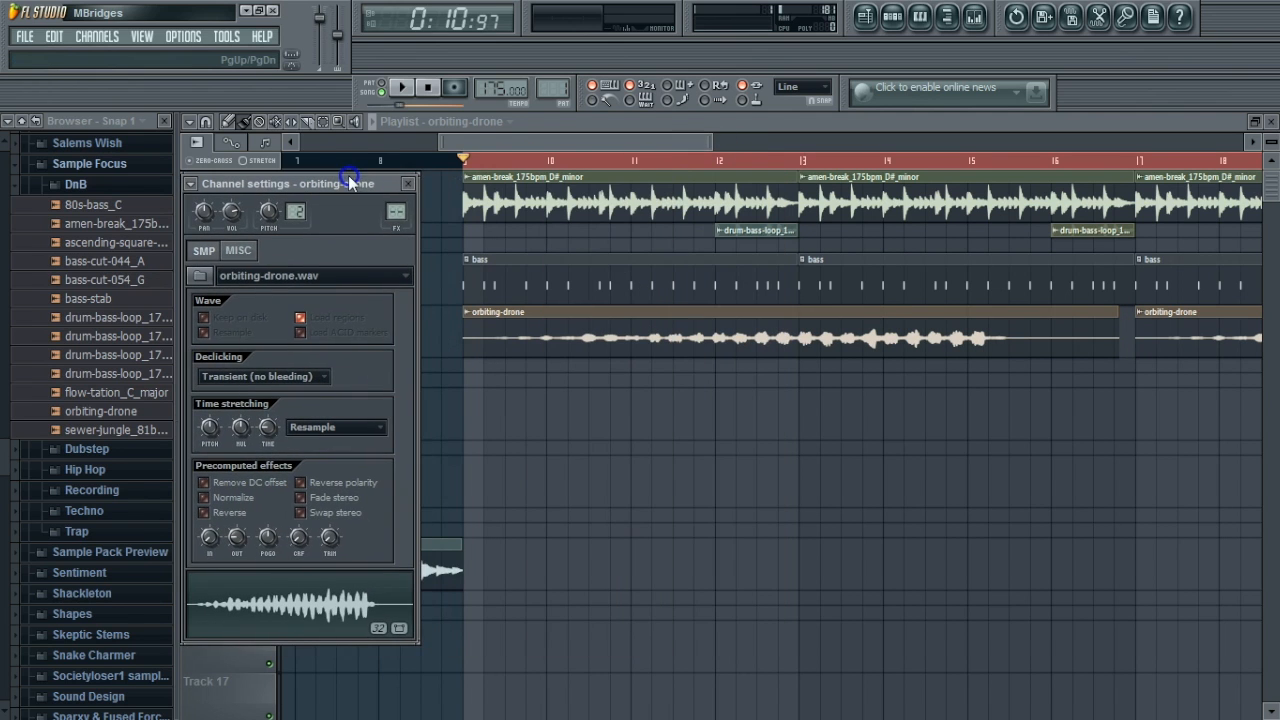
pyautogui.click(403, 88)
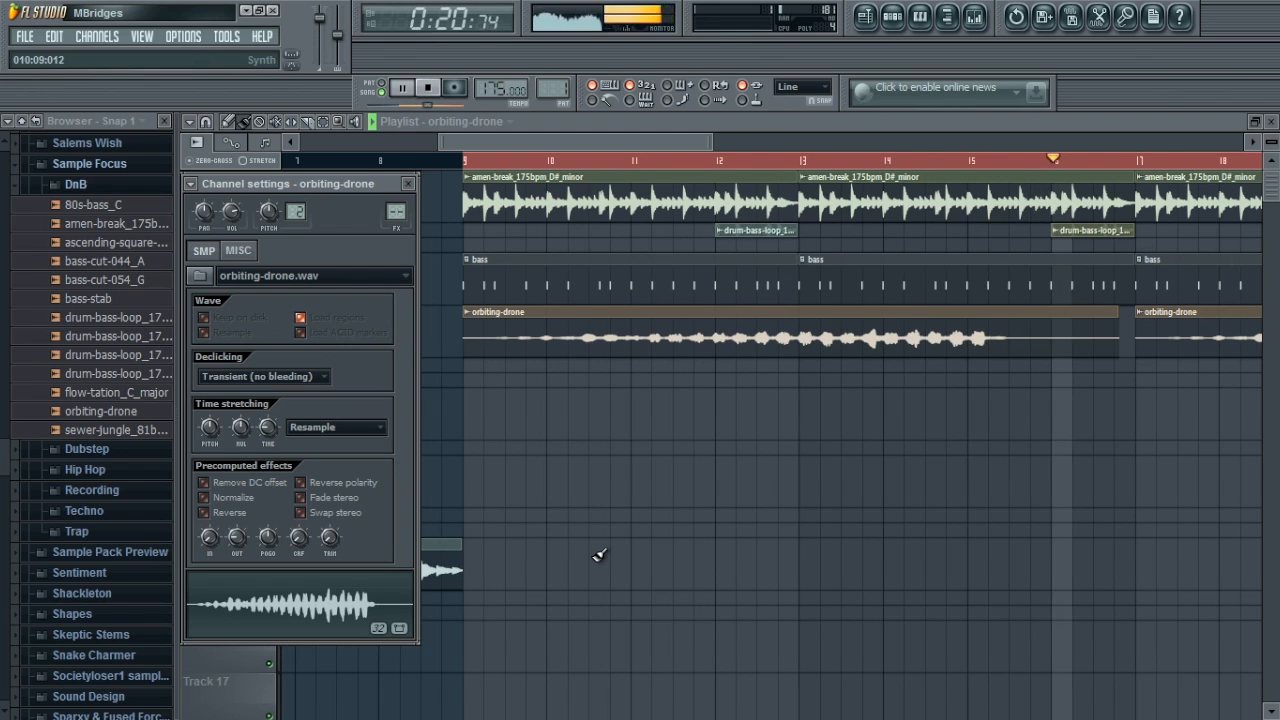
pyautogui.click(427, 90)
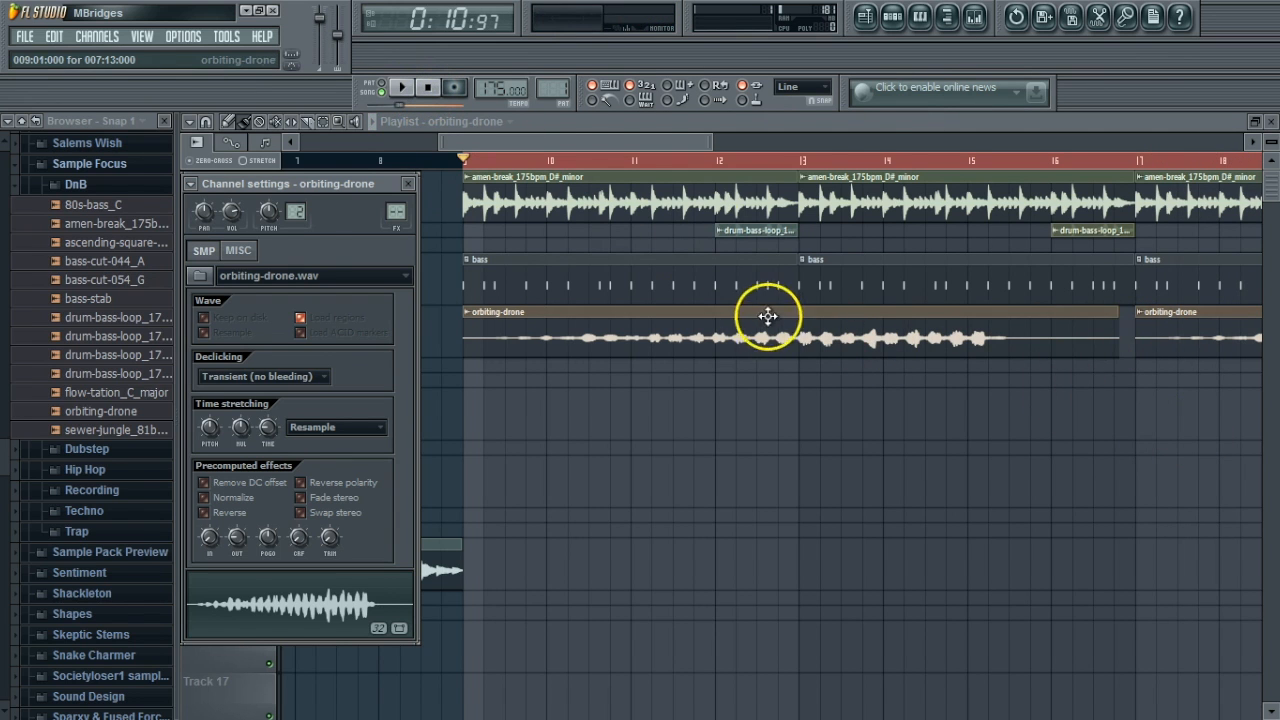
# Trim the silent tails off both orbiting-drone clips to a length of 006:09:000, and move them to start at 018:05:000 and 010:09:000
pyautogui.moveTo(604, 148); pyautogui.dragTo(791, 180)
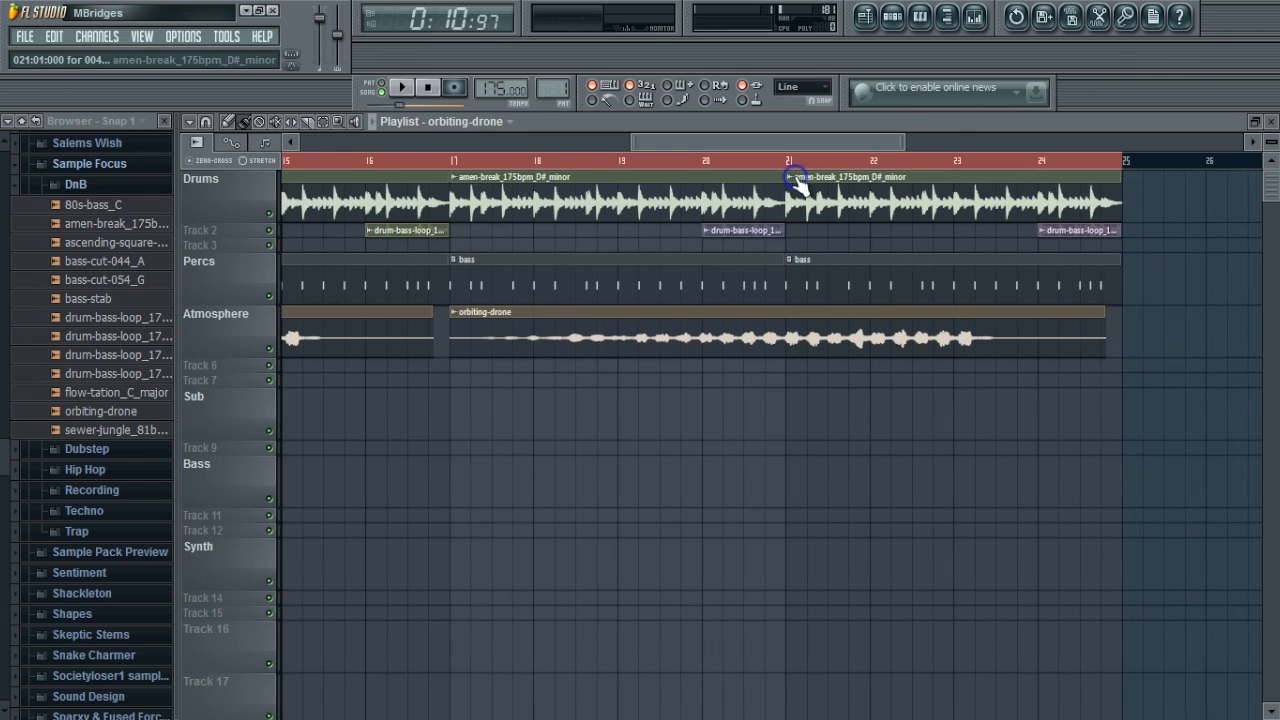
pyautogui.moveTo(1100, 334); pyautogui.dragTo(1043, 334)
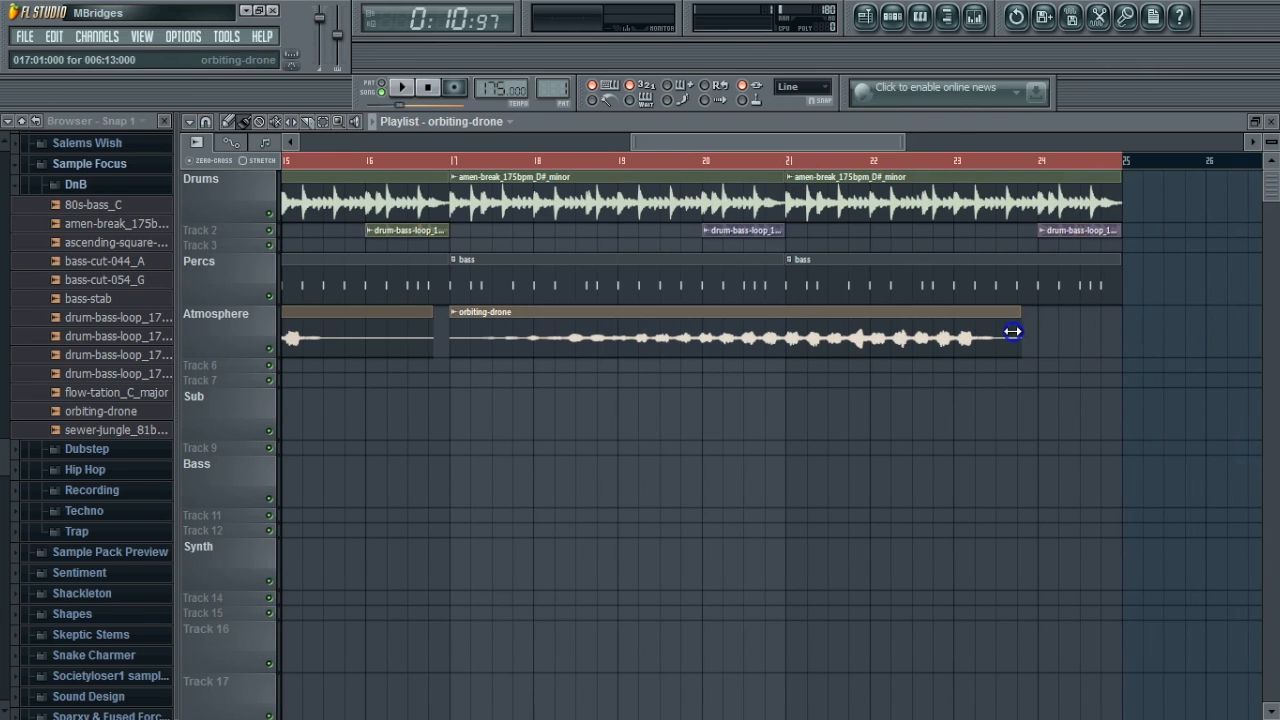
pyautogui.moveTo(770, 326); pyautogui.dragTo(859, 314)
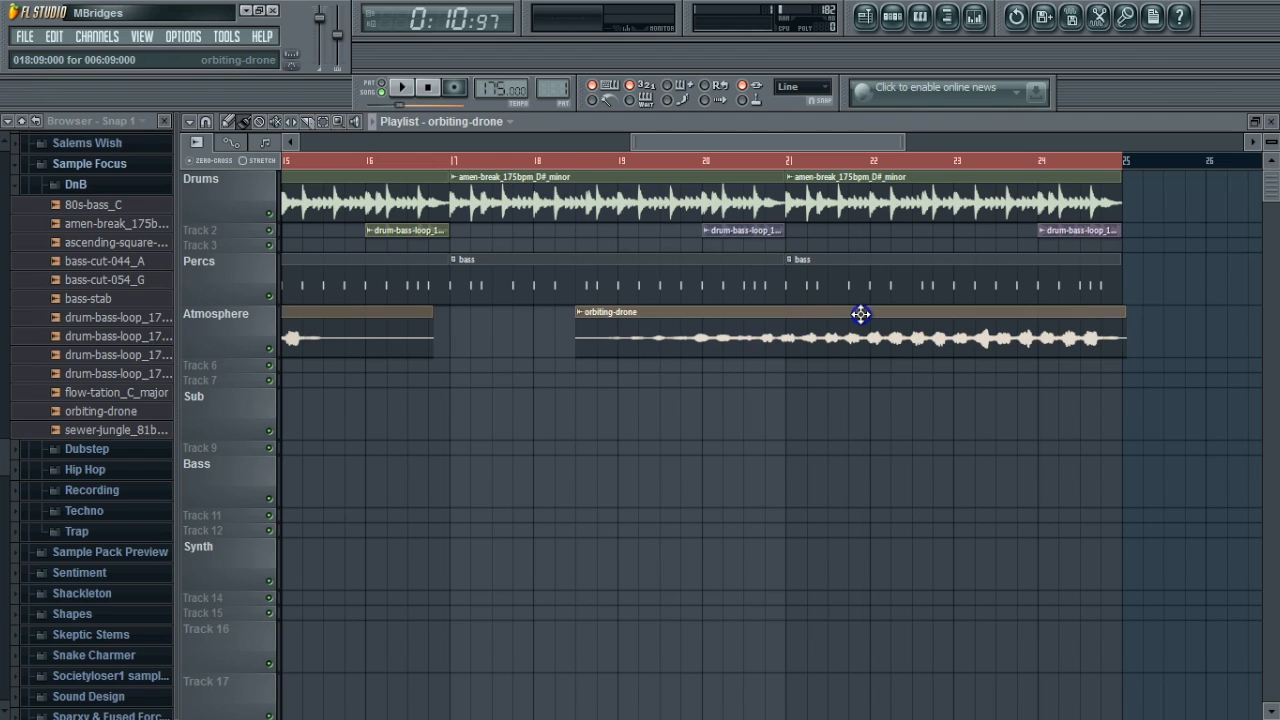
pyautogui.moveTo(1064, 342); pyautogui.dragTo(1036, 327)
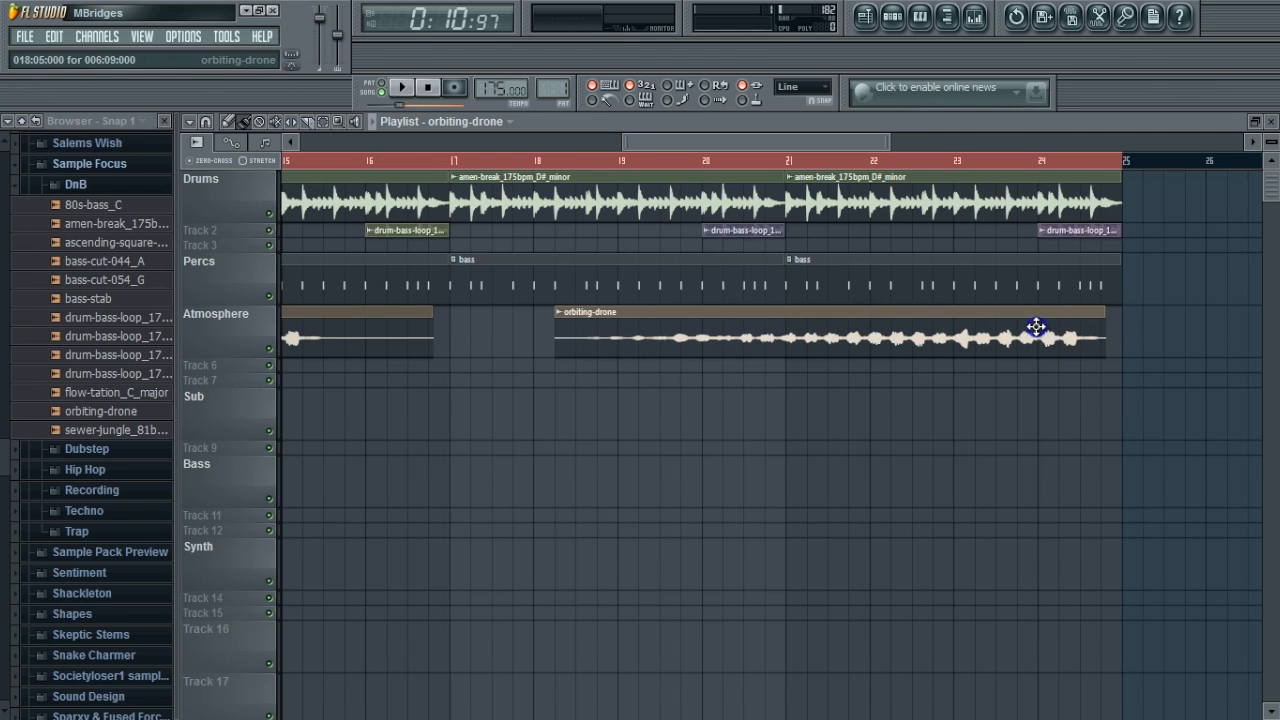
pyautogui.moveTo(777, 141); pyautogui.dragTo(668, 141)
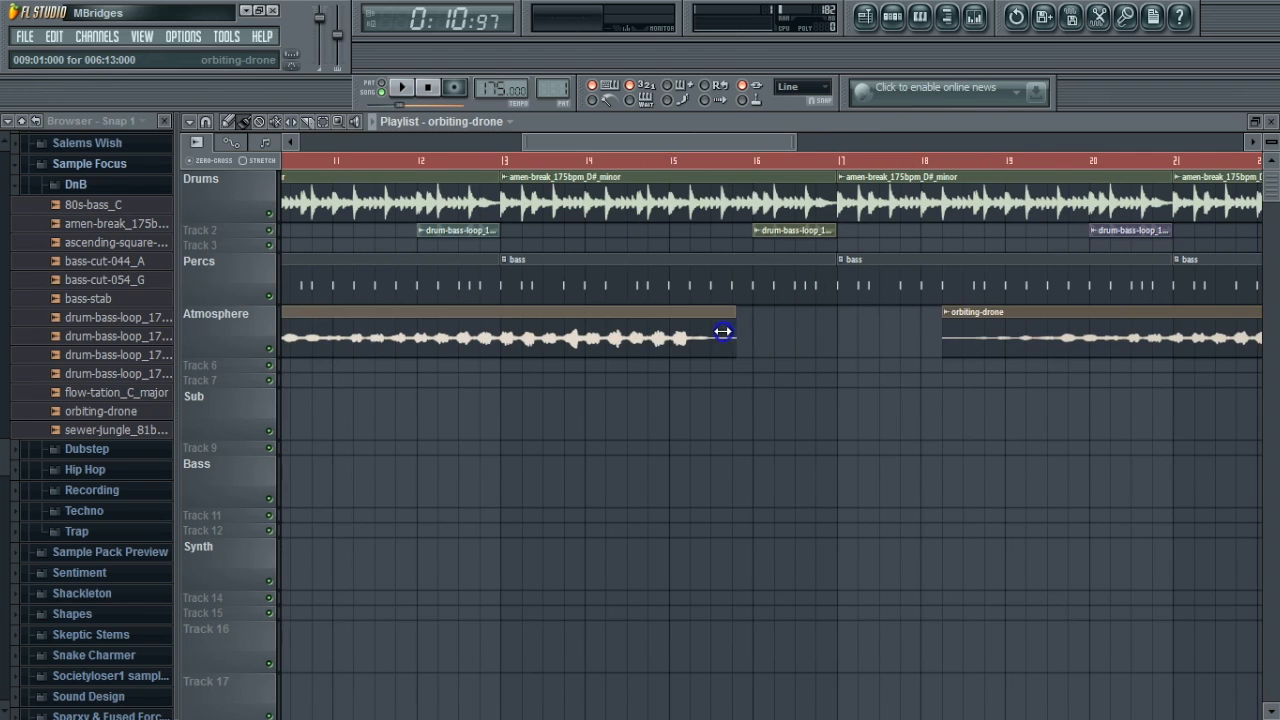
pyautogui.moveTo(637, 316); pyautogui.dragTo(764, 300)
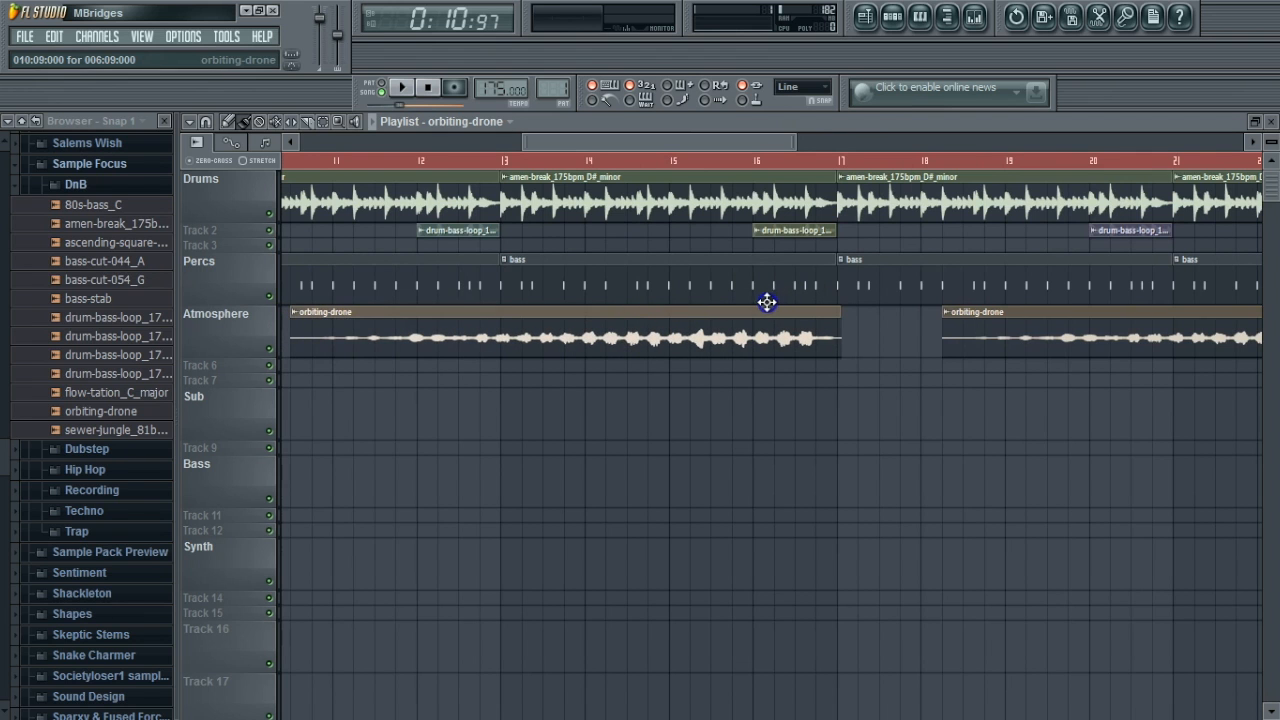
# Play the arrangement from bar 9 to check the repositioned orbiting-drone against the drums
pyautogui.moveTo(701, 138); pyautogui.dragTo(619, 134)
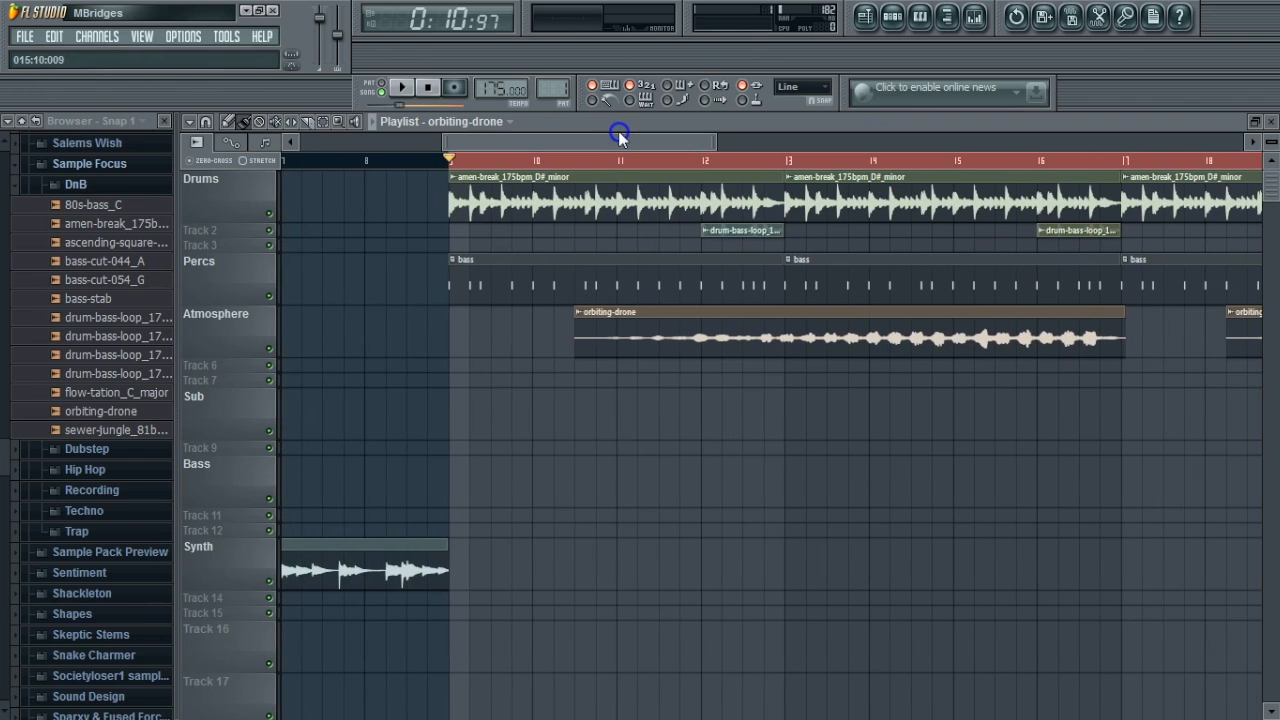
pyautogui.click(403, 90)
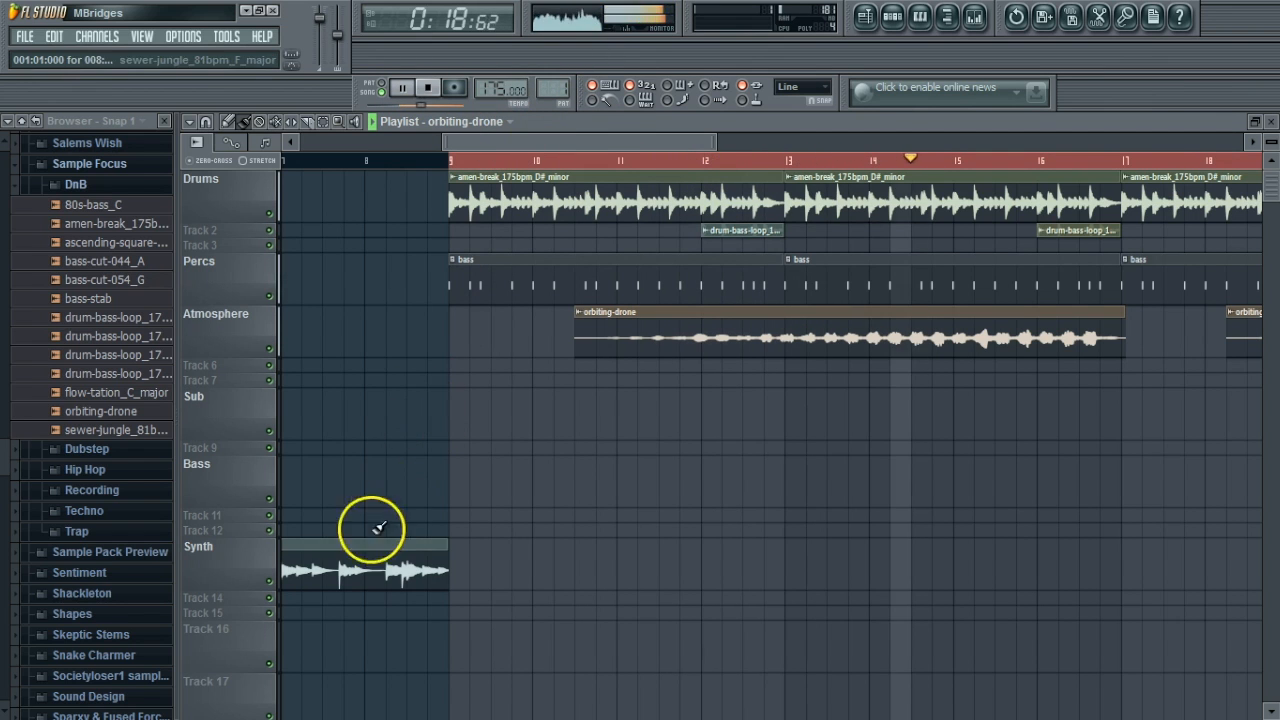
pyautogui.moveTo(531, 136); pyautogui.dragTo(388, 121)
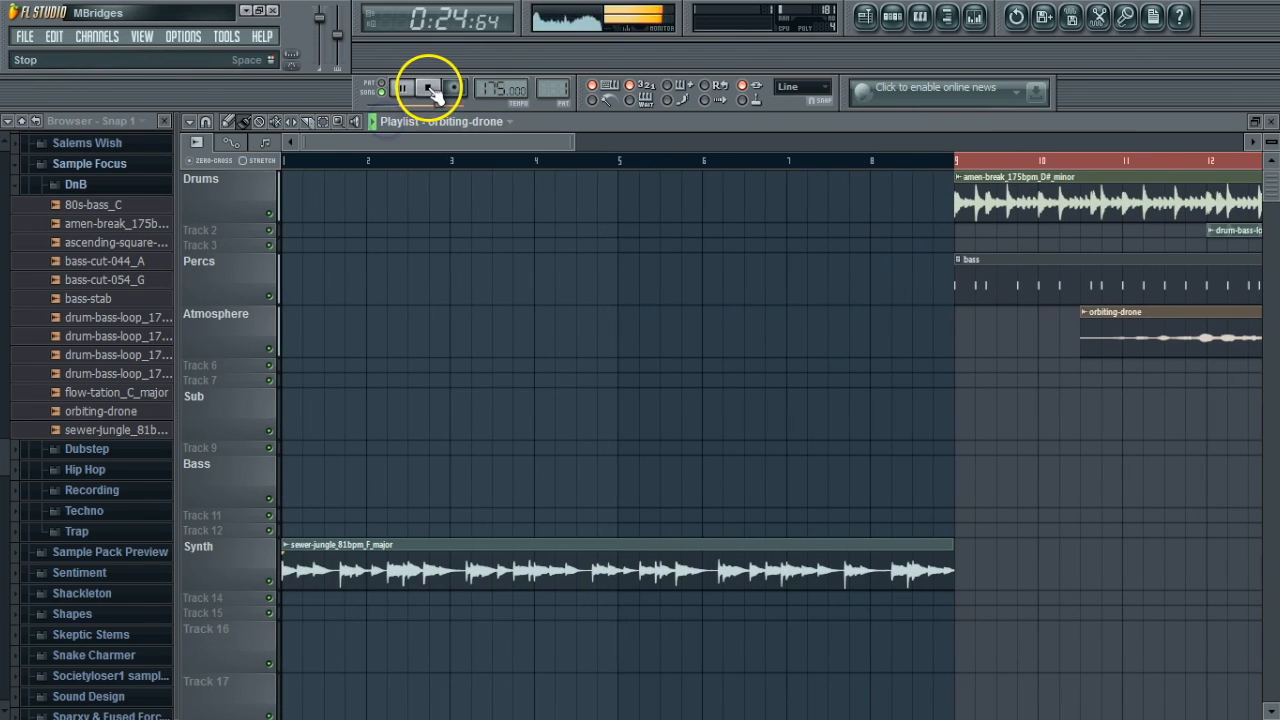
pyautogui.click(429, 88)
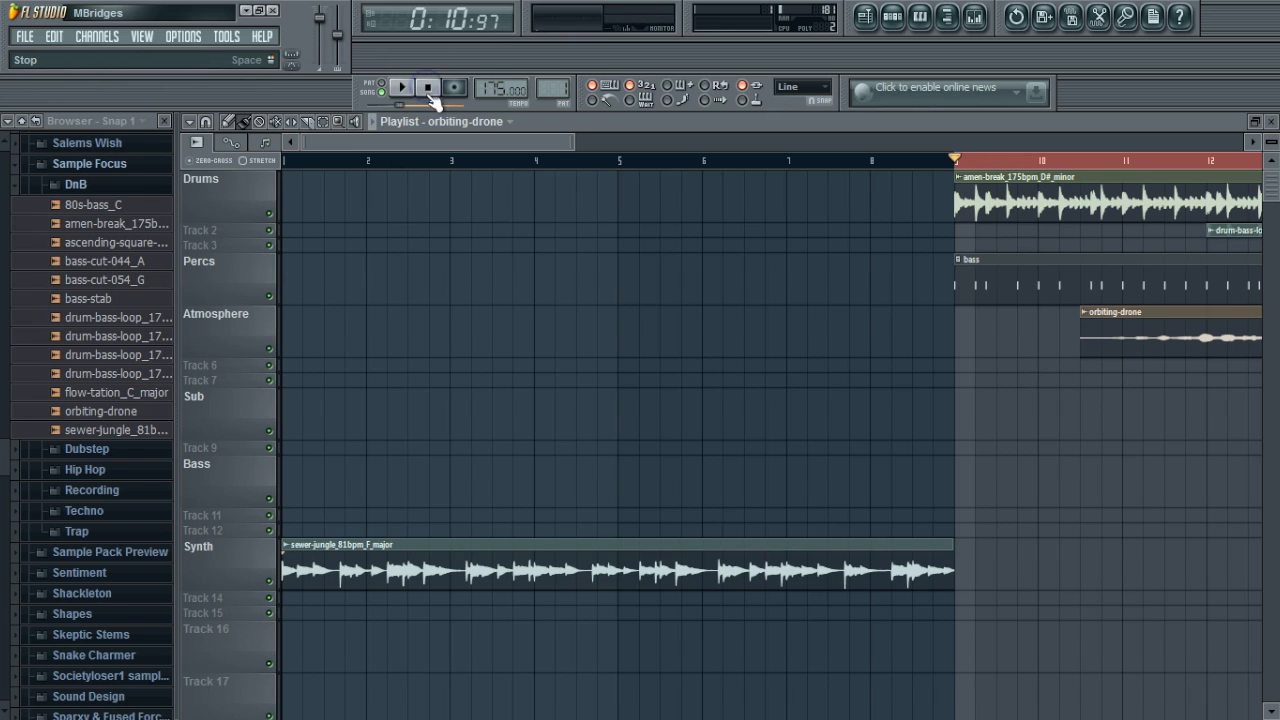
# Copy the drum-bass-loop clips from Track 2 into the intro, keeping only two copies, placed at bars 4 and 8
pyautogui.moveTo(443, 140); pyautogui.dragTo(1274, 237)
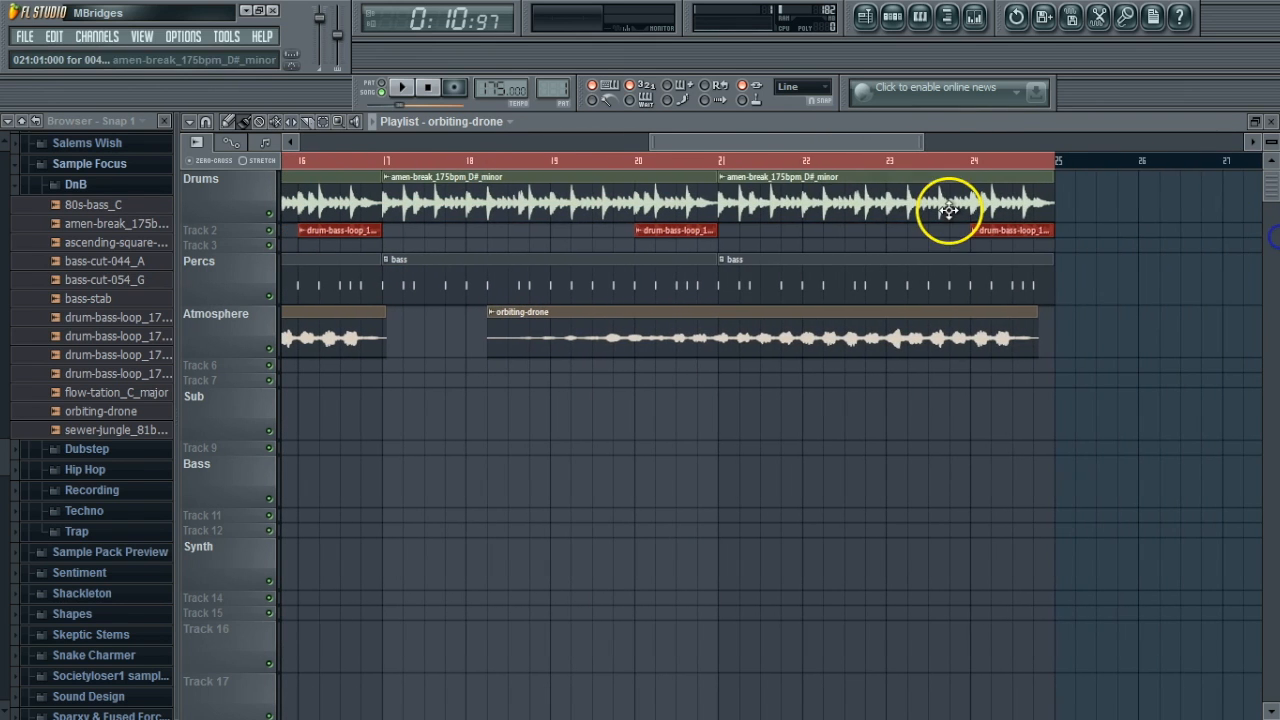
pyautogui.moveTo(665, 229); pyautogui.dragTo(690, 242)
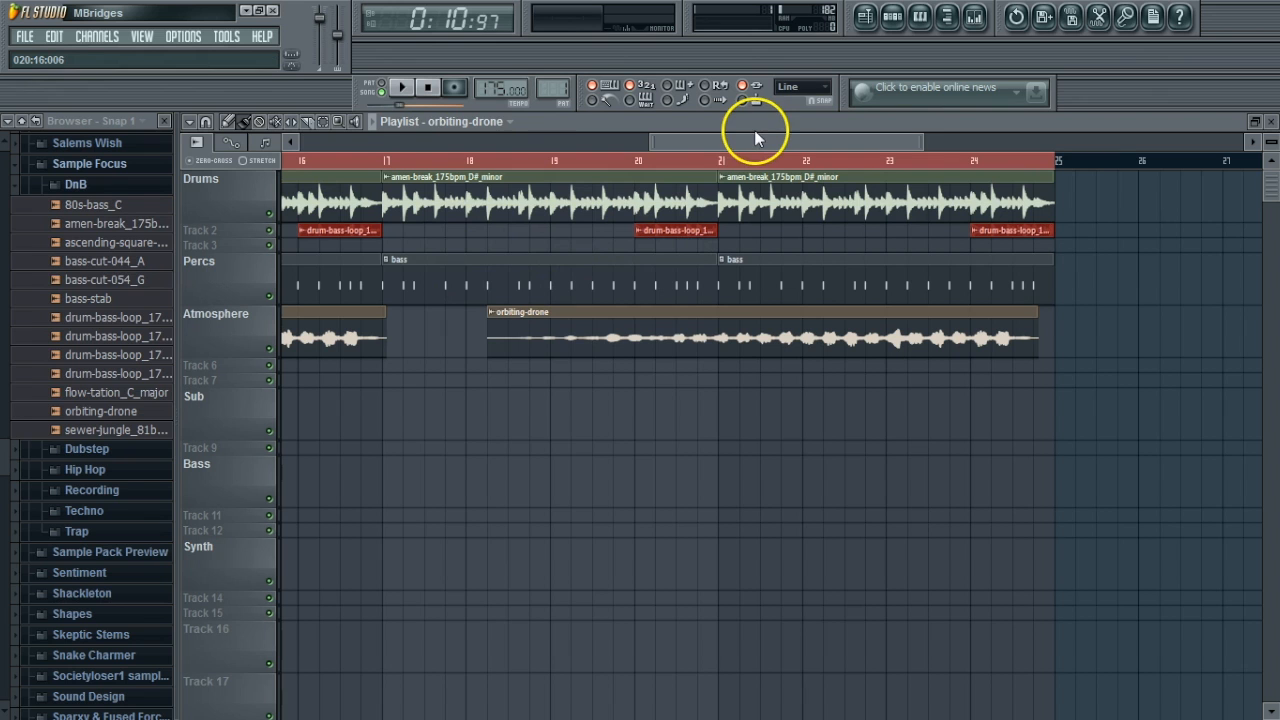
pyautogui.moveTo(768, 143); pyautogui.dragTo(252, 187)
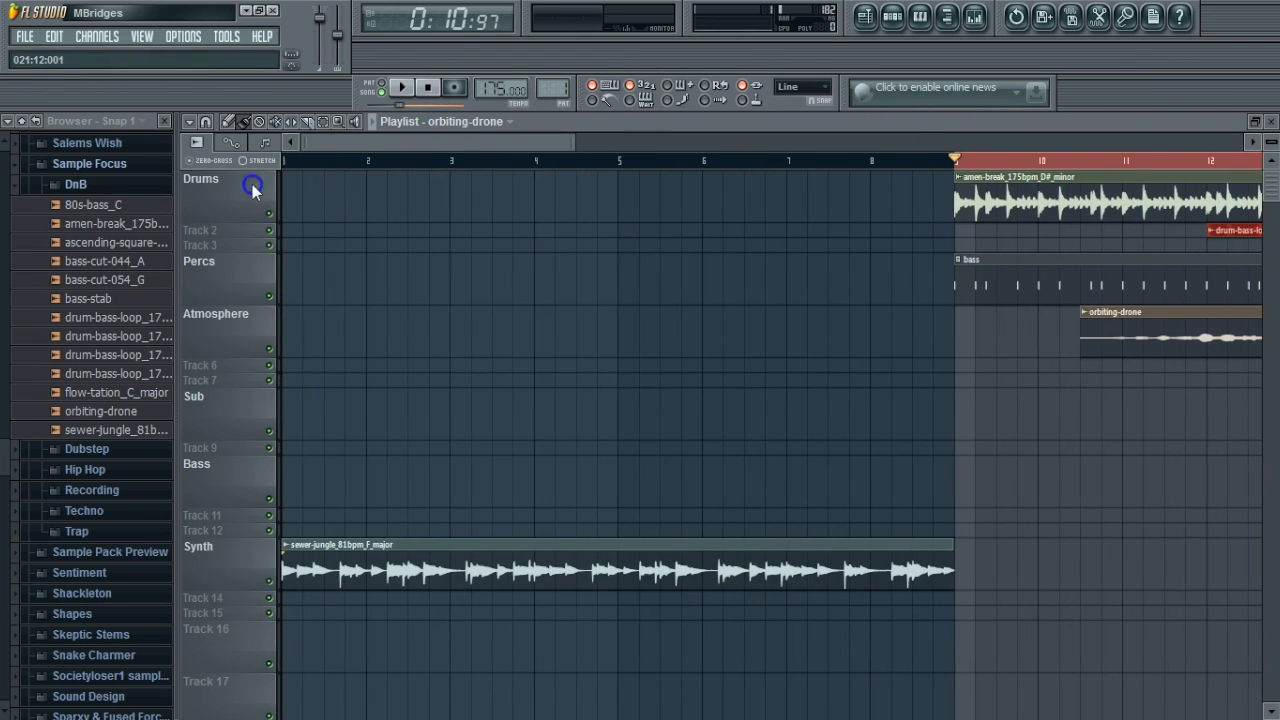
pyautogui.hotkey('ctrl', 'v')
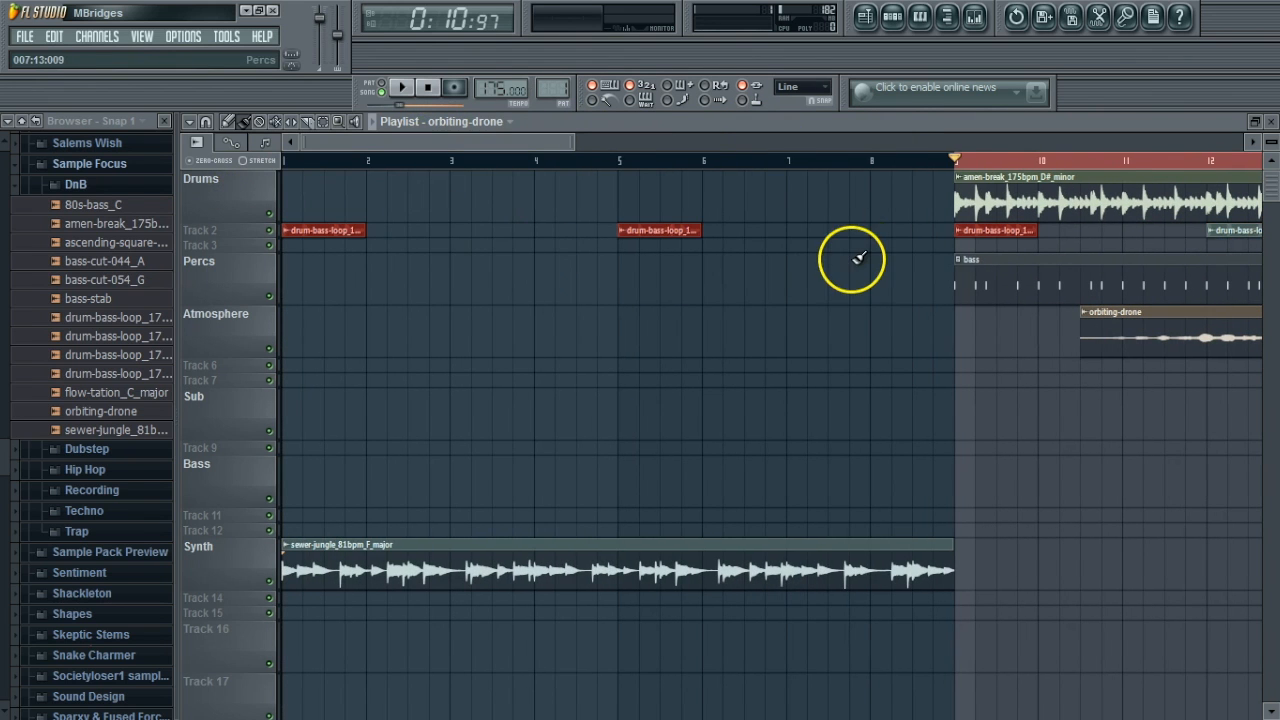
pyautogui.rightClick(986, 233)
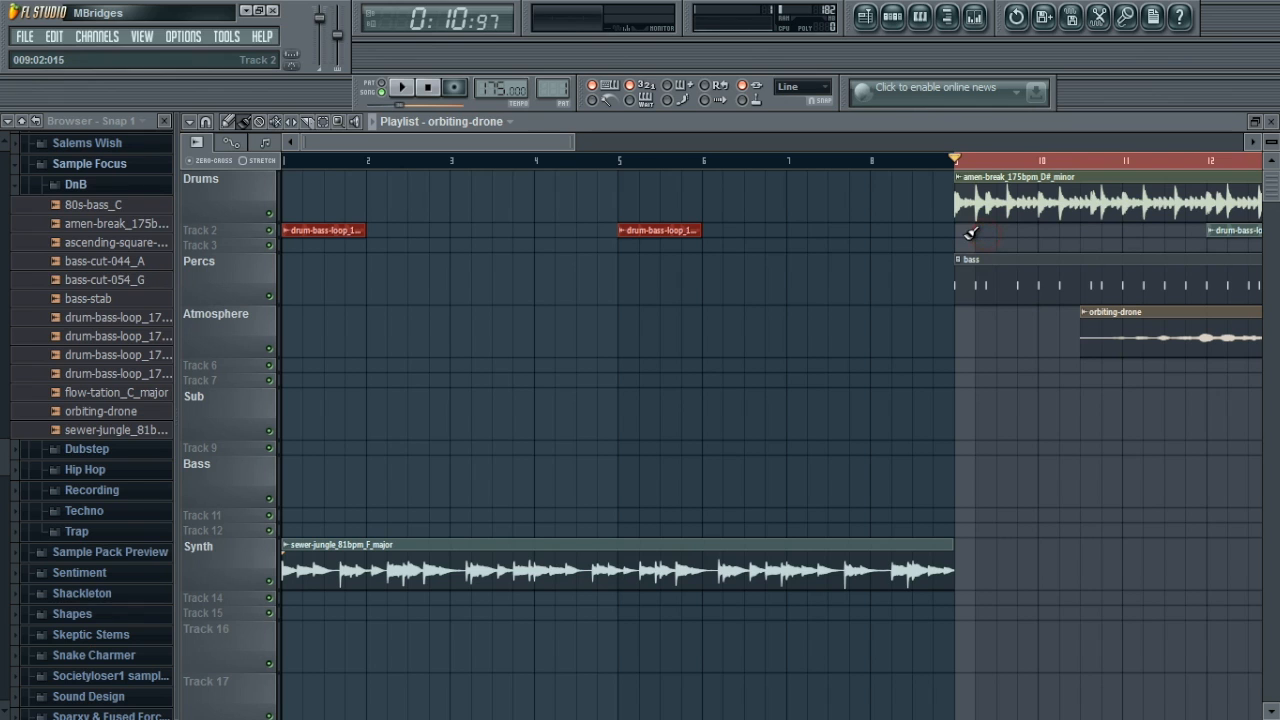
pyautogui.moveTo(640, 231); pyautogui.dragTo(886, 233)
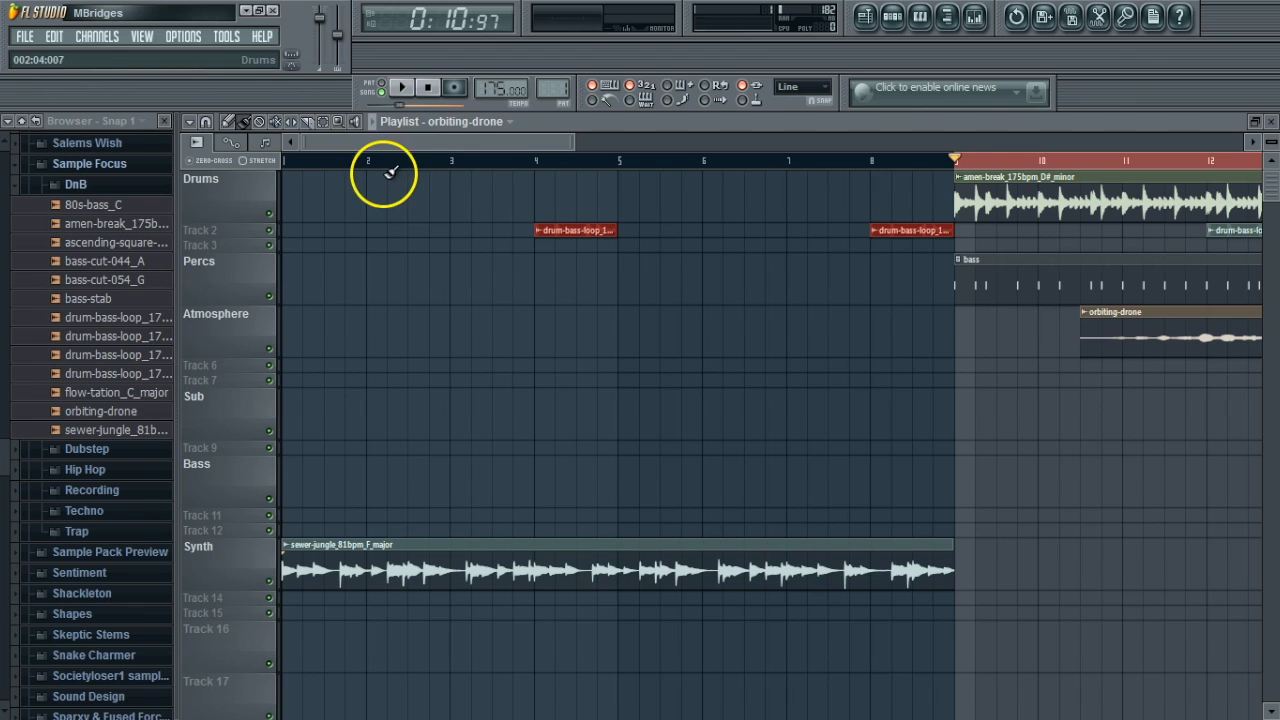
# Add the ascending-square-wave_E_major sample from the DnB folder to the Sub track, running from bar 4 to bar 9
pyautogui.scroll(-15, 90, 420)
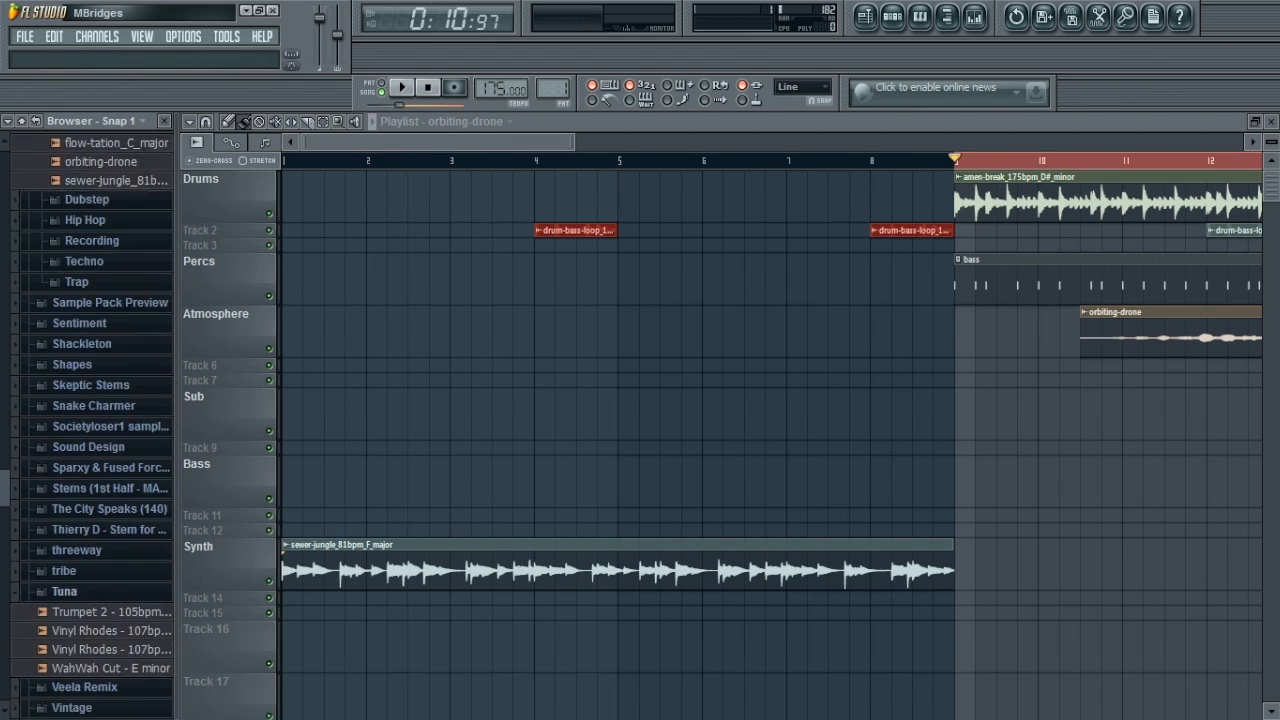
pyautogui.scroll(-5, 90, 420)
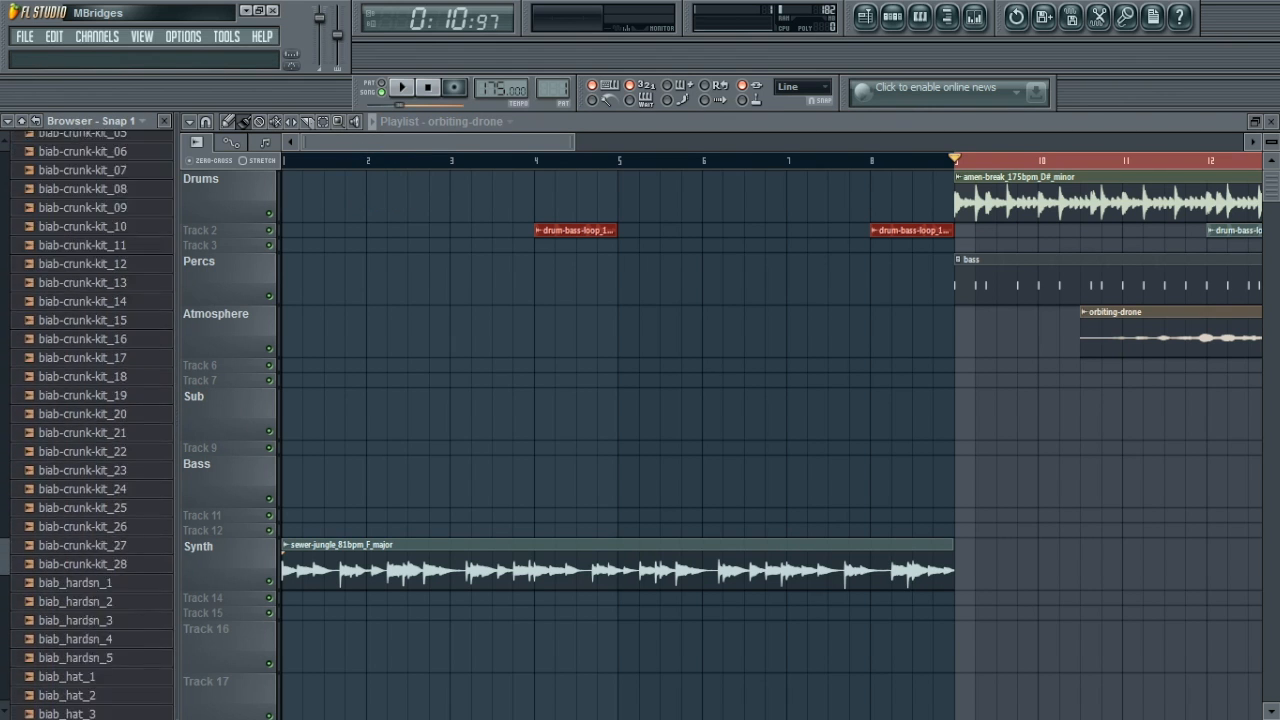
pyautogui.scroll(20, 90, 420)
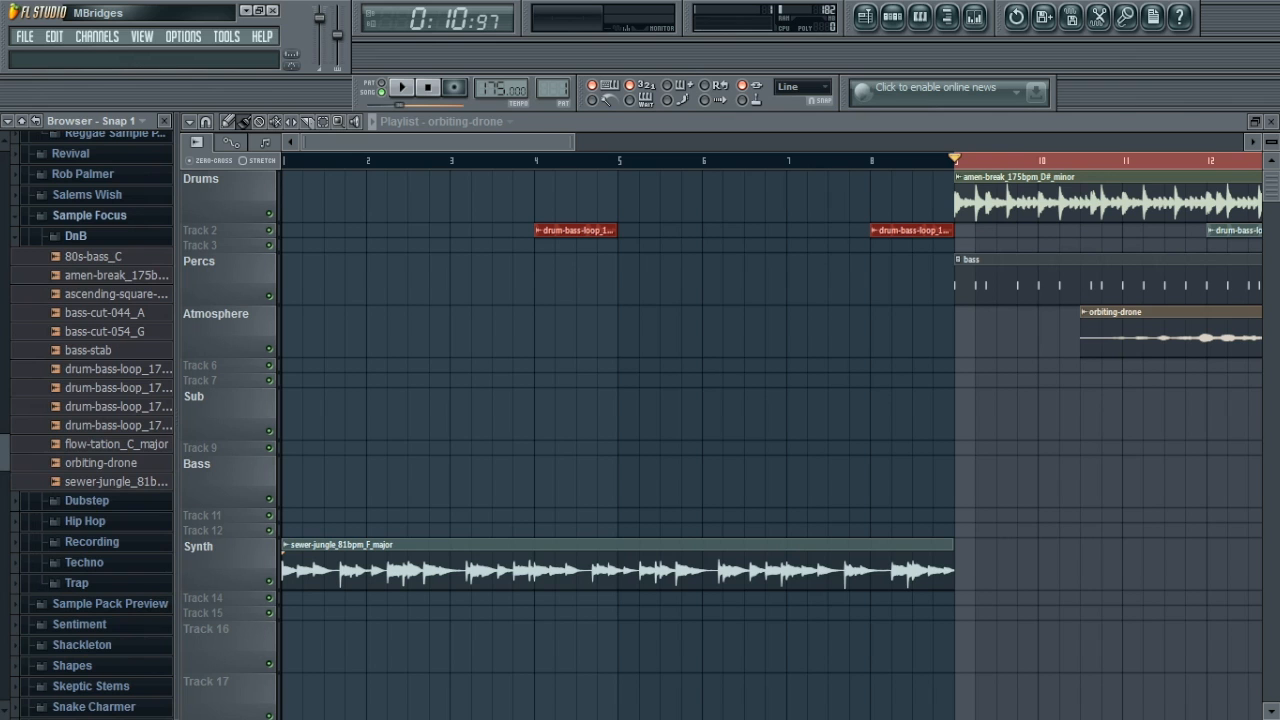
pyautogui.scroll(1, 90, 420)
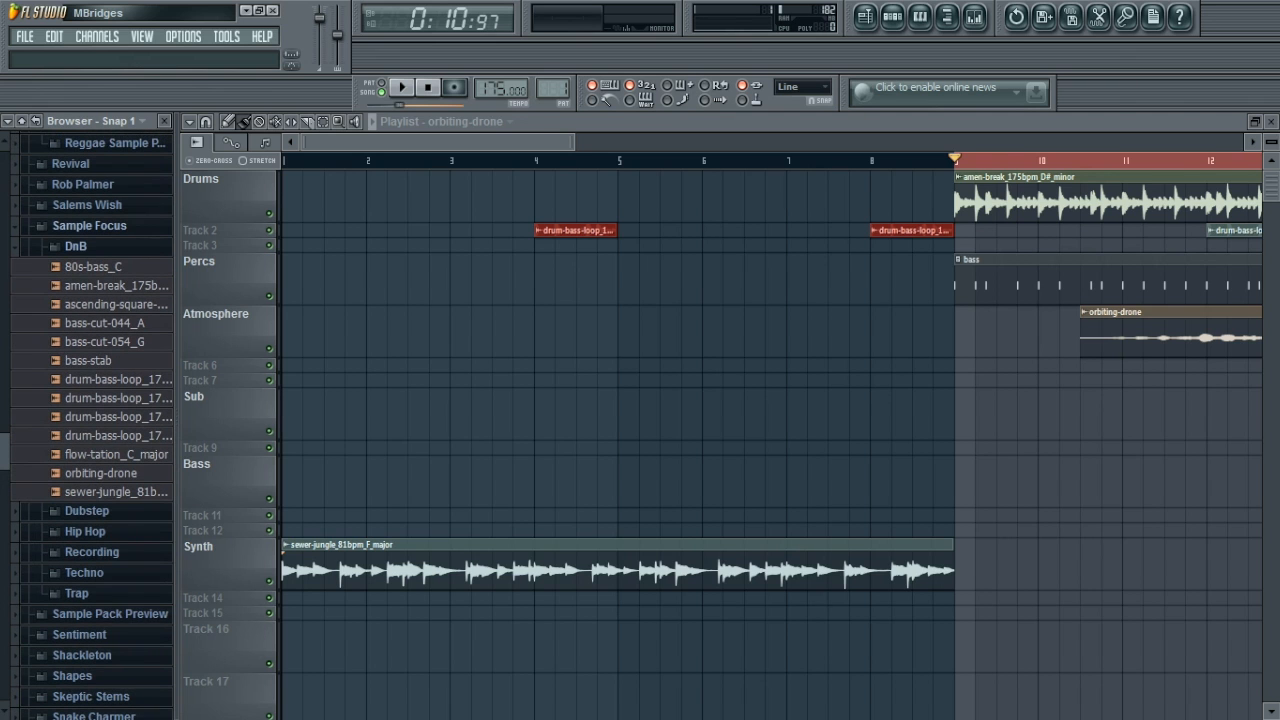
pyautogui.scroll(-5, 90, 420)
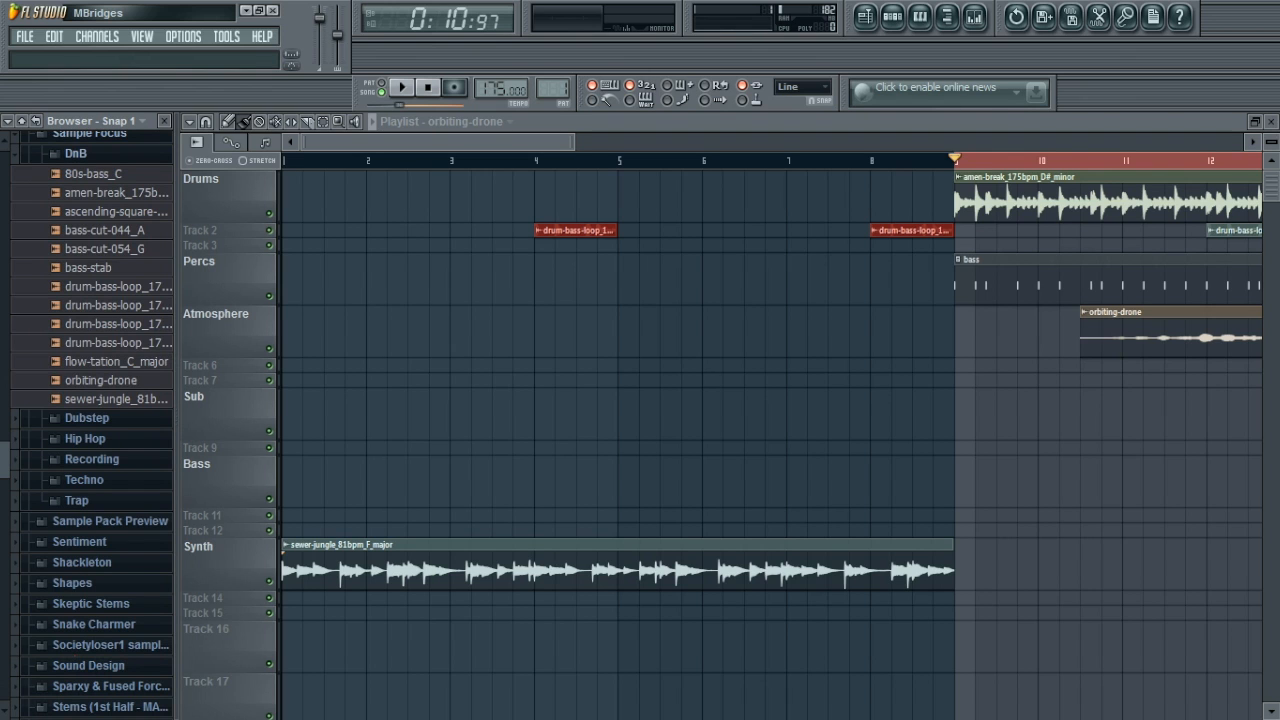
pyautogui.scroll(1, 90, 420)
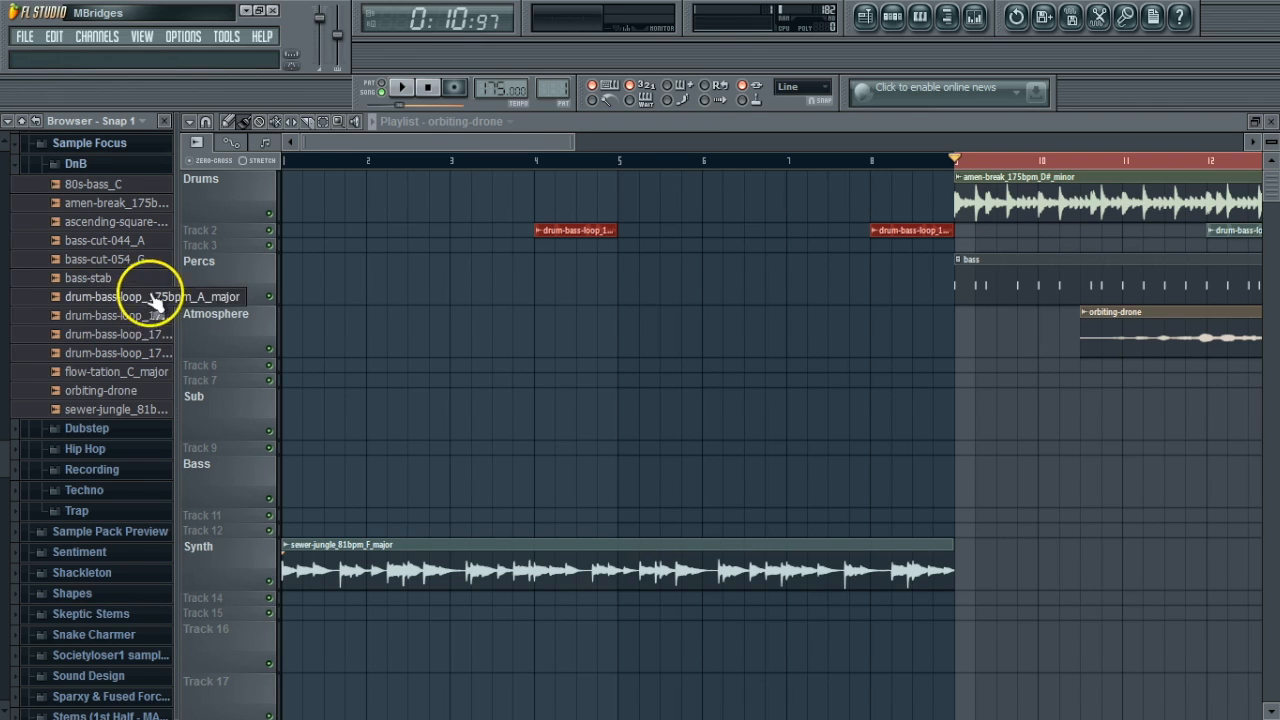
pyautogui.moveTo(138, 224); pyautogui.dragTo(788, 332)
pyautogui.moveTo(860, 348); pyautogui.dragTo(614, 419)
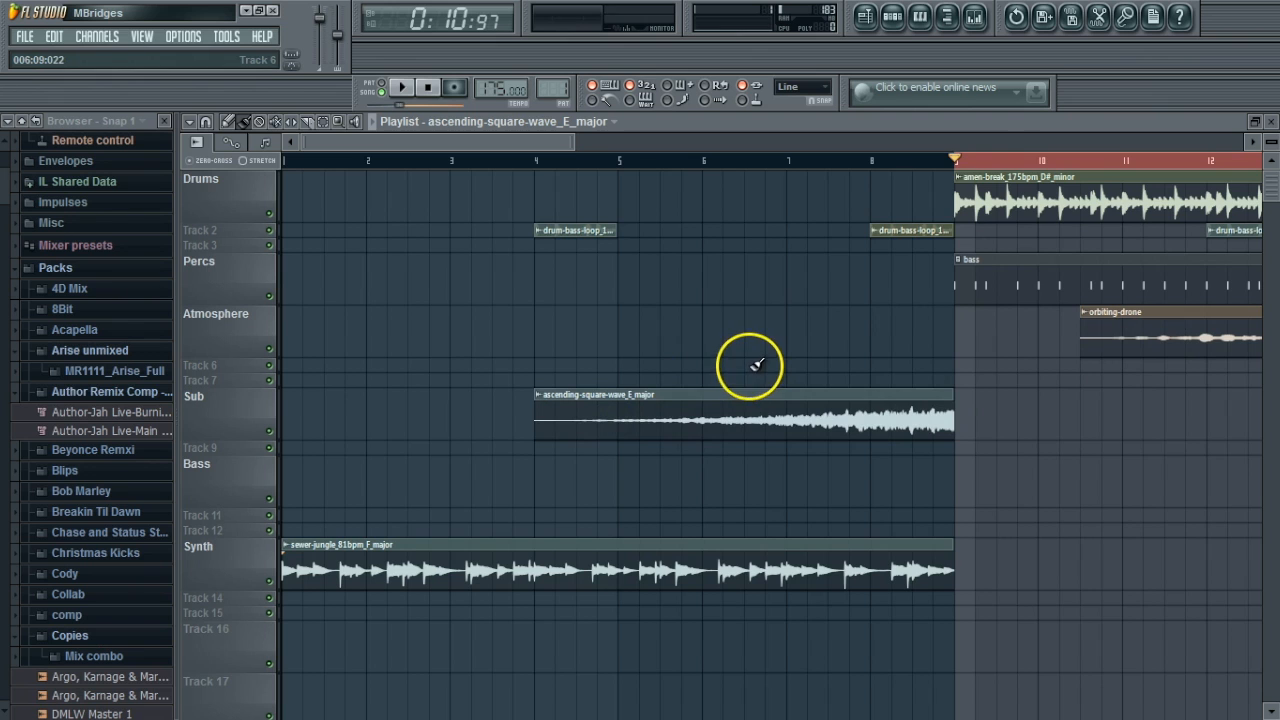
# Play the intro from bar 1 without the time selection, and delete the sewer-jungle_81bpm_F_major clip from the Synth track
pyautogui.click(1020, 170)
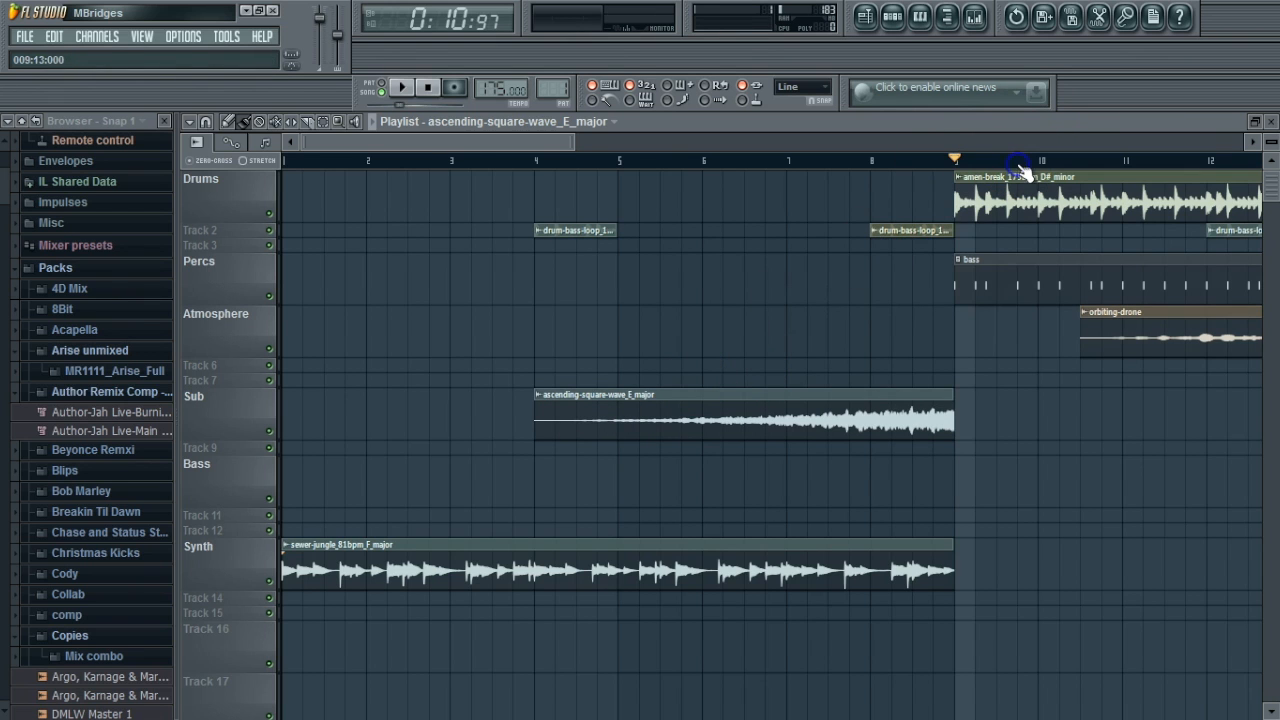
pyautogui.click(428, 90)
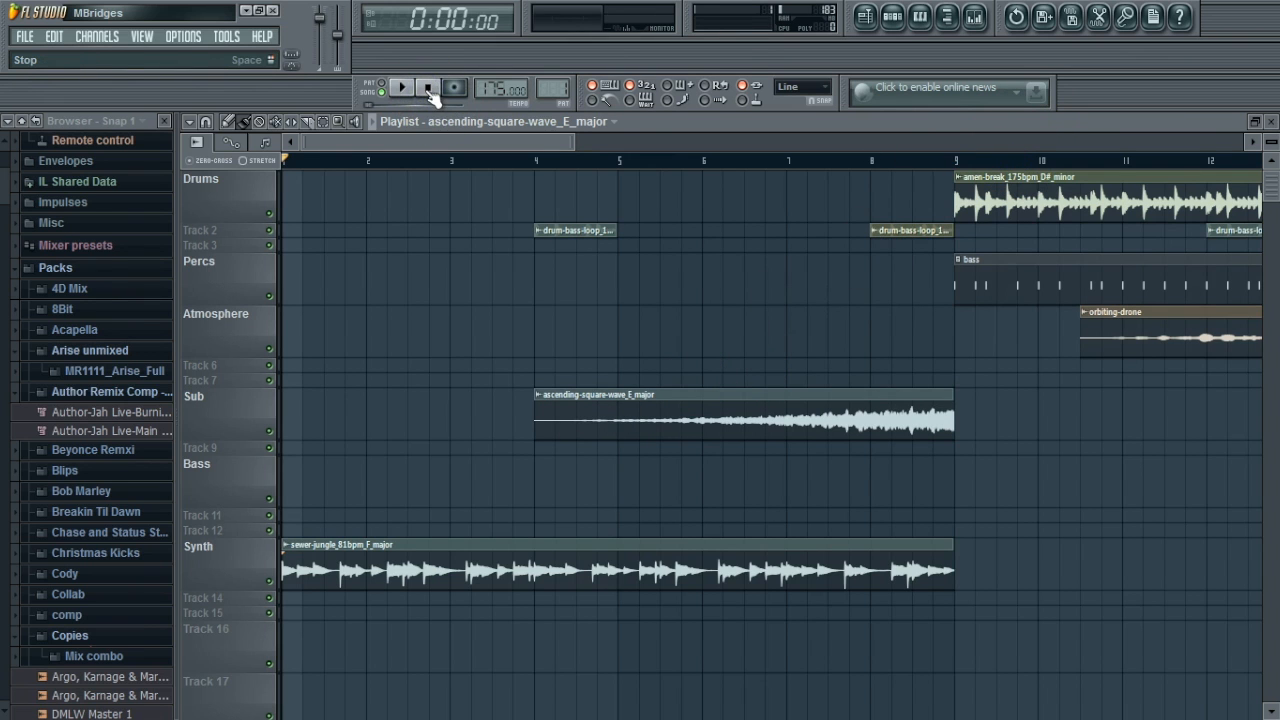
pyautogui.click(401, 88)
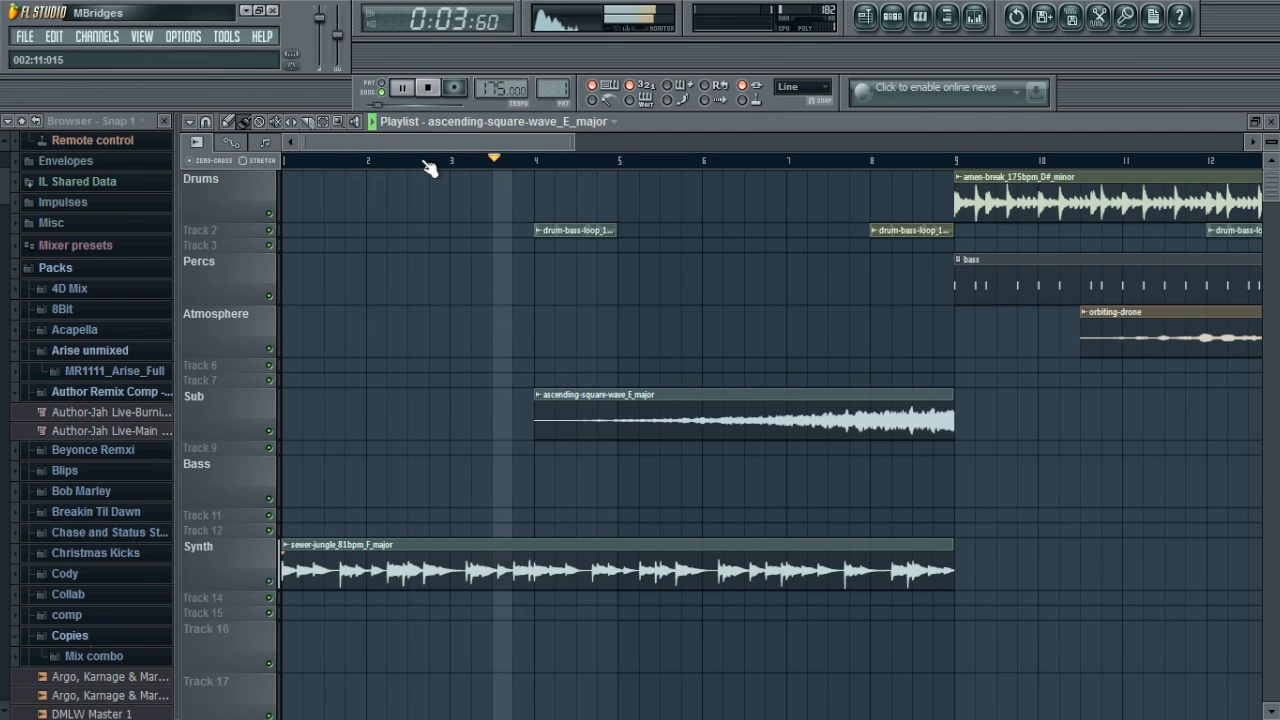
pyautogui.rightClick(560, 574)
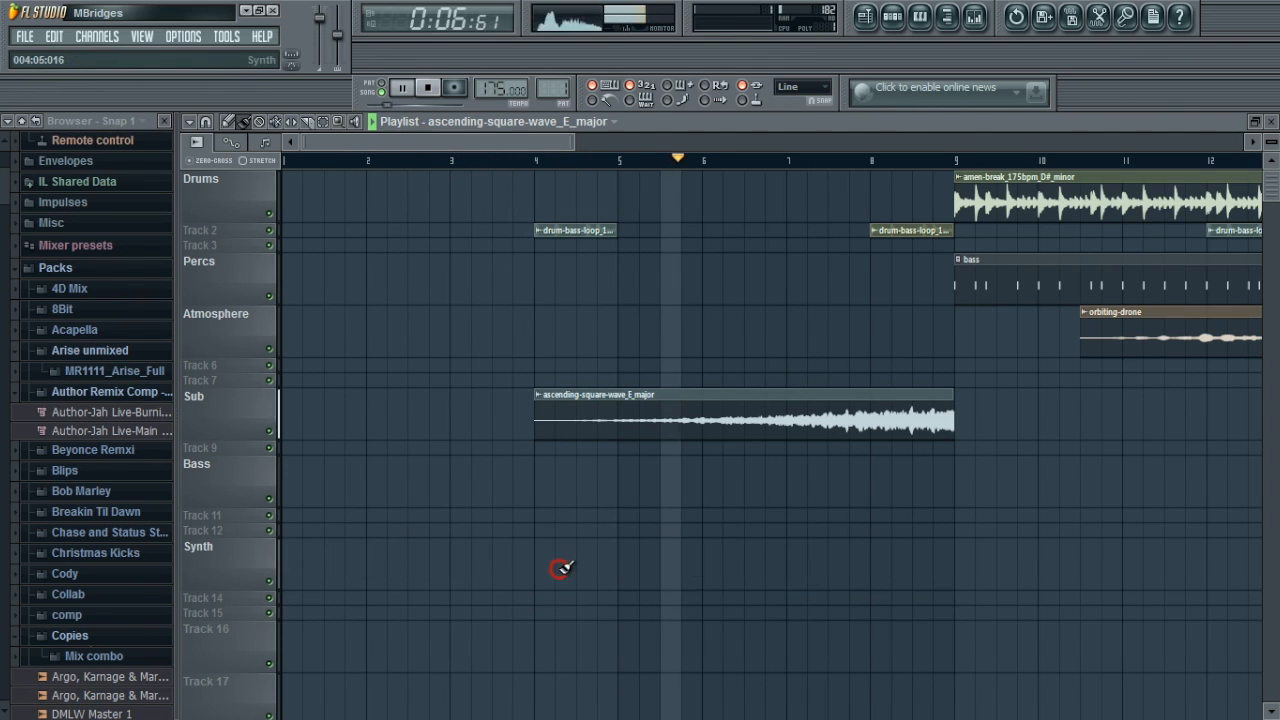
pyautogui.click(432, 91)
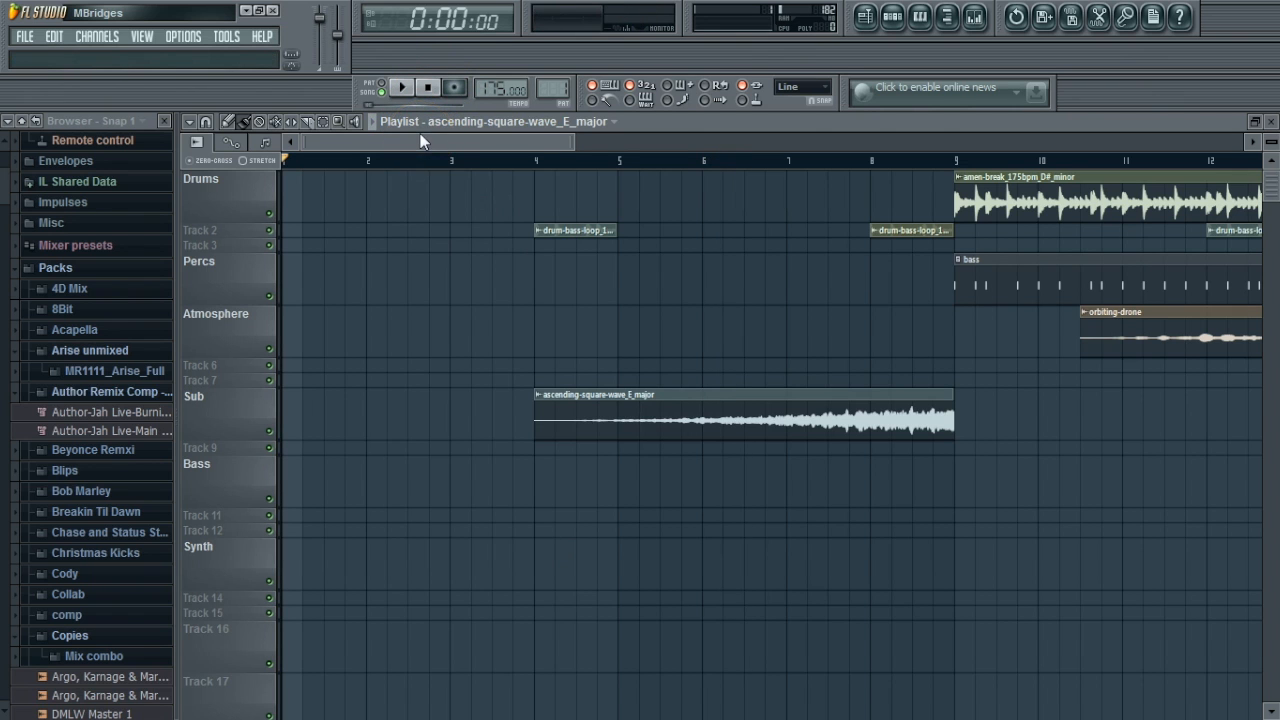
# Play the arrangement from bar 4 and delete the drum-bass-loop clips at bars 4 and 8 on Track 2
pyautogui.moveTo(397, 141); pyautogui.dragTo(354, 137)
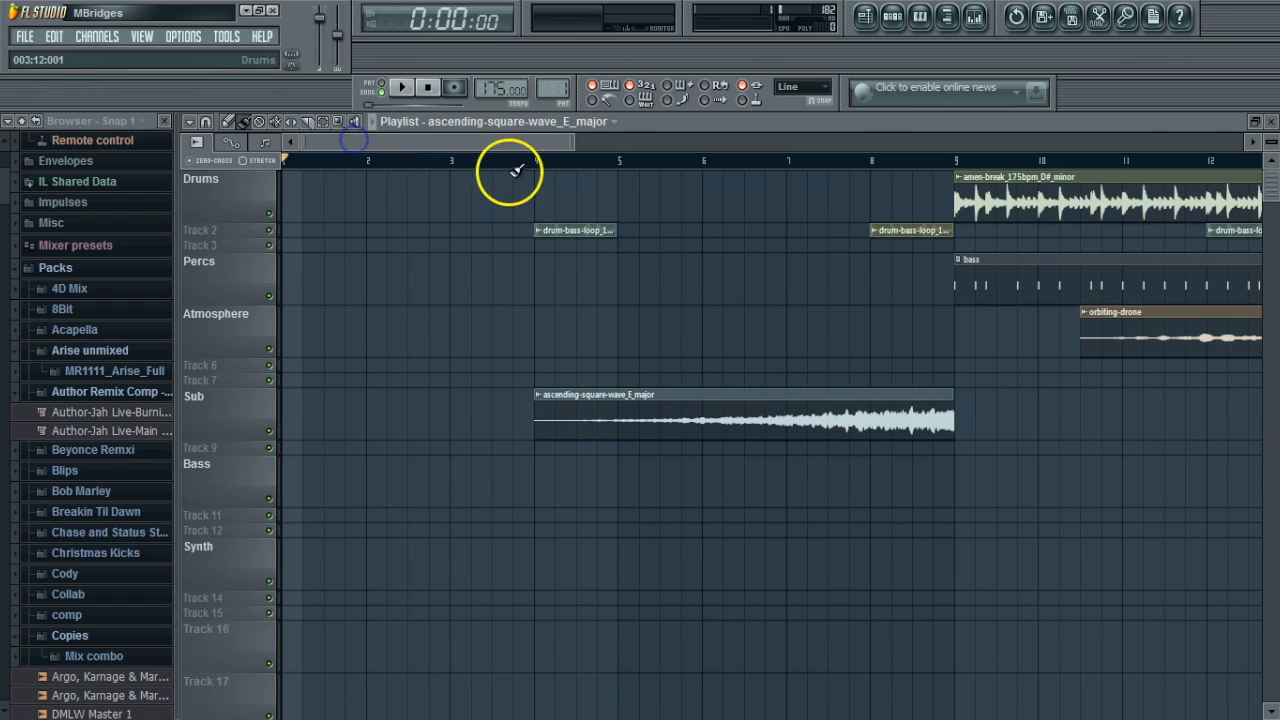
pyautogui.click(537, 163)
pyautogui.click(537, 162)
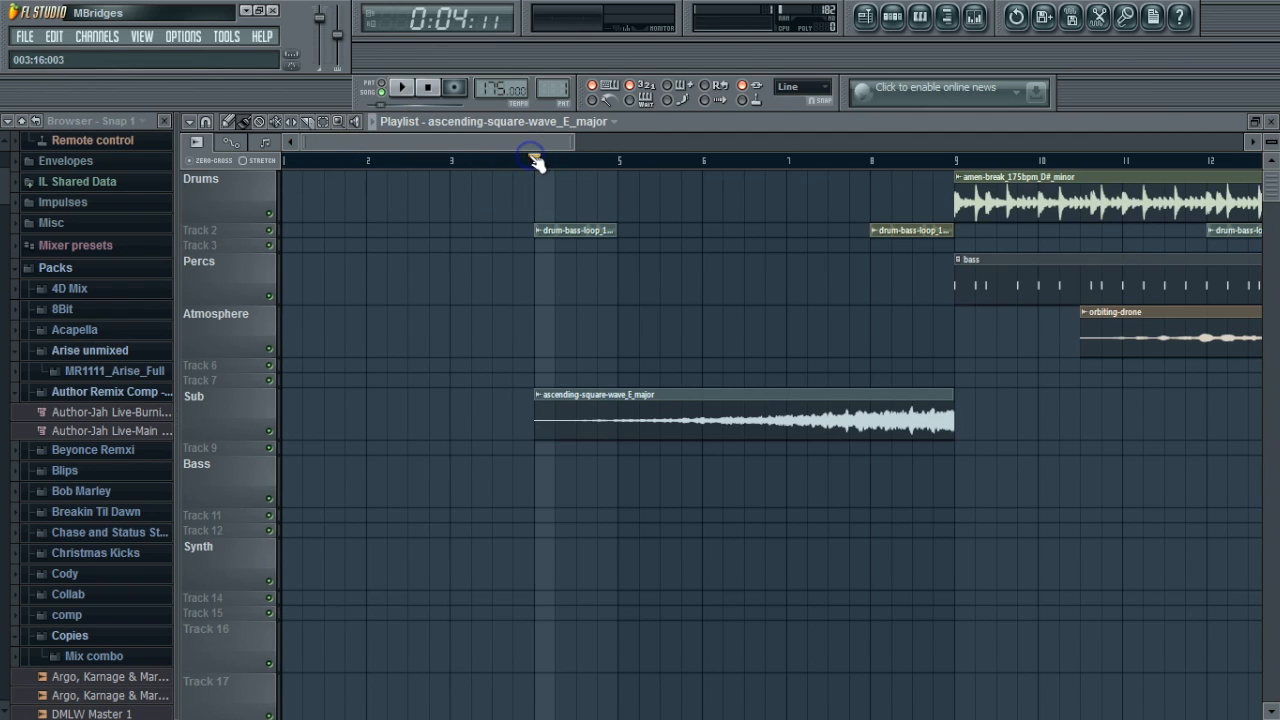
pyautogui.click(403, 92)
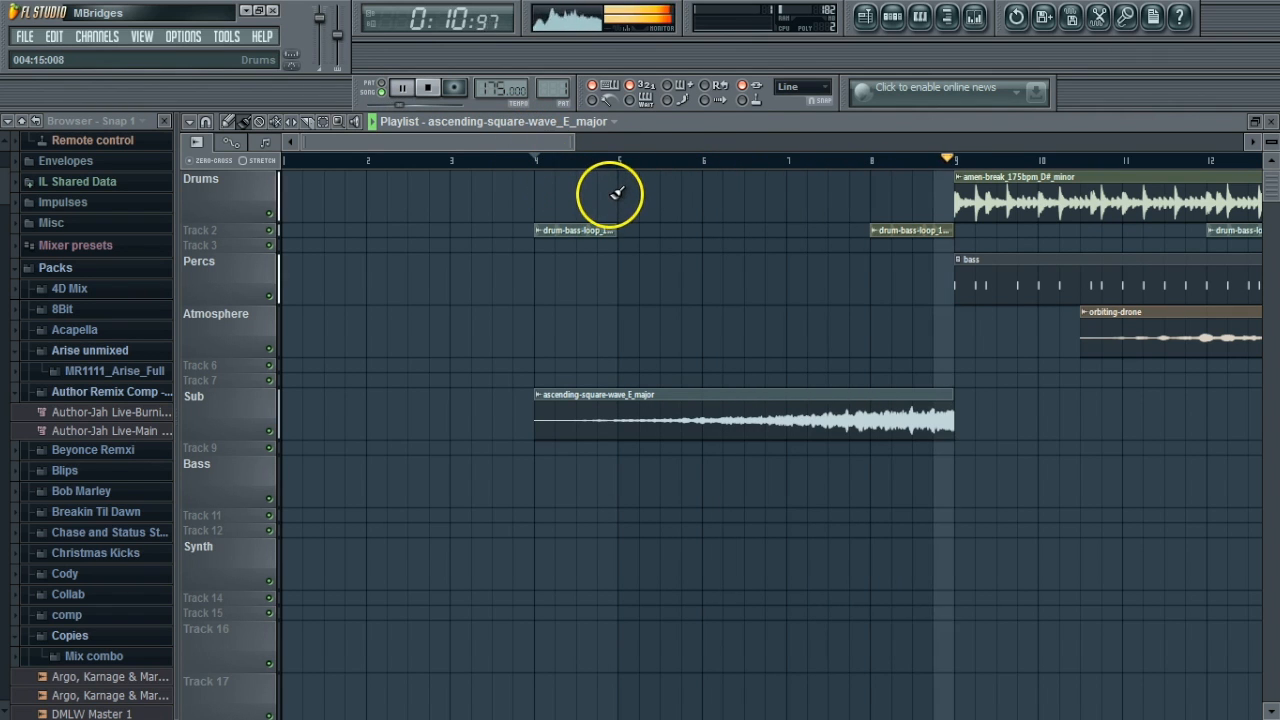
pyautogui.rightClick(545, 228)
pyautogui.rightClick(891, 229)
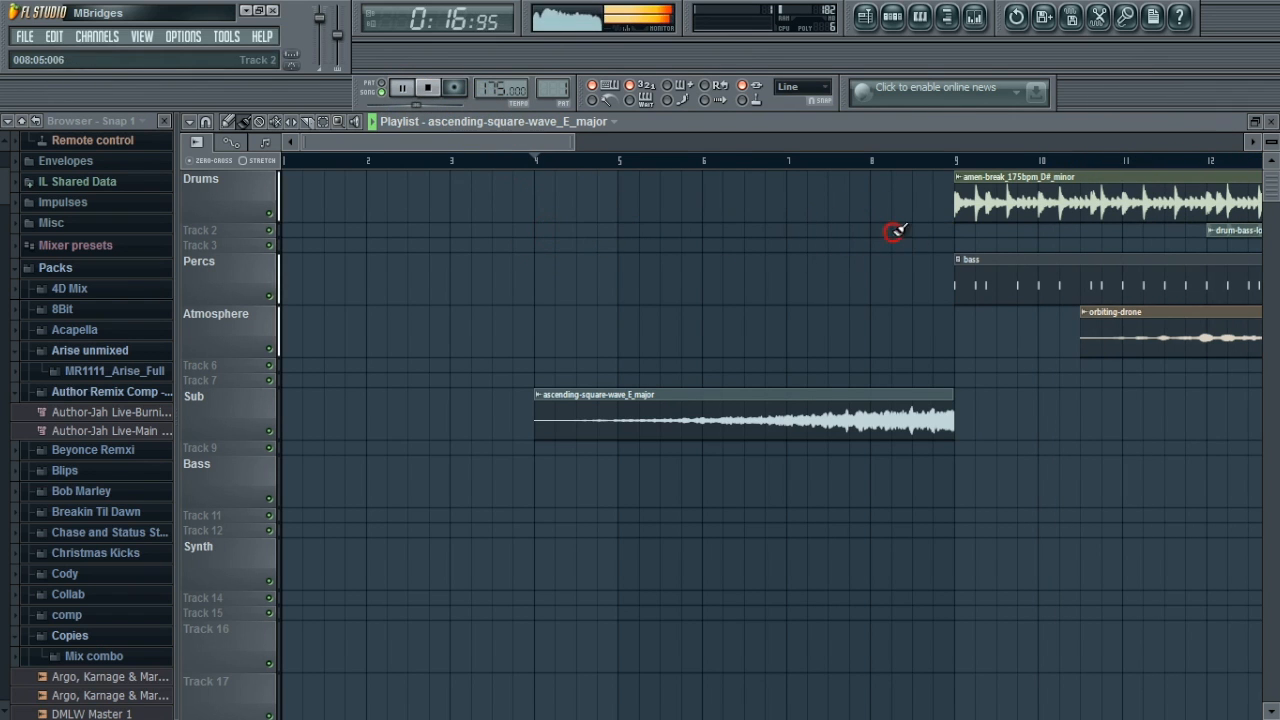
# Play the arrangement from bar 4 through bar 24 to review the riser leading into the drums, bass and drones
pyautogui.click(403, 88)
pyautogui.click(522, 158)
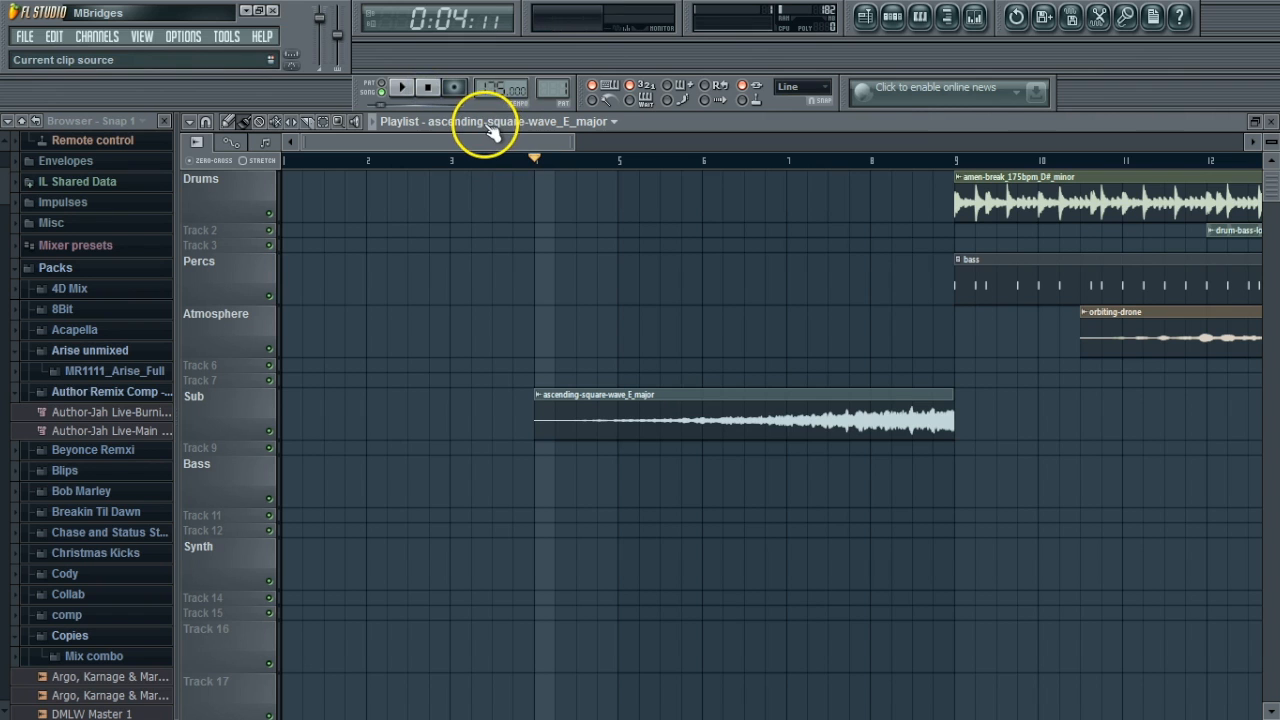
pyautogui.moveTo(496, 141); pyautogui.dragTo(457, 151)
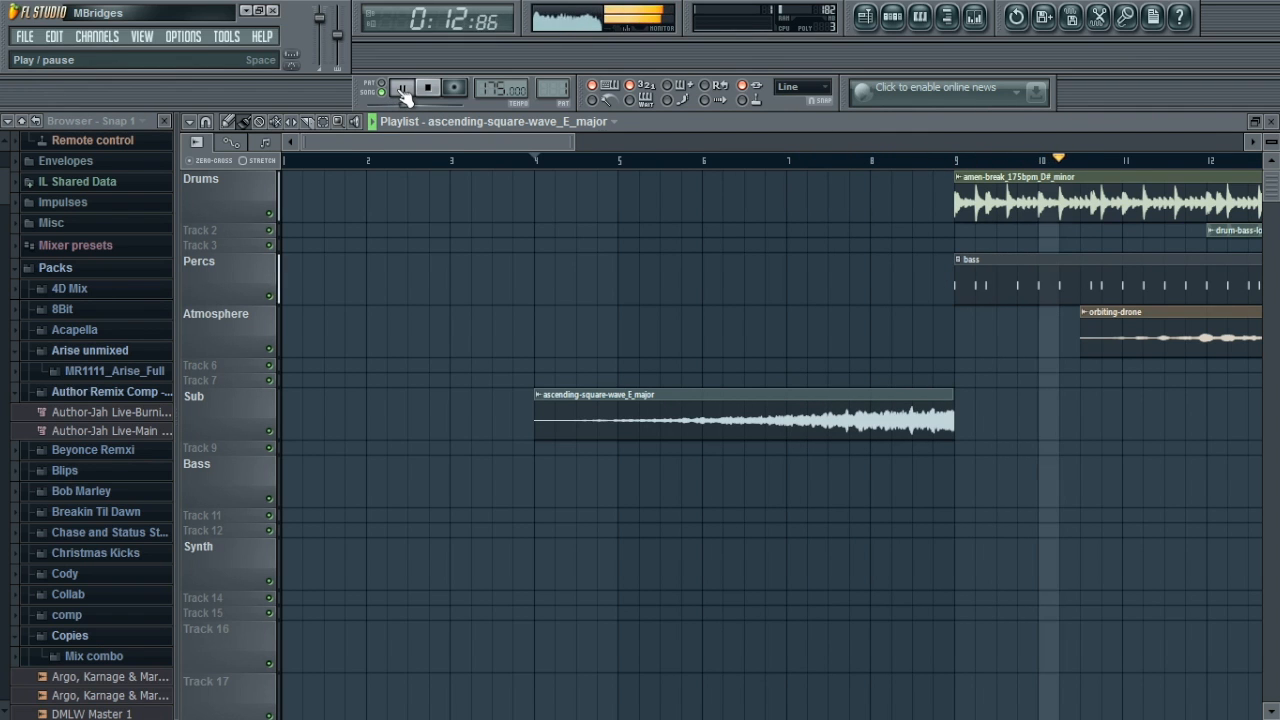
pyautogui.moveTo(437, 143); pyautogui.dragTo(768, 181)
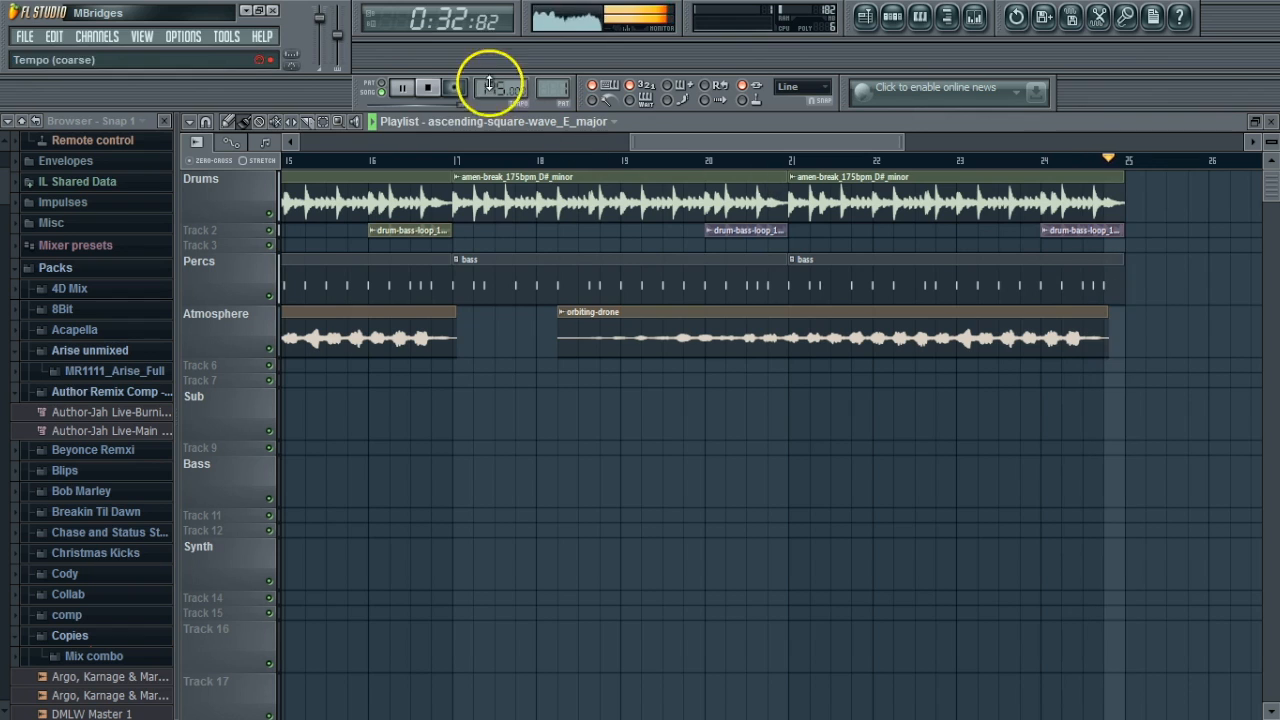
pyautogui.click(427, 88)
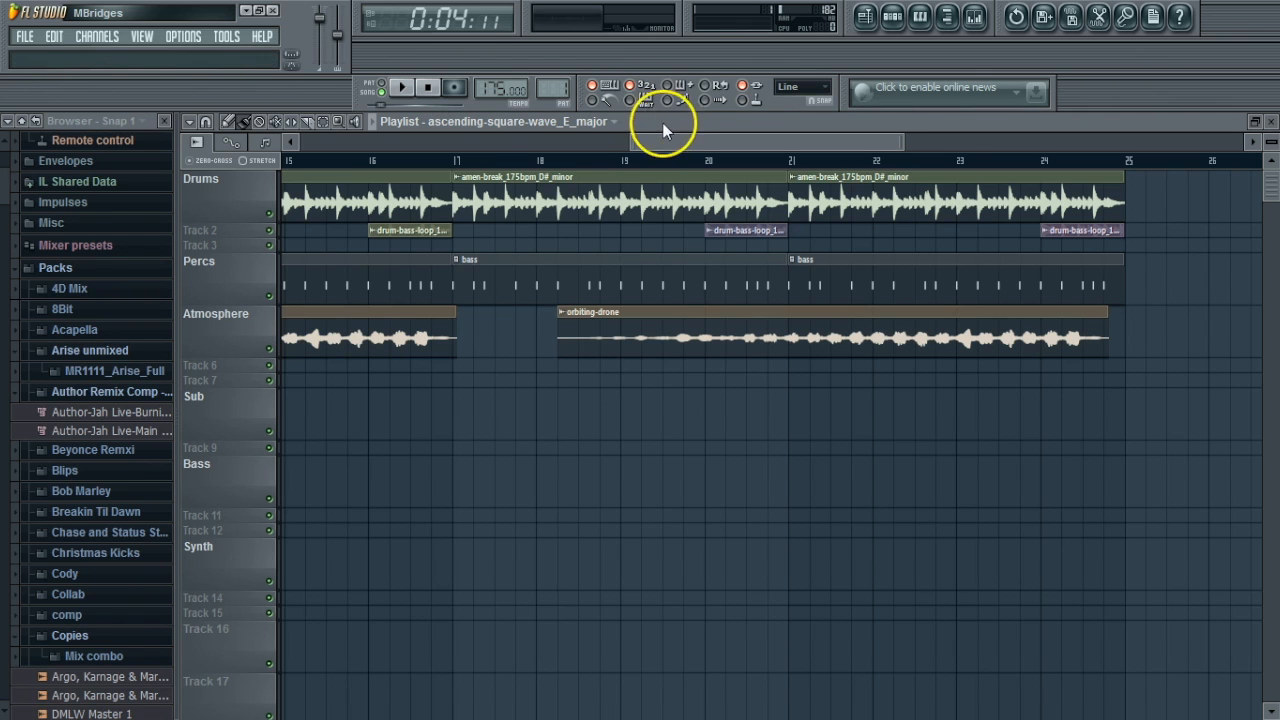
pyautogui.moveTo(658, 136); pyautogui.dragTo(263, 144)
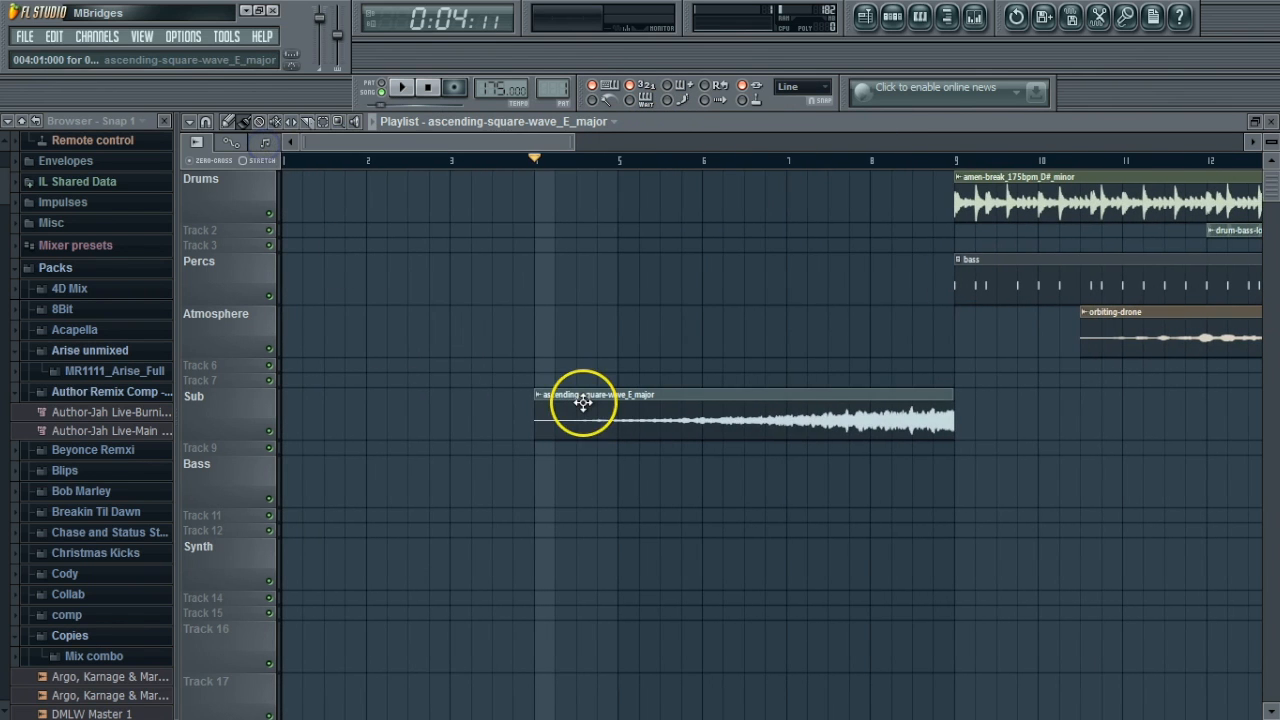